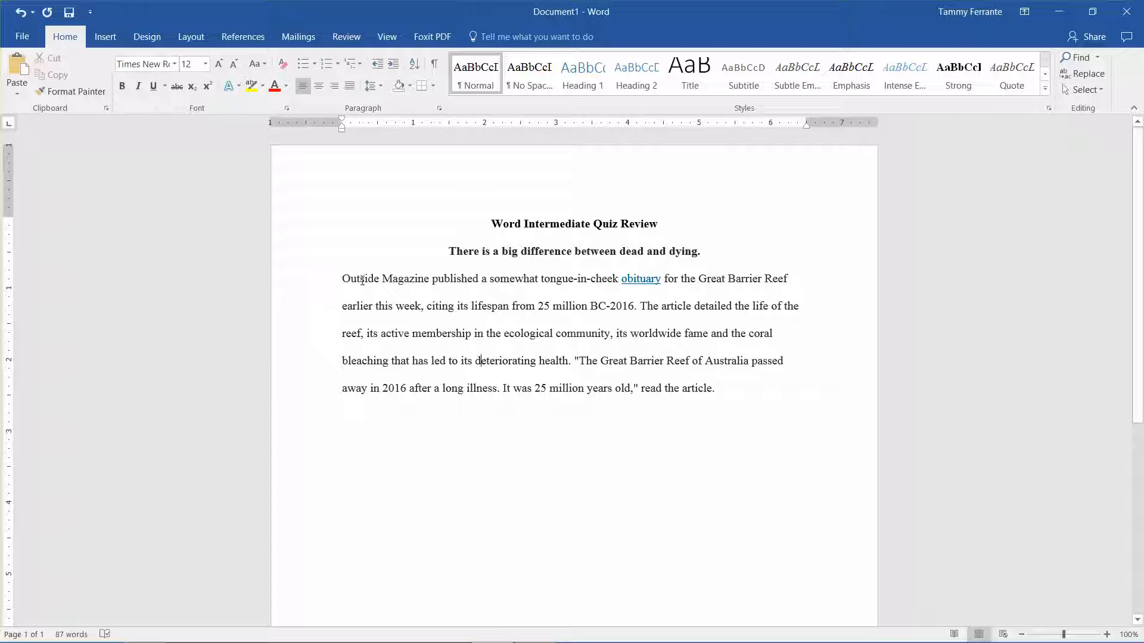
Switch to Chrome to view the source CNN Great Barrier Reef article, and return to the Word document.
mouse_move(365, 642)
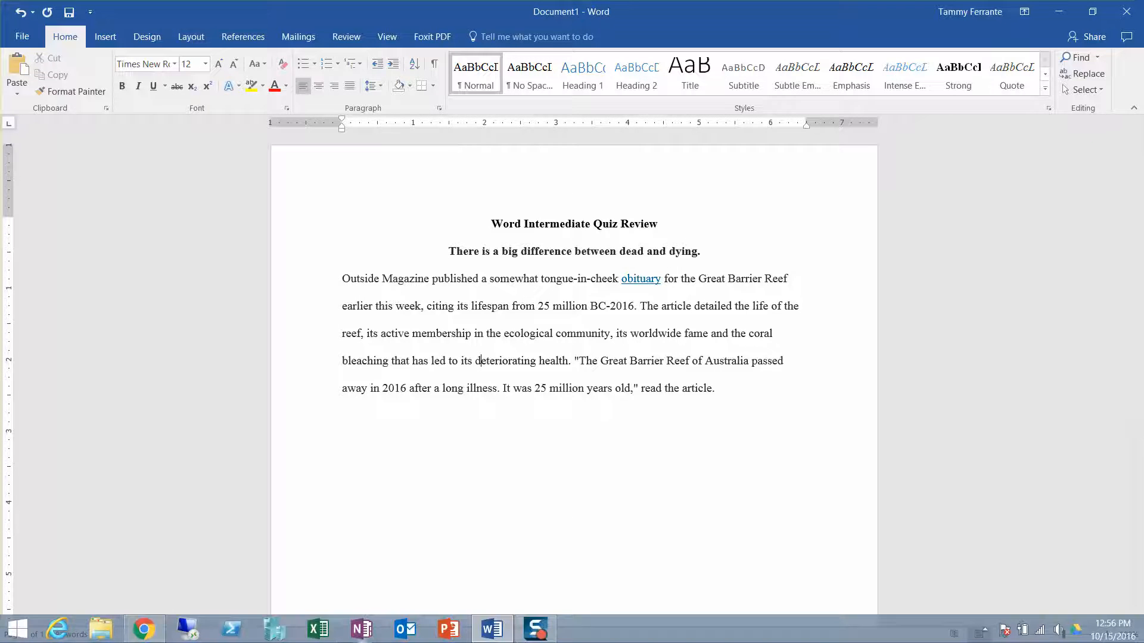
click(143, 630)
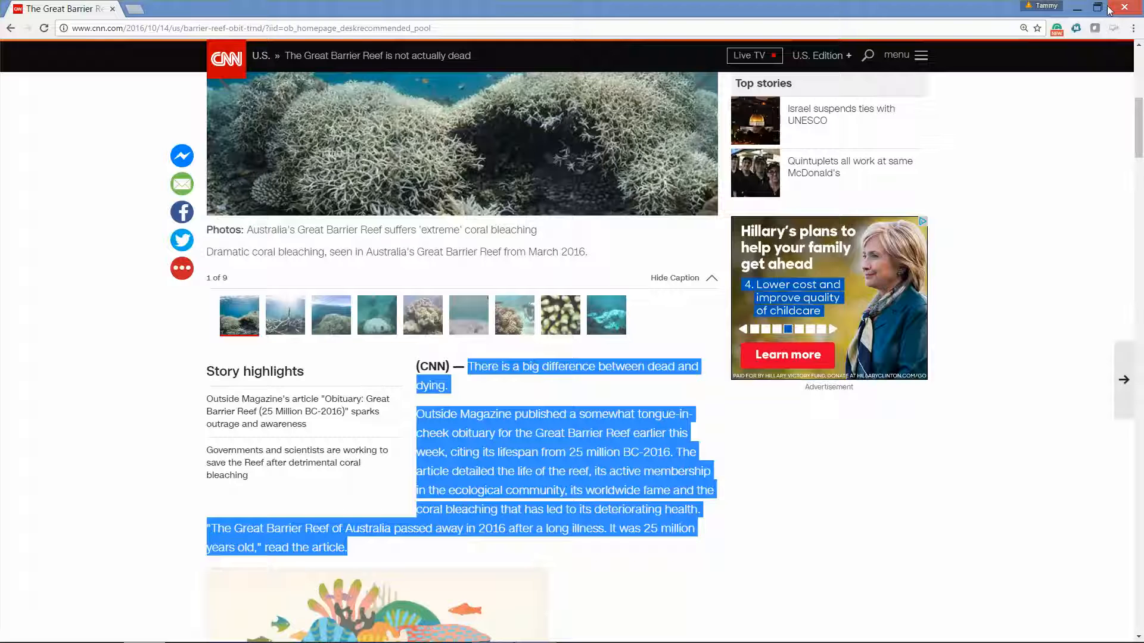
click(1076, 8)
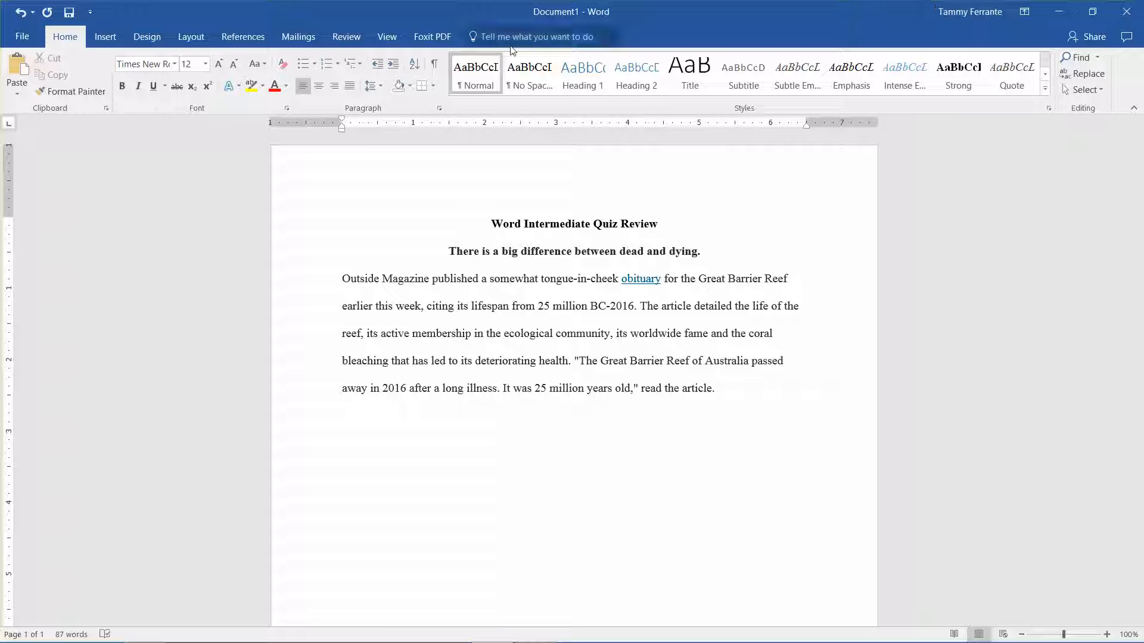
Draw a heart shape about 1.13 inches high and 1.01 inches wide below the paragraph.
click(116, 37)
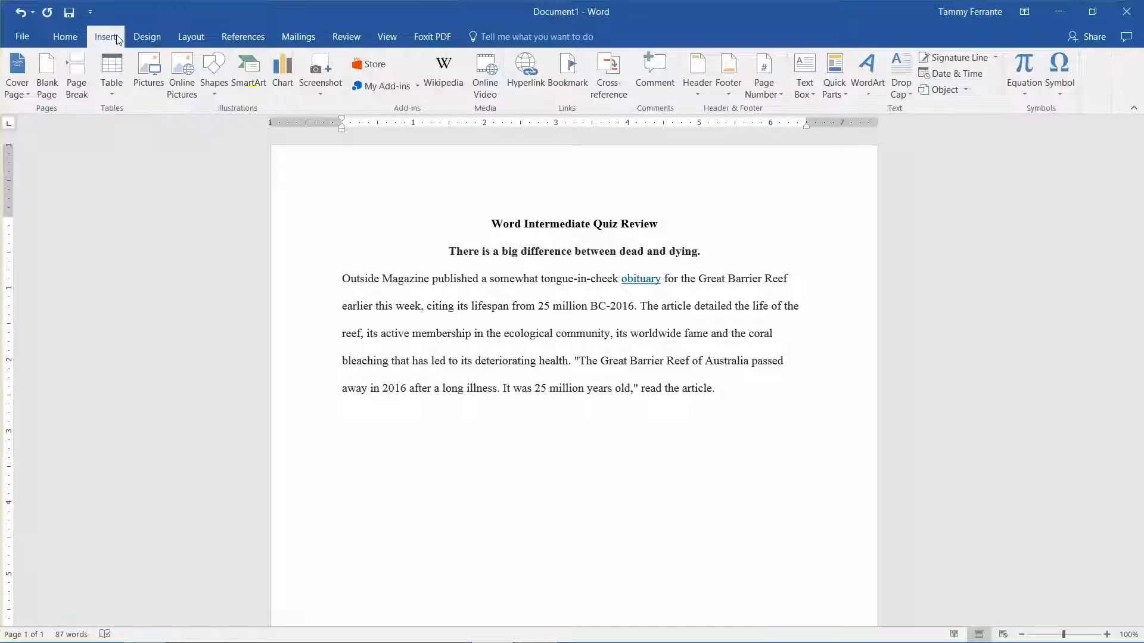
click(213, 80)
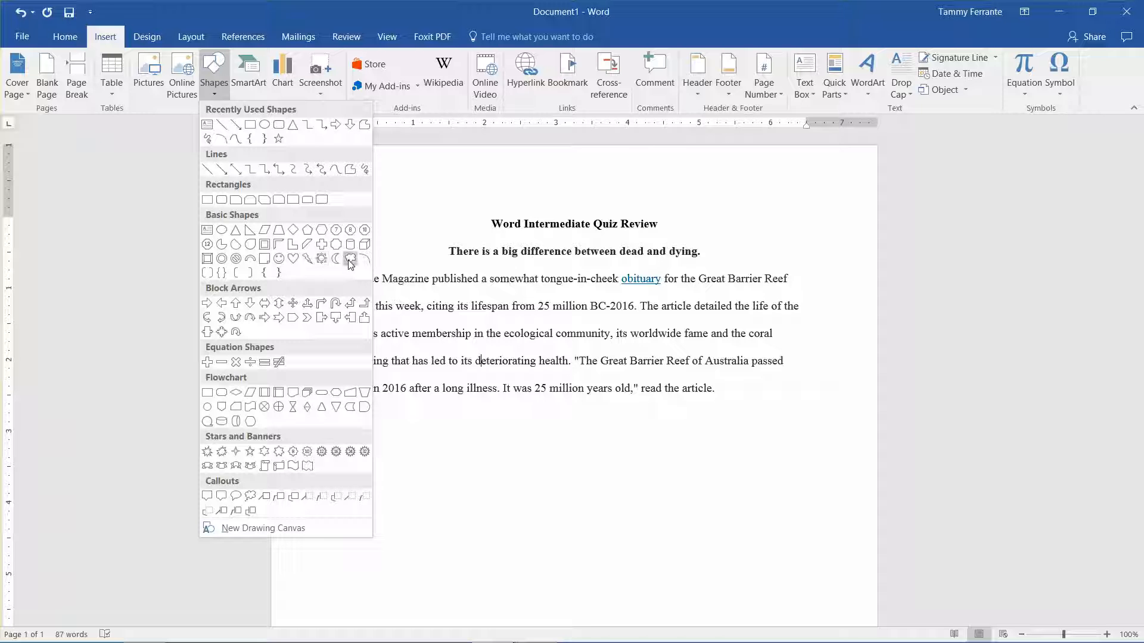
click(292, 258)
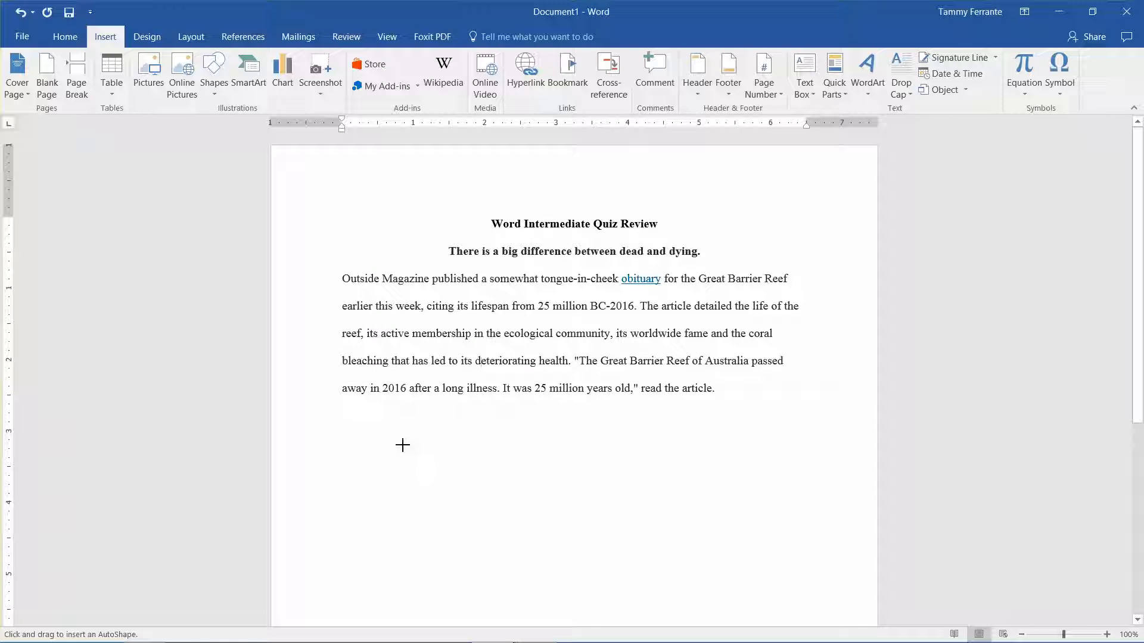
drag(368, 424, 417, 465)
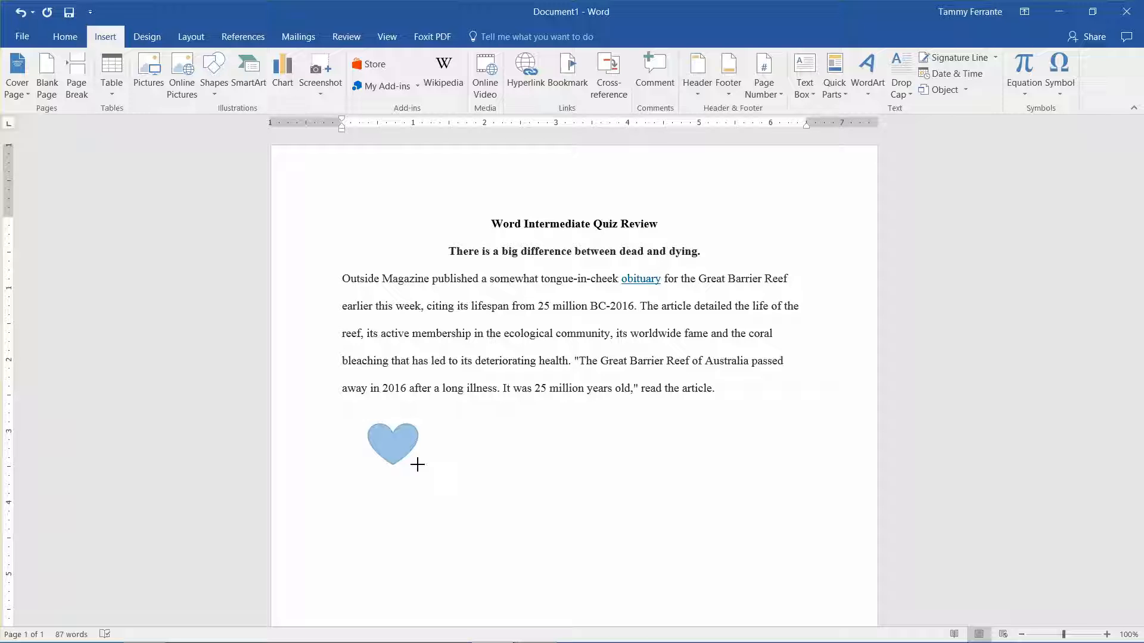
drag(417, 465, 439, 504)
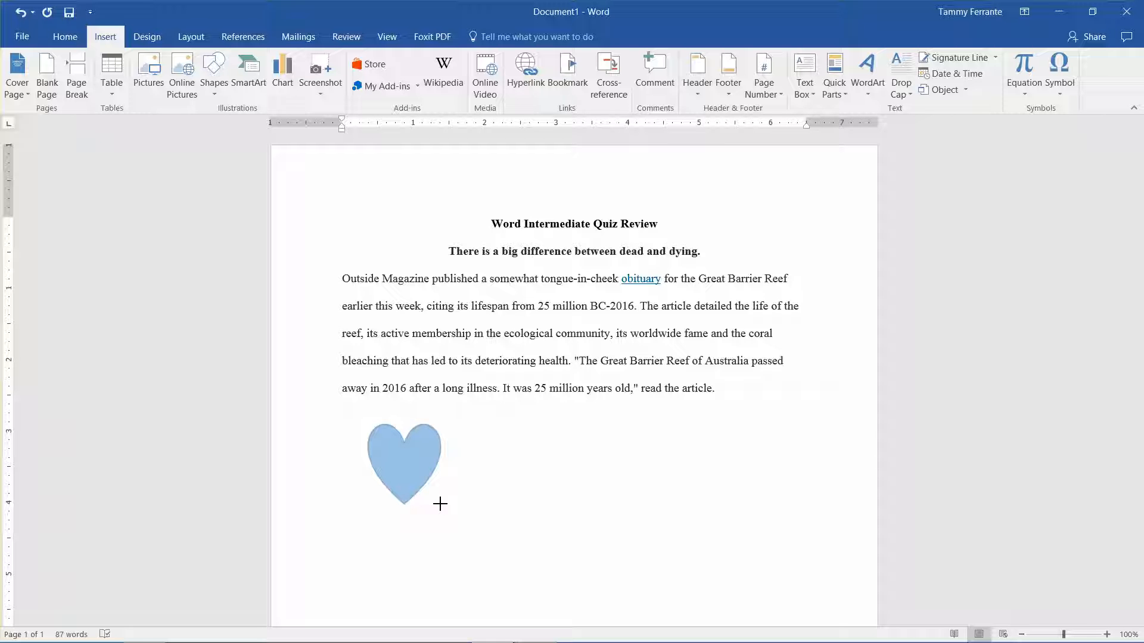
drag(440, 504, 439, 504)
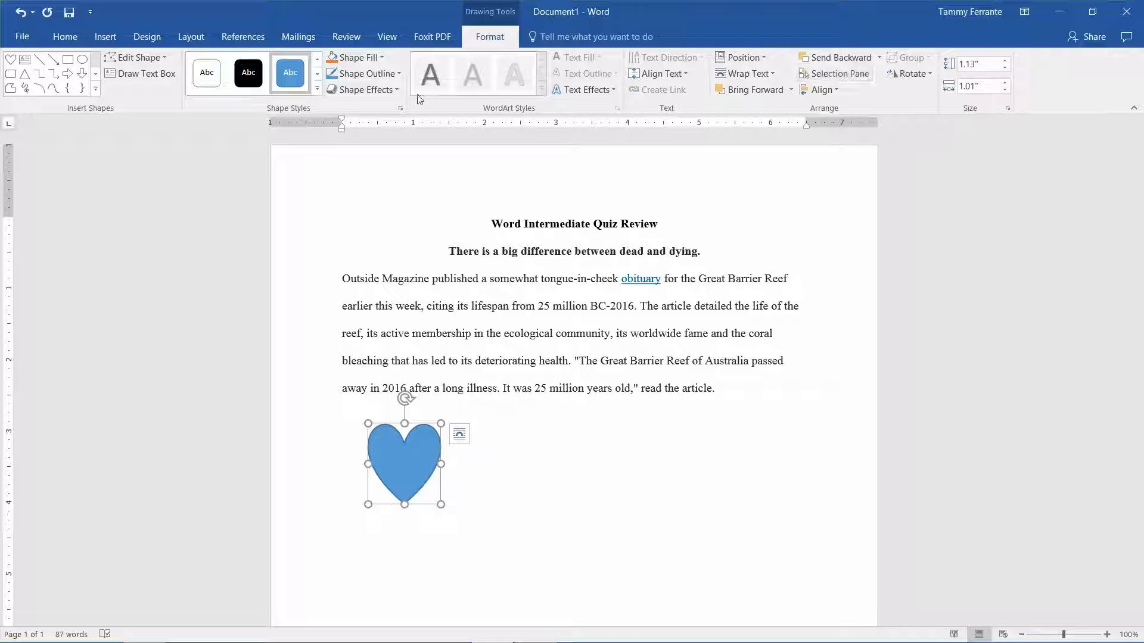
Fill the heart with standard red and remove its outline.
click(380, 58)
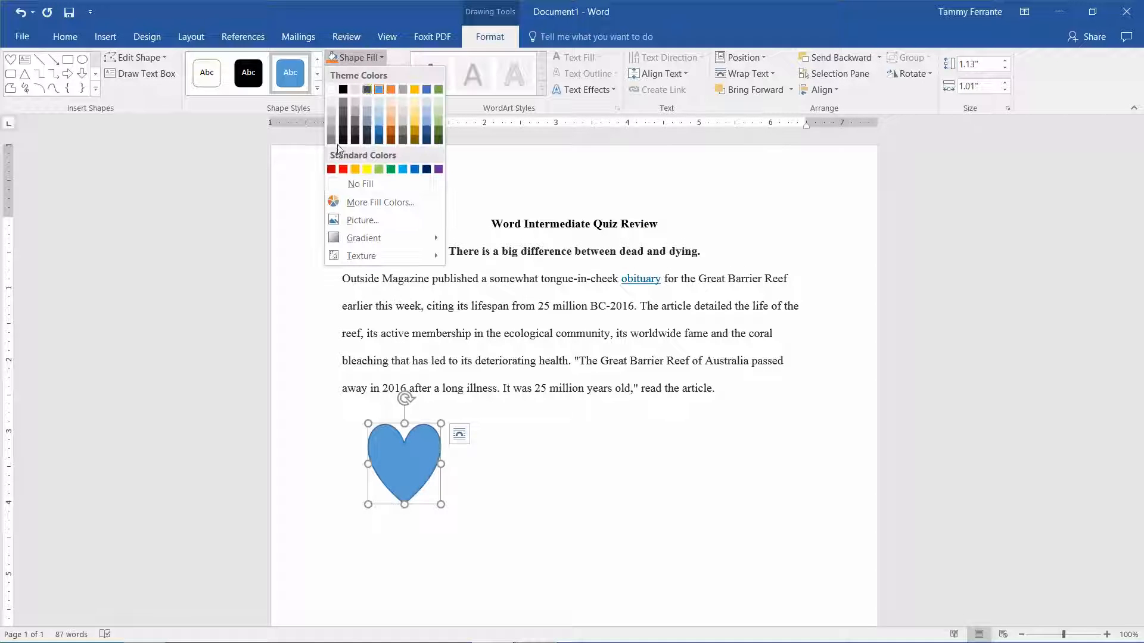
click(343, 170)
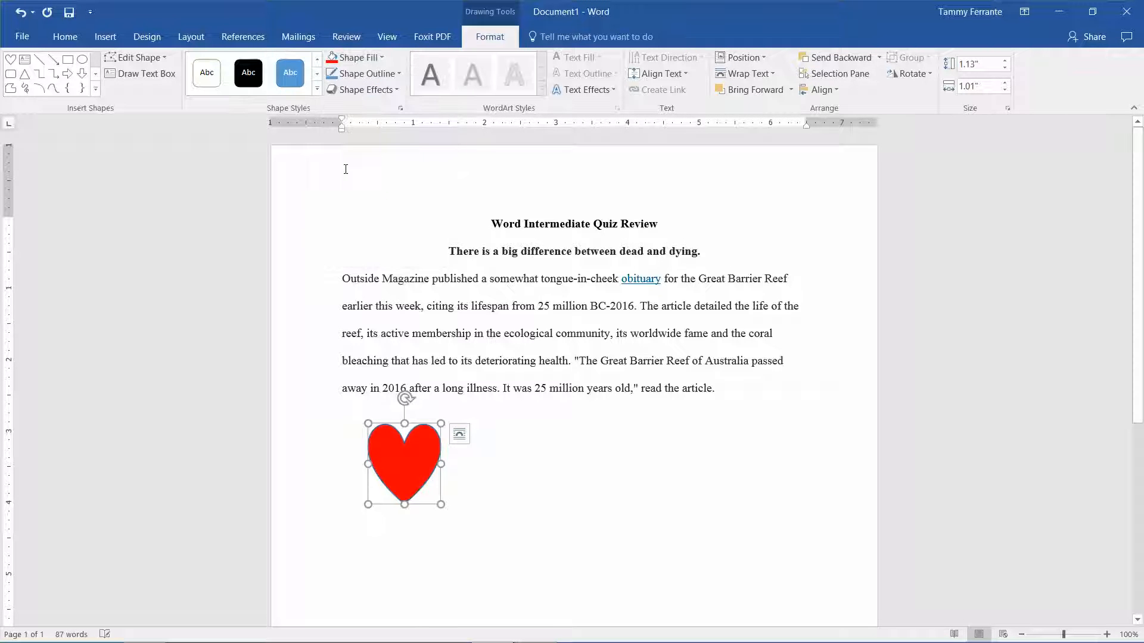
click(399, 75)
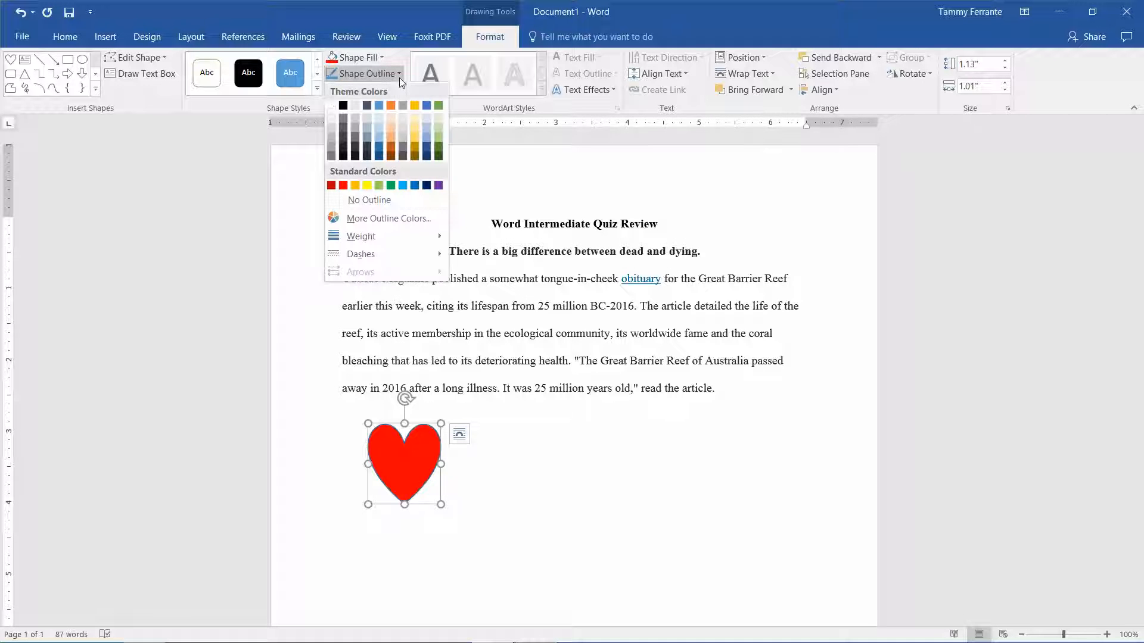
click(368, 202)
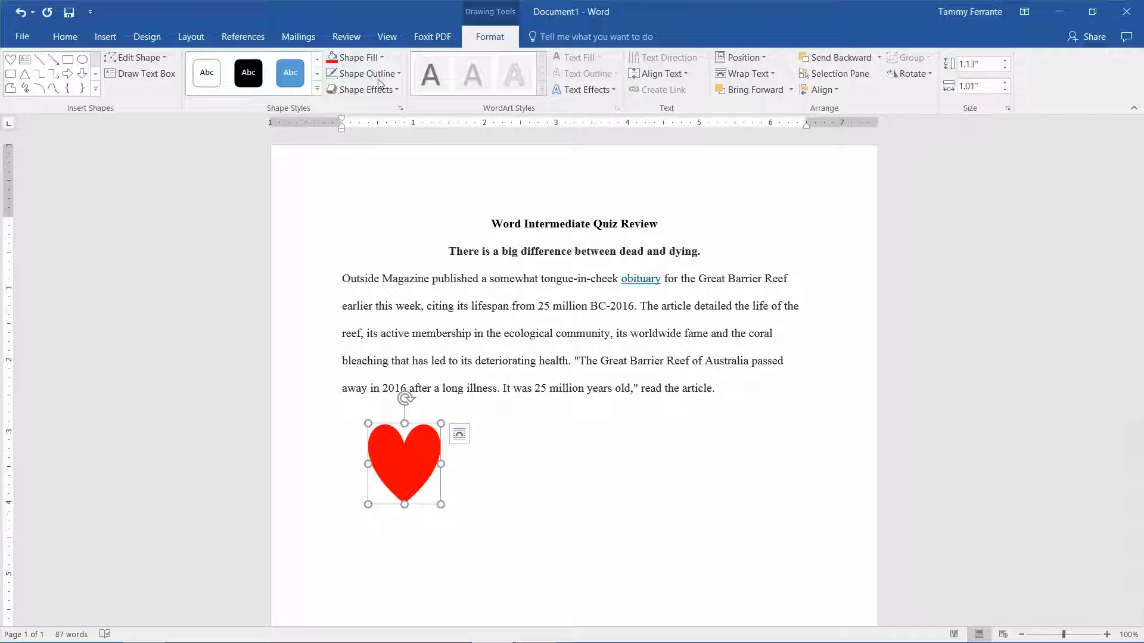
Browse the shape effects and apply an 18 point yellow glow to the heart.
click(391, 92)
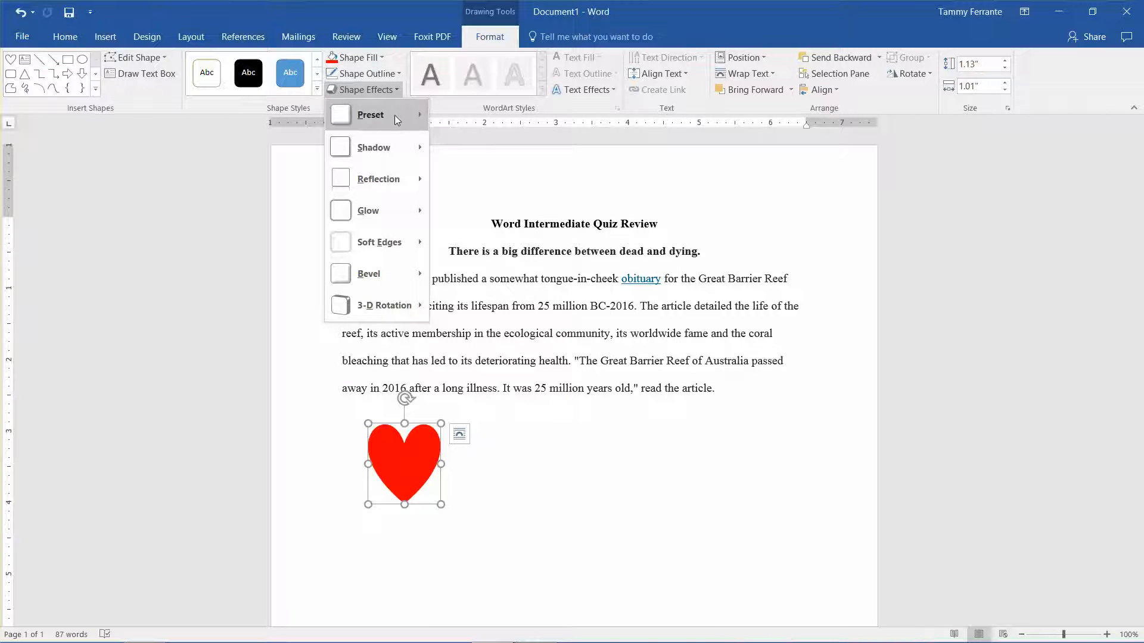
mouse_move(396, 119)
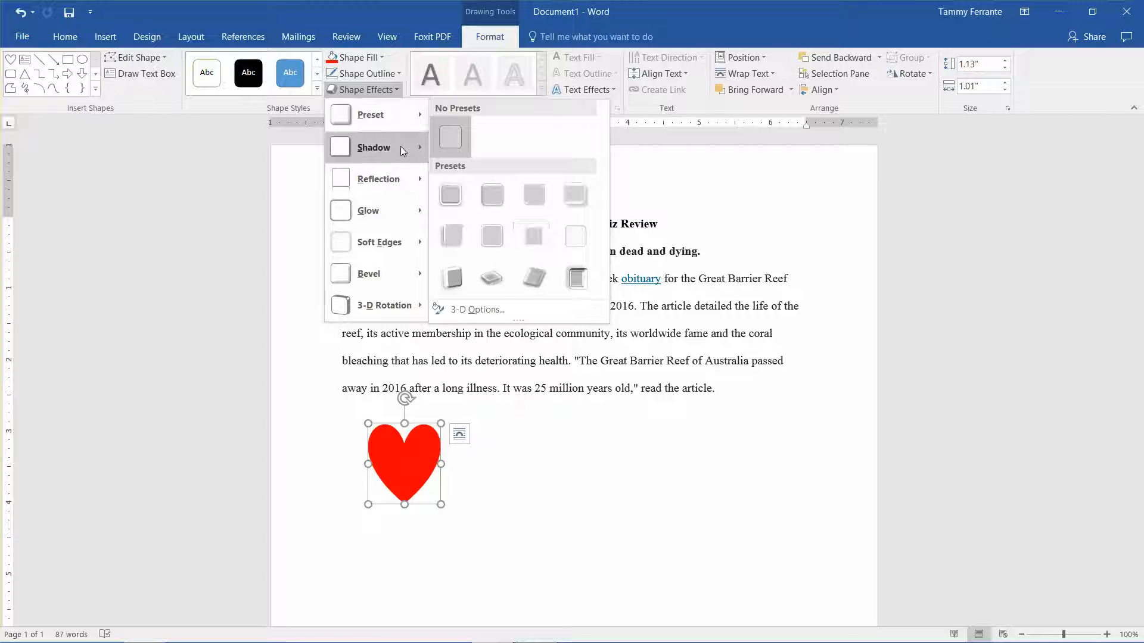
mouse_move(400, 146)
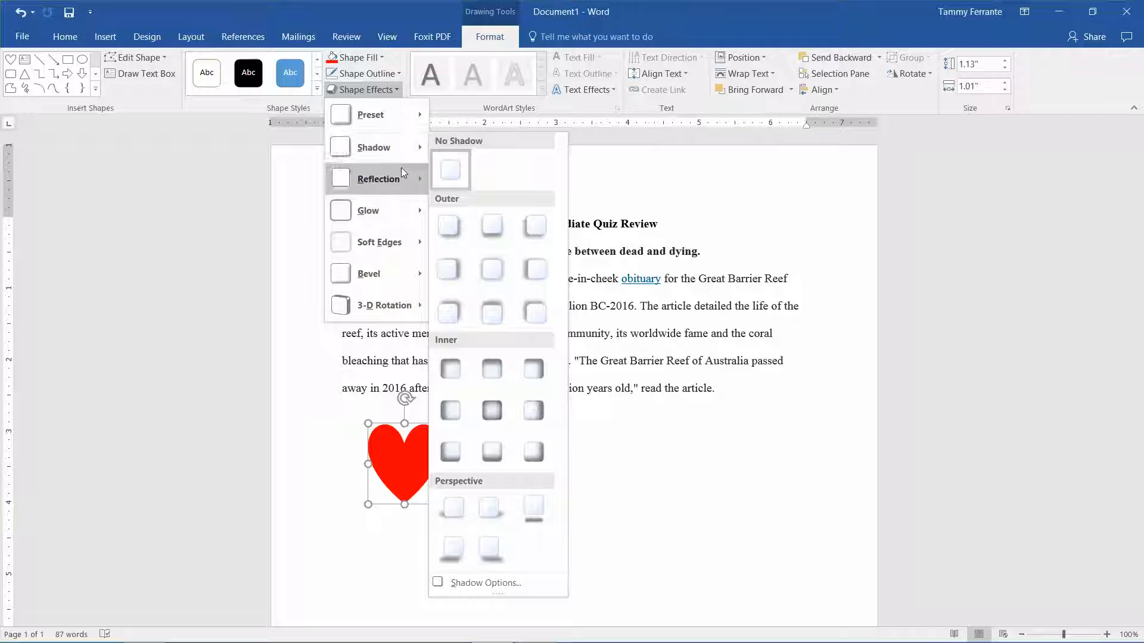
mouse_move(403, 177)
mouse_move(403, 210)
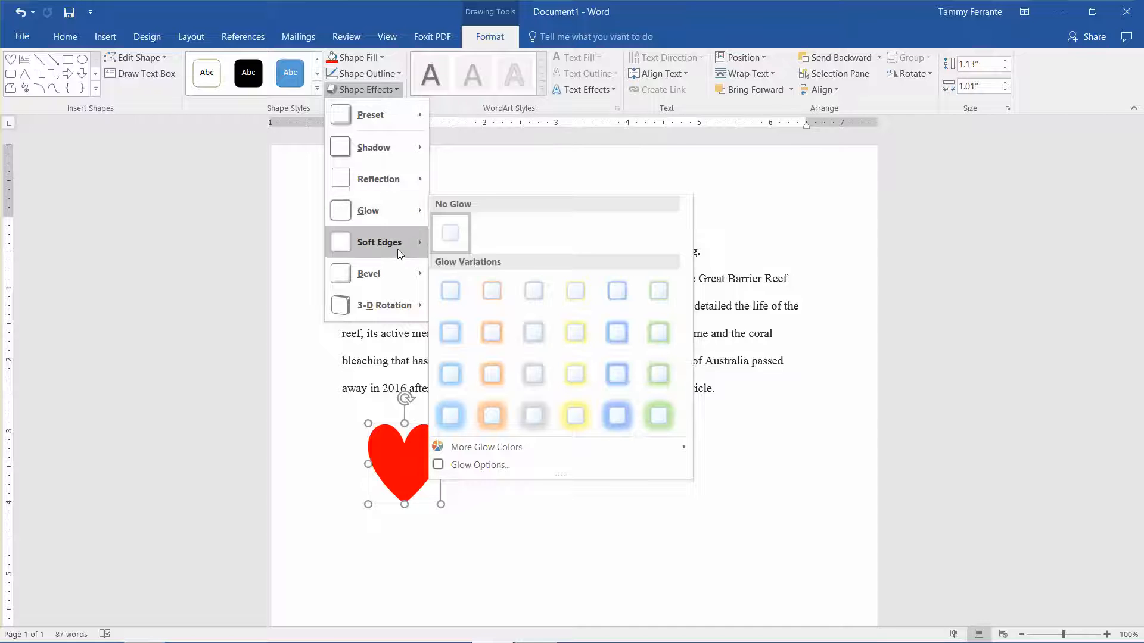
mouse_move(399, 258)
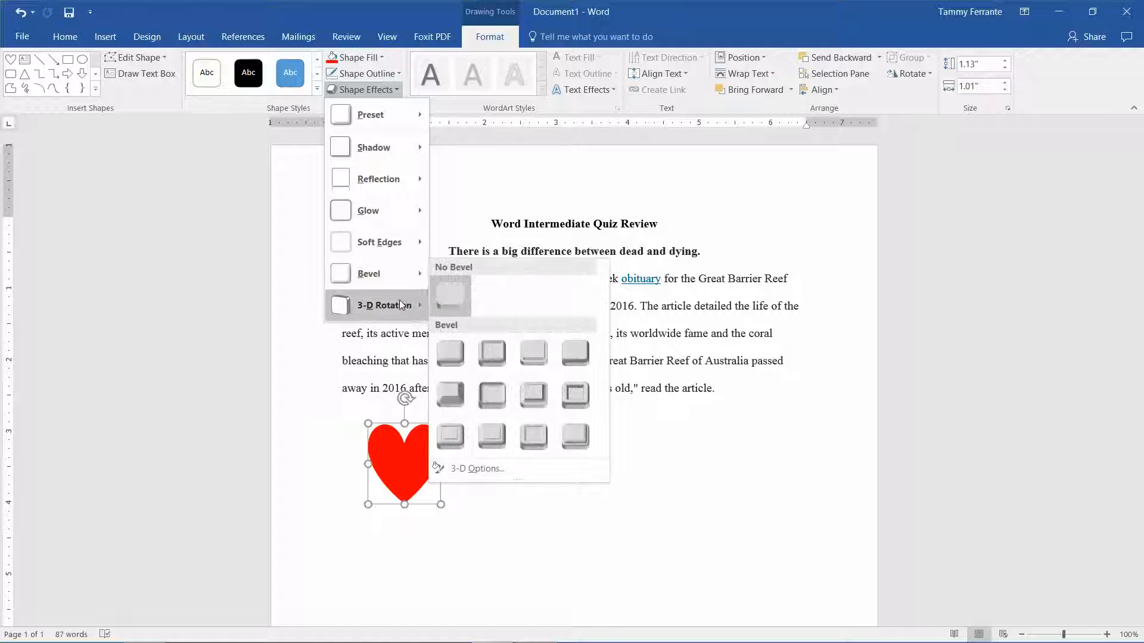
mouse_move(401, 305)
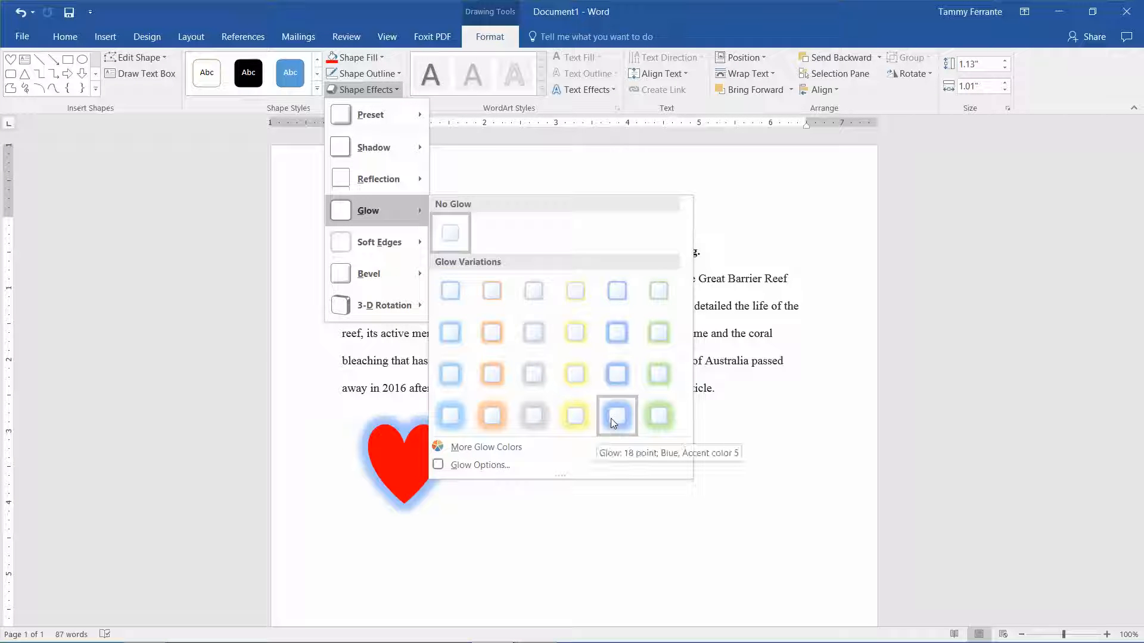
click(574, 417)
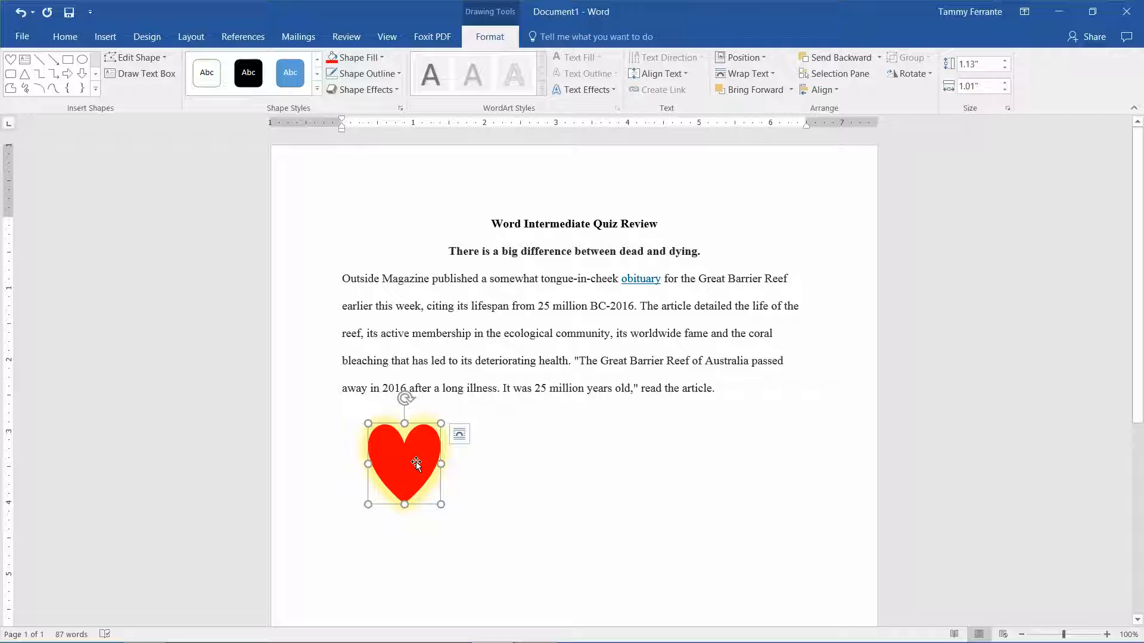
Move the heart further below the paragraph and add the line "New text added after heart image." in the space above it.
drag(415, 462, 405, 328)
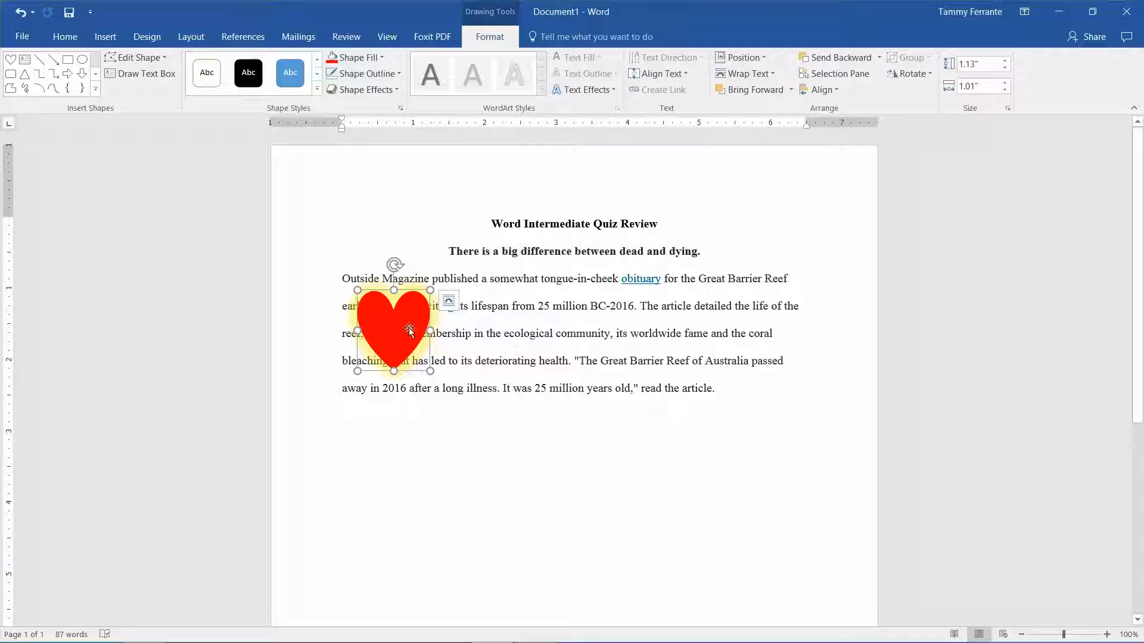
drag(405, 329, 394, 504)
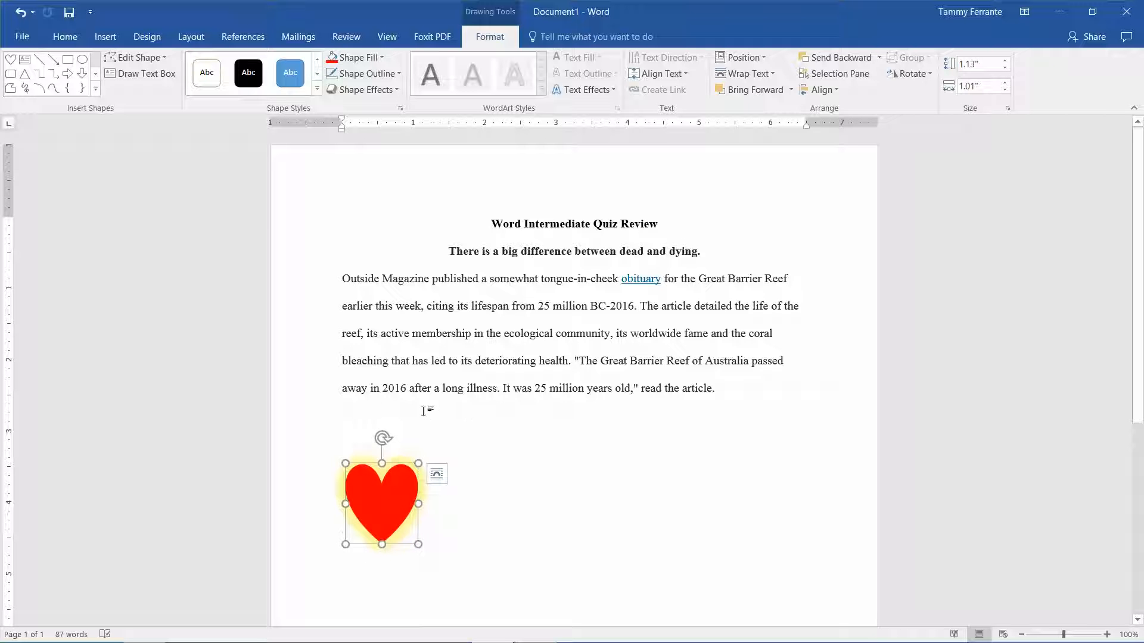
click(378, 411)
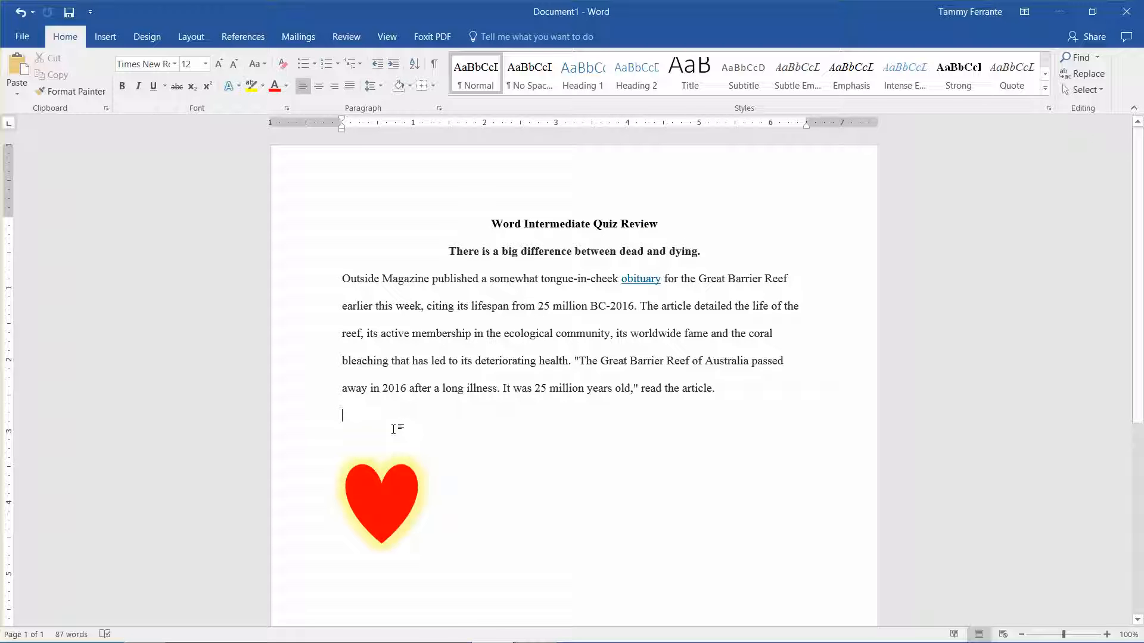
text(New)
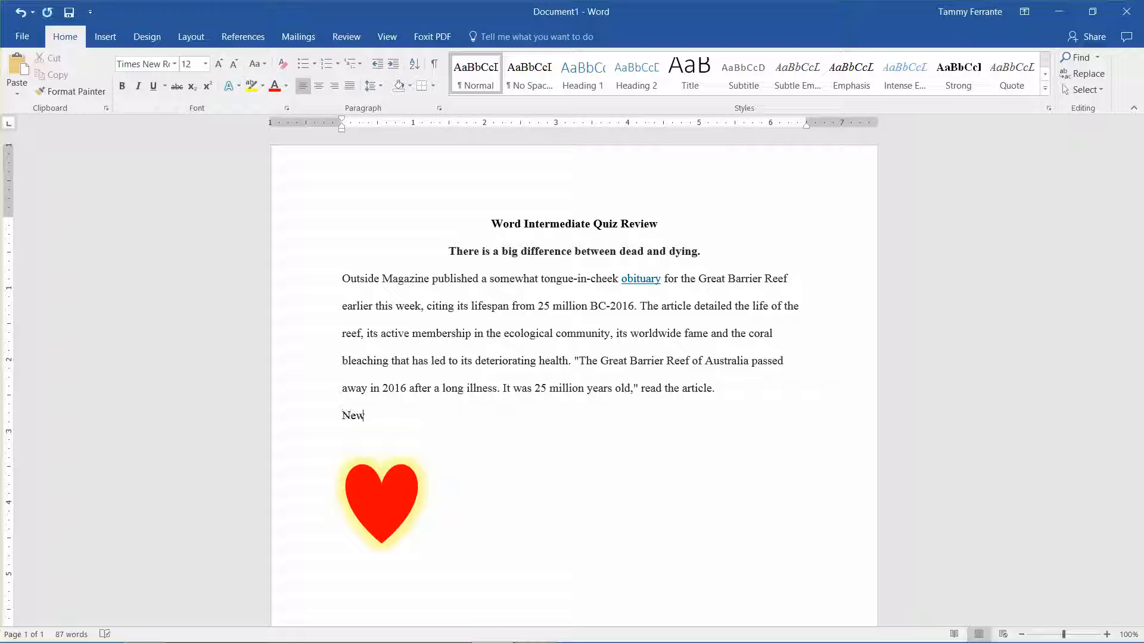
text( text added after heart image)
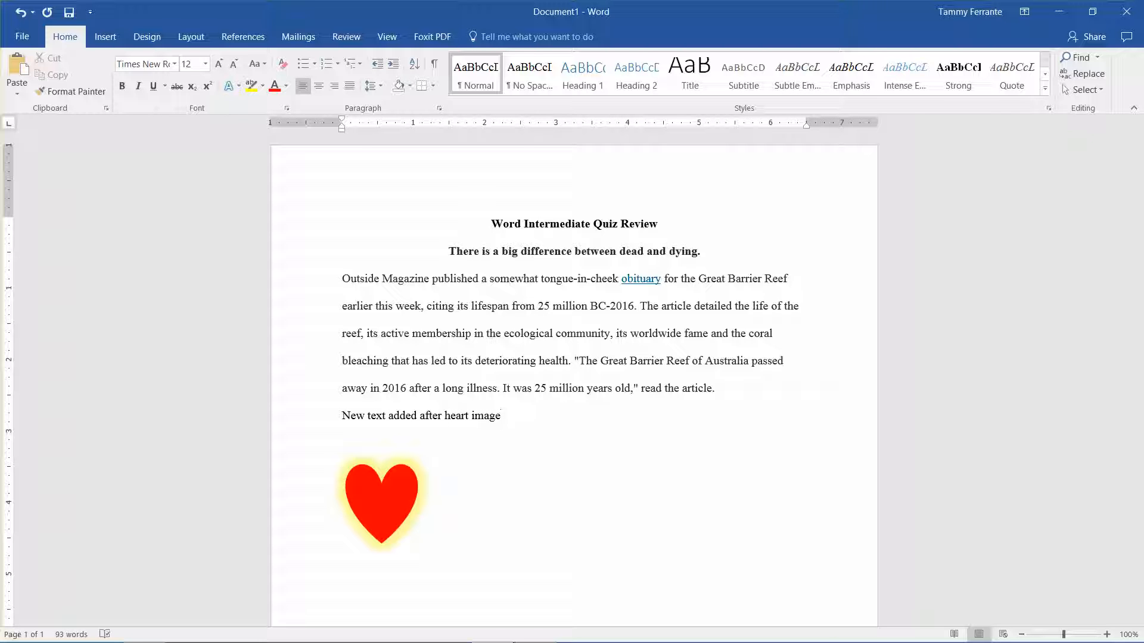
text(.)
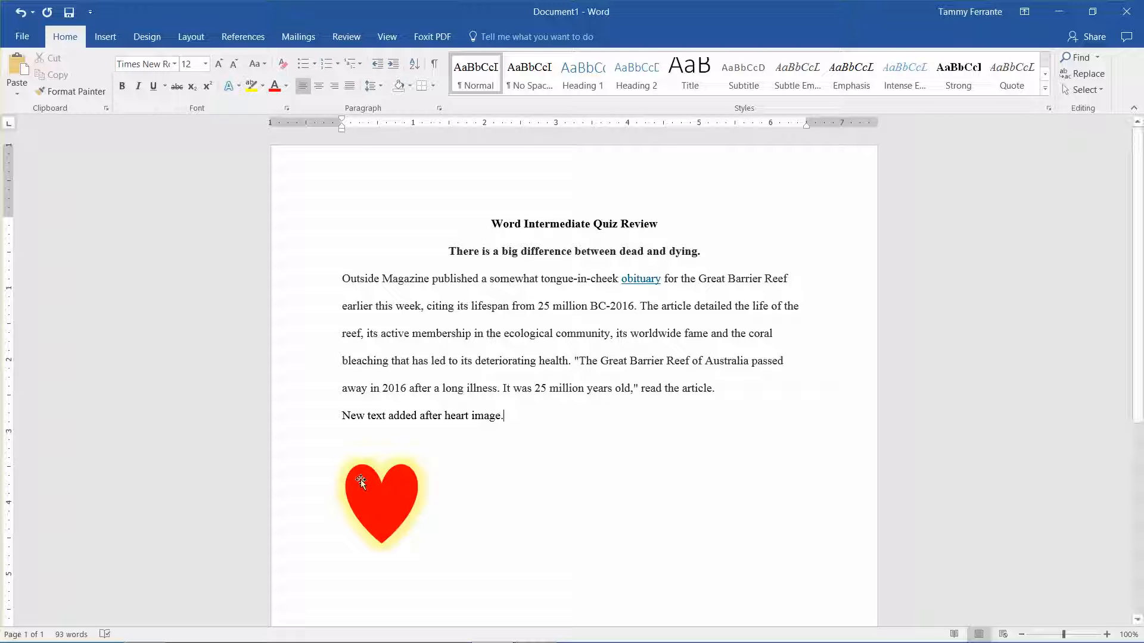
Move the heart over the text and back to just beneath the new line, slightly indented from the margin.
drag(383, 499, 429, 415)
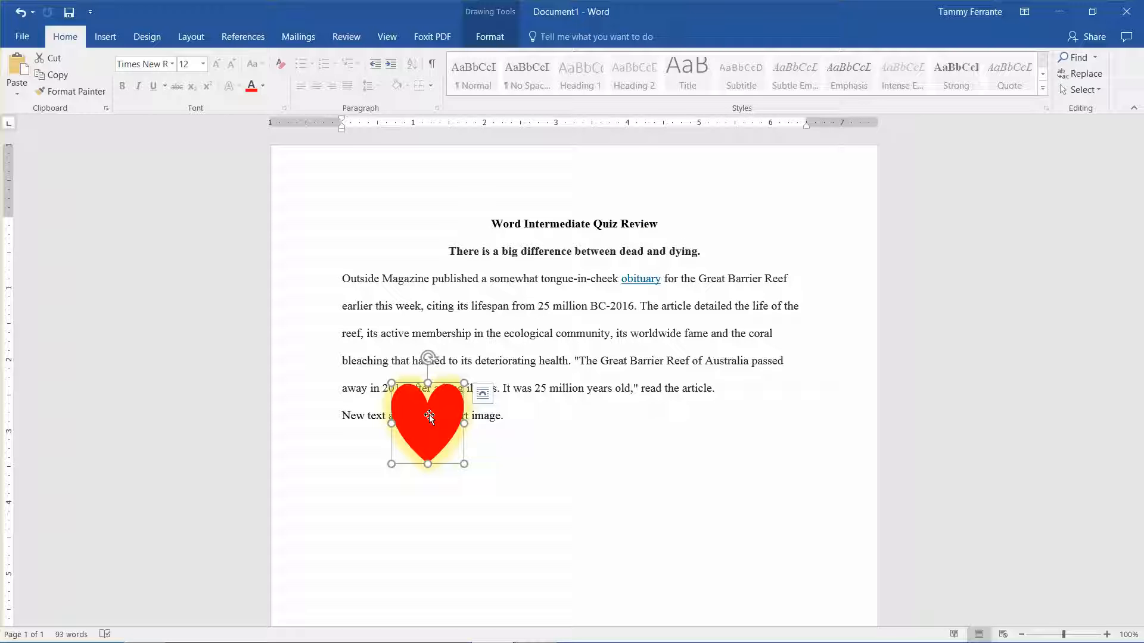
drag(429, 415, 409, 471)
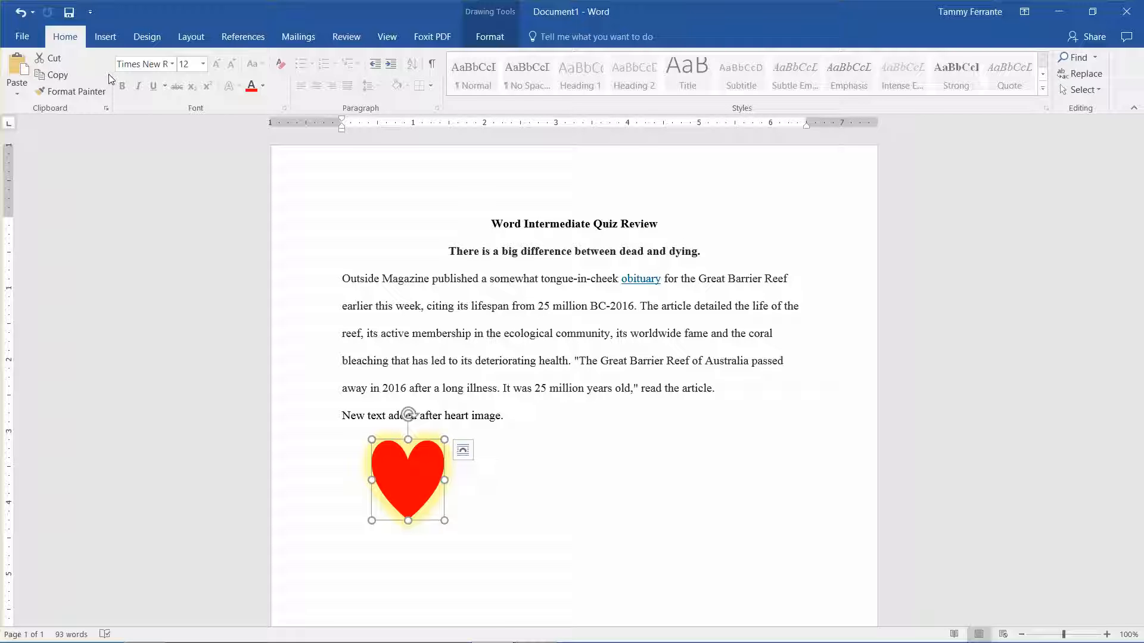
Insert WordArt in the blue shadowed style with the text "This is Word Art".
click(102, 38)
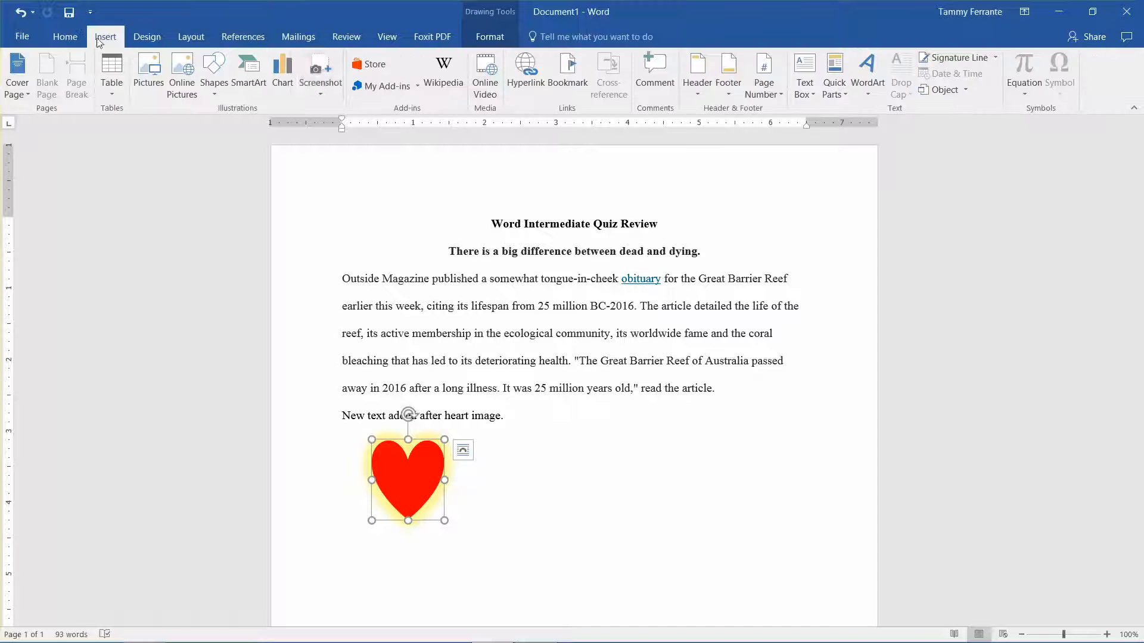
click(868, 99)
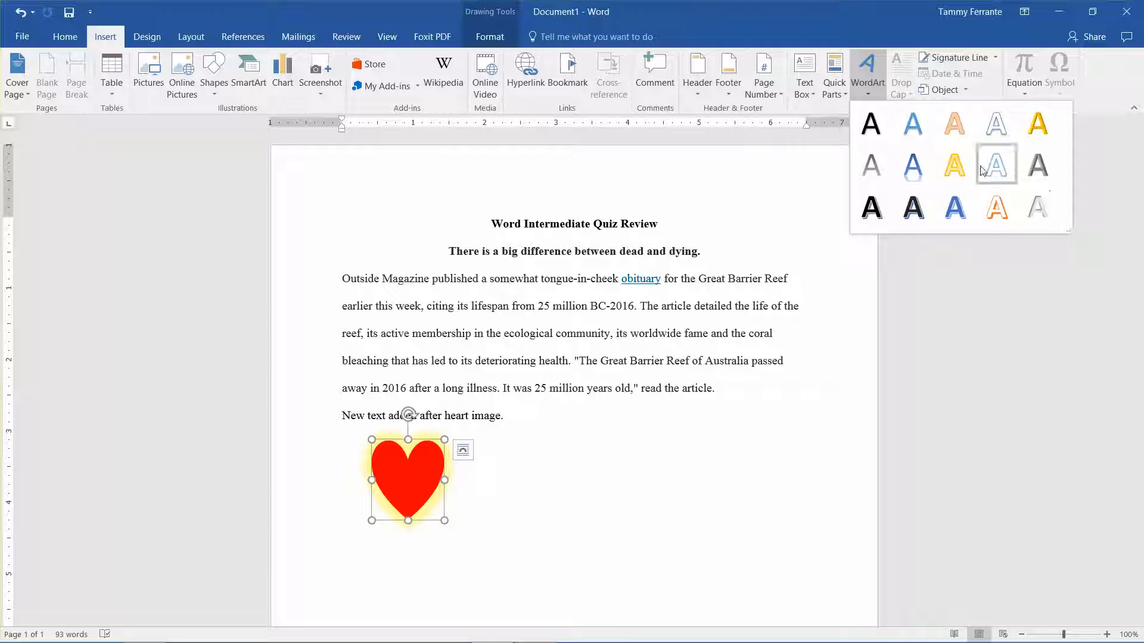
click(955, 206)
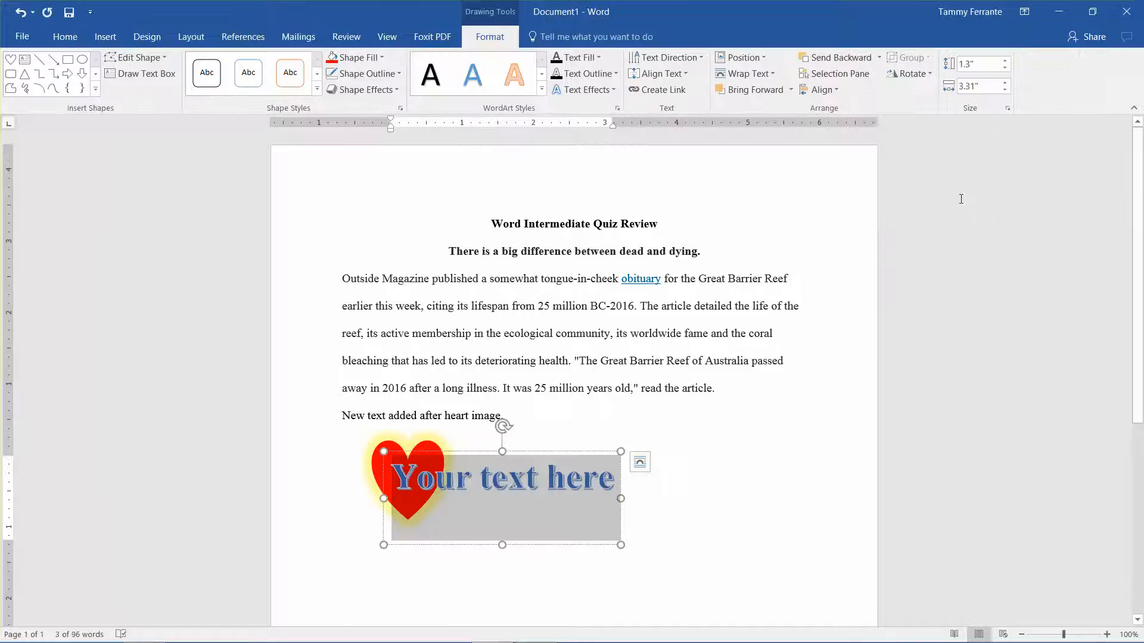
text(This)
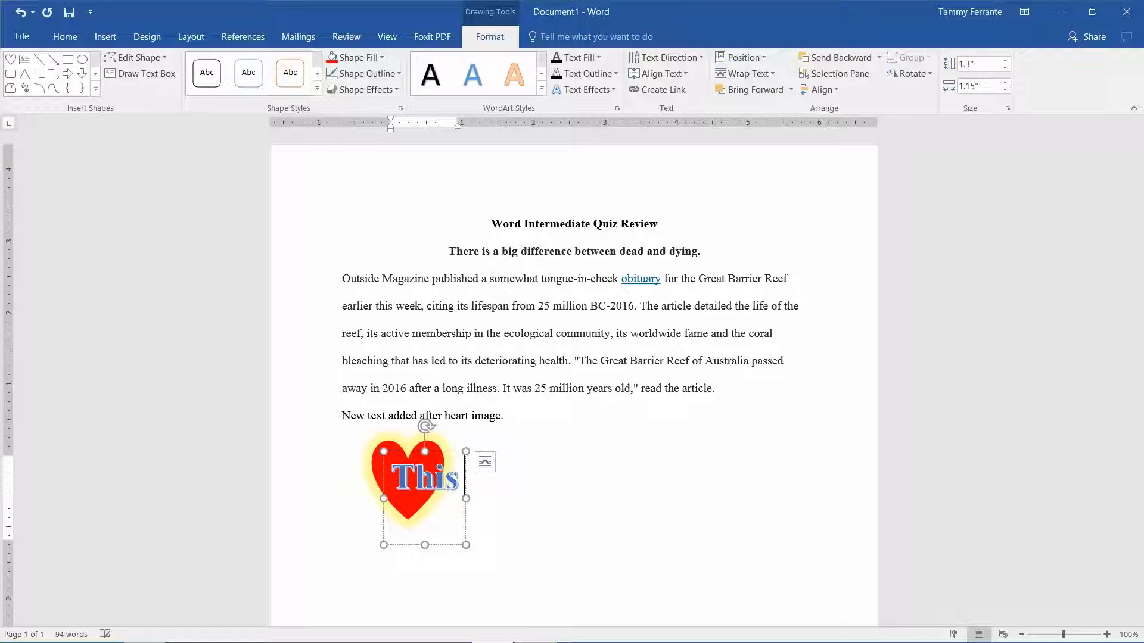
text( is Word Art)
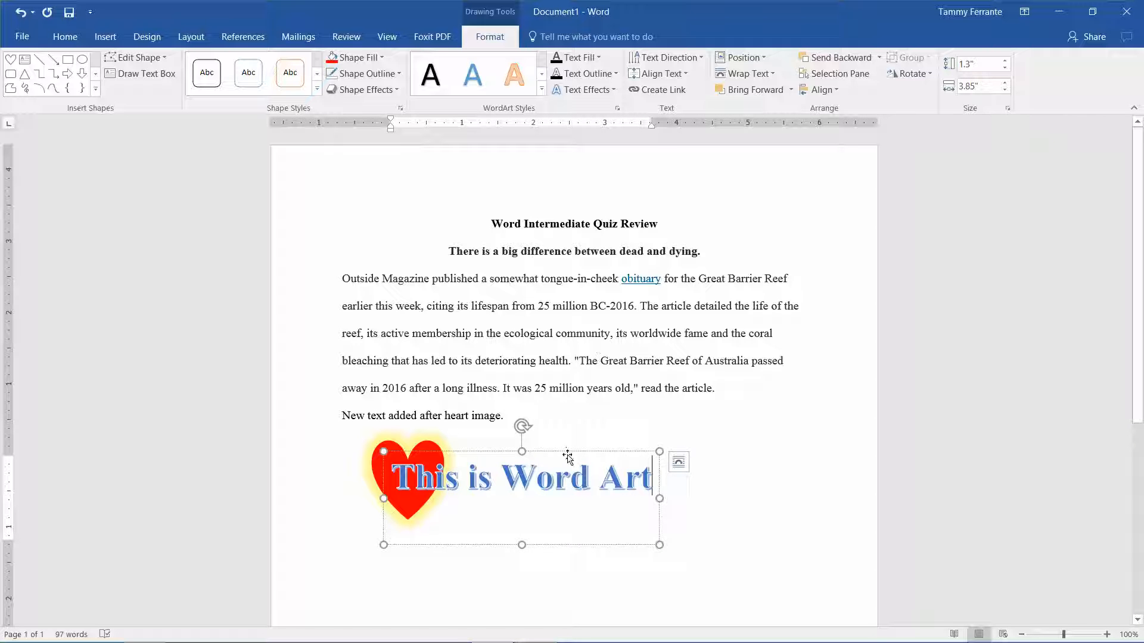
Move the WordArt to the right of the heart and widen its box to about 4.18 inches.
drag(583, 451, 667, 439)
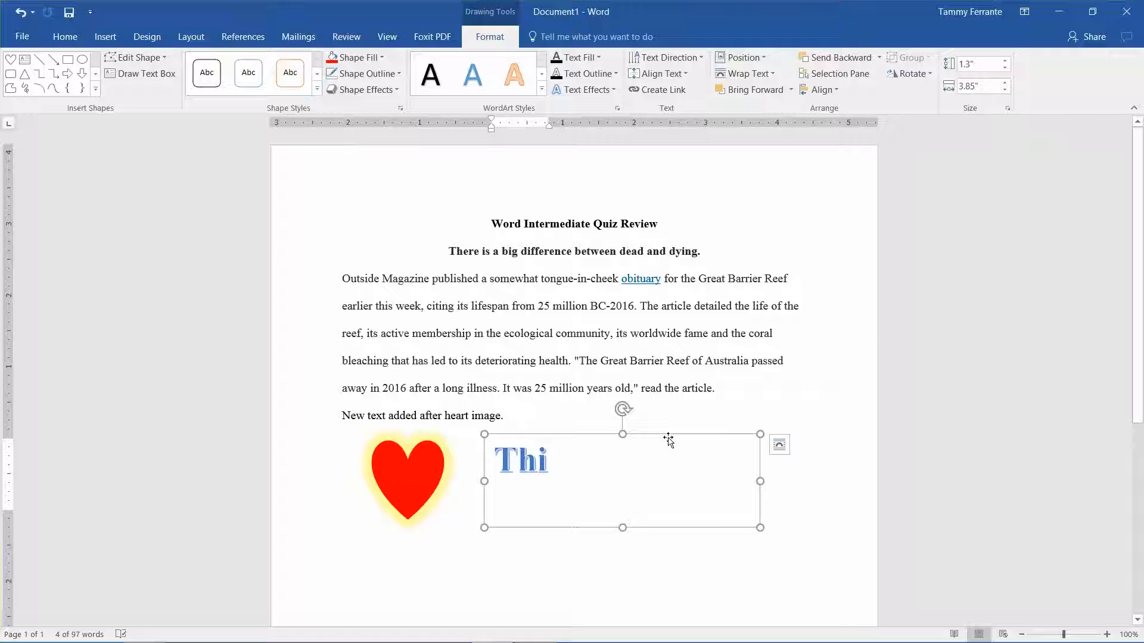
drag(761, 481, 784, 482)
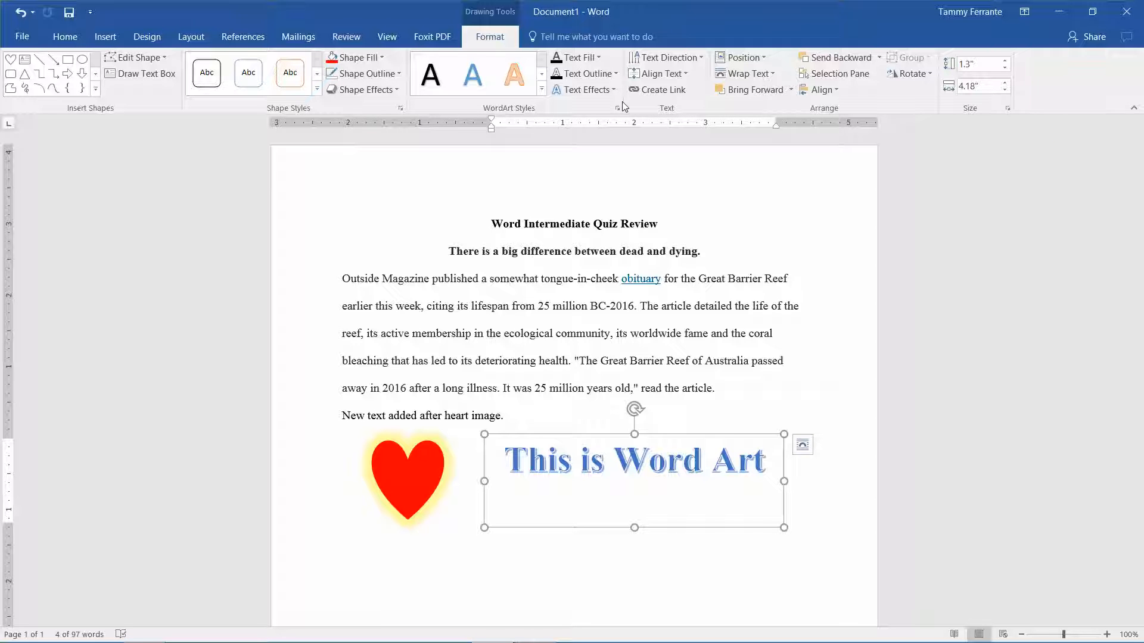
Fill the WordArt box with a light gold theme colour and set its text fill to Red.
click(473, 75)
click(382, 57)
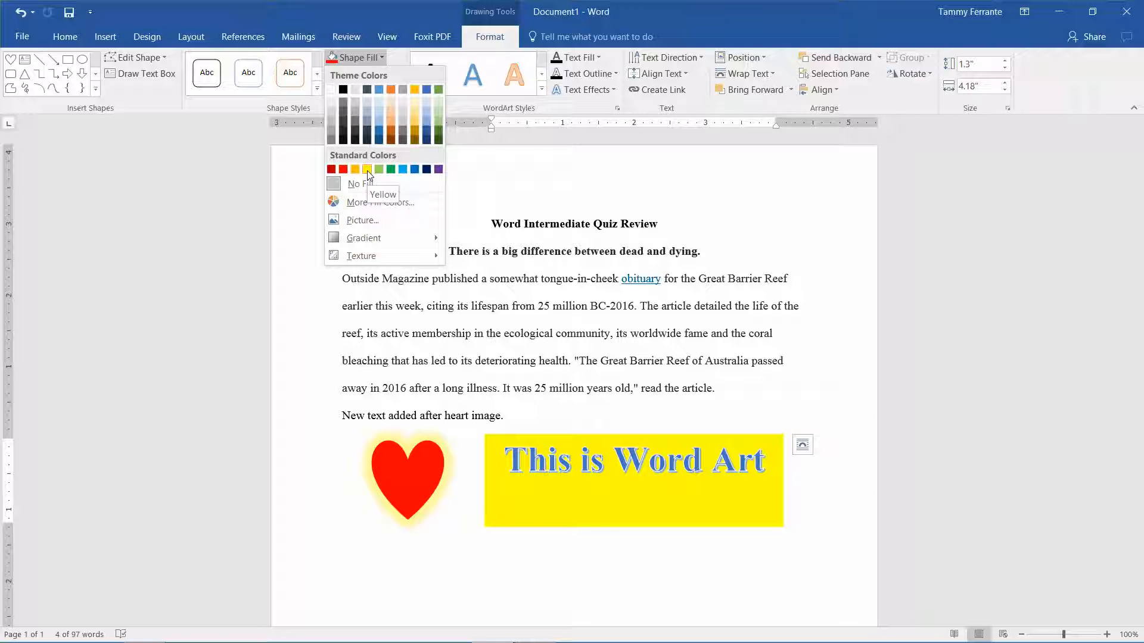
click(415, 110)
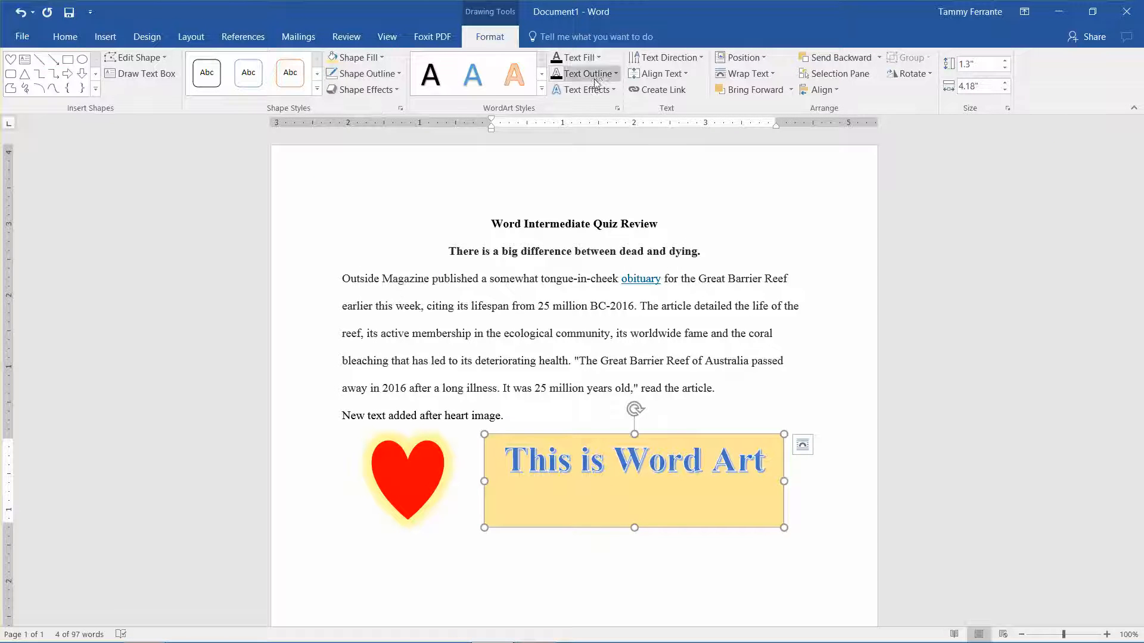
click(598, 58)
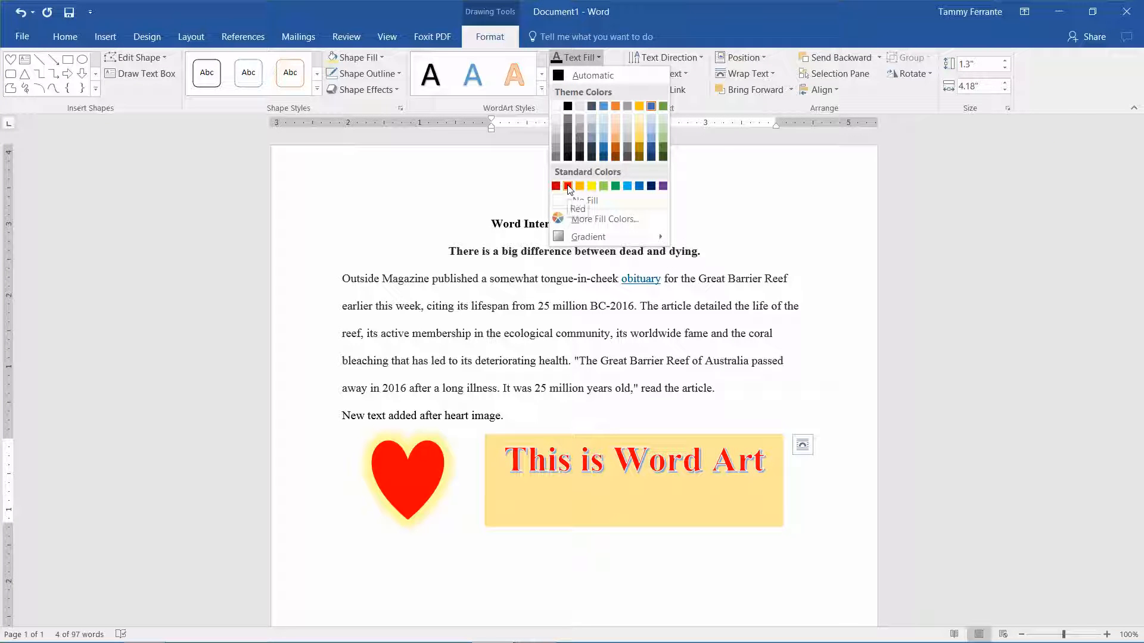
click(568, 186)
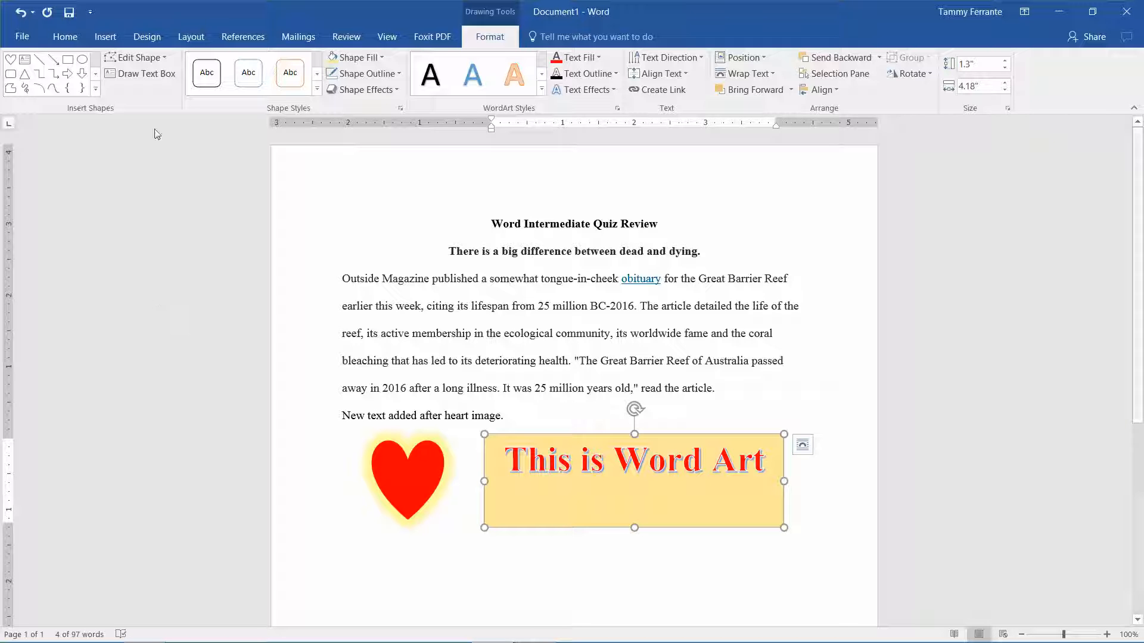
click(396, 556)
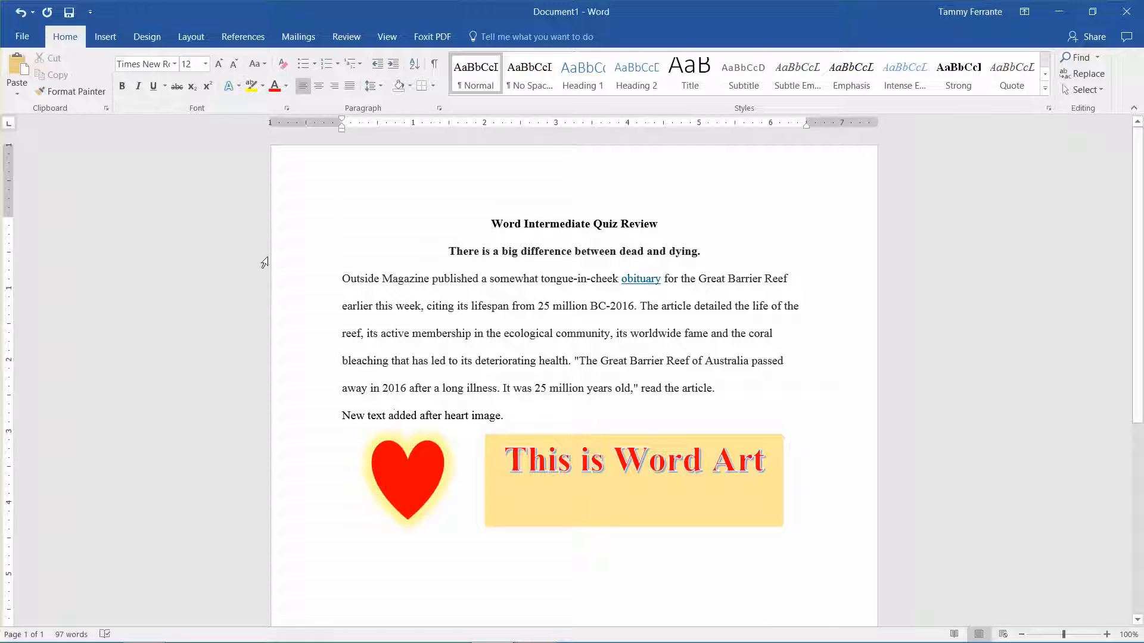
Insert a Varying Width List SmartArt graphic from the List category at the cursor in the last text line.
click(107, 39)
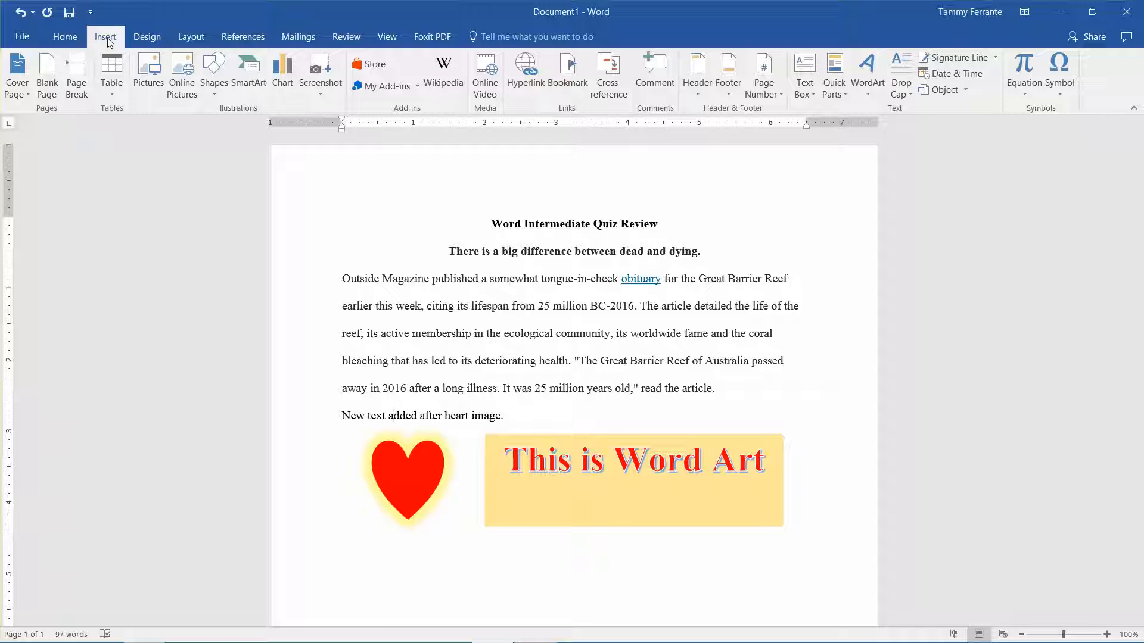
click(247, 90)
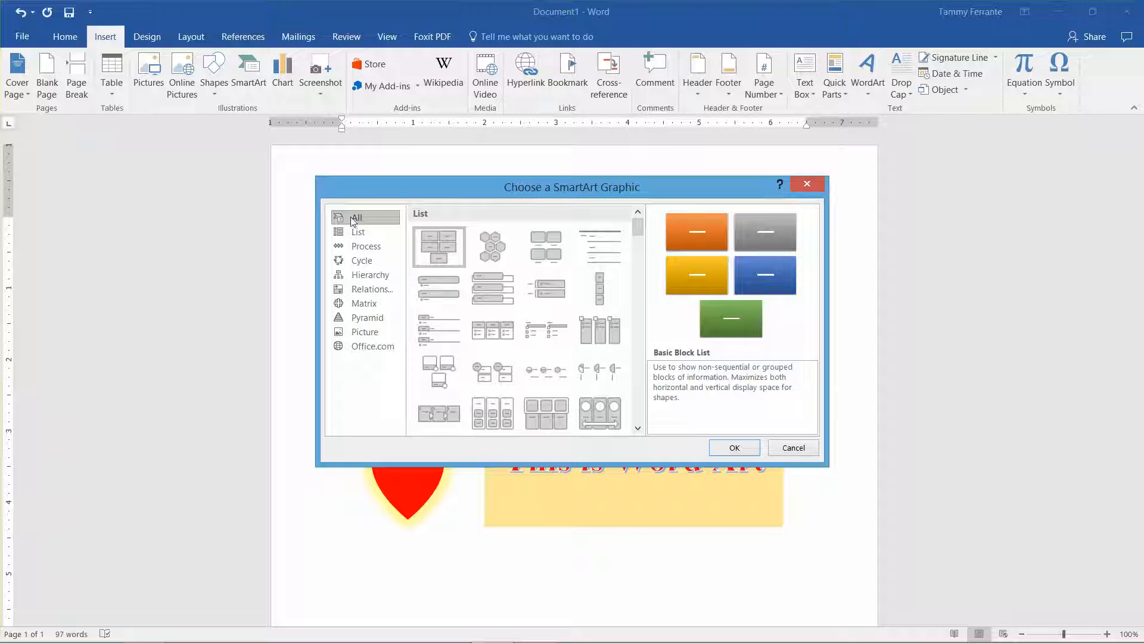
click(358, 236)
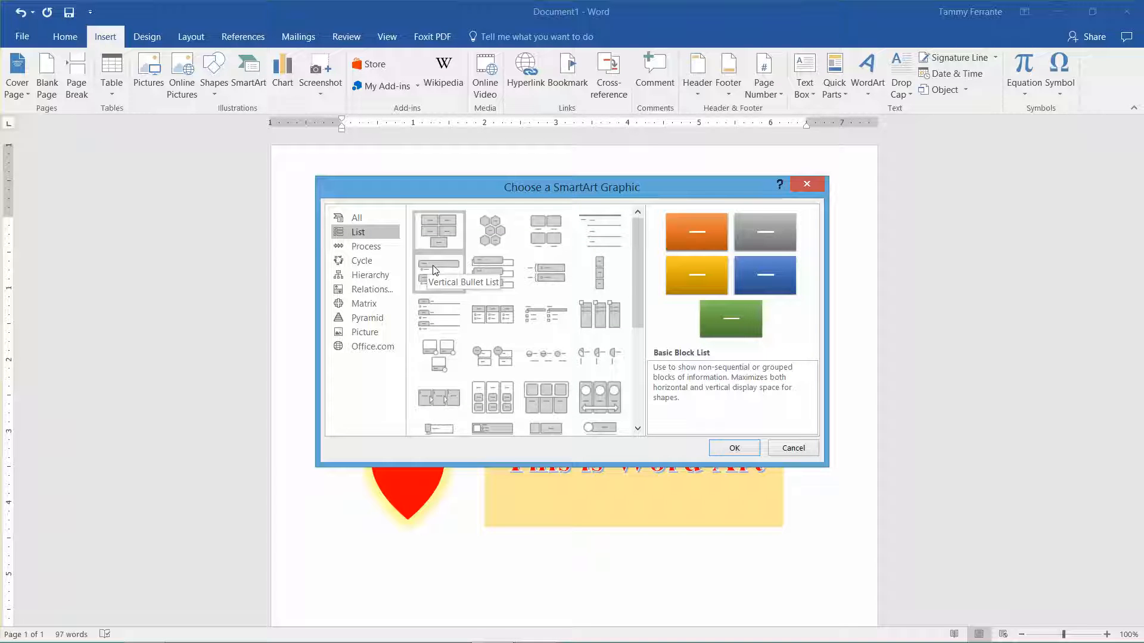
click(596, 268)
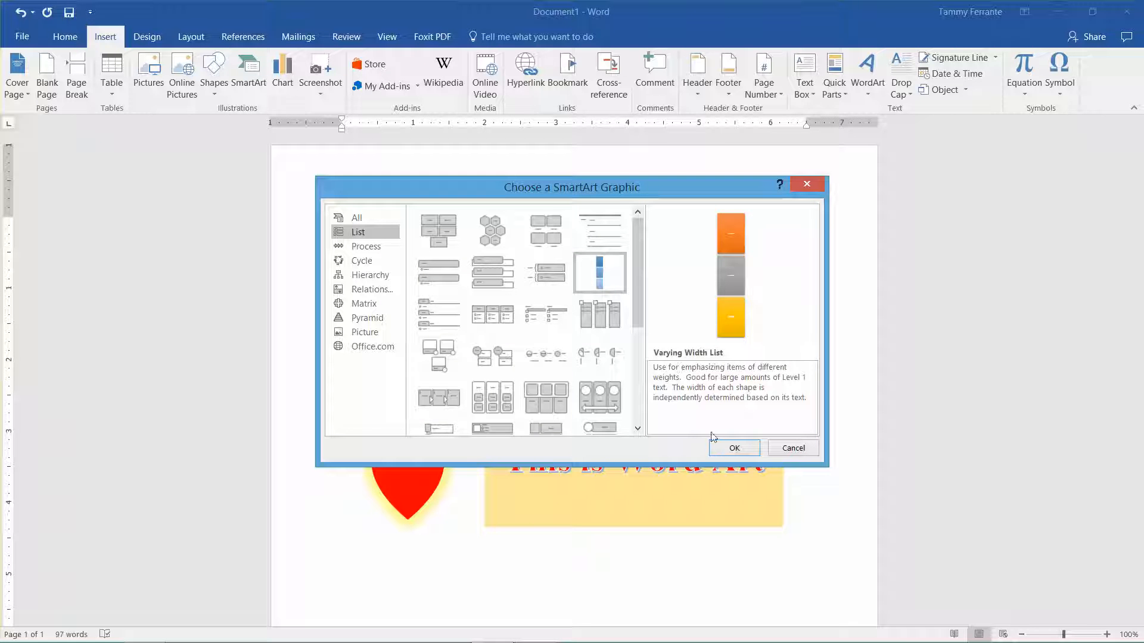
click(732, 448)
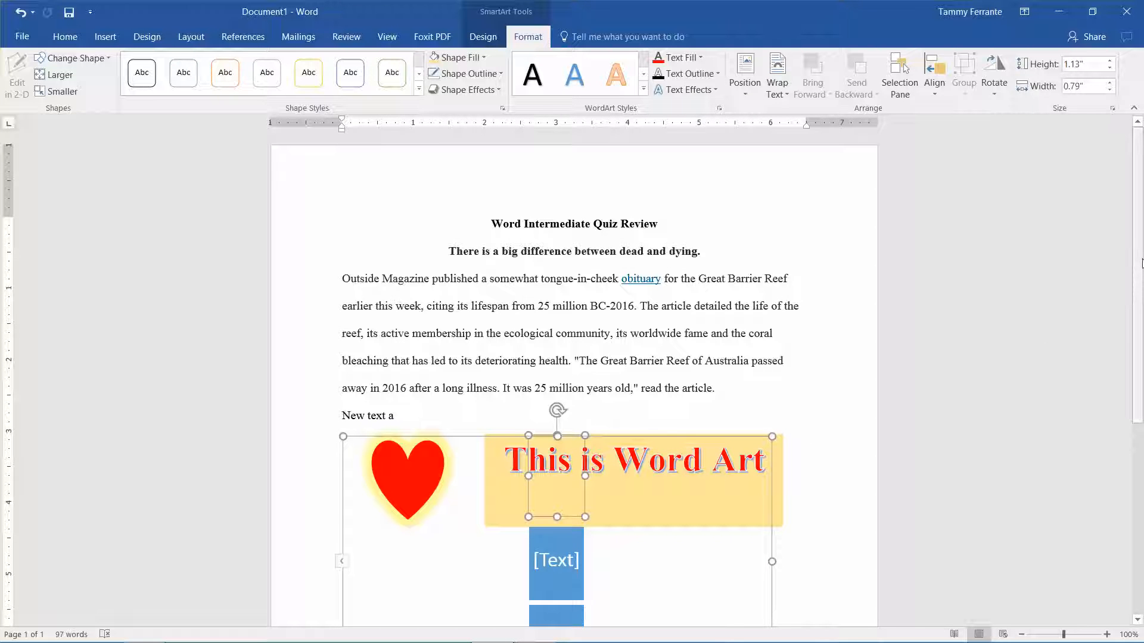
Try to move the SmartArt graphic down, clear of the heart and the WordArt.
scroll(1140, 275, down, 3)
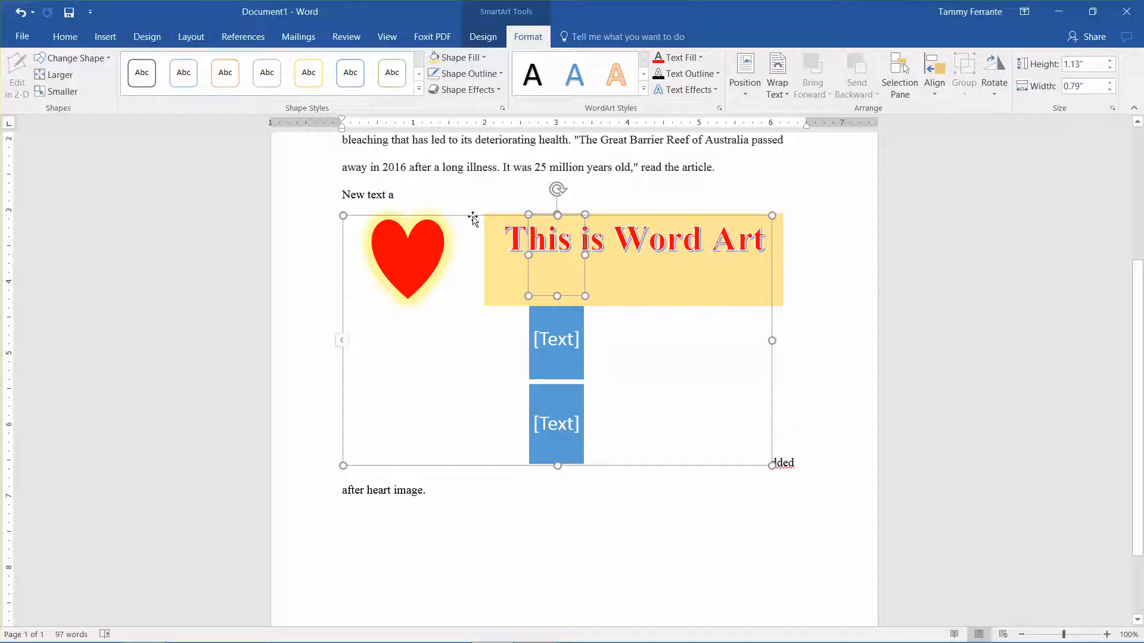
drag(474, 217, 476, 357)
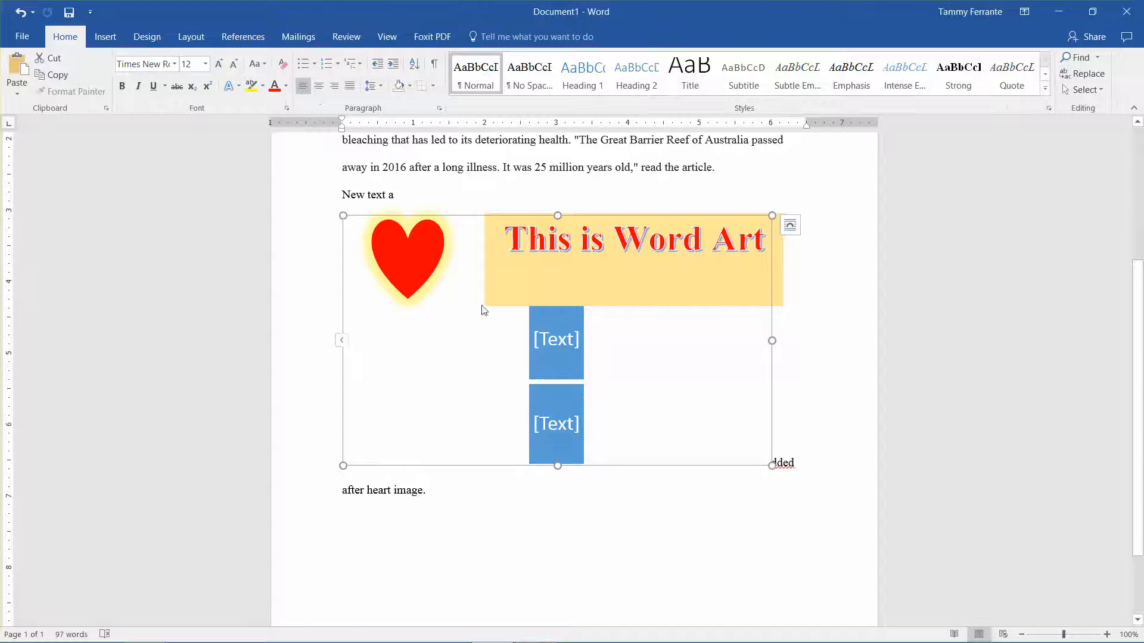
triple_click(422, 204)
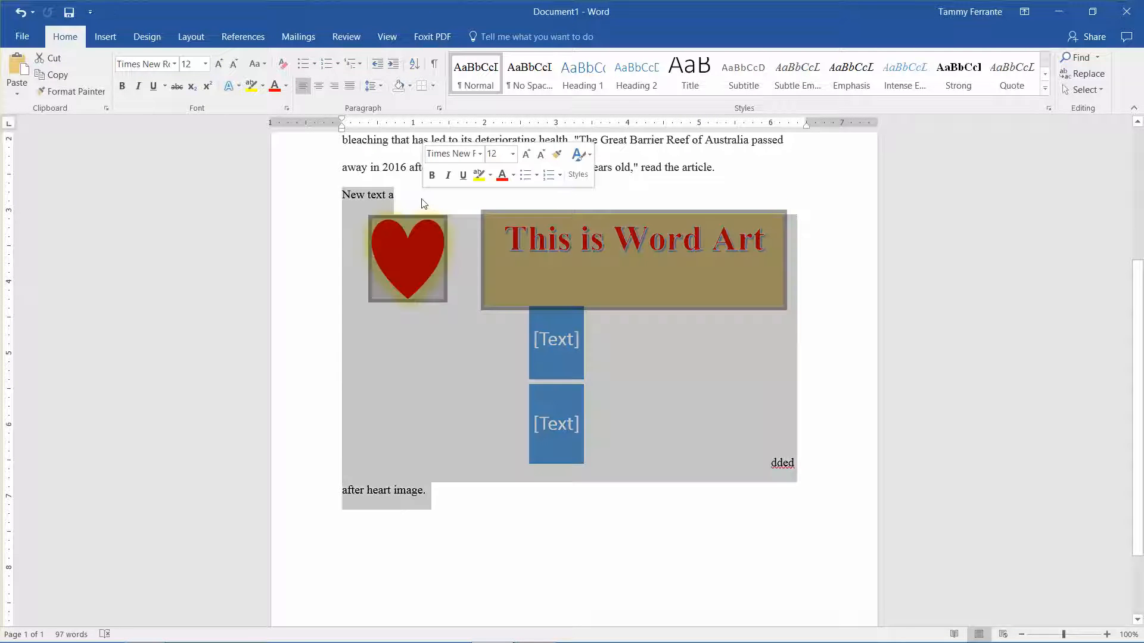
click(402, 199)
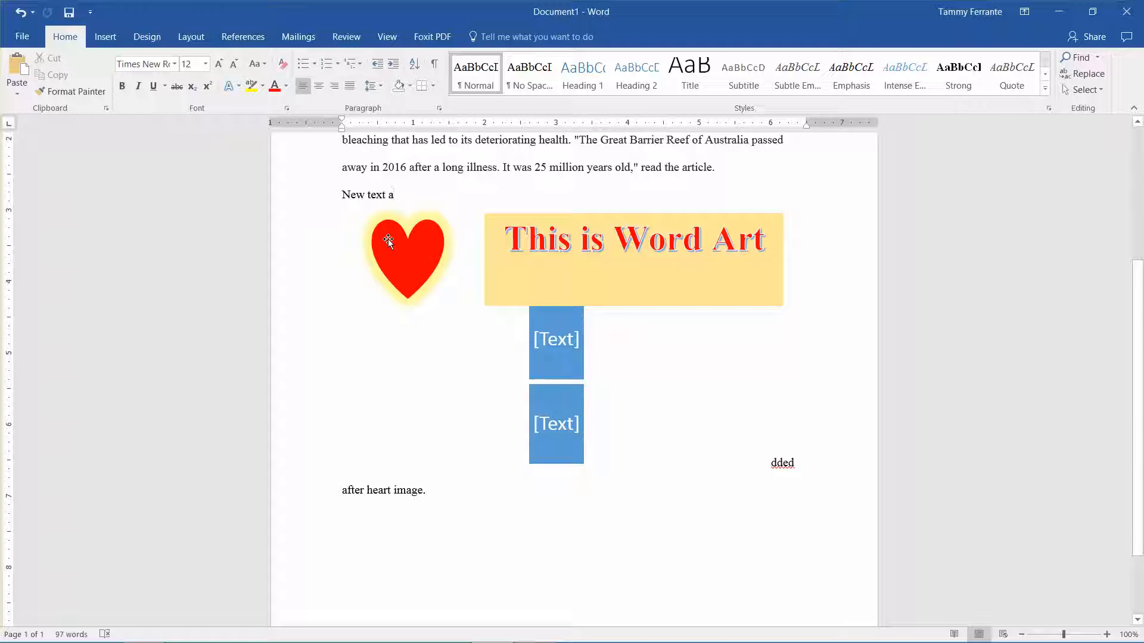
Move the heart and the WordArt side by side below the SmartArt and the line "after heart image.".
mouse_move(388, 238)
mouse_down()
mouse_move(402, 418)
mouse_move(360, 539)
mouse_up()
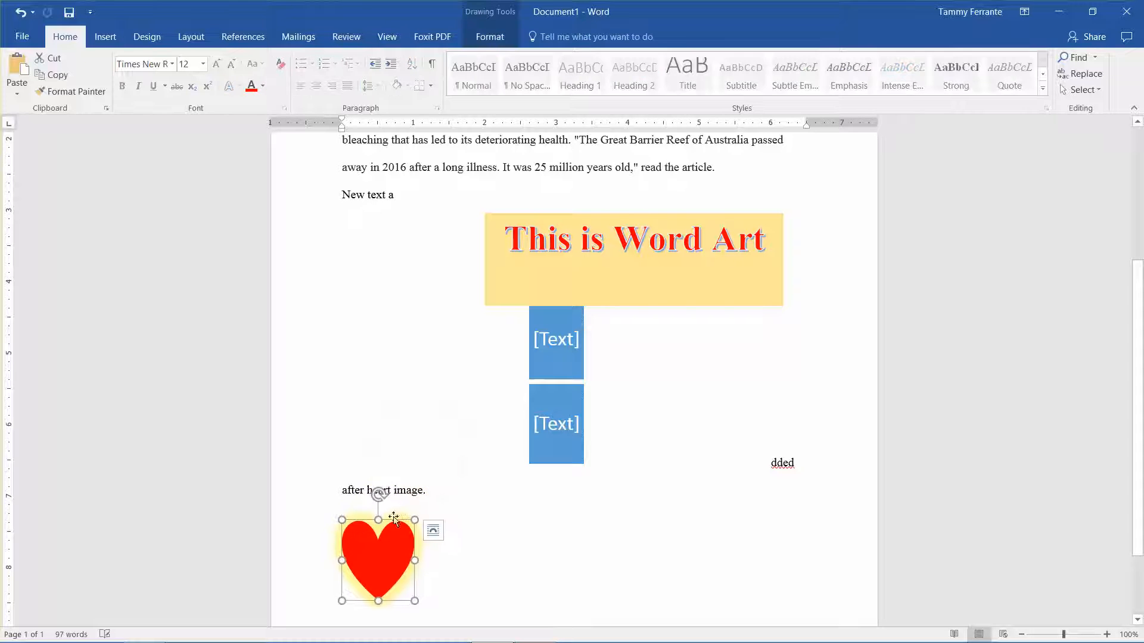
click(583, 258)
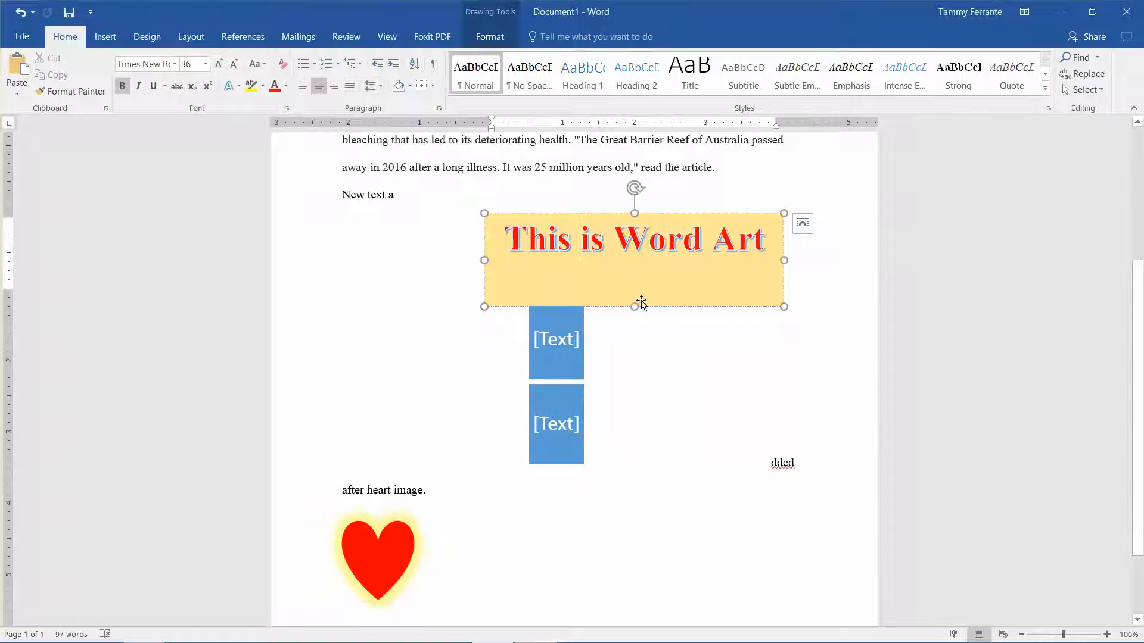
drag(661, 308, 650, 613)
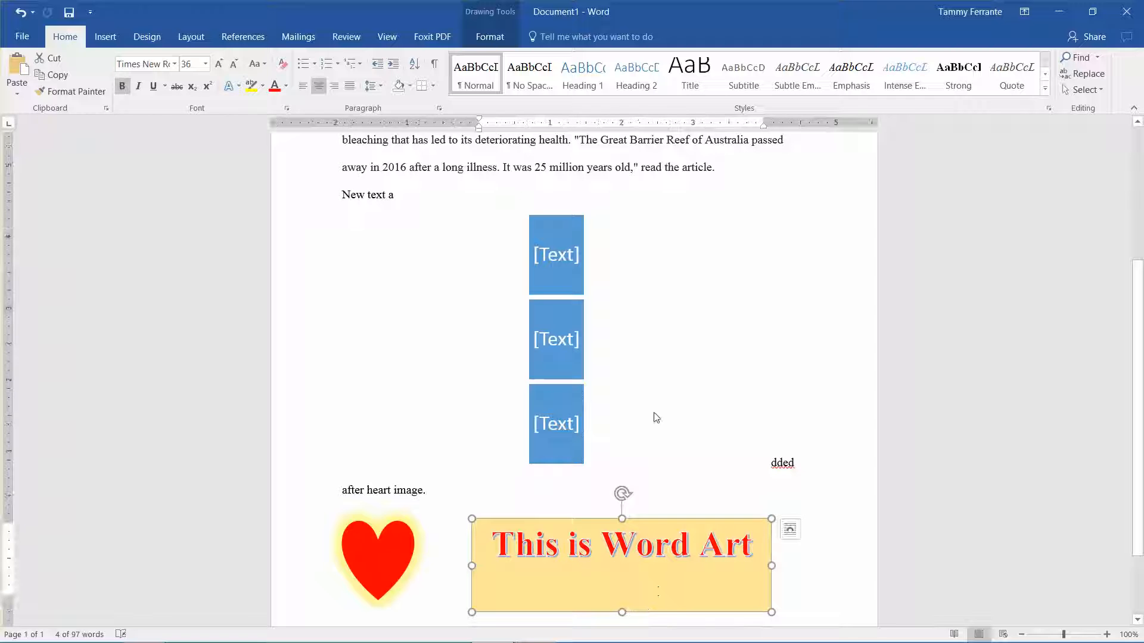
Try to reposition the SmartArt on the first page, and insert a page break after "after heart image.".
click(419, 266)
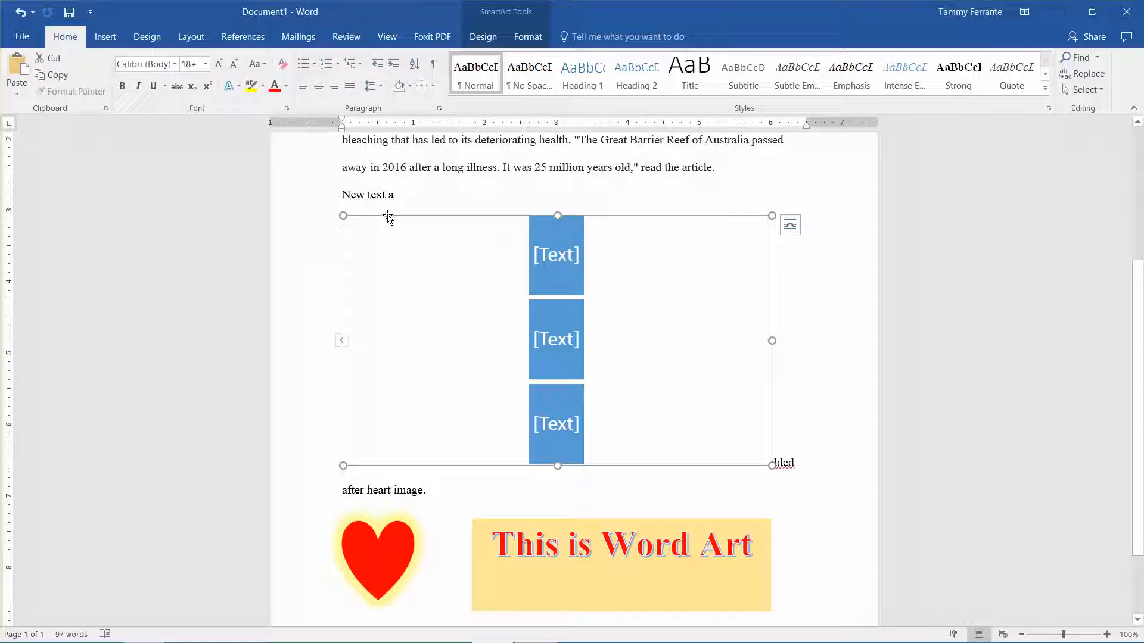
drag(387, 218, 352, 227)
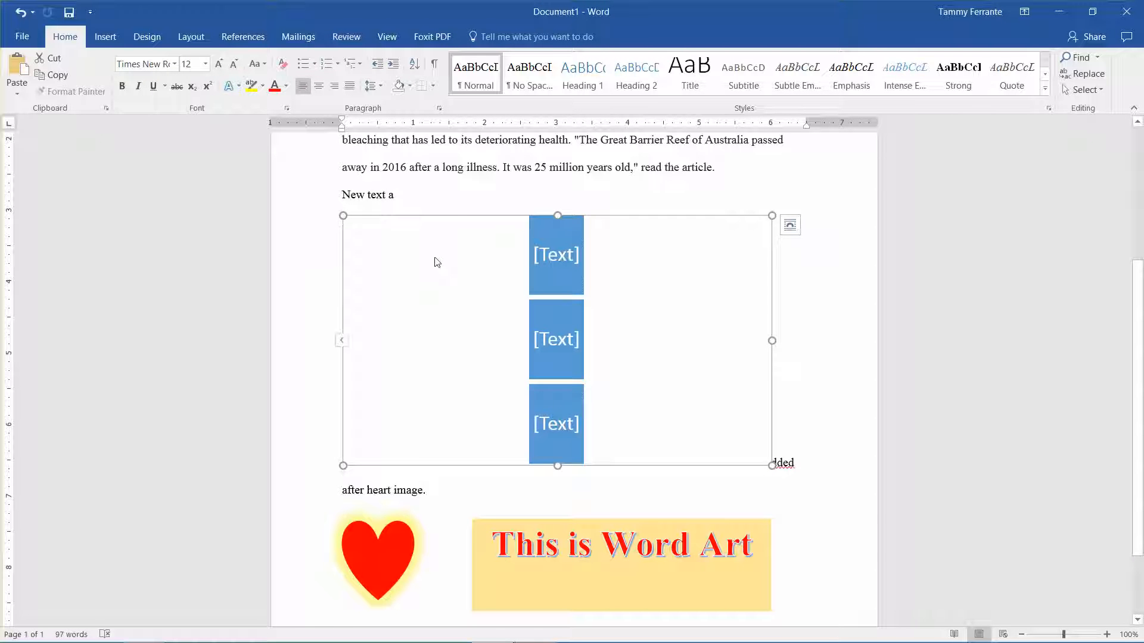
click(504, 499)
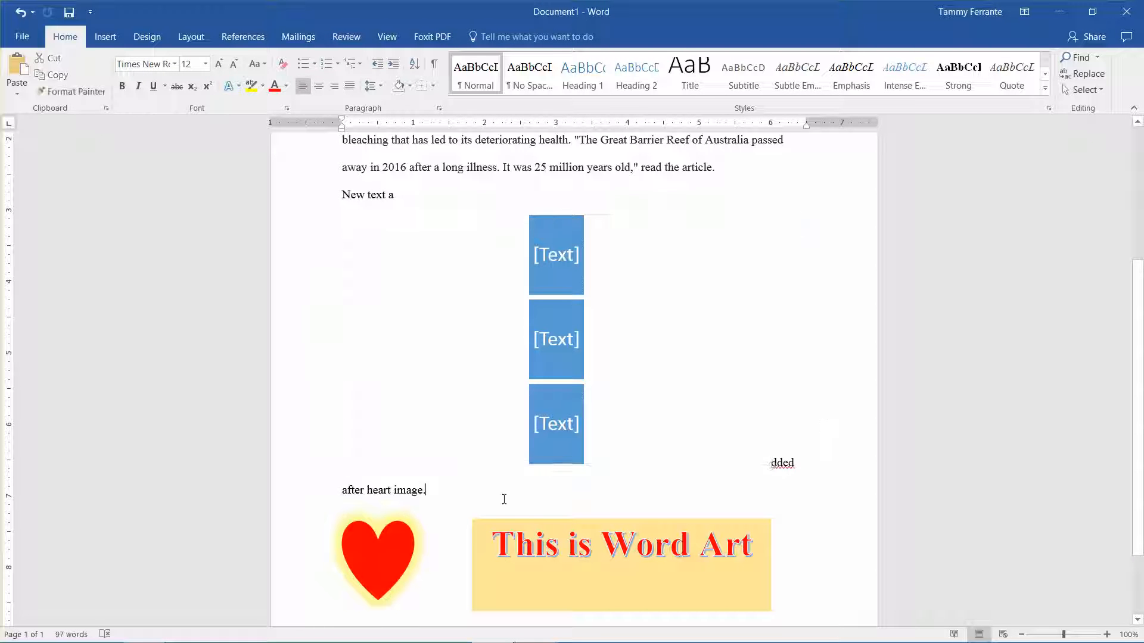
key(ctrl+Return)
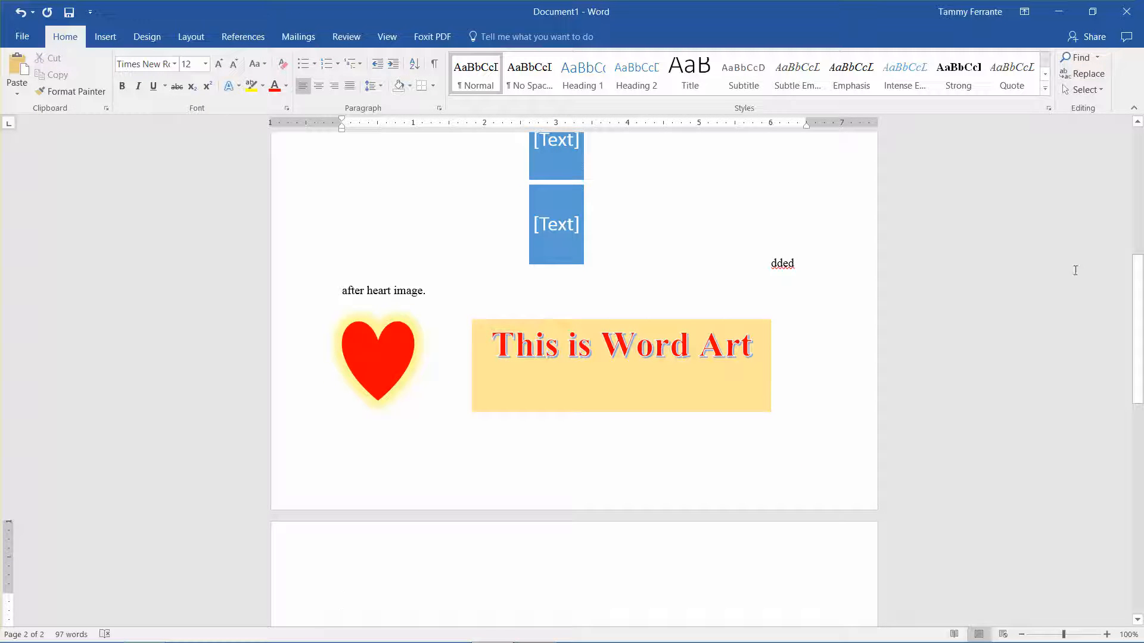
Move the SmartArt graphic from the first page to the start of the blank second page.
click(1021, 635)
click(1022, 635)
click(1021, 635)
click(1021, 634)
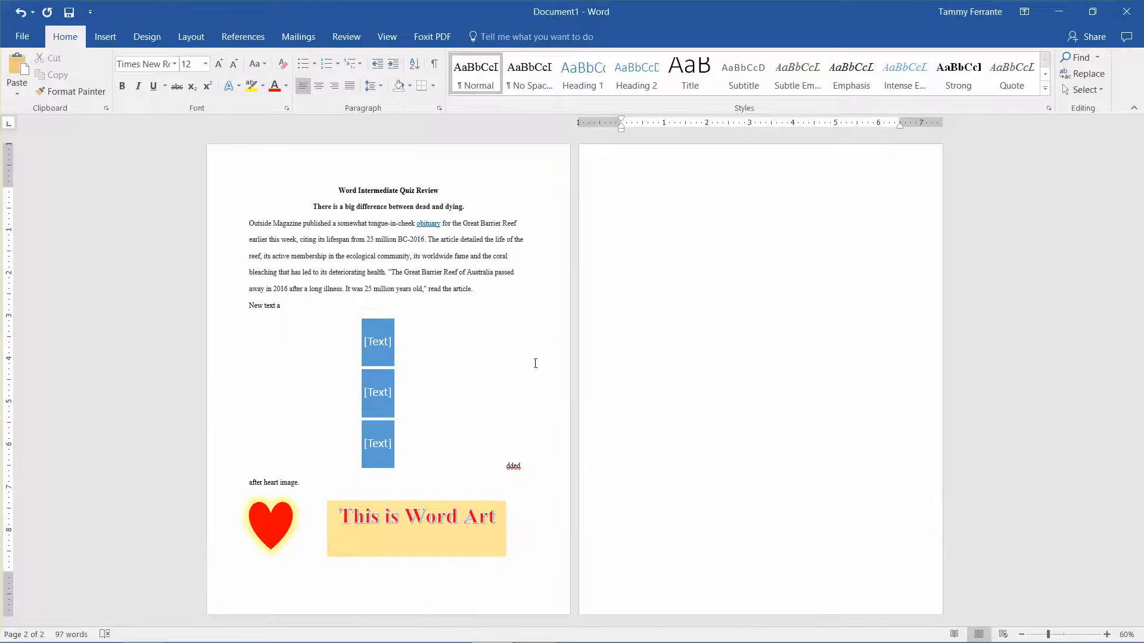
click(434, 356)
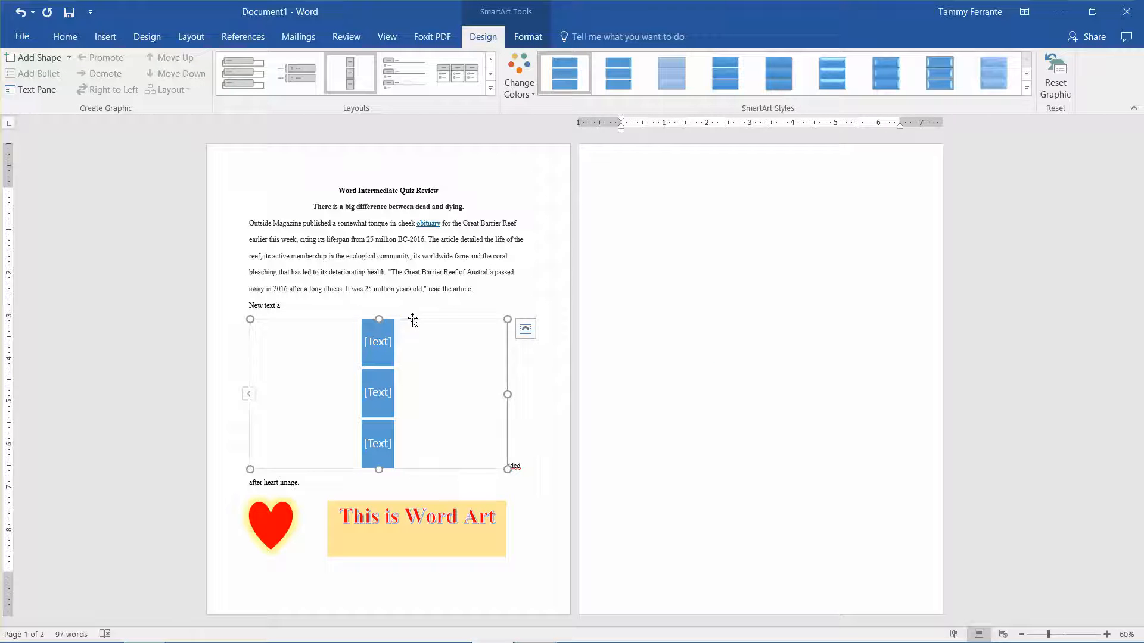
drag(501, 313, 758, 260)
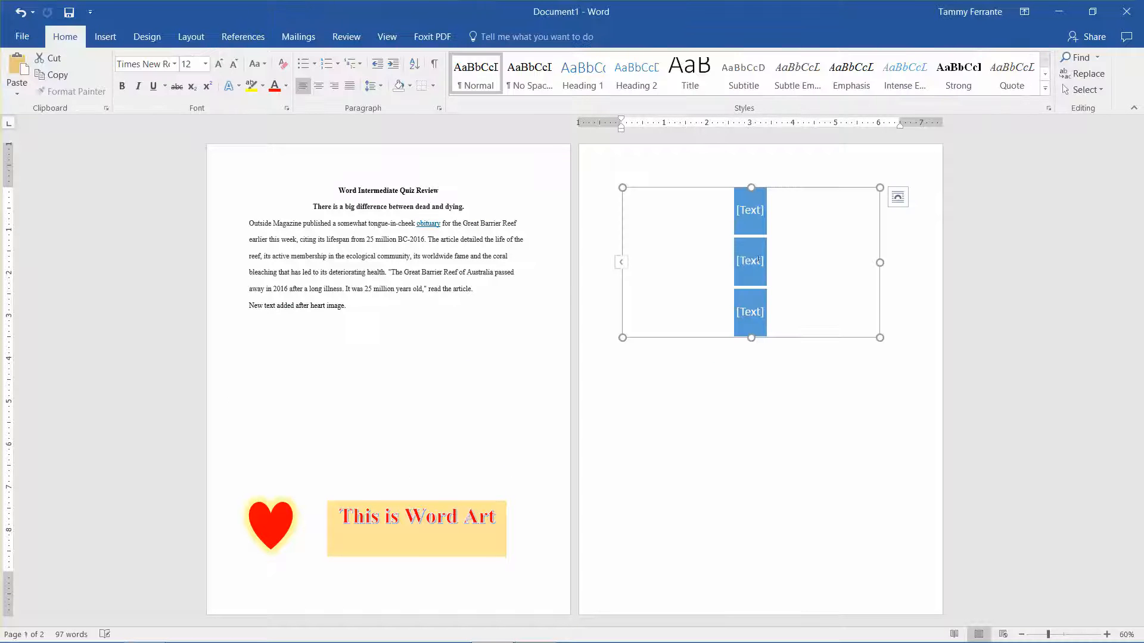
Move the heart and the WordArt back up beneath the line "New text added after heart image.", with the WordArt beside the heart.
click(268, 526)
drag(269, 488, 269, 339)
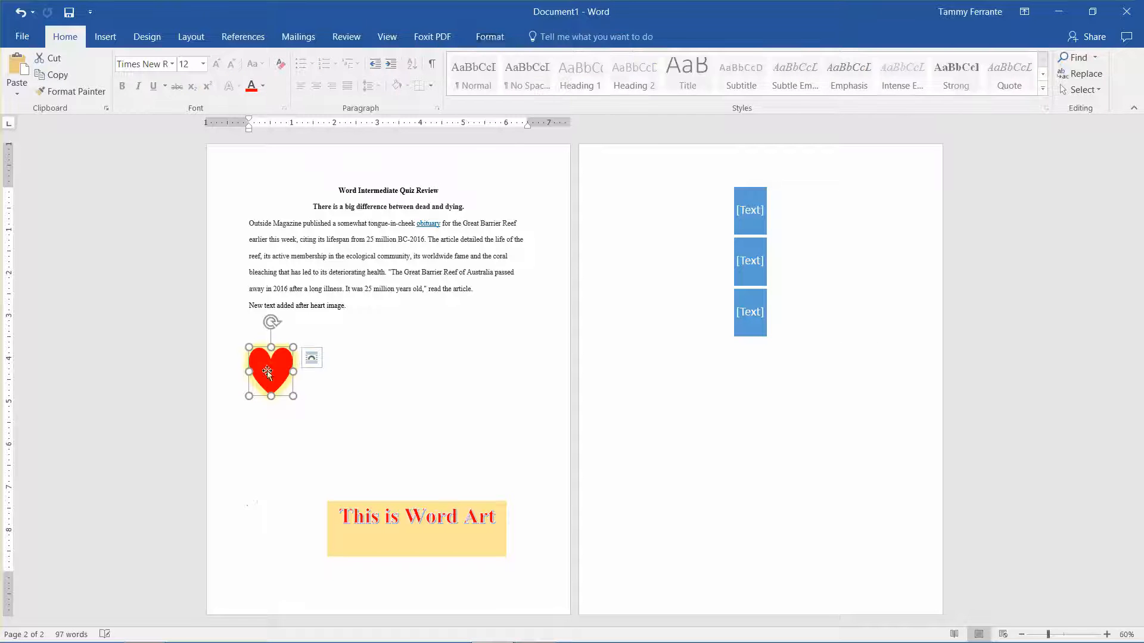
click(404, 501)
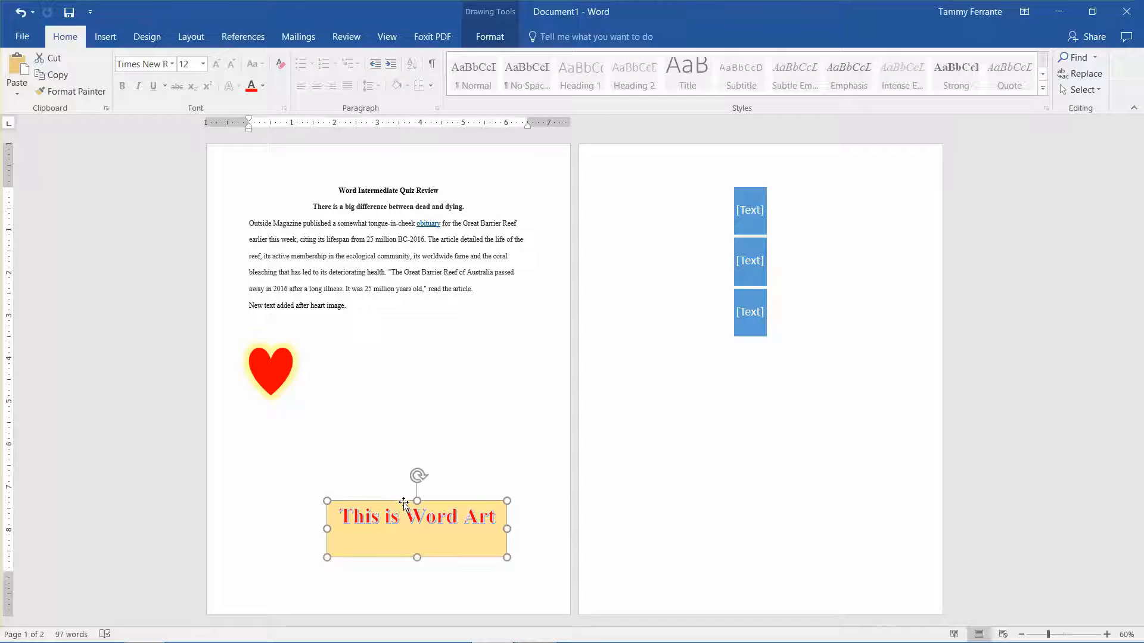
drag(405, 505, 418, 350)
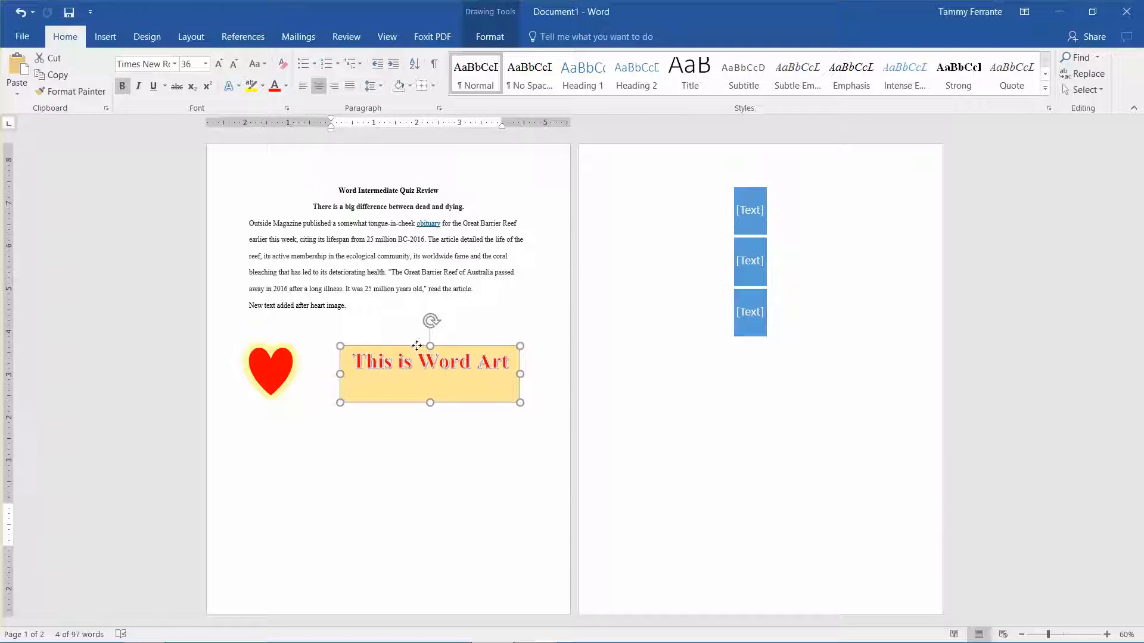
Open the text pane of the SmartArt graphic on the second page.
click(699, 330)
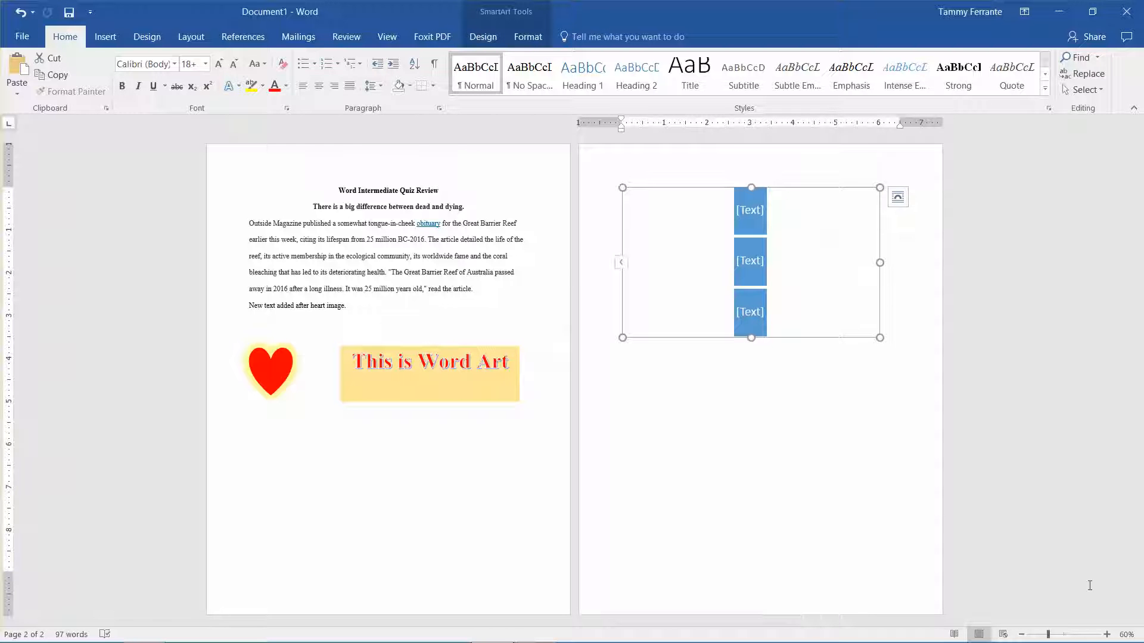
click(1106, 634)
click(1106, 635)
click(1107, 635)
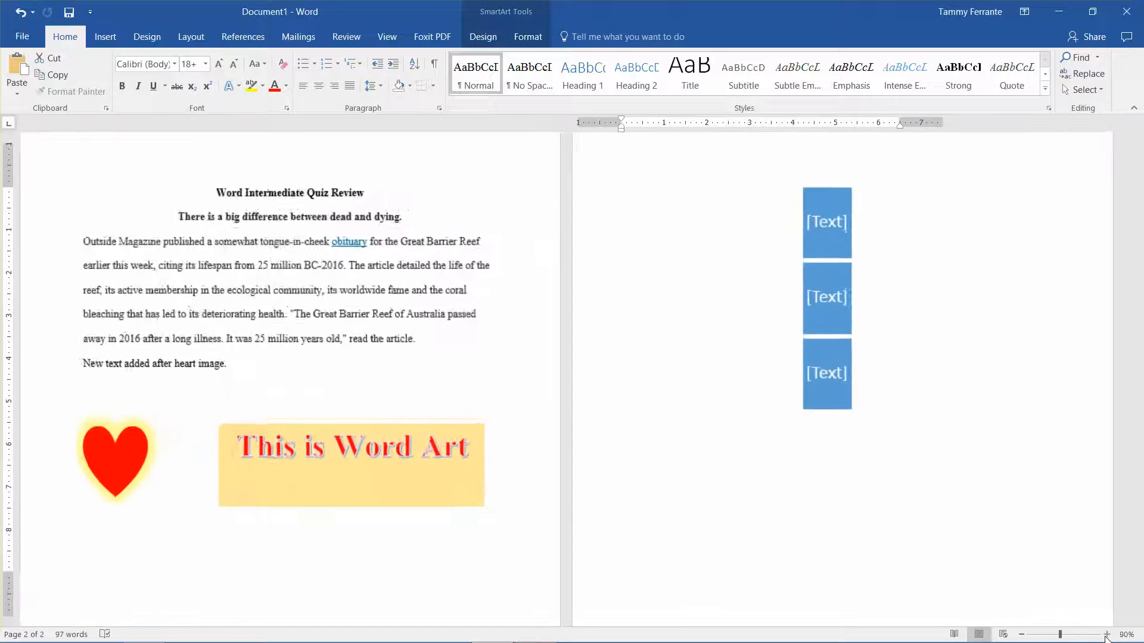
click(1106, 634)
click(1106, 634)
click(1106, 635)
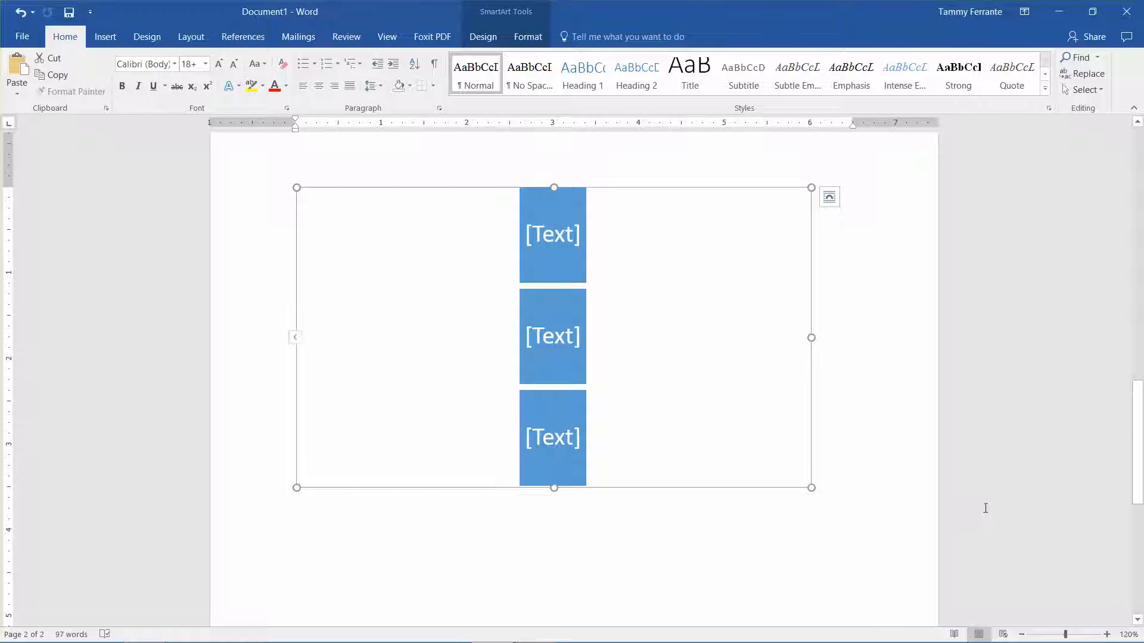
click(295, 339)
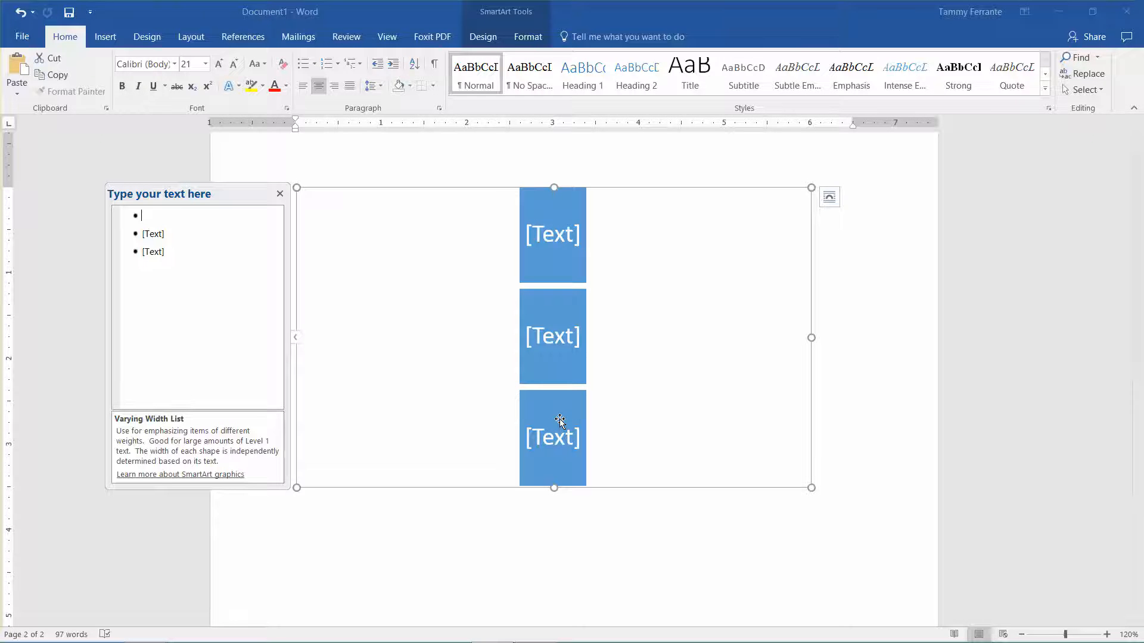
Enter Florida, Georgia and Louisiana as the three entries of the SmartArt list.
text(Florida)
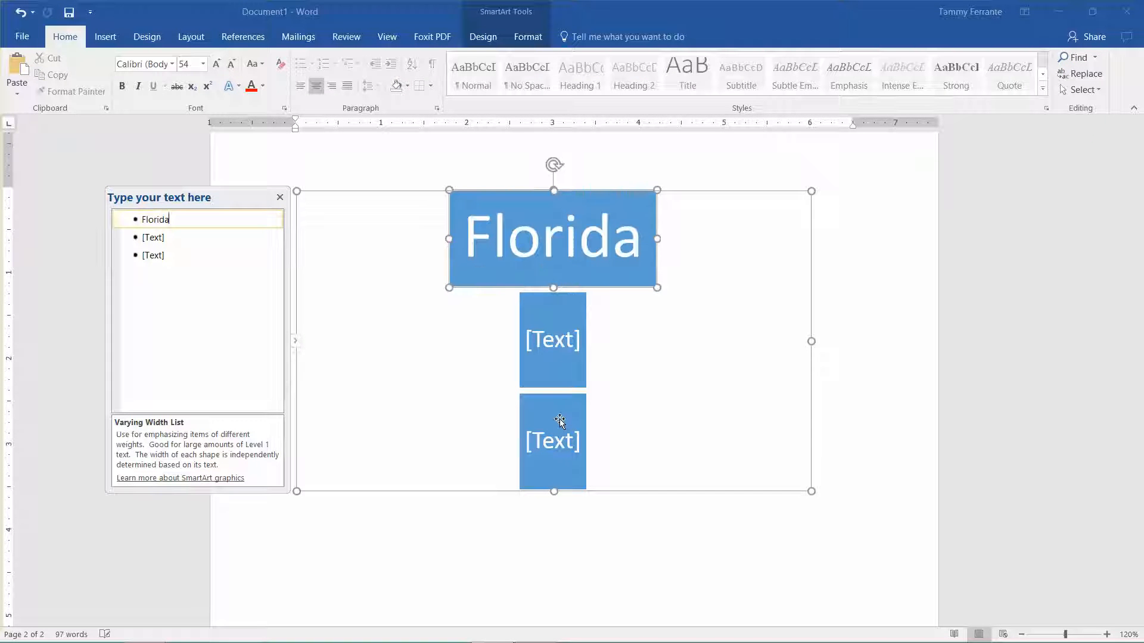
key(Down)
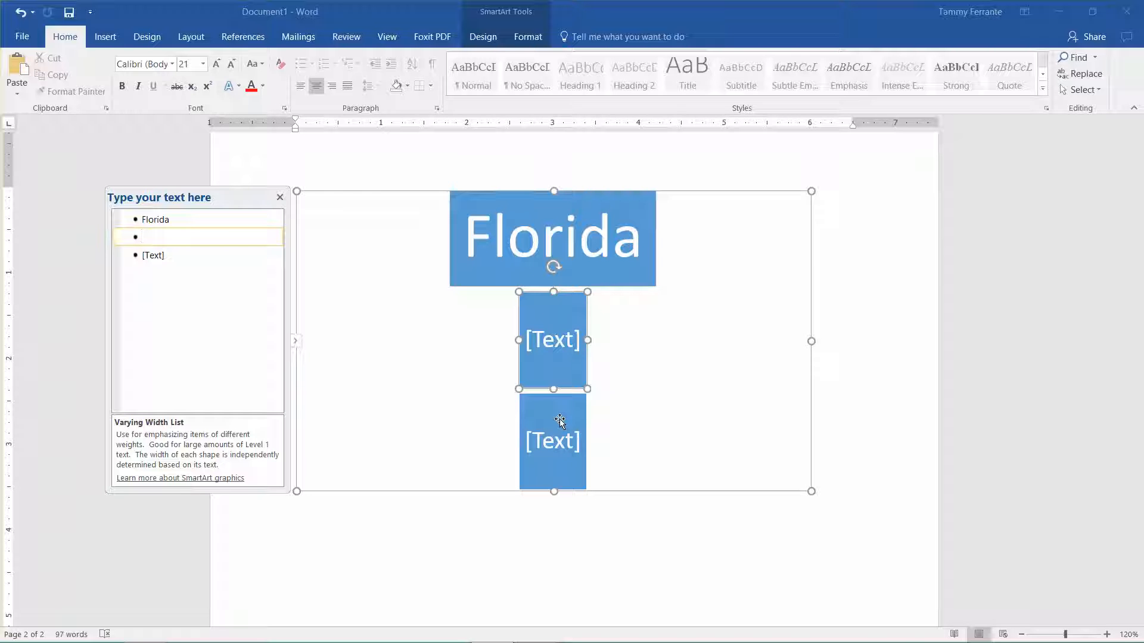
text(Georgia)
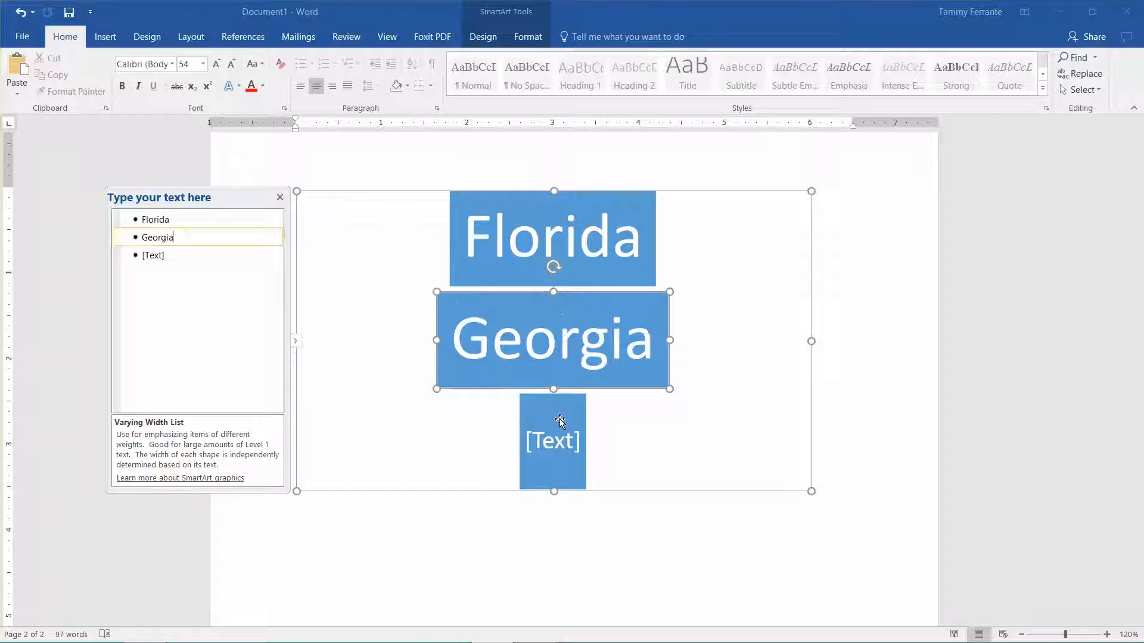
key(Down)
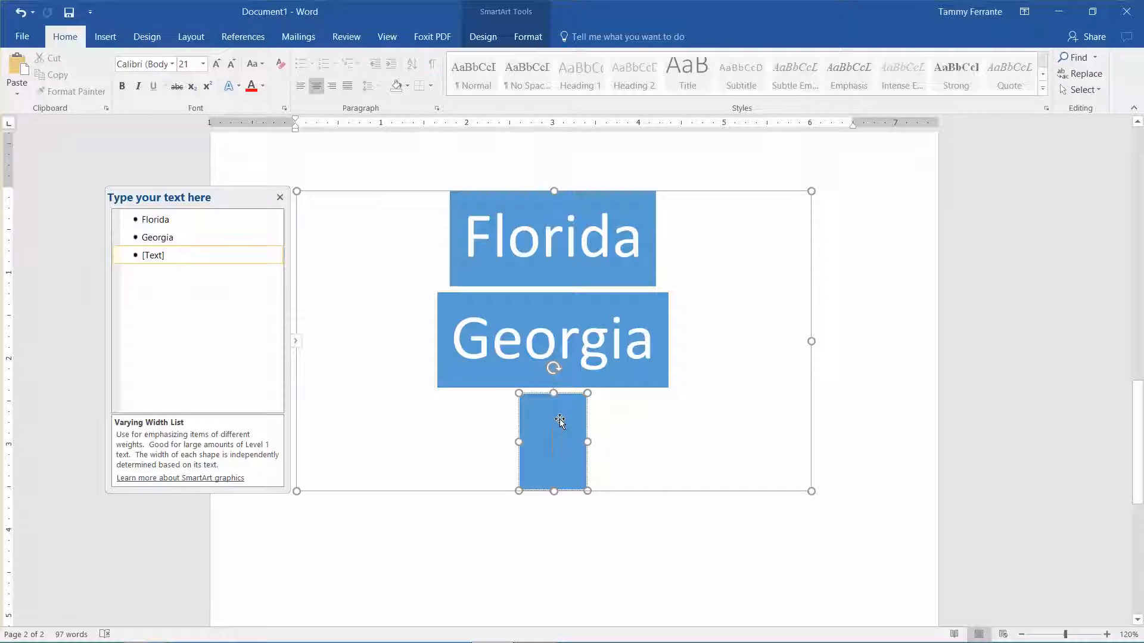
text(Mi)
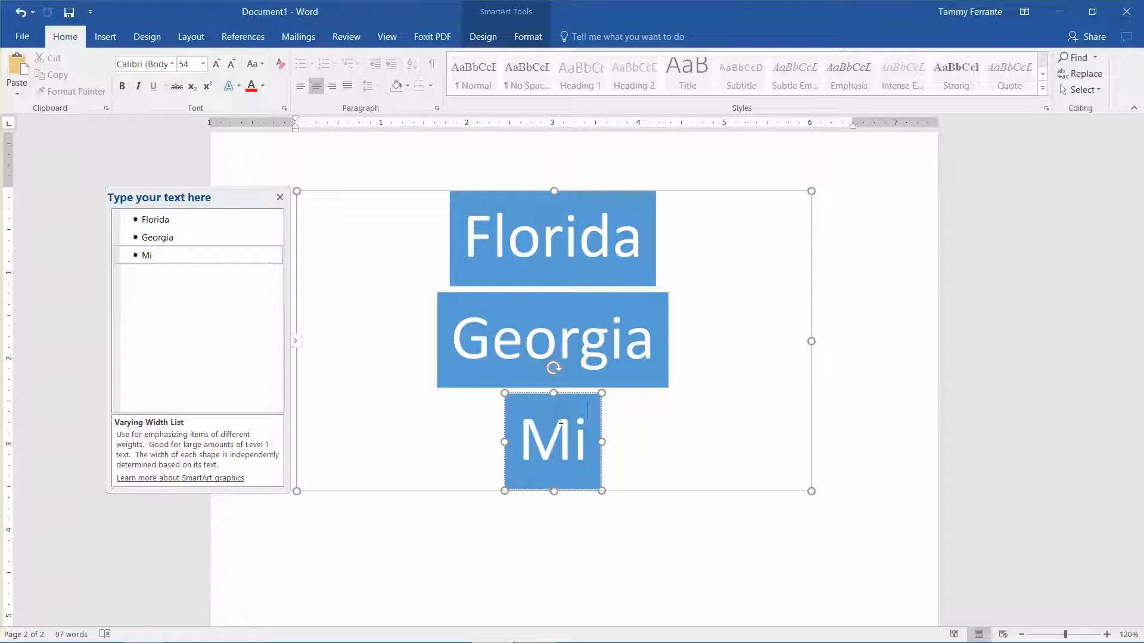
key(BackSpace)
key(BackSpace)
text(Louisiana)
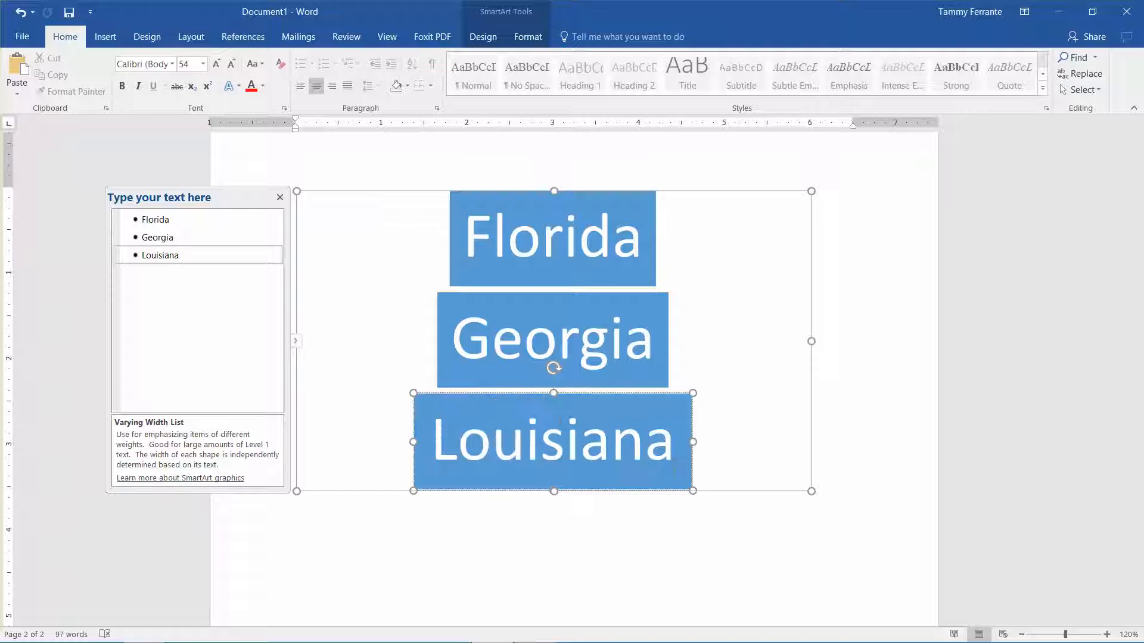
key(Return)
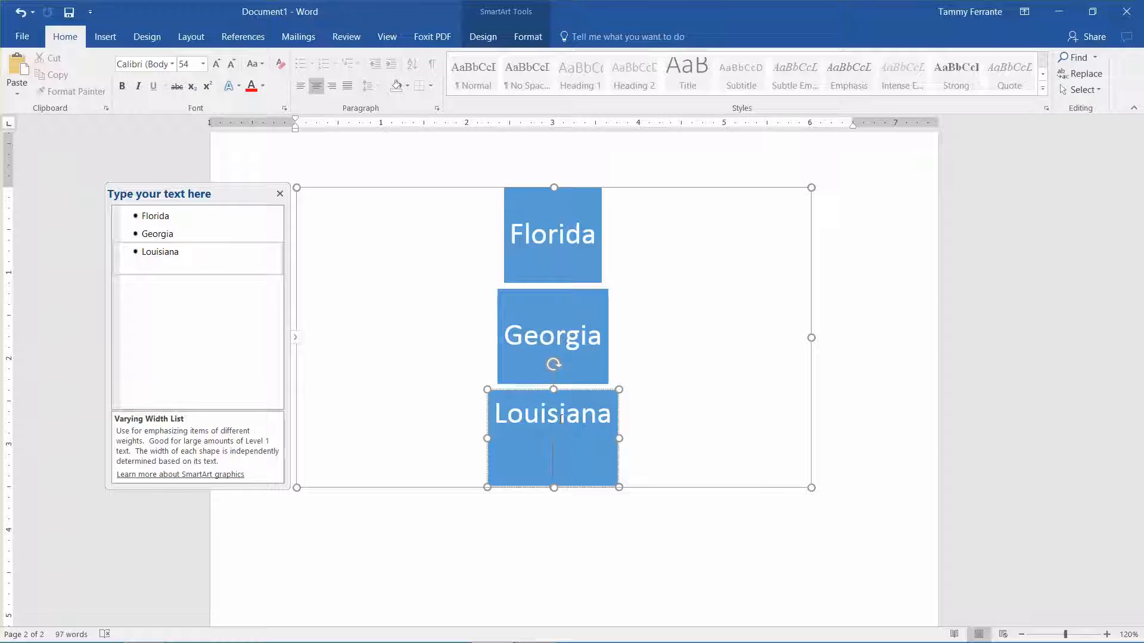
text(Missi)
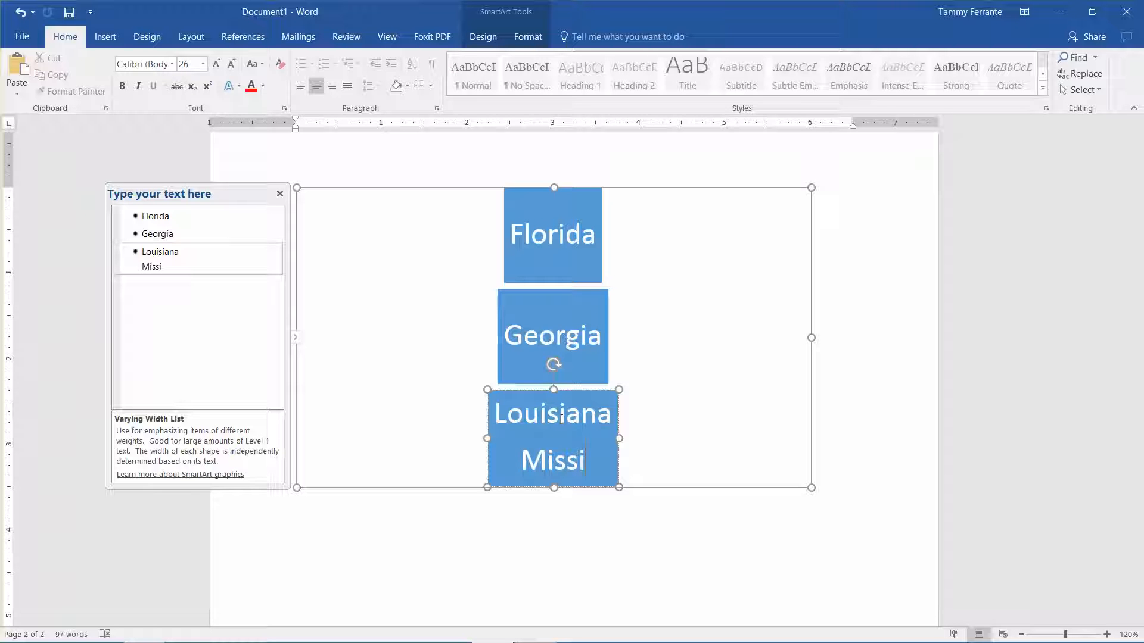
text(ssippi)
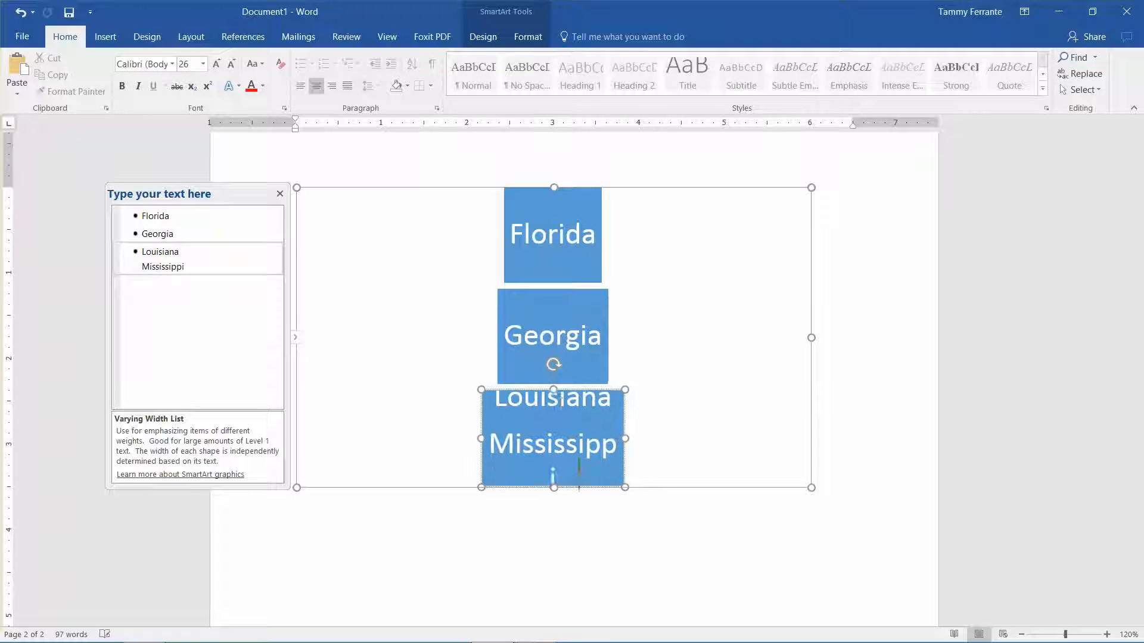
key(Return)
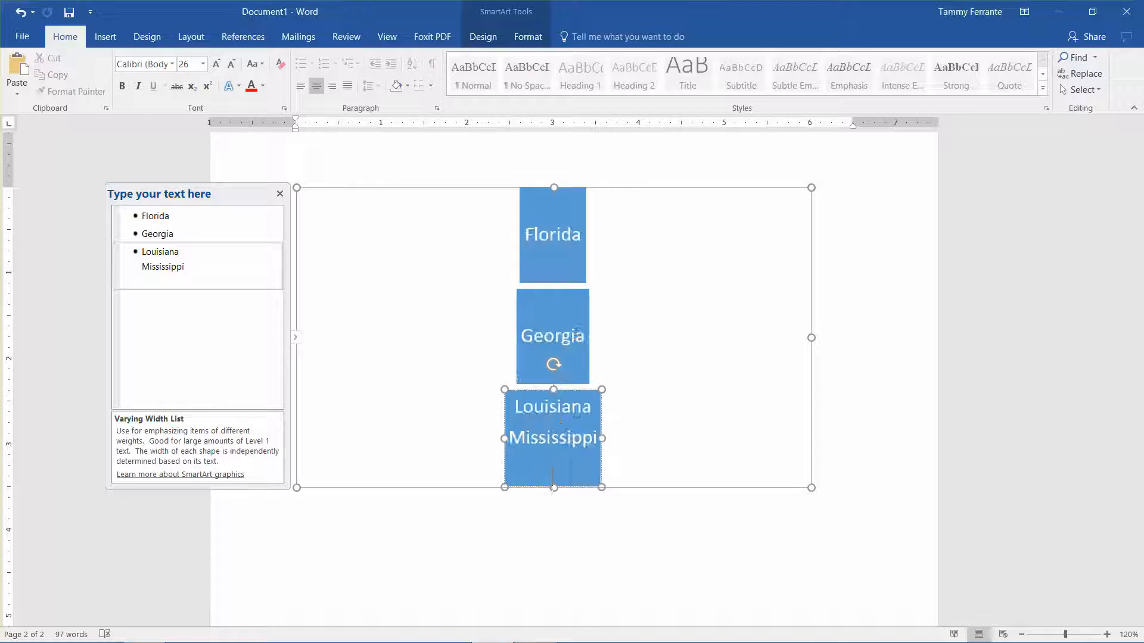
key(BackSpace)
key(BackSpace)
key(BackSpace)
key(BackSpace)
key(BackSpace)
key(BackSpace)
key(BackSpace)
key(BackSpace)
key(BackSpace)
key(BackSpace)
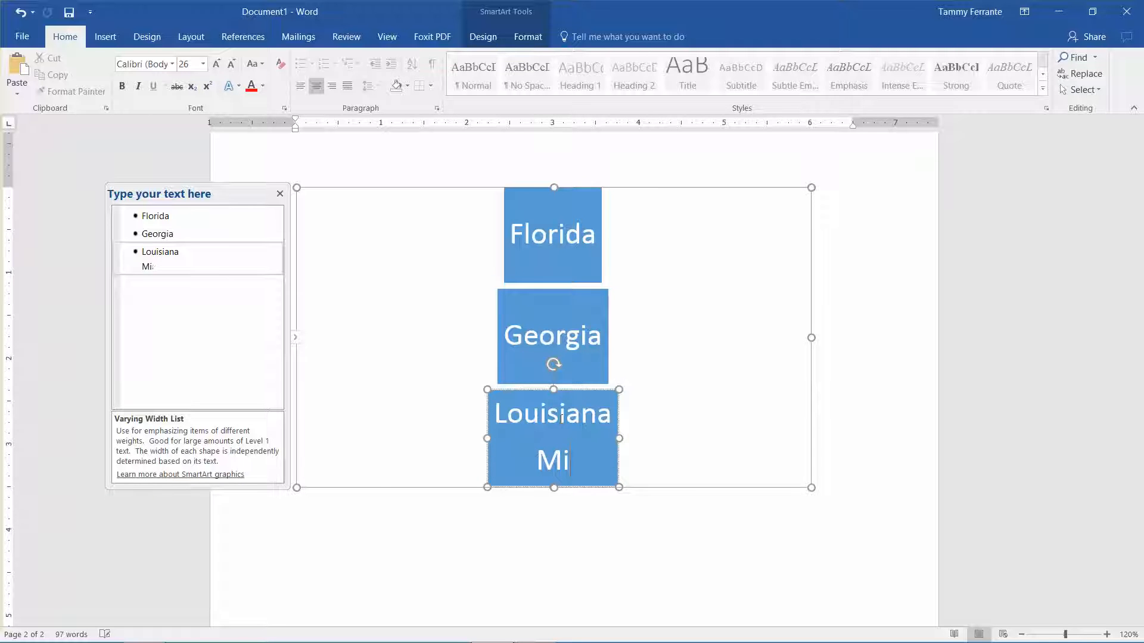
key(BackSpace)
key(BackSpace)
key(BackSpace)
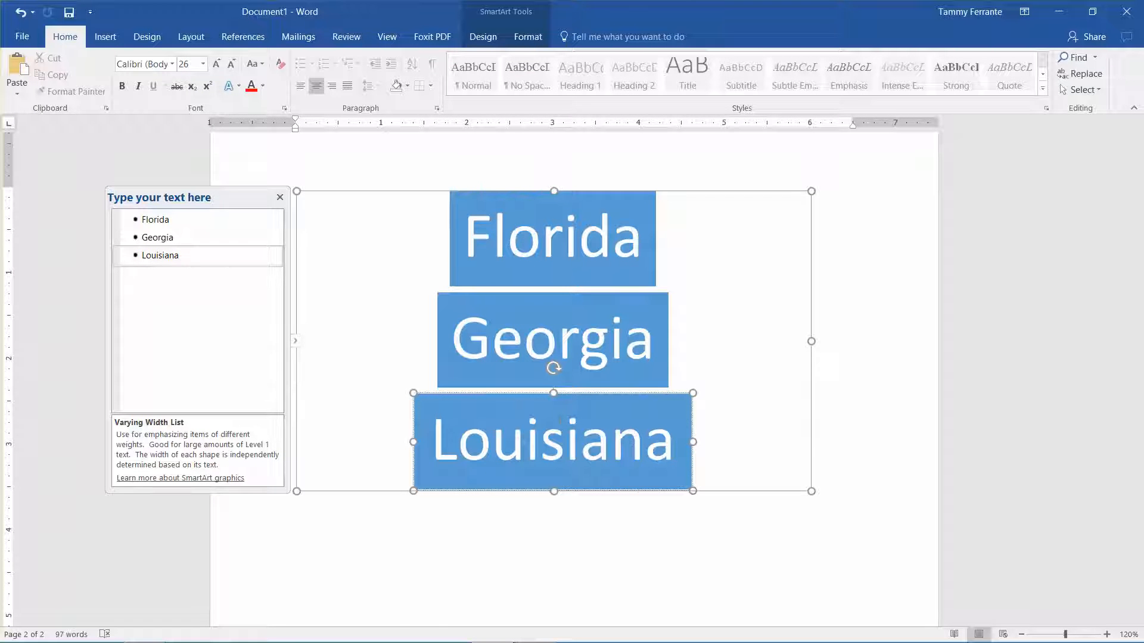
Add Mississippi and South Carolina as new entries after Louisiana in the SmartArt list.
click(180, 256)
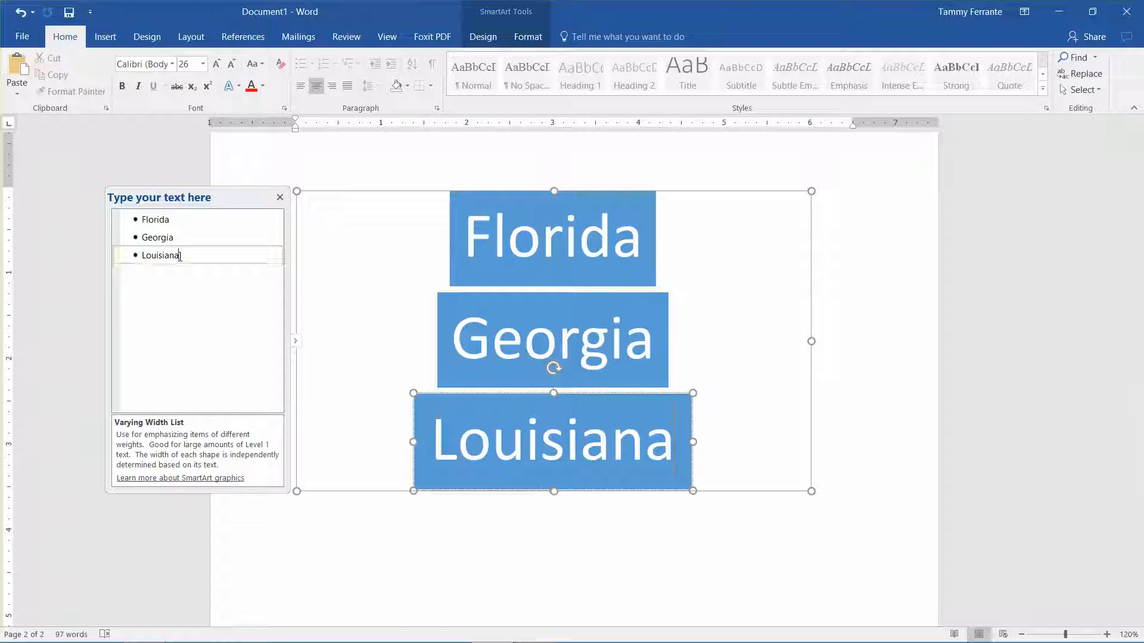
key(Return)
text(M)
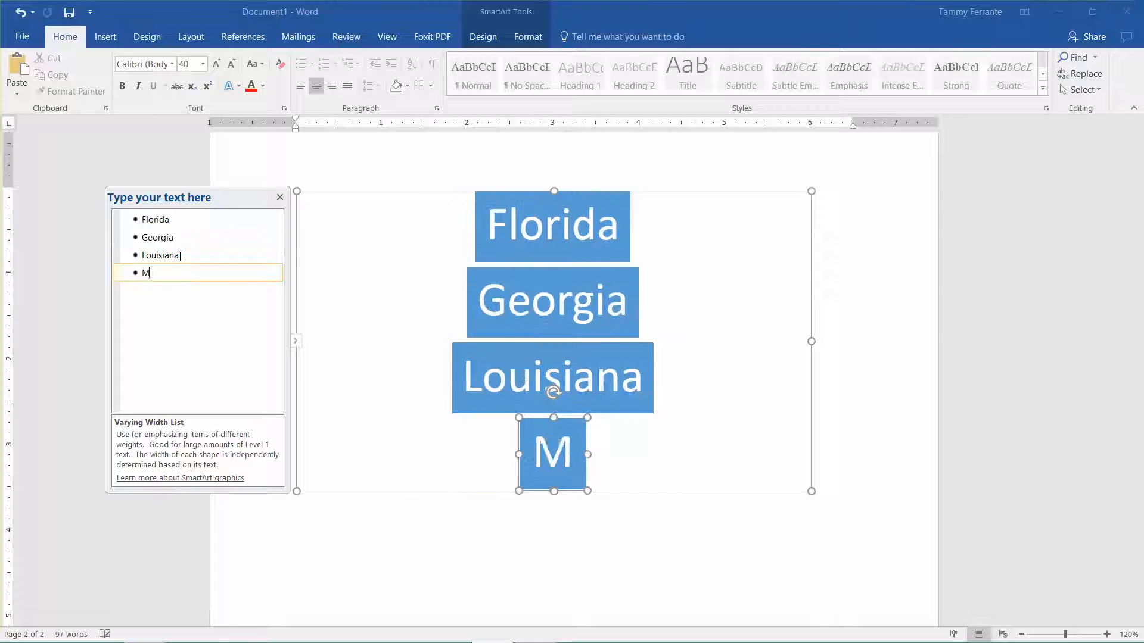
text(ississippi)
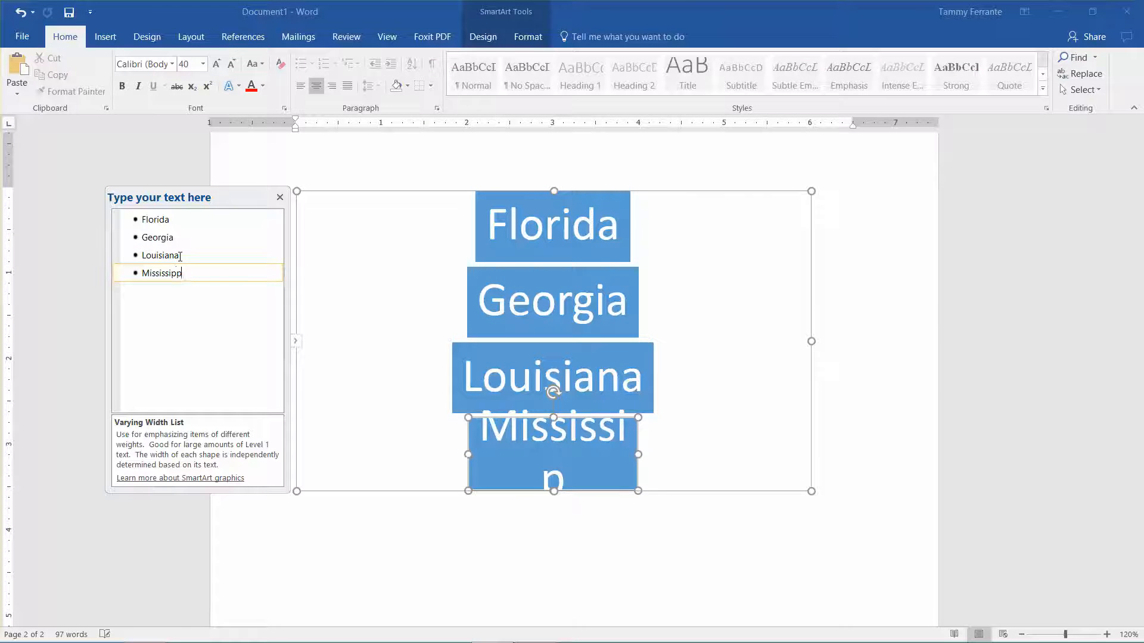
key(Return)
text(So)
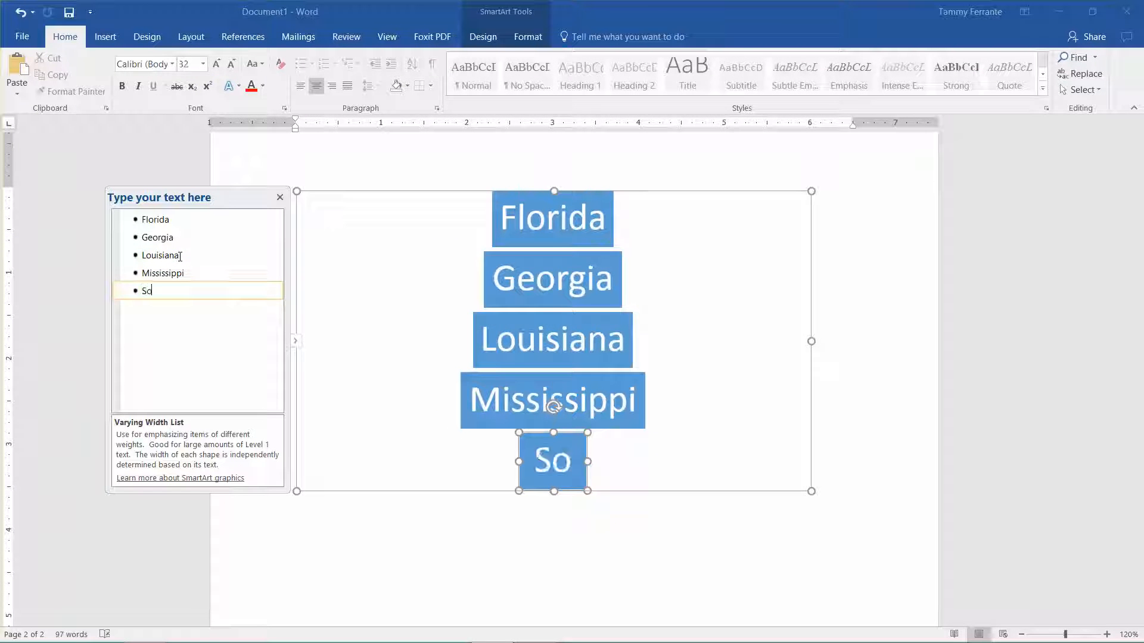
text(uth Caroline)
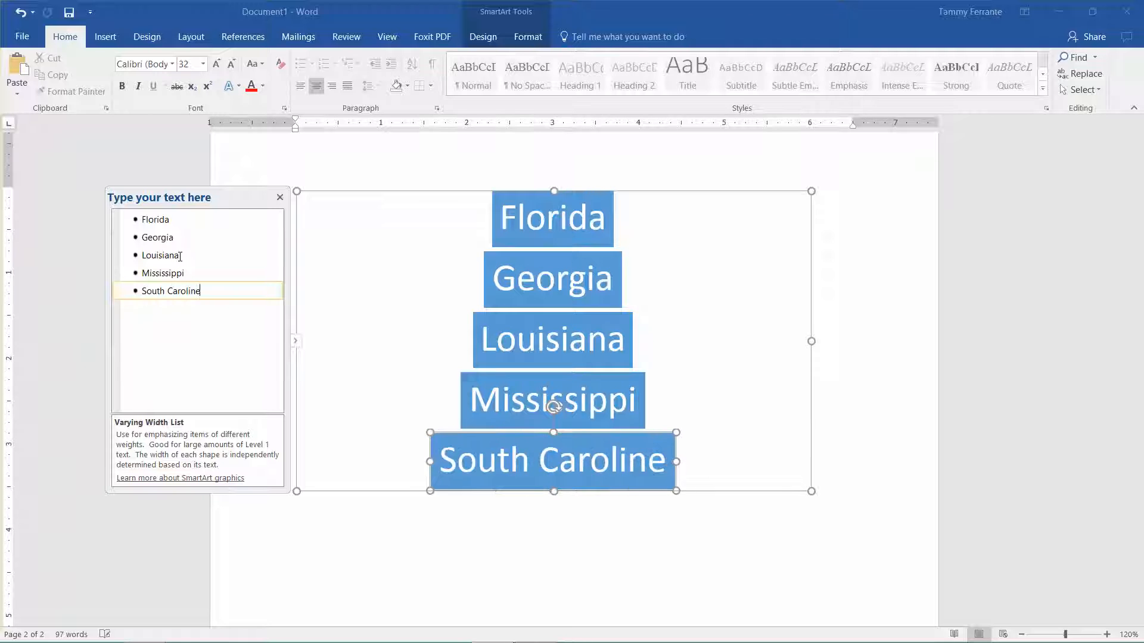
key(BackSpace)
text(a)
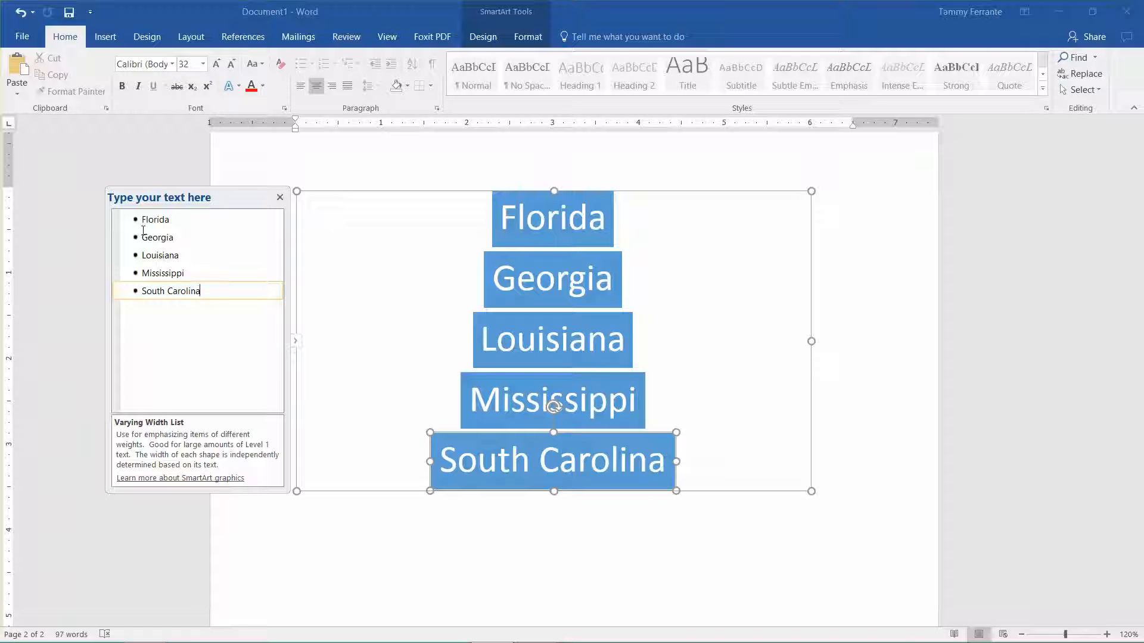
Add Tampa as a sub-item under Florida and Atlanta as a sub-item under Georgia.
click(185, 220)
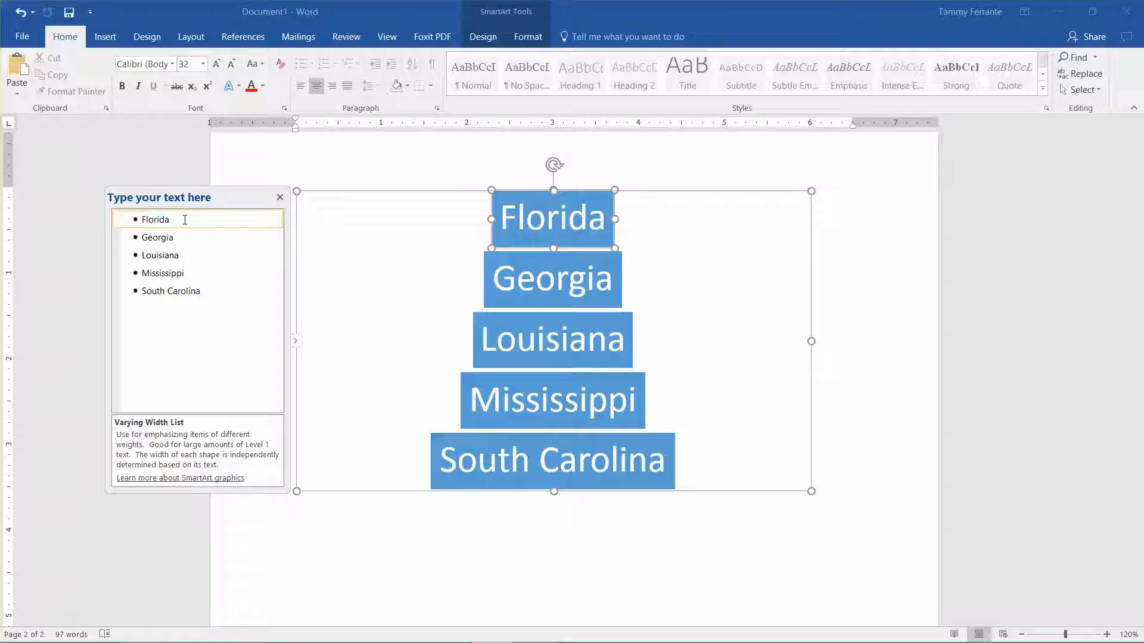
key(Return)
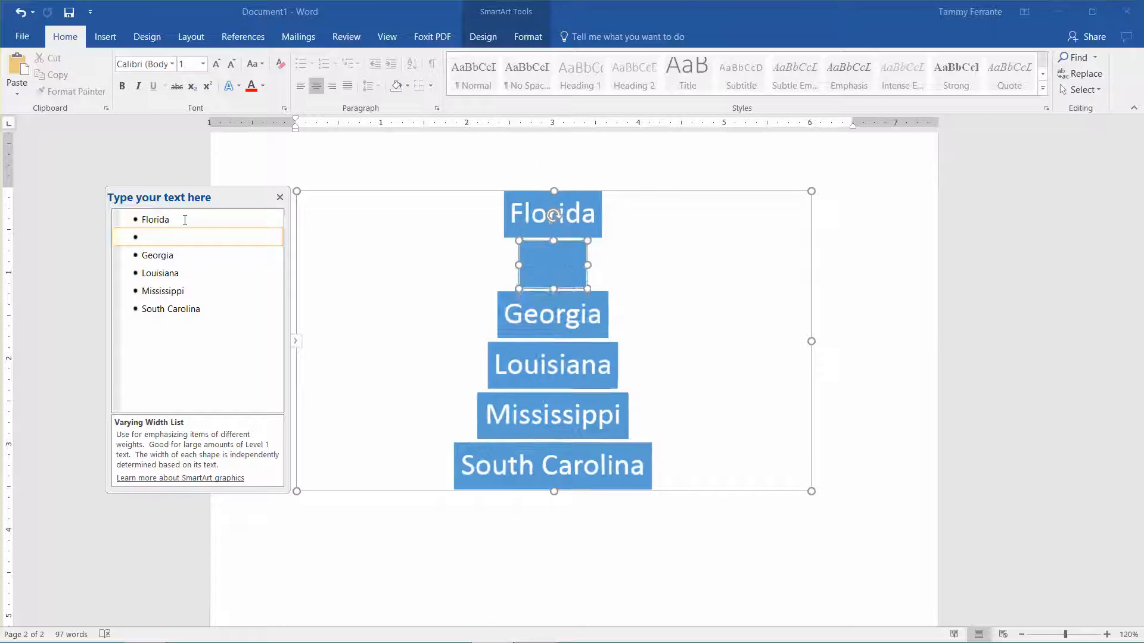
key(Tab)
text(Tampa)
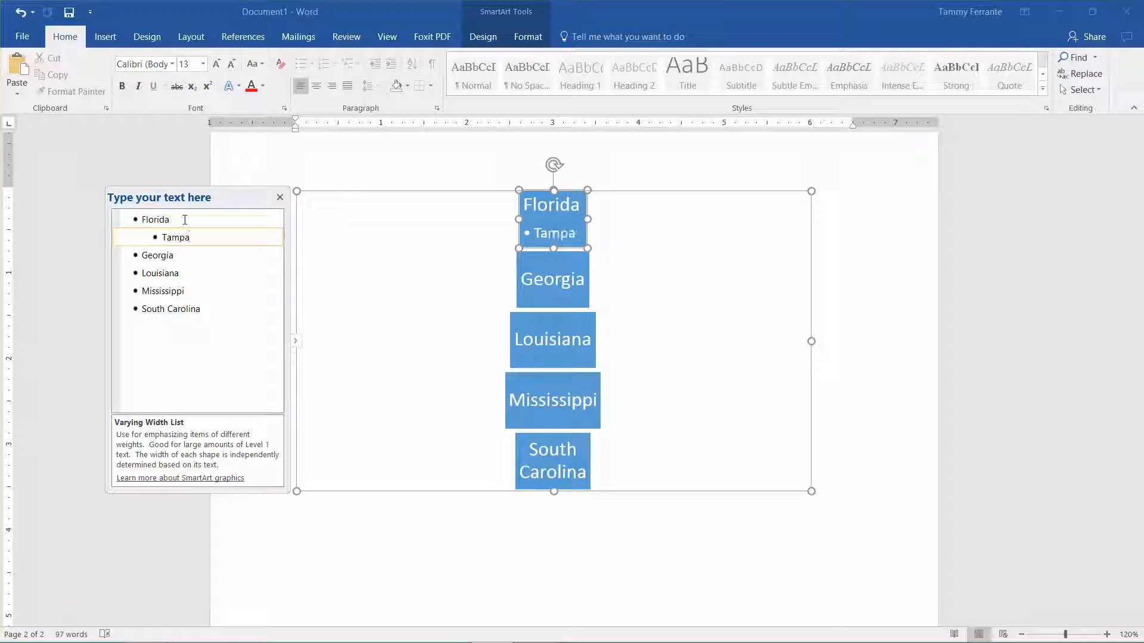
click(179, 256)
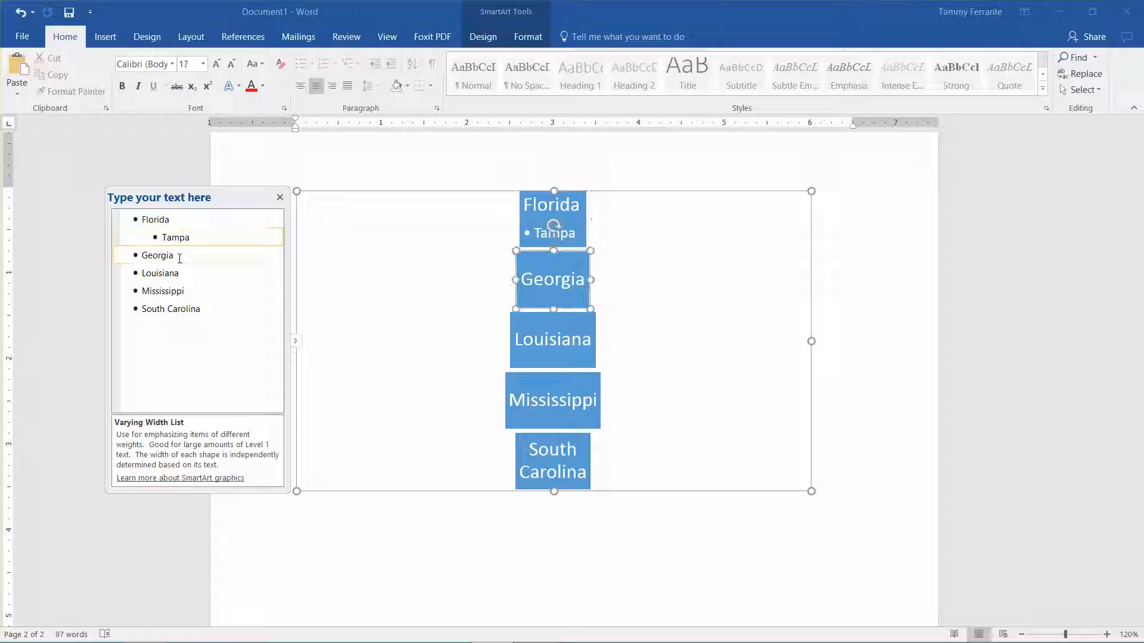
key(Return)
key(Tab)
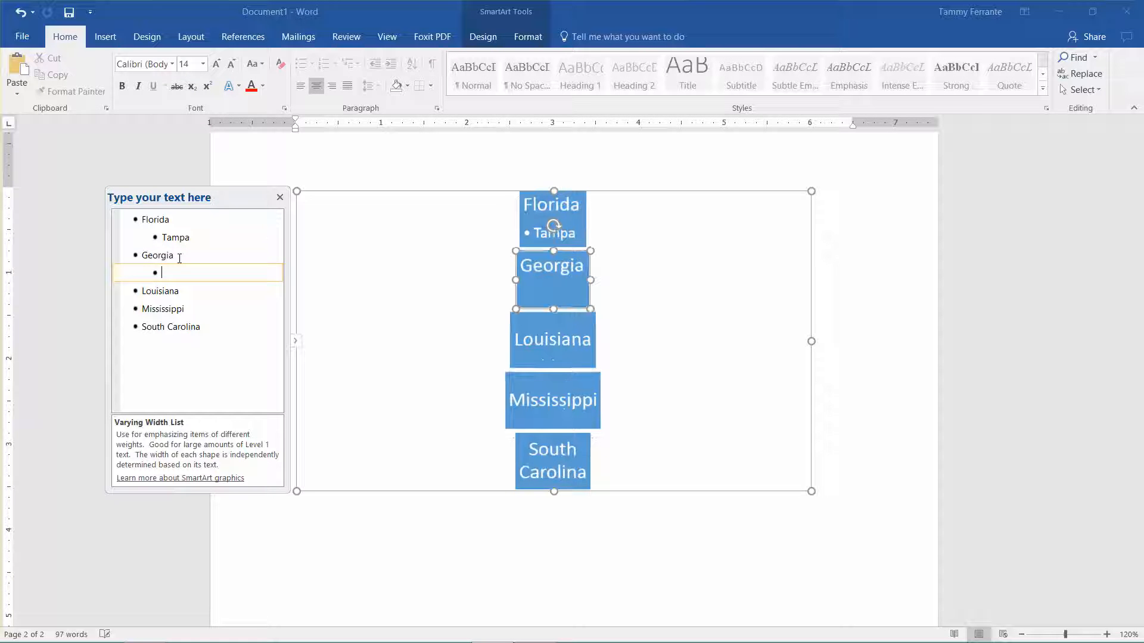
text(Atl)
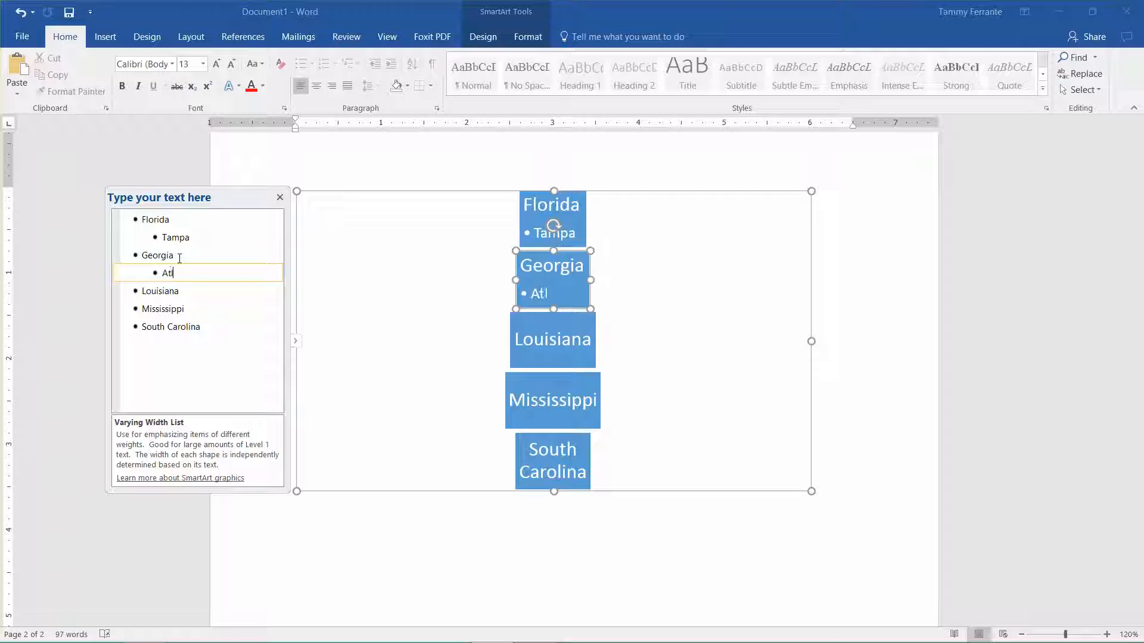
text(anta)
Delete the Mississippi and South Carolina entries, and replace the Louisiana entry with Mississippi.
drag(220, 326, 129, 315)
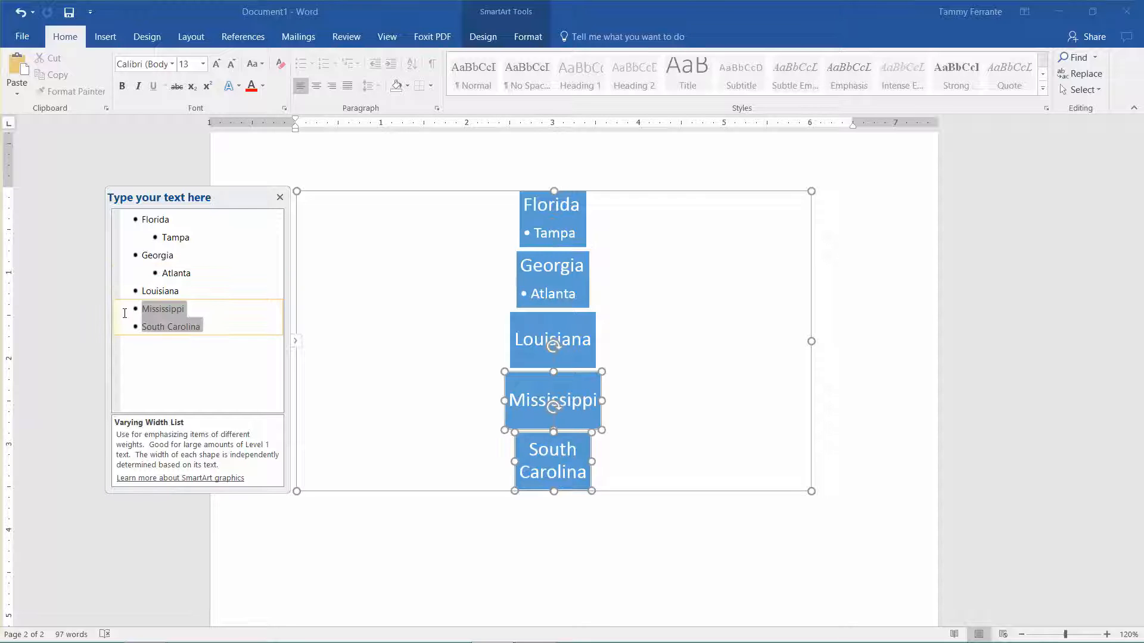
key(Delete)
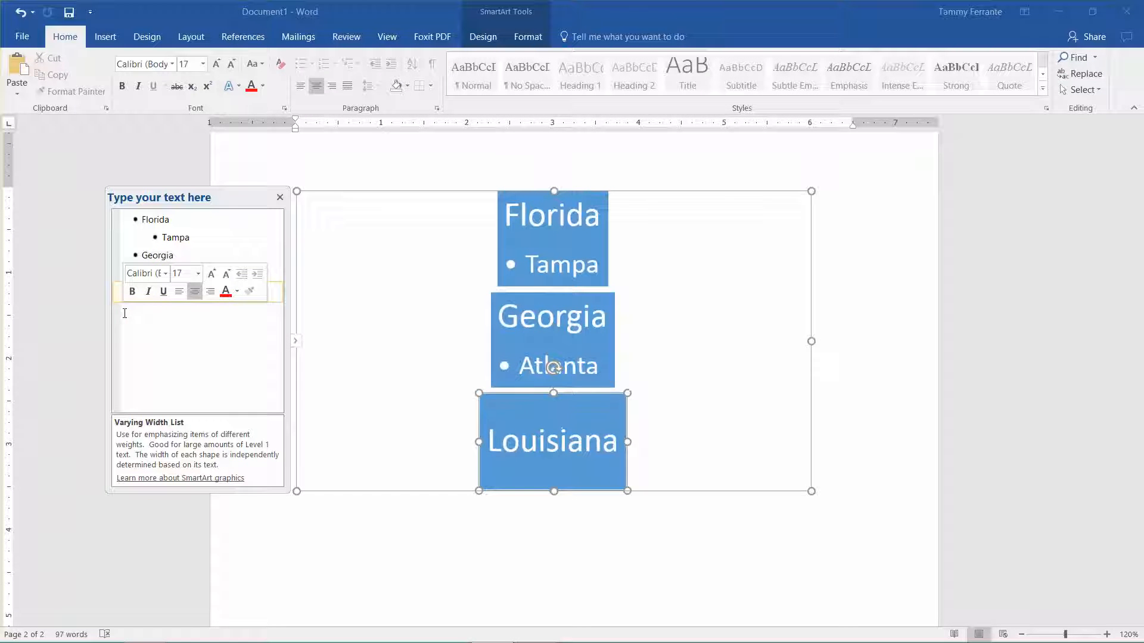
click(196, 320)
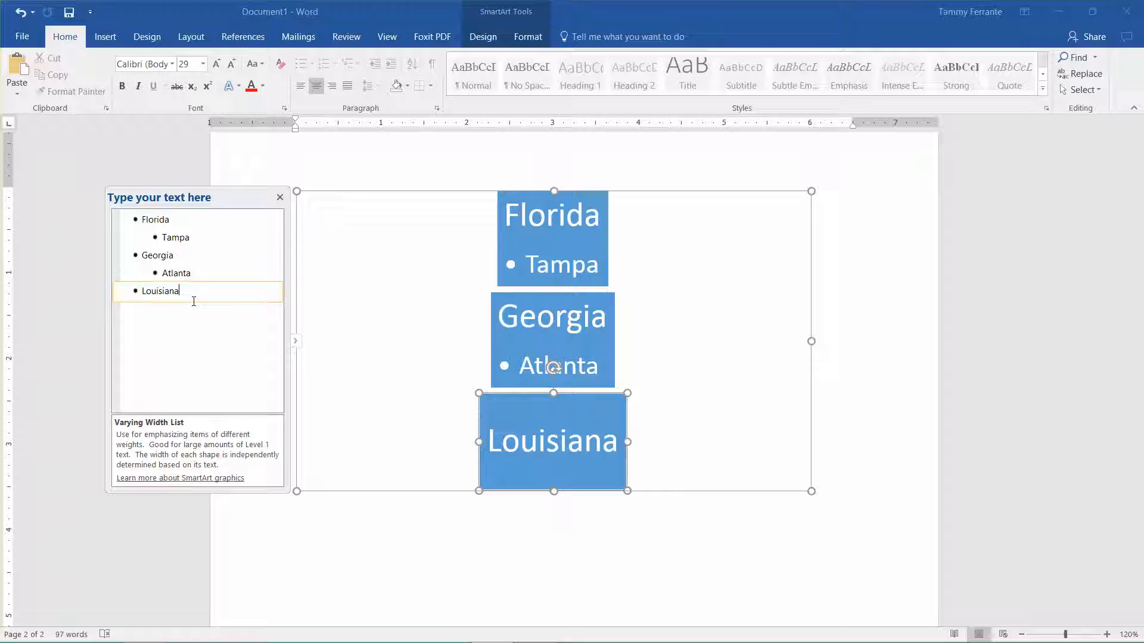
key(BackSpace)
key(BackSpace)
key(BackSpace)
key(BackSpace)
key(BackSpace)
key(BackSpace)
key(BackSpace)
key(BackSpace)
key(BackSpace)
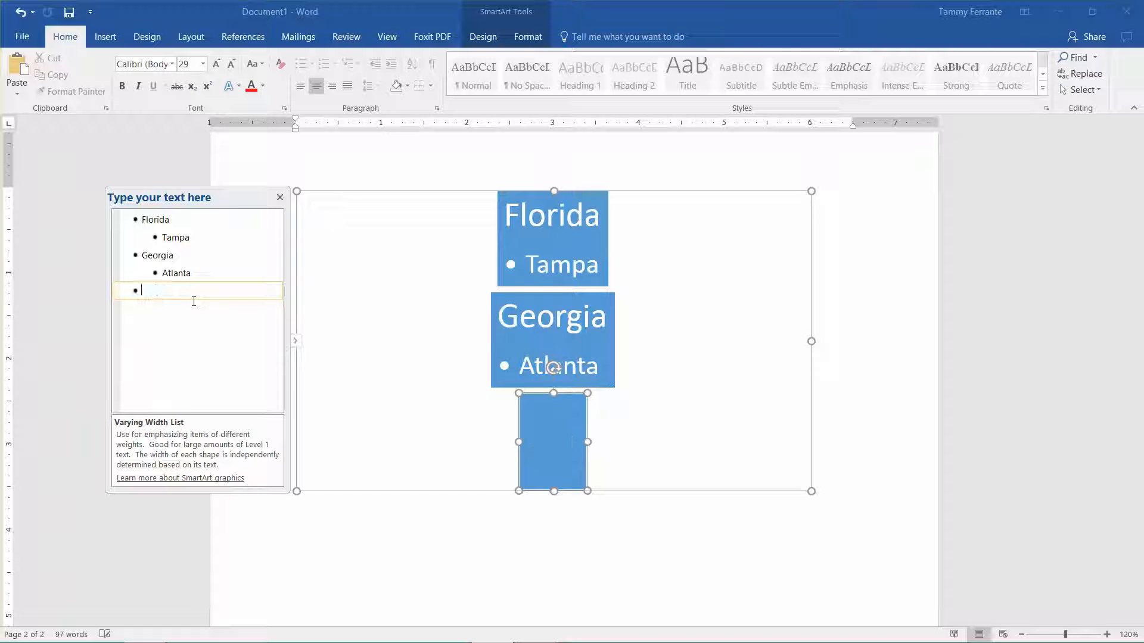
text(Mississipp)
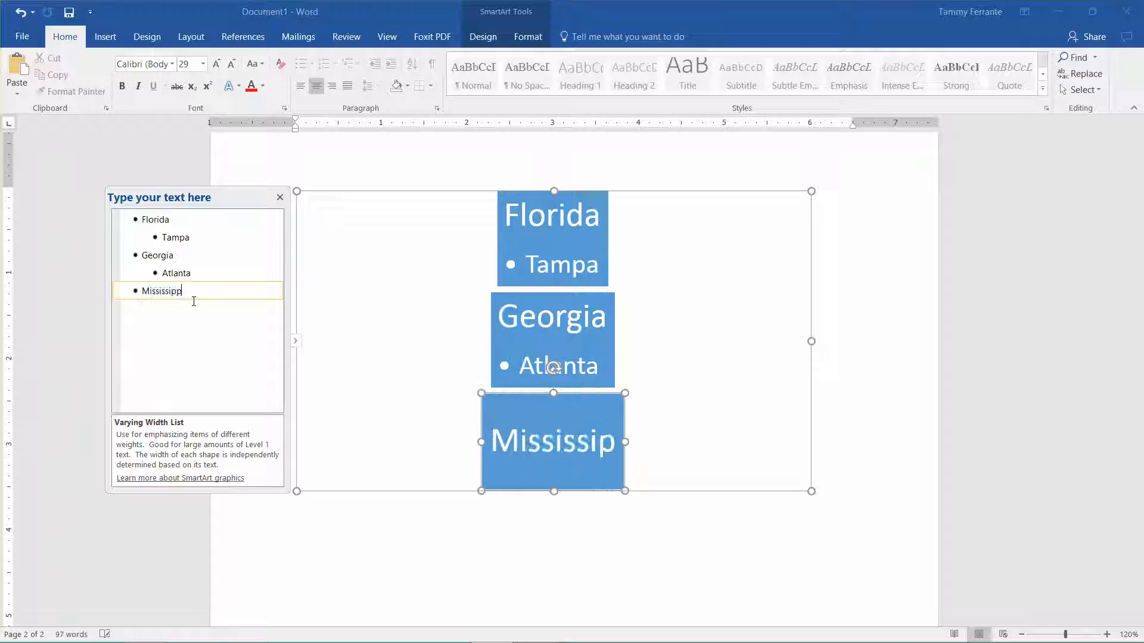
text(i)
Add Biloxi as a sub-item under Mississippi in the SmartArt list.
key(Return)
key(Tab)
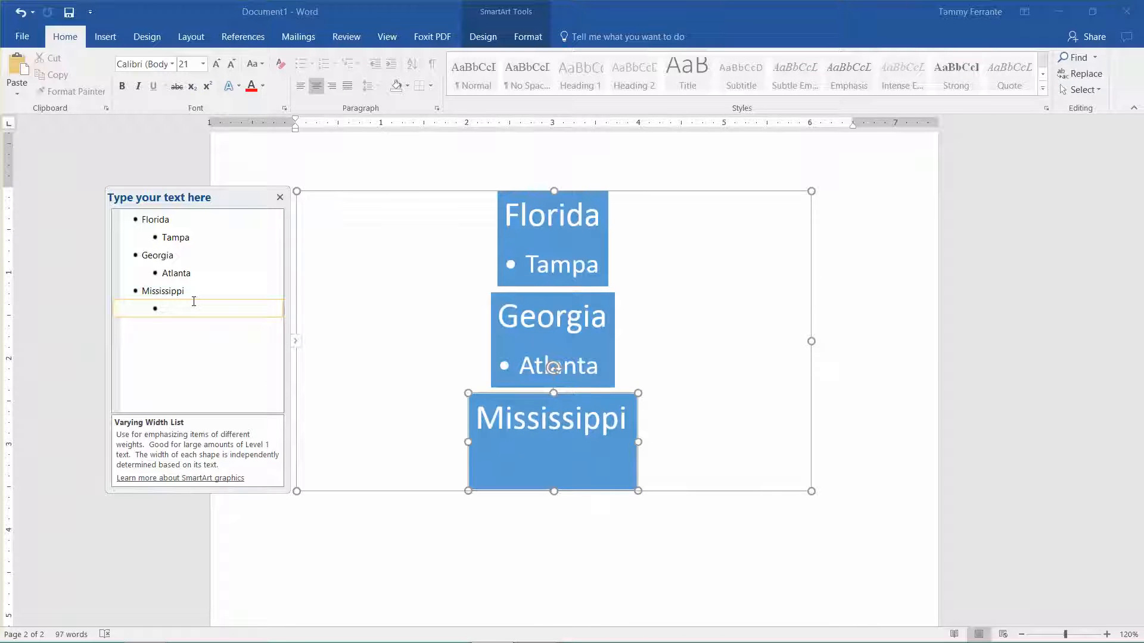
text(Biloxi)
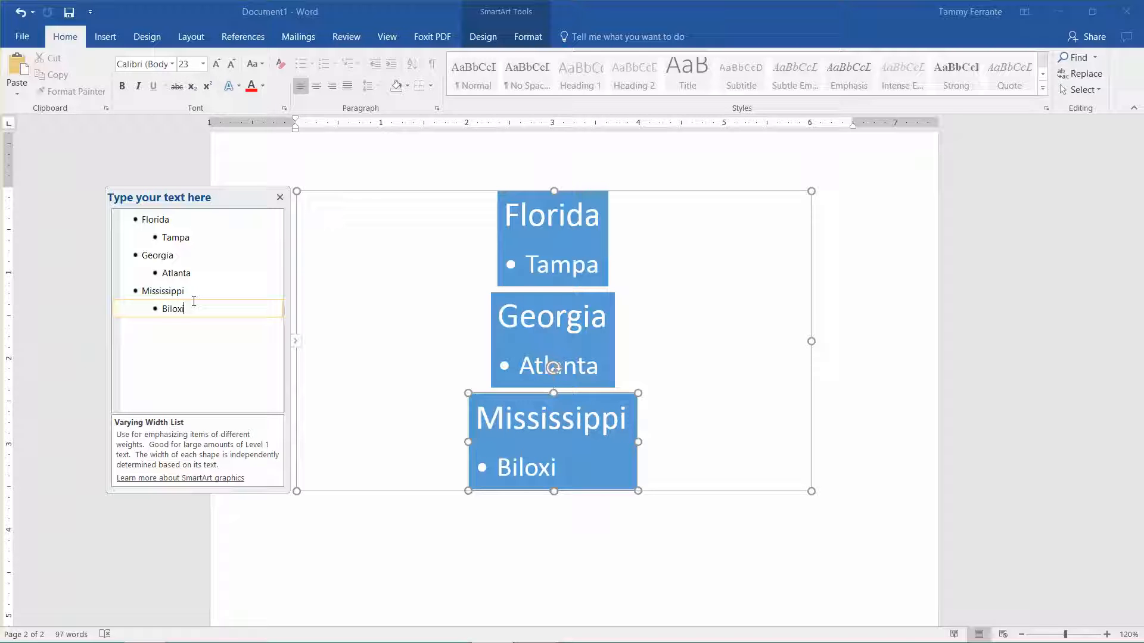
Recolor the SmartArt list with the first Colorful color set of orange, gray and gold.
click(408, 191)
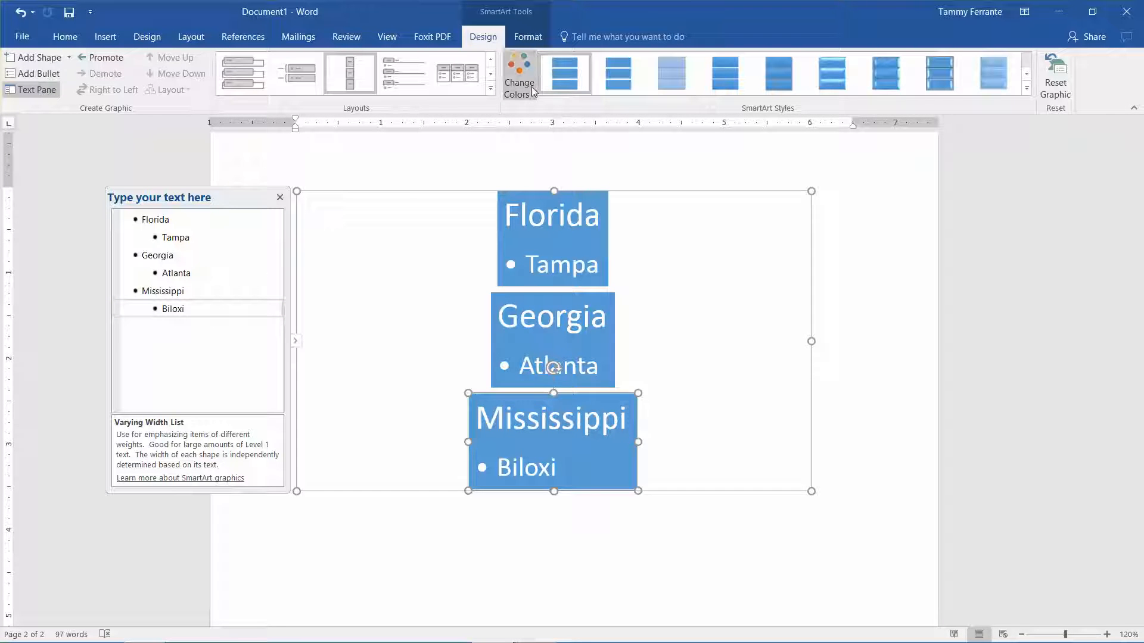
click(518, 78)
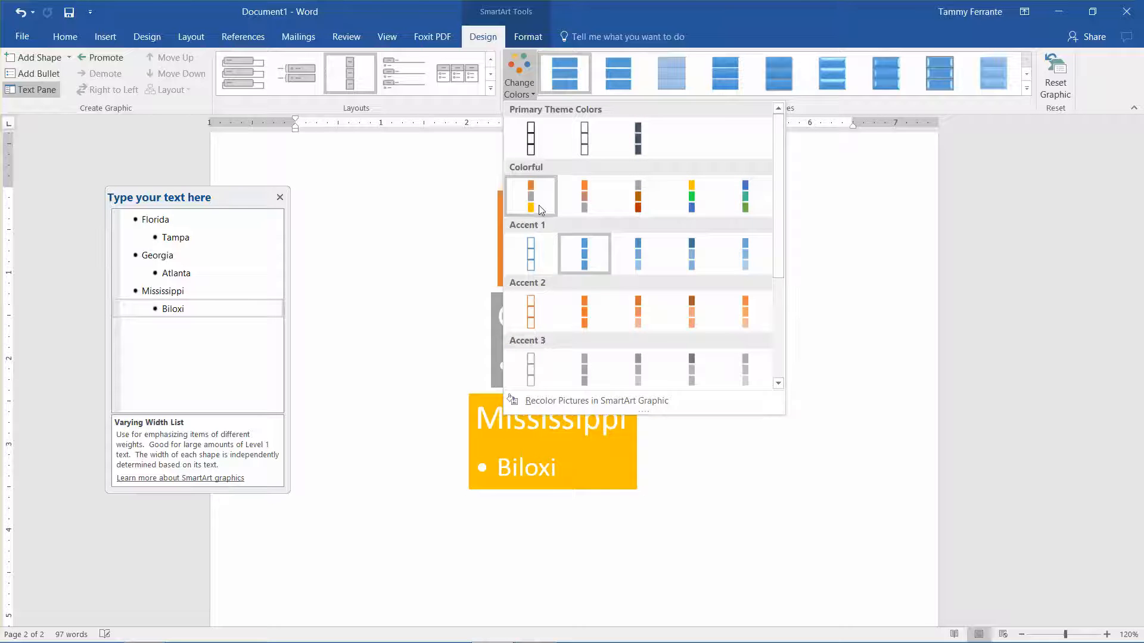
click(541, 210)
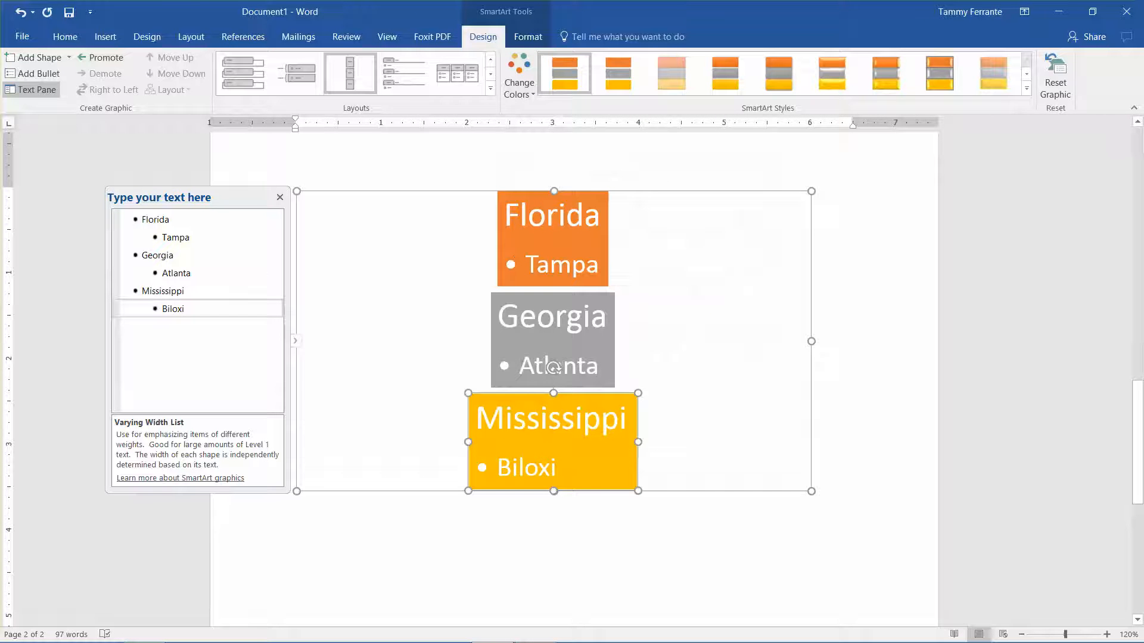
Give the SmartArt graphic's background a light green solid fill and close the shape formatting pane.
right_click(375, 248)
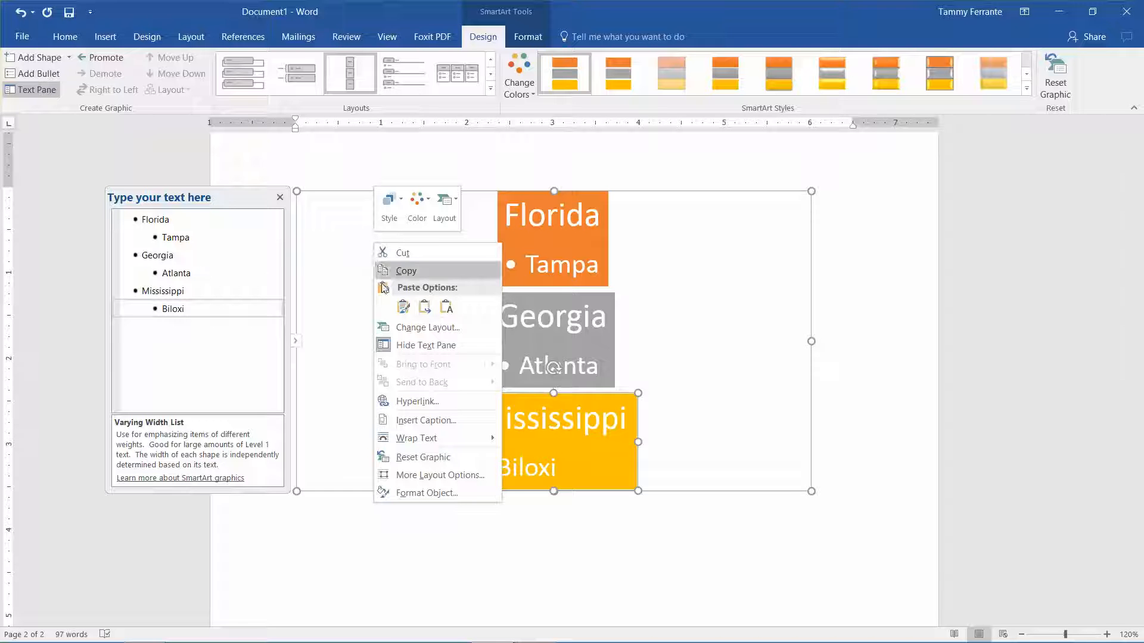
click(412, 493)
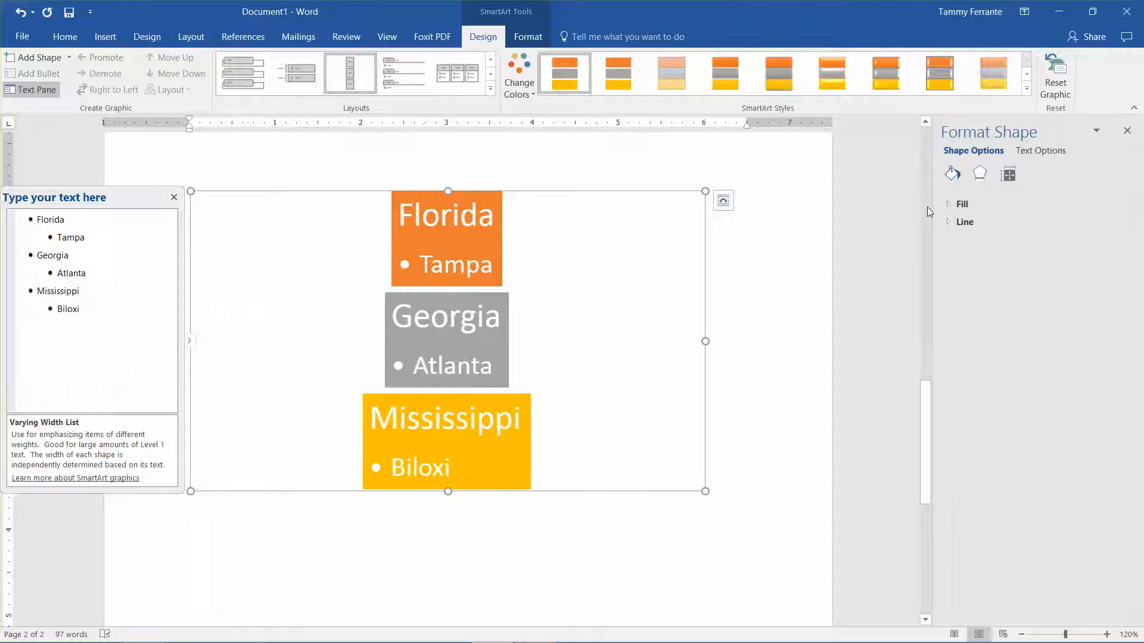
click(961, 204)
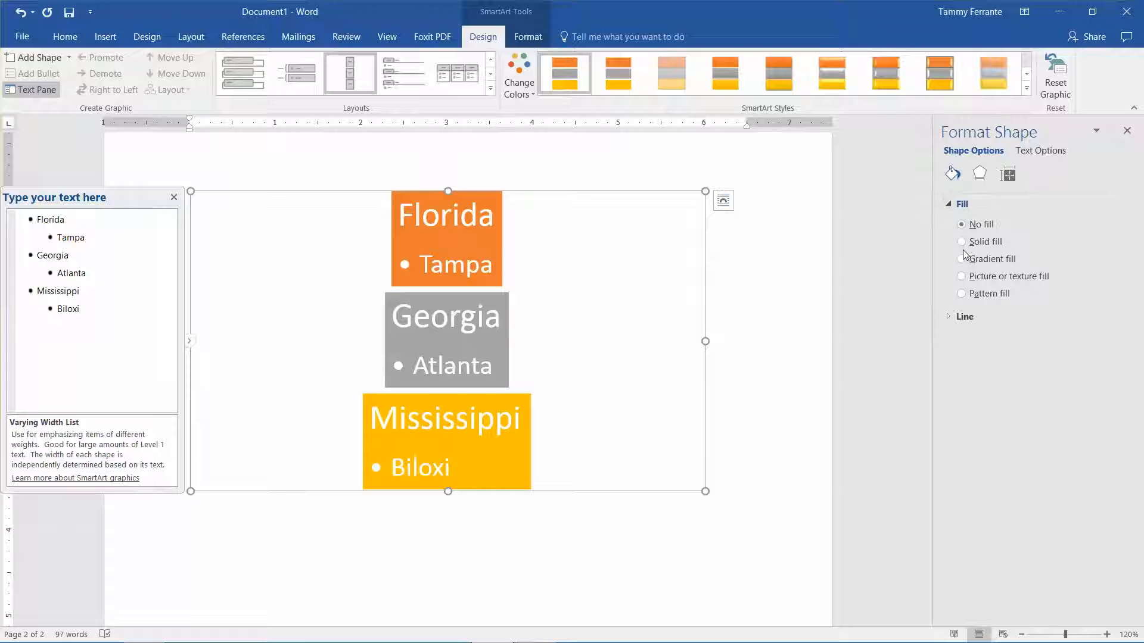
click(964, 245)
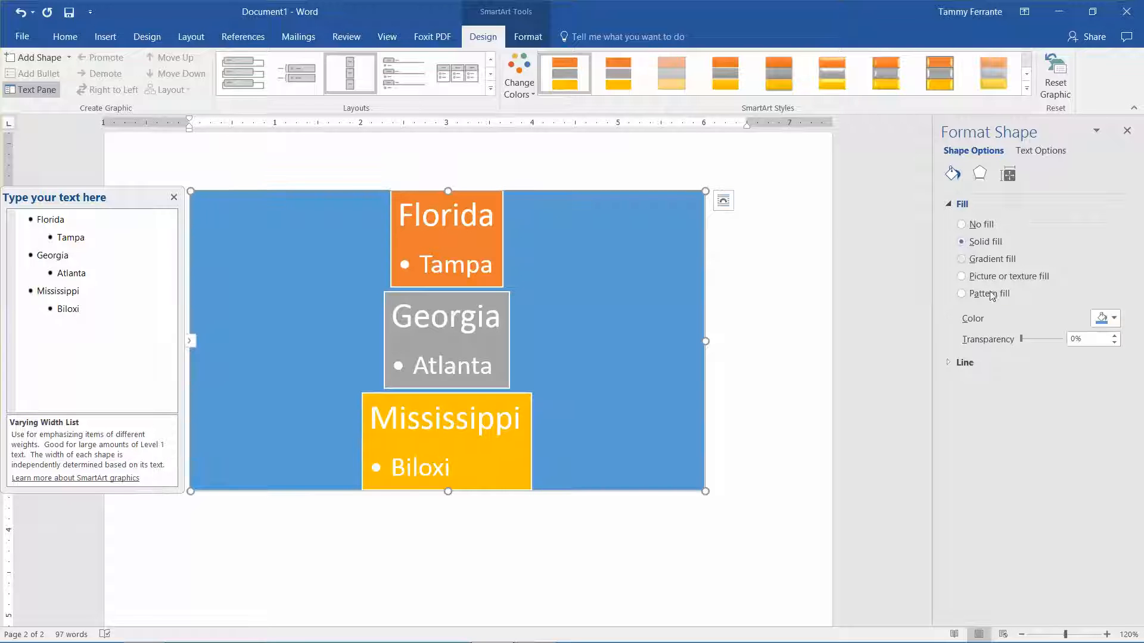
click(1112, 321)
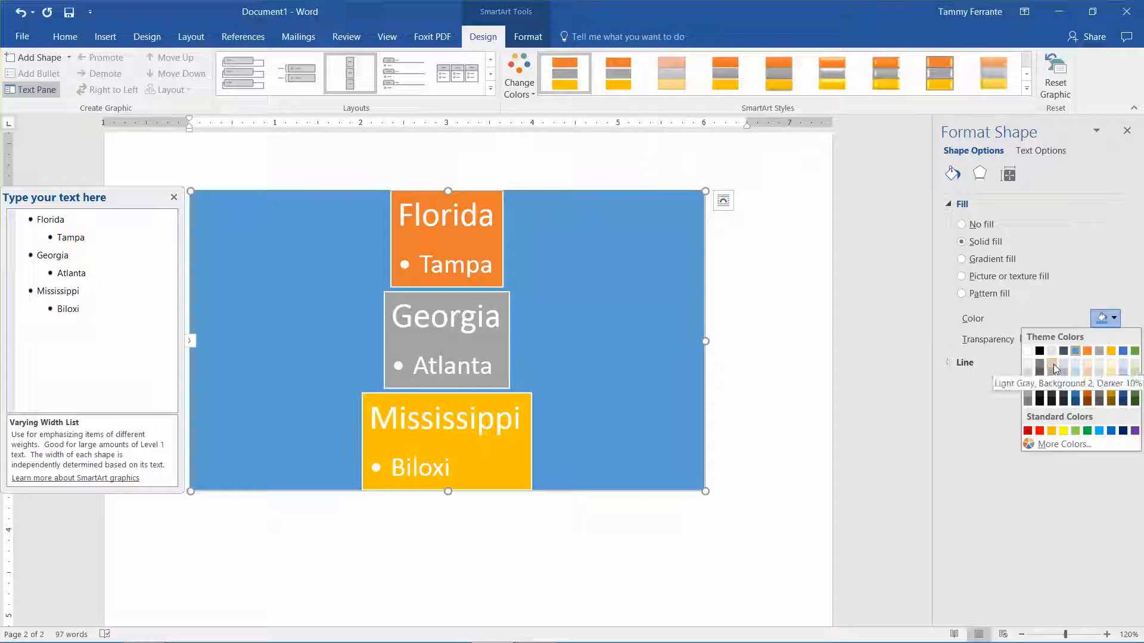
click(1076, 431)
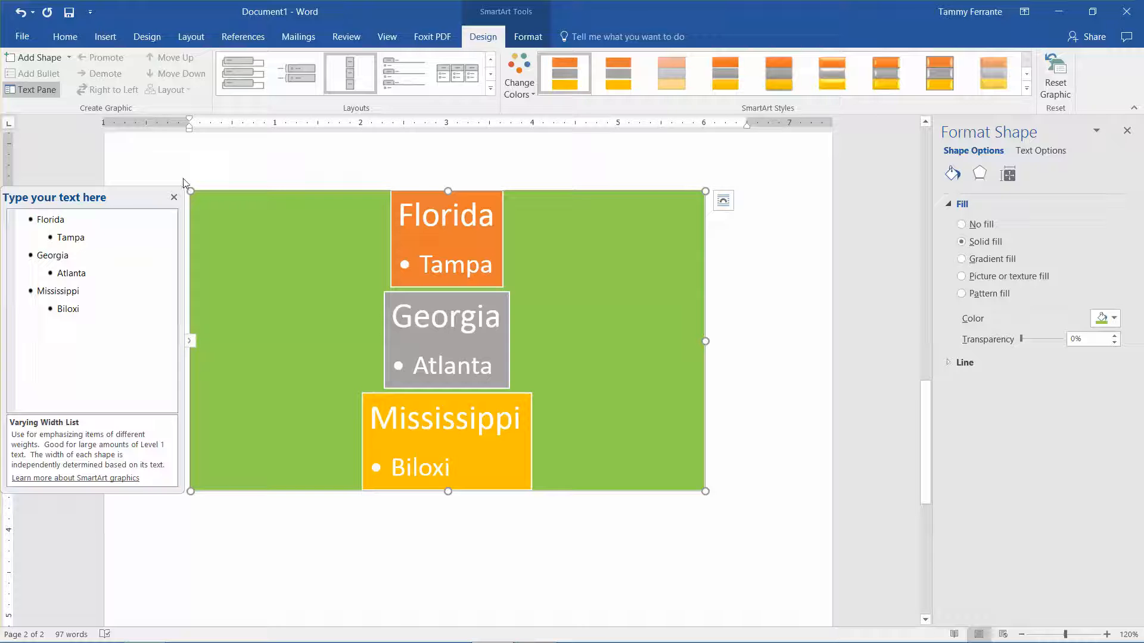
click(1127, 131)
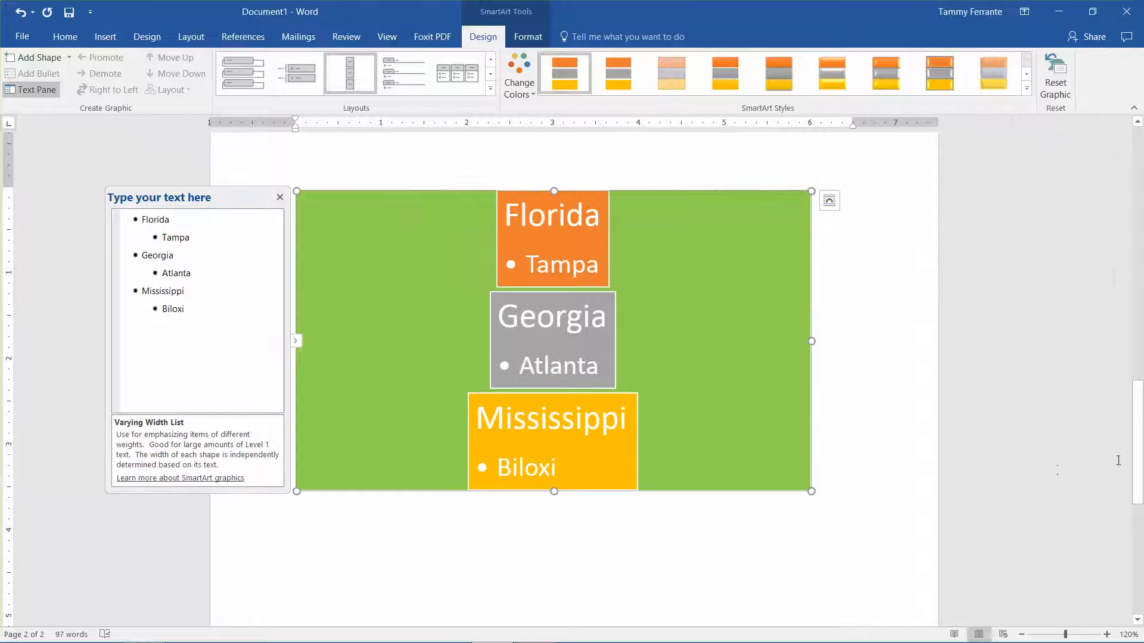
Move the red heart on the first page so it overlaps the lower edge of the WordArt box.
drag(1131, 465, 1120, 262)
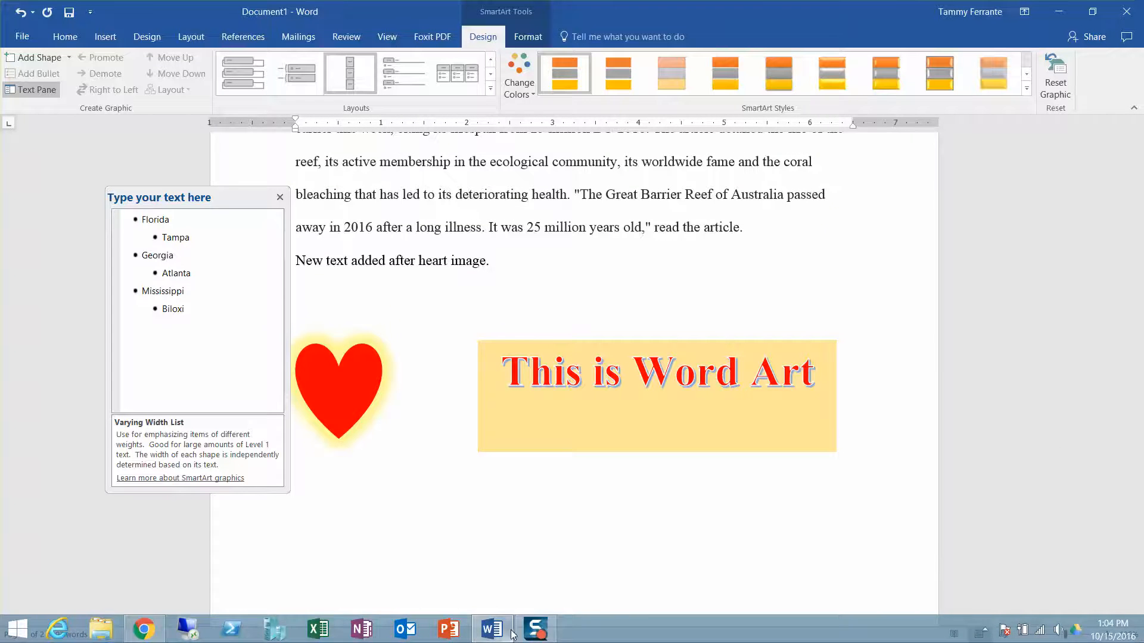
click(534, 632)
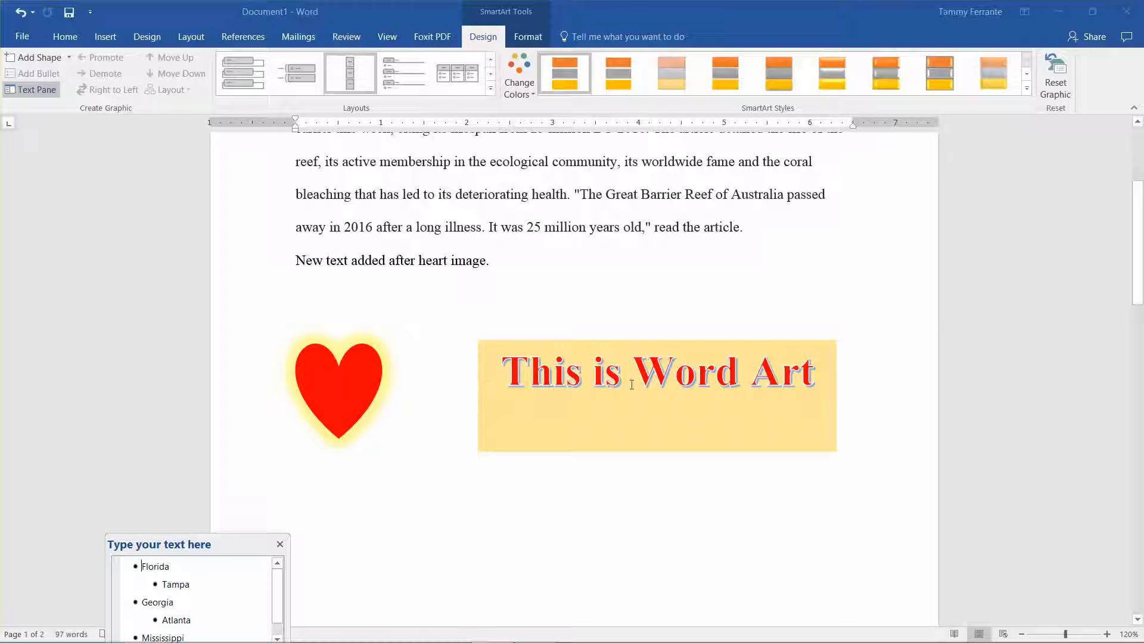
click(372, 384)
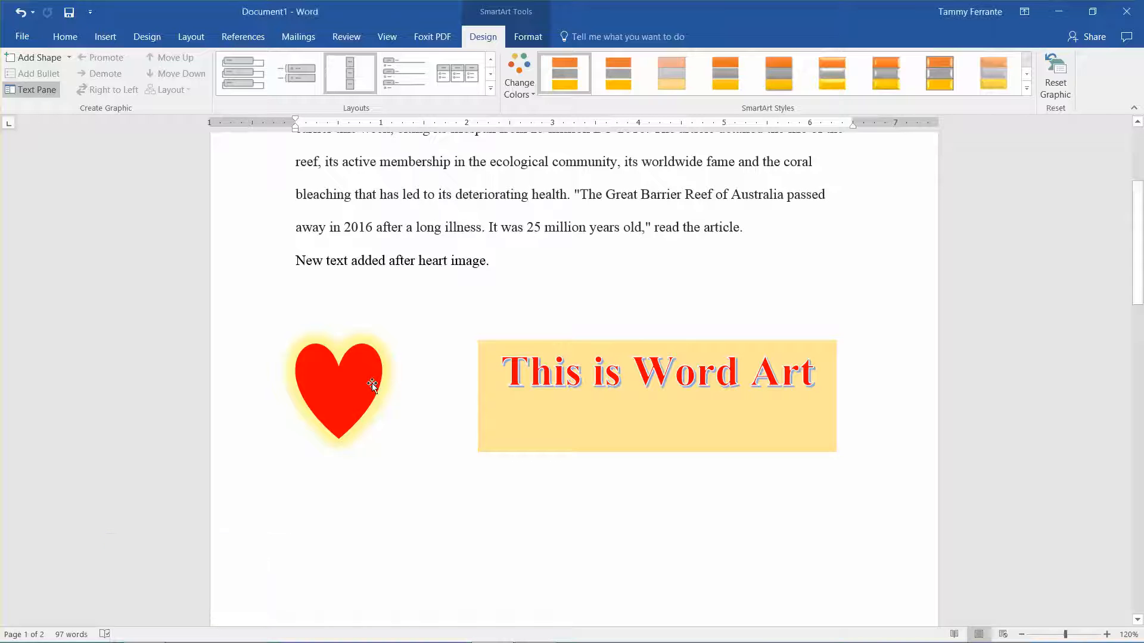
drag(367, 383, 662, 447)
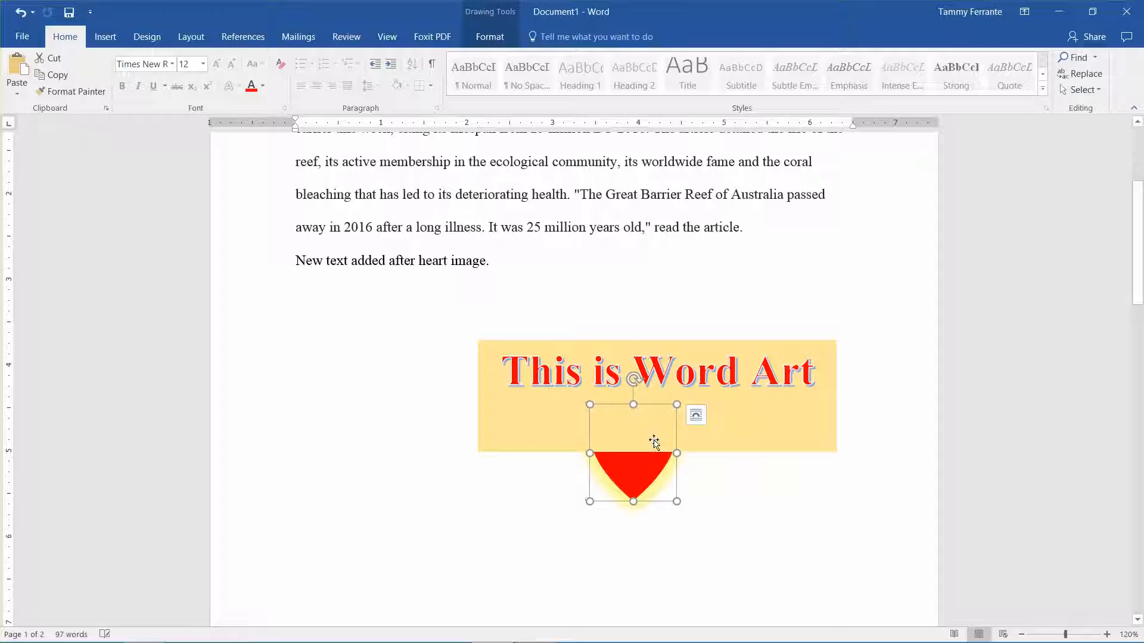
Try sending the WordArt box backward relative to the red heart, and undo the reordering.
click(516, 408)
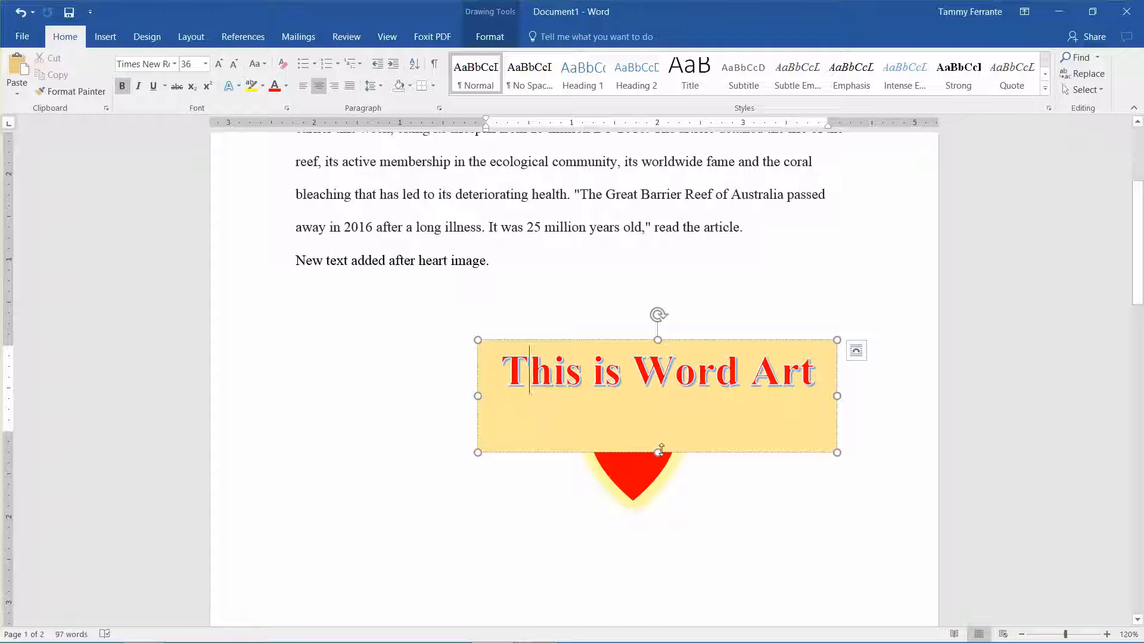
click(632, 480)
click(519, 472)
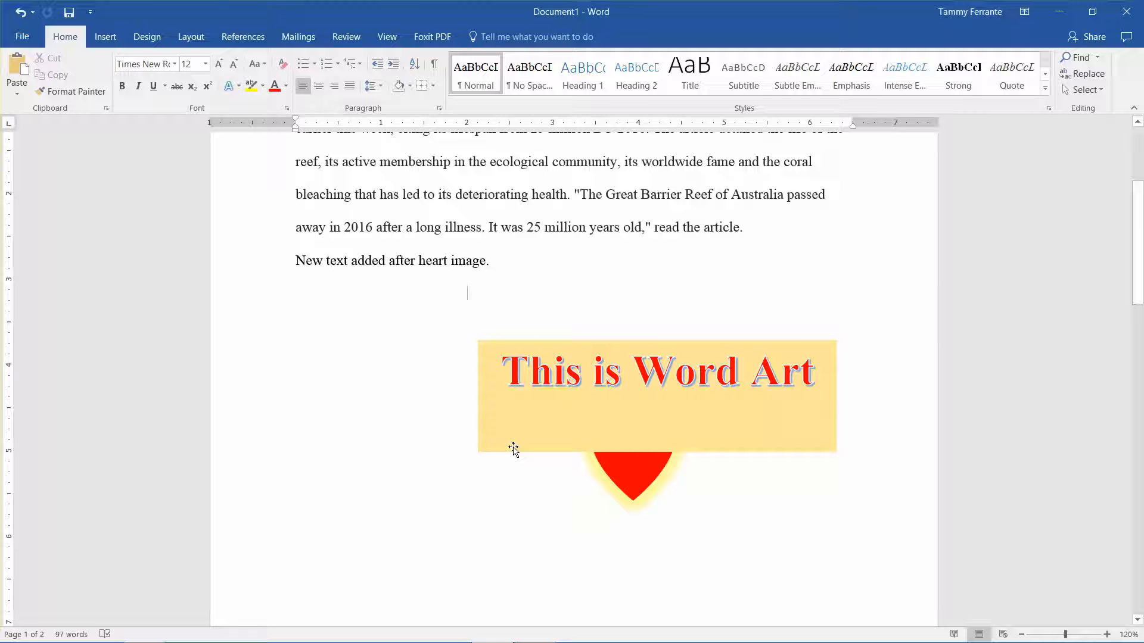
click(514, 449)
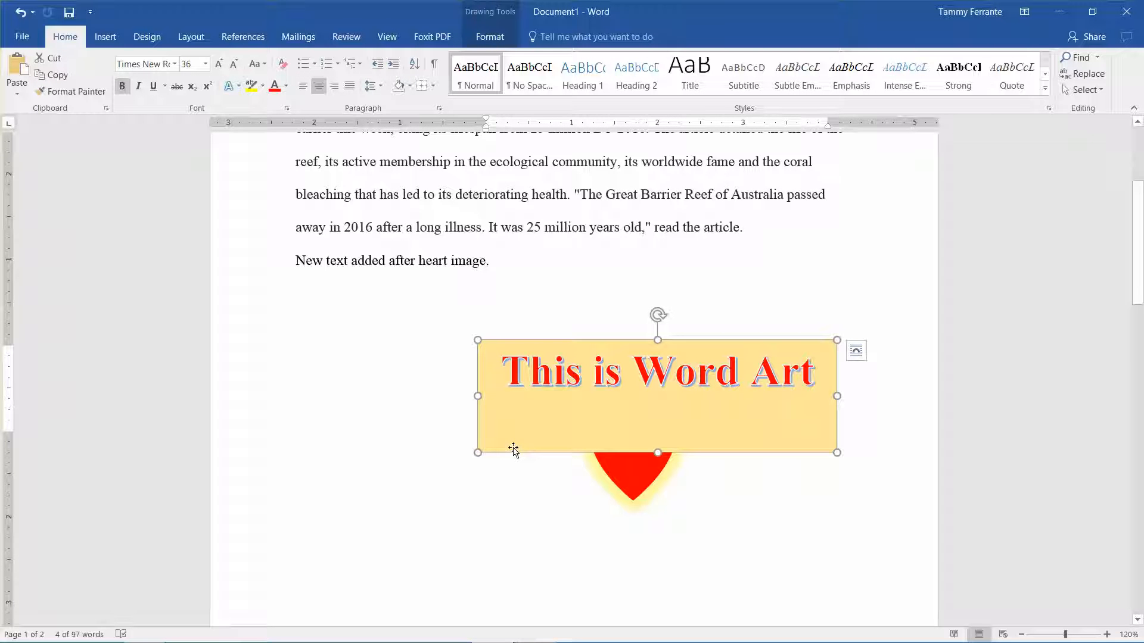
right_click(514, 451)
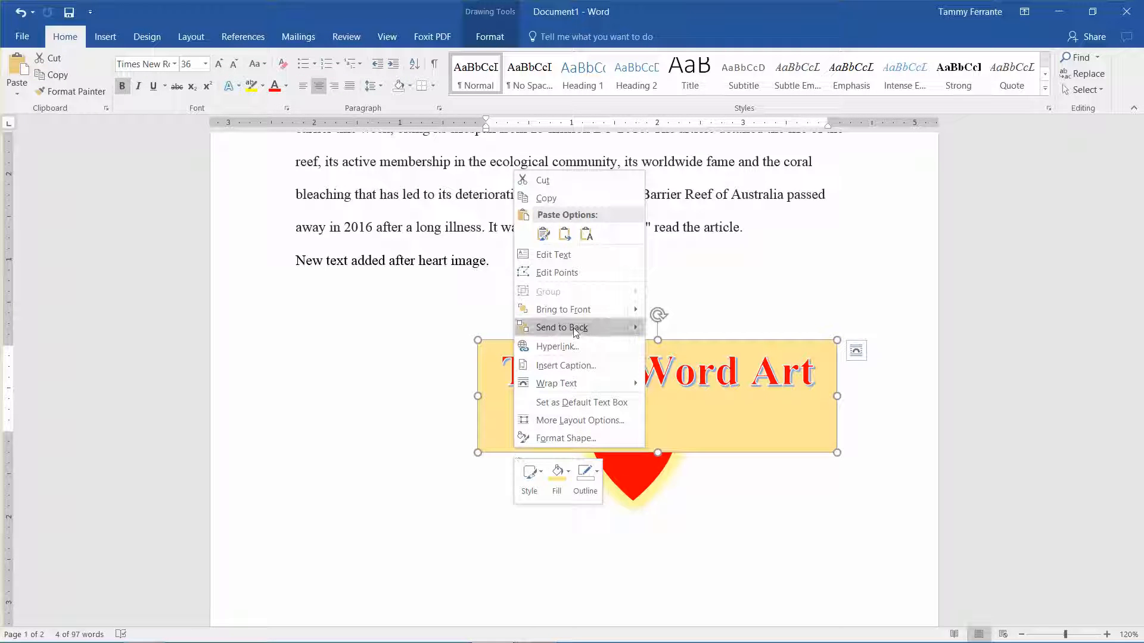
mouse_move(573, 328)
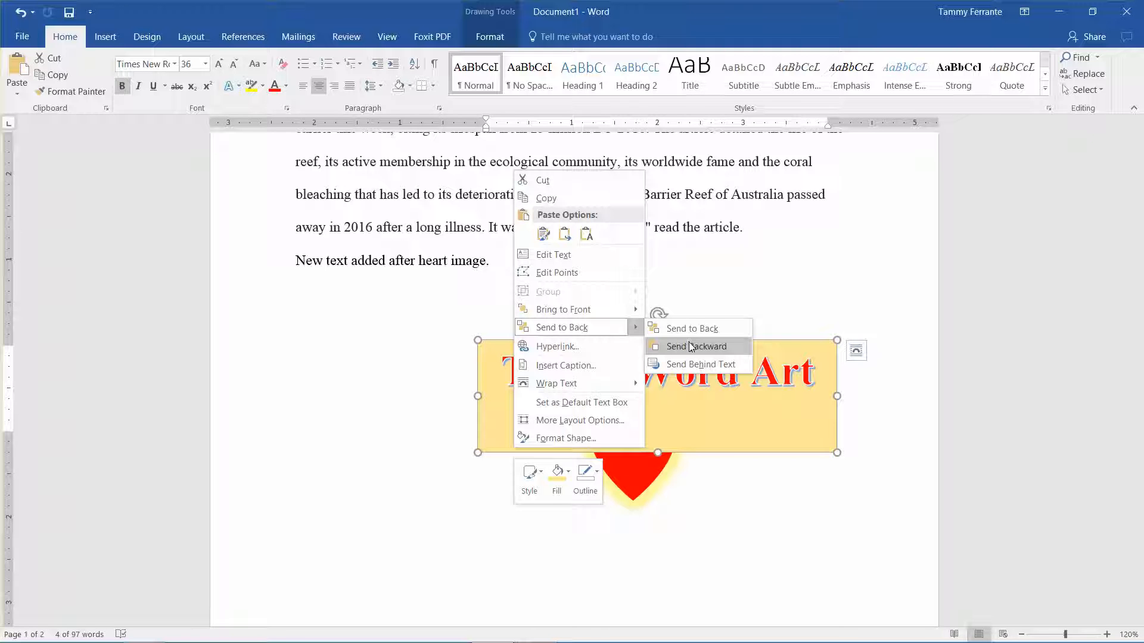
click(689, 345)
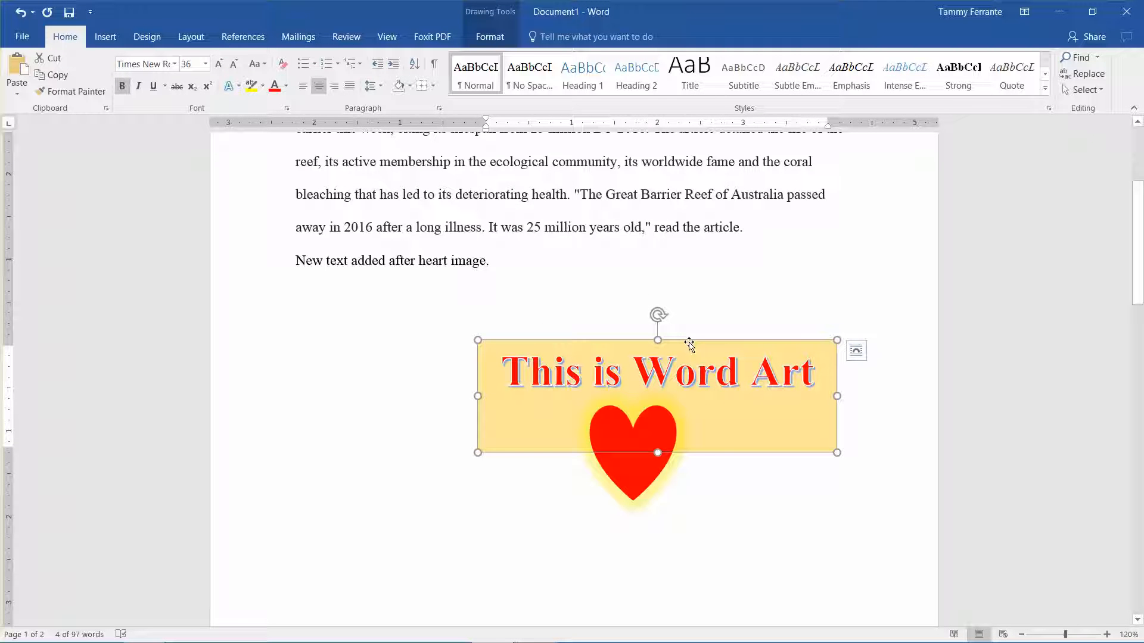
key(ctrl+z)
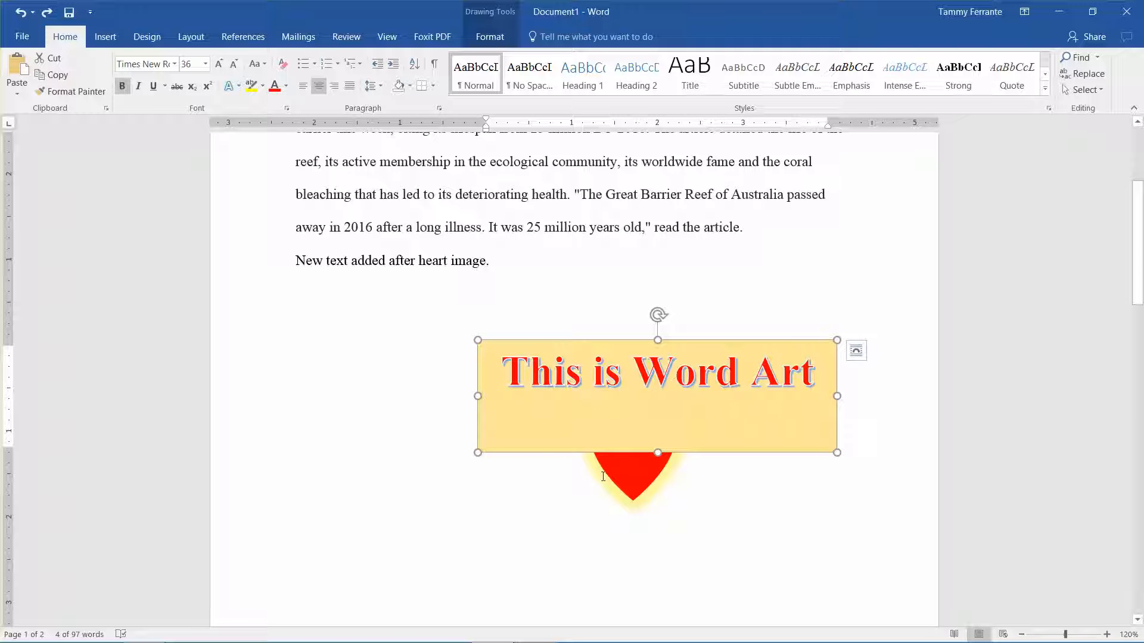
Move the red heart back beside the WordArt, and place a pasted copy of it between the heart and the WordArt.
drag(624, 470, 355, 441)
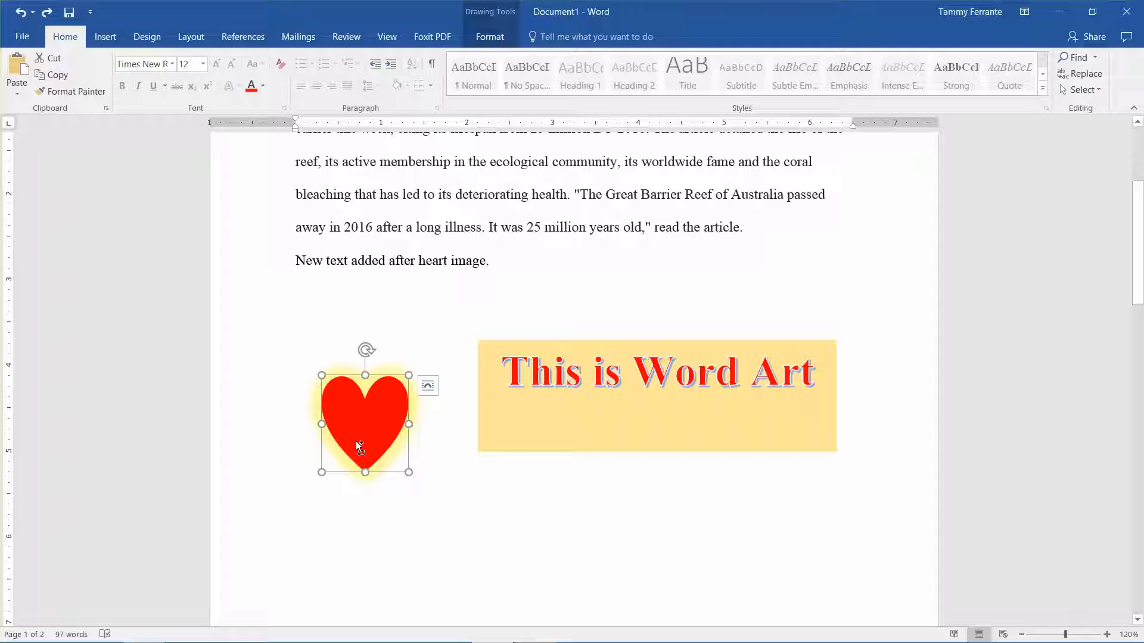
key(ctrl+v)
drag(376, 441, 448, 455)
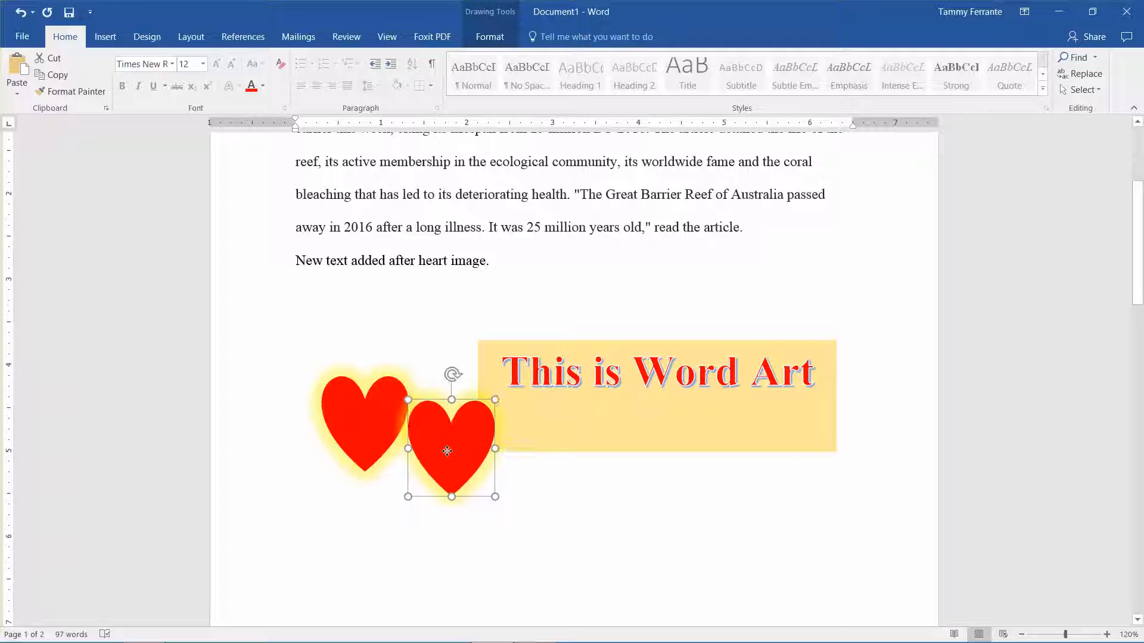
Fill the copied heart with standard blue and move it so it partly overlaps the red heart.
double_click(448, 455)
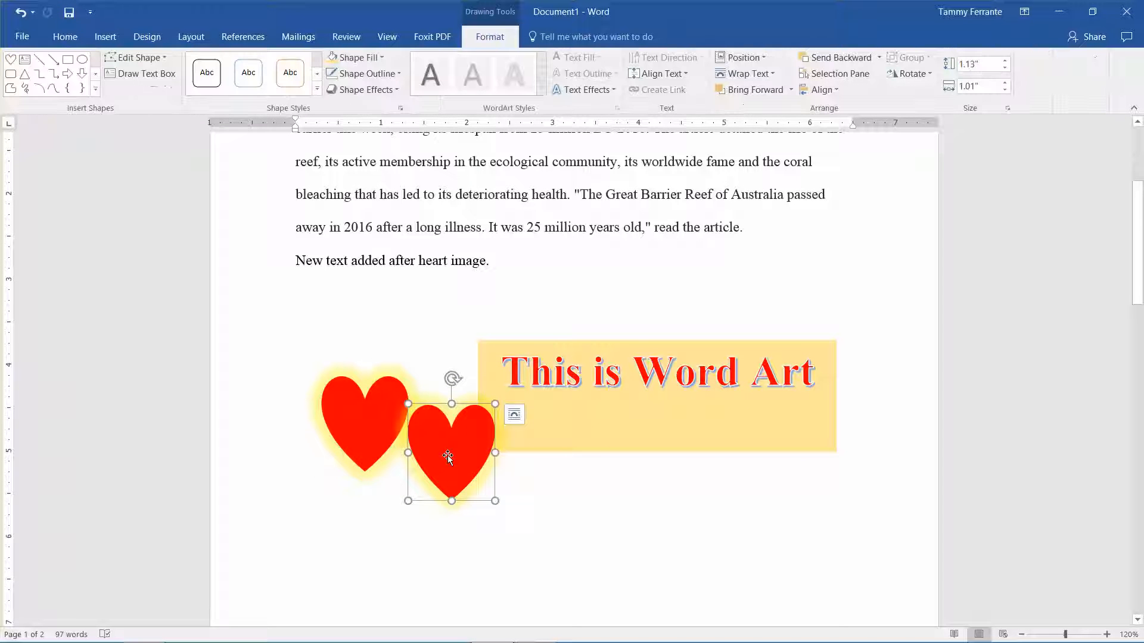
click(379, 60)
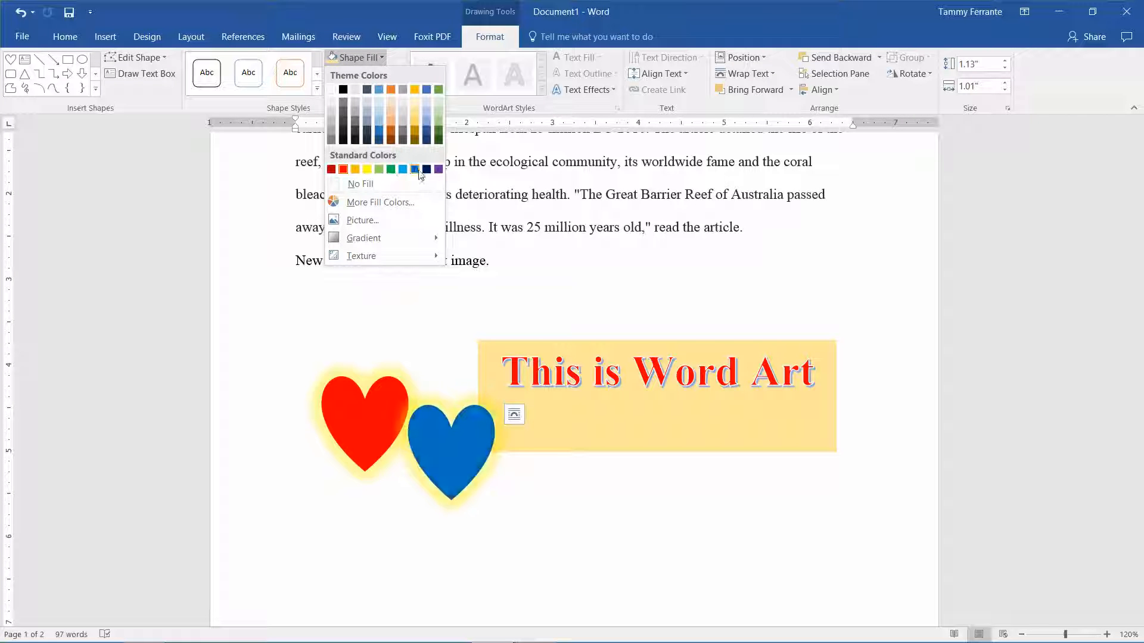
key(Escape)
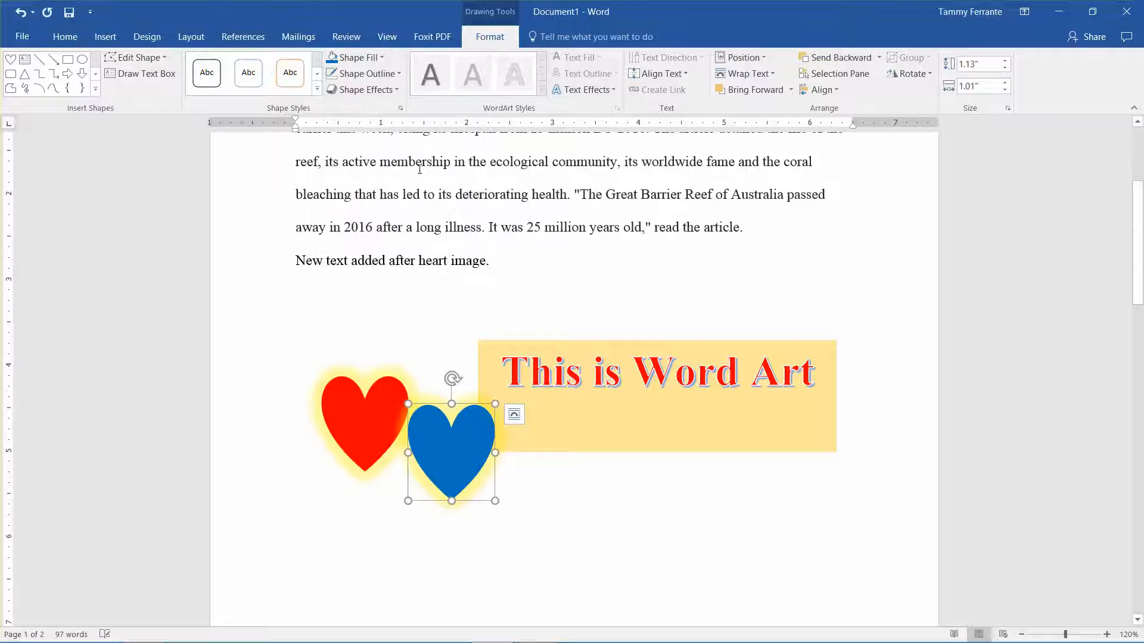
drag(452, 457, 415, 438)
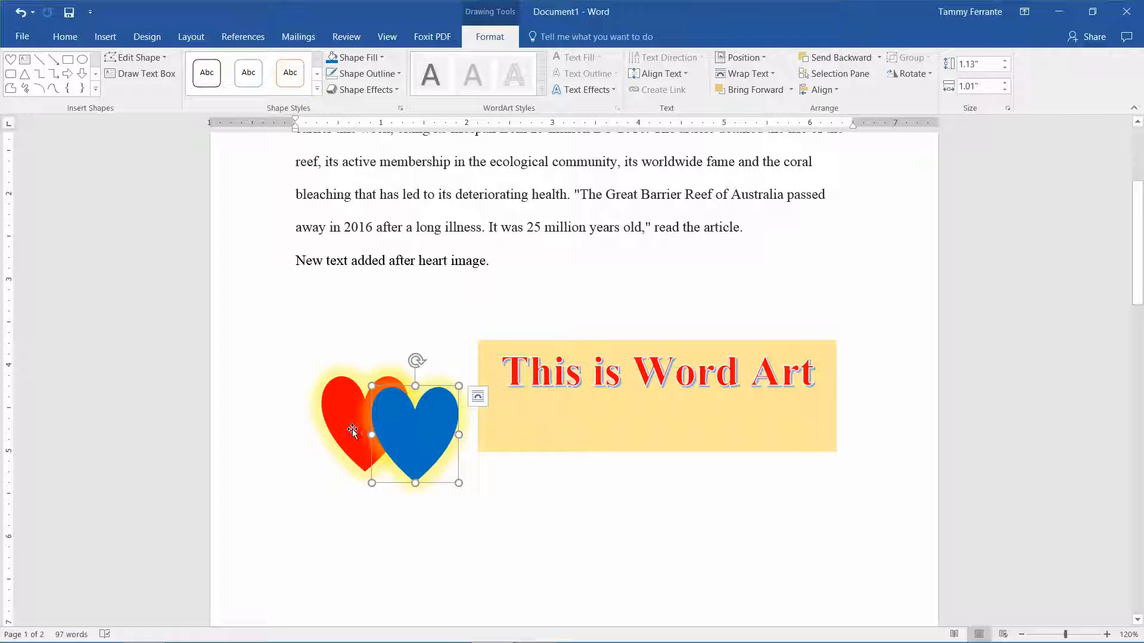
Move the WordArt box over part of the red heart, and place the blue heart on the WordArt.
click(583, 417)
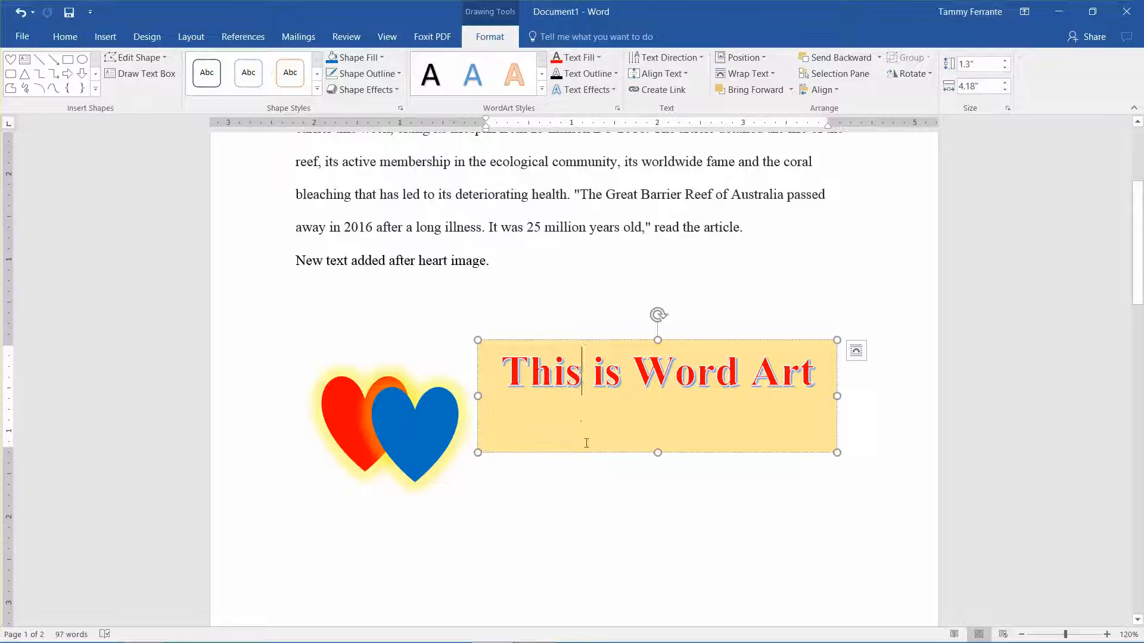
drag(586, 451, 500, 450)
drag(424, 463, 494, 464)
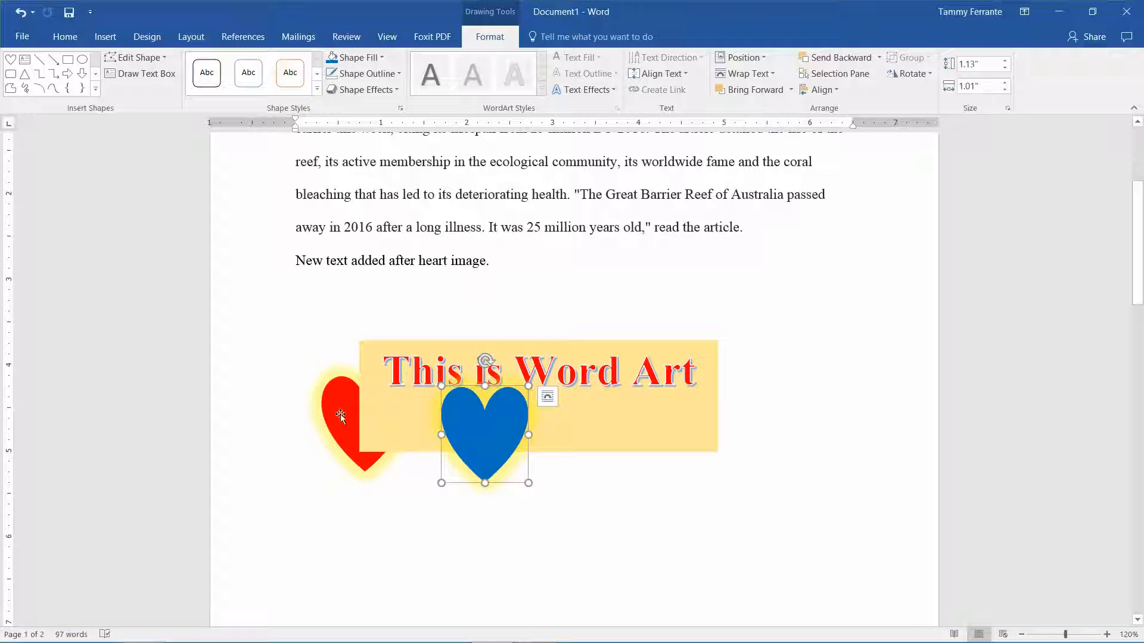
Try sending the blue heart to the back and shifting it slightly down, and undo both changes.
right_click(476, 441)
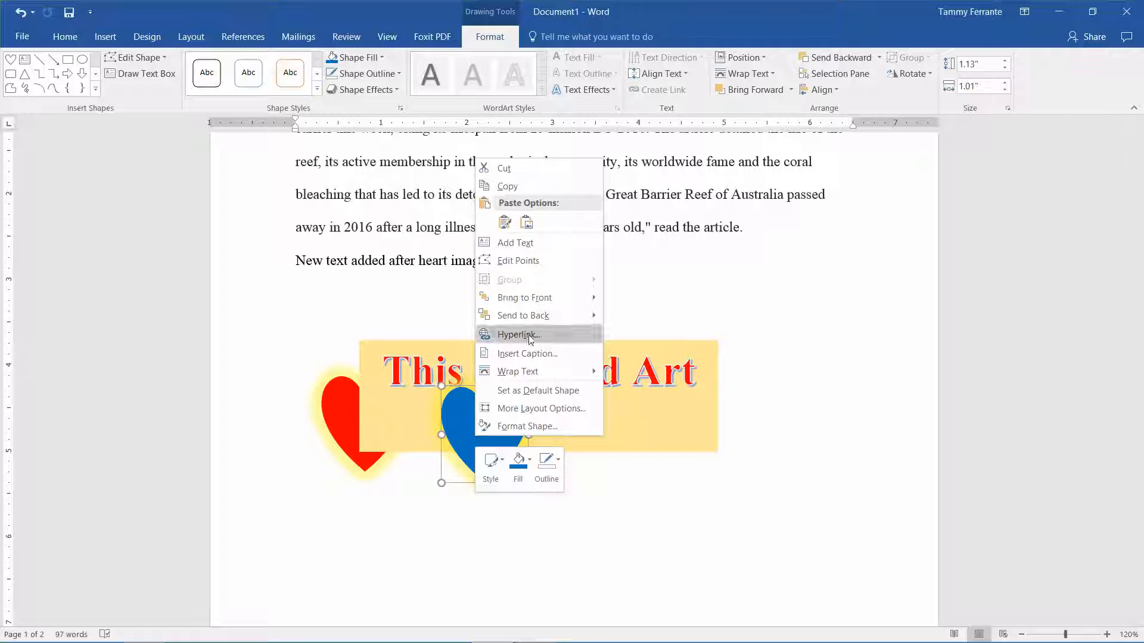
mouse_move(536, 317)
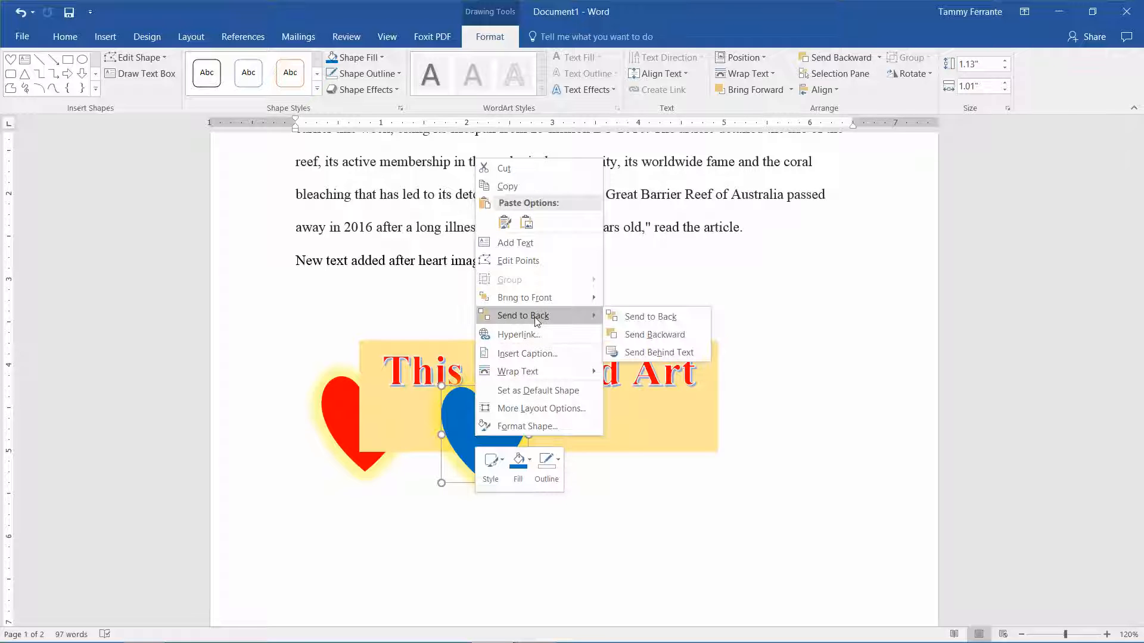
click(640, 321)
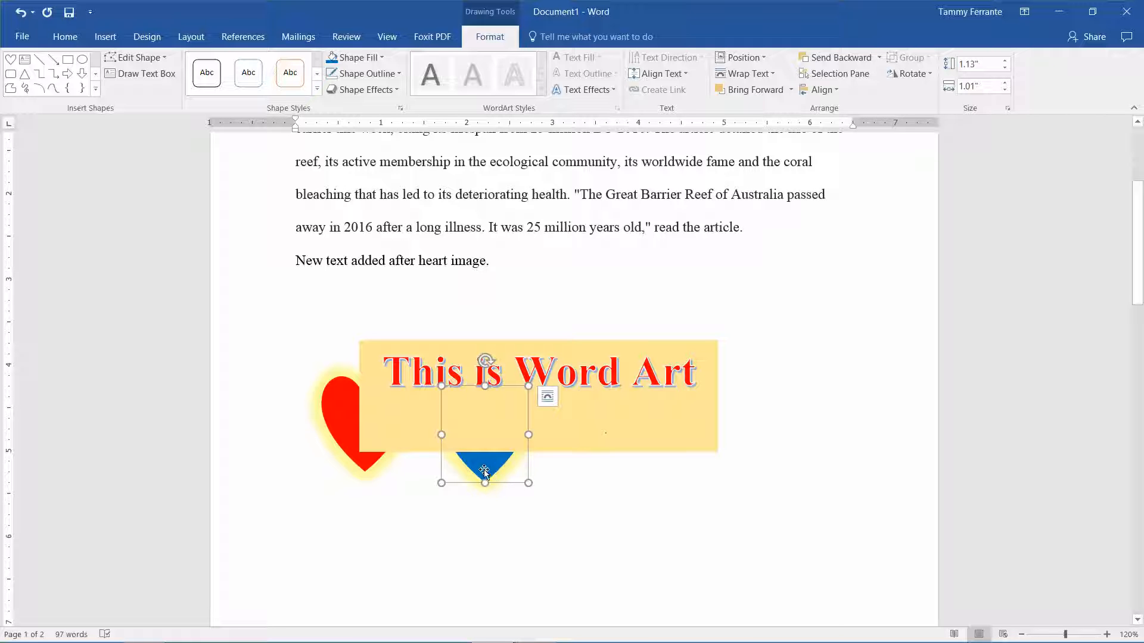
drag(485, 470, 492, 498)
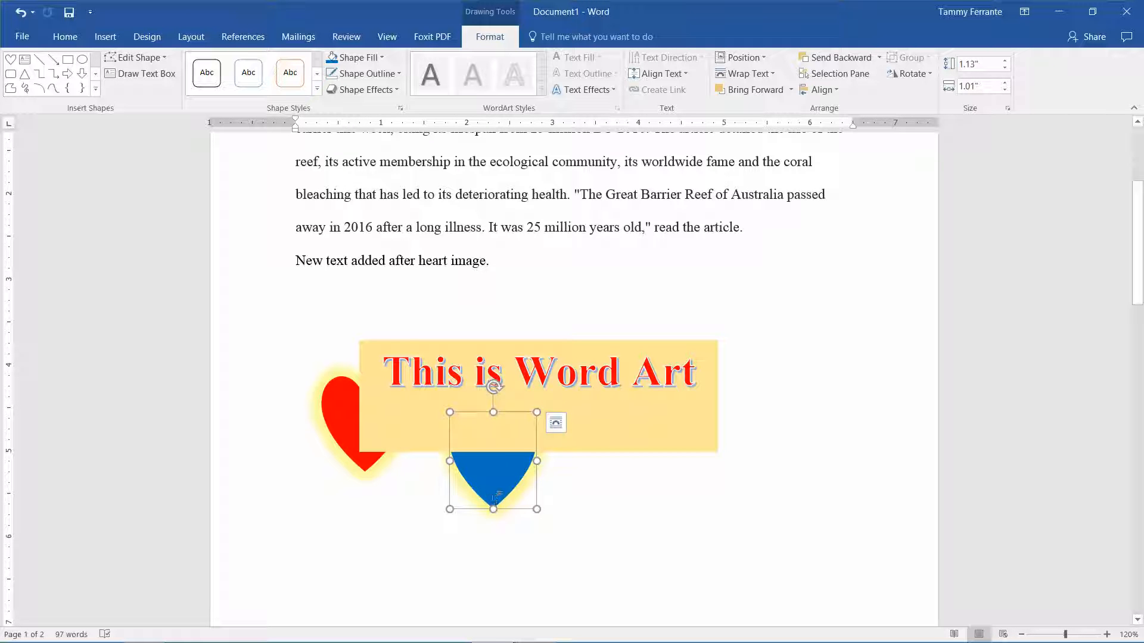
key(ctrl+z)
key(ctrl+z)
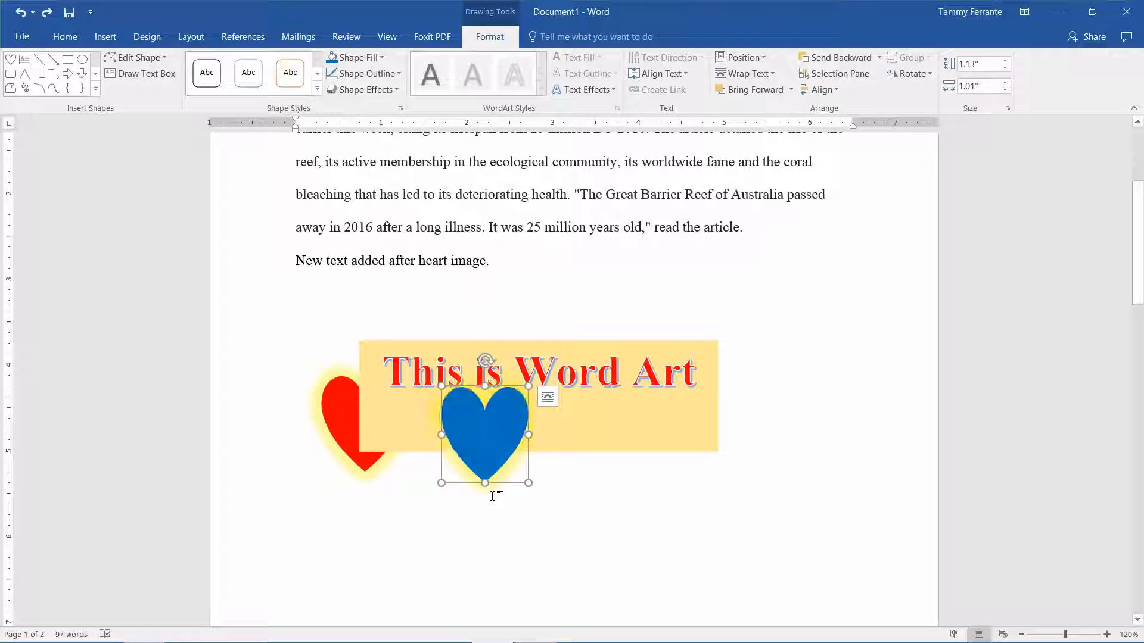
Send the blue heart one level backward behind the WordArt box, and move it just below the box.
right_click(488, 457)
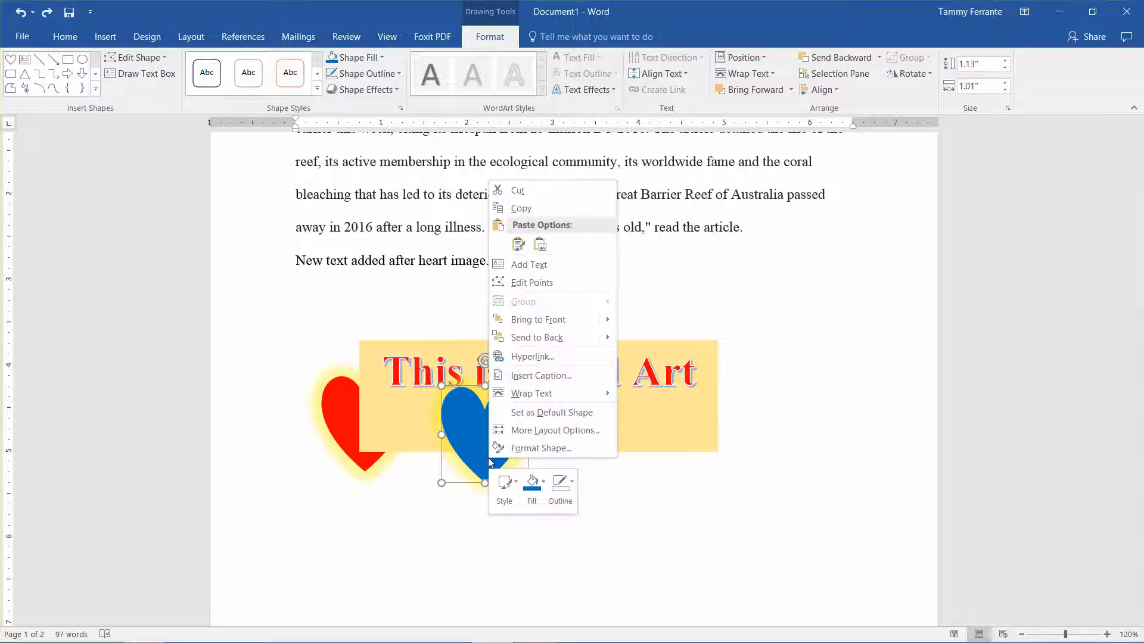
mouse_move(553, 338)
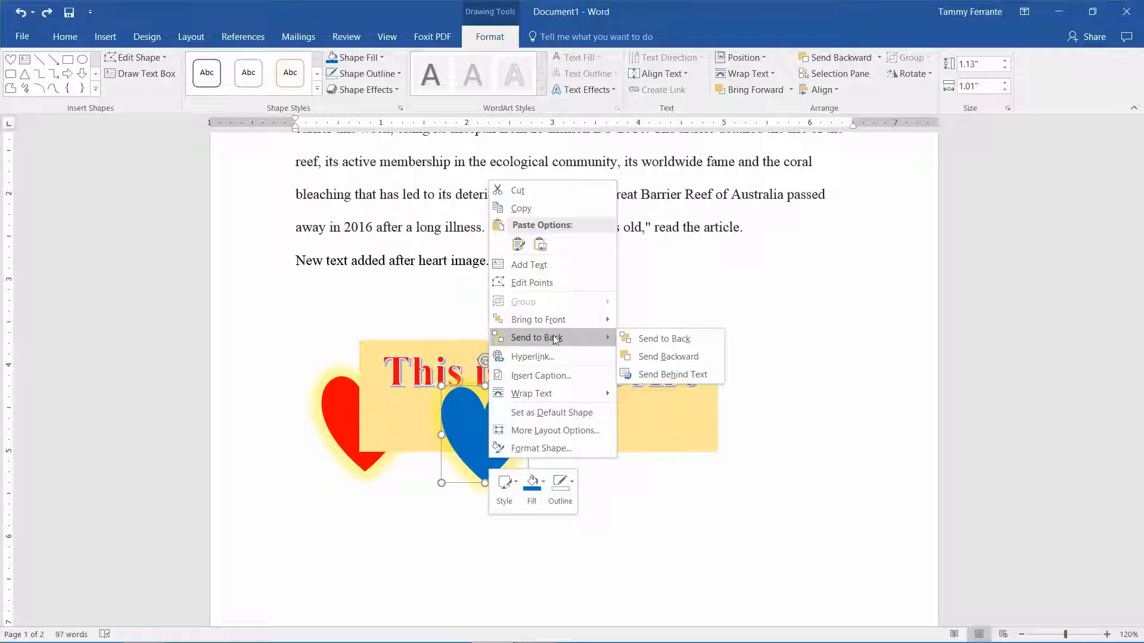
click(669, 356)
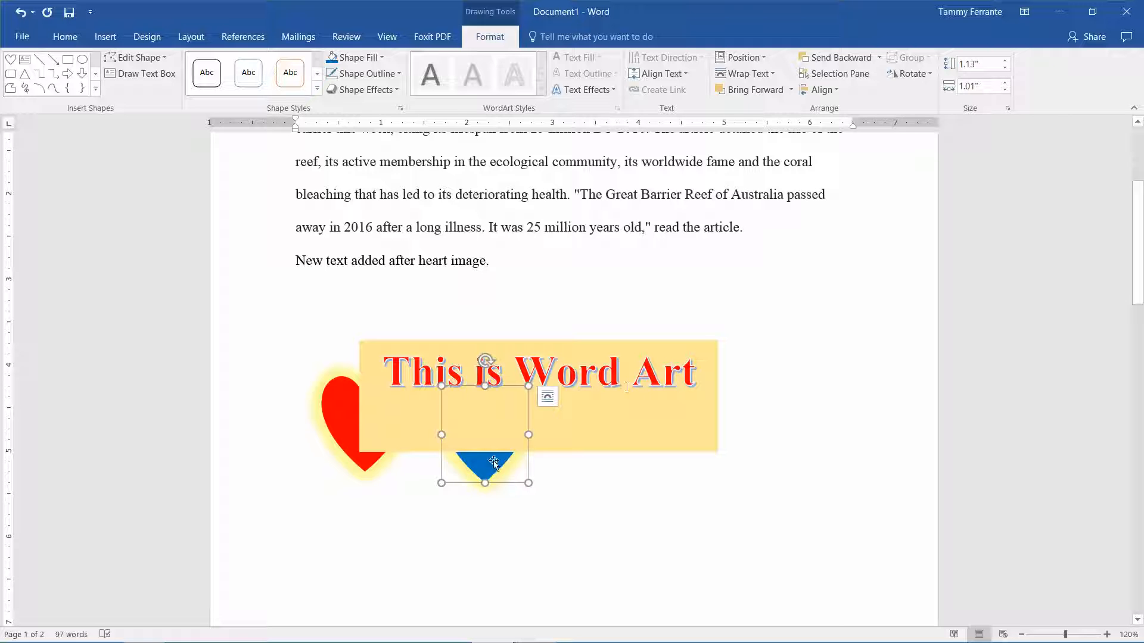
mouse_move(493, 463)
mouse_down()
mouse_move(386, 514)
mouse_move(506, 474)
mouse_up()
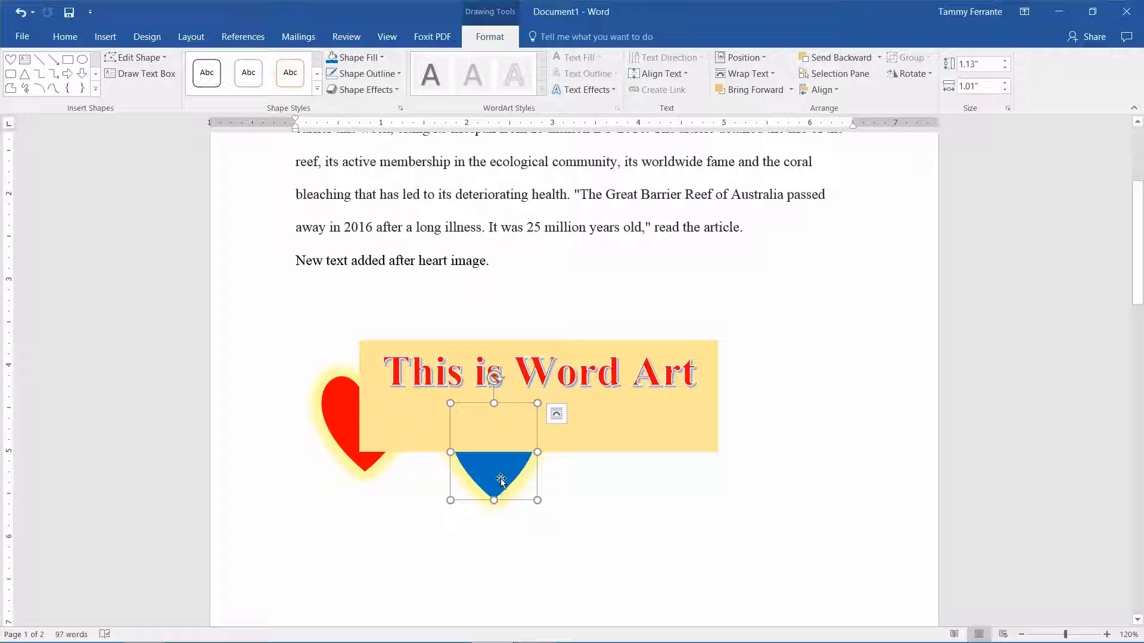
drag(506, 475, 408, 504)
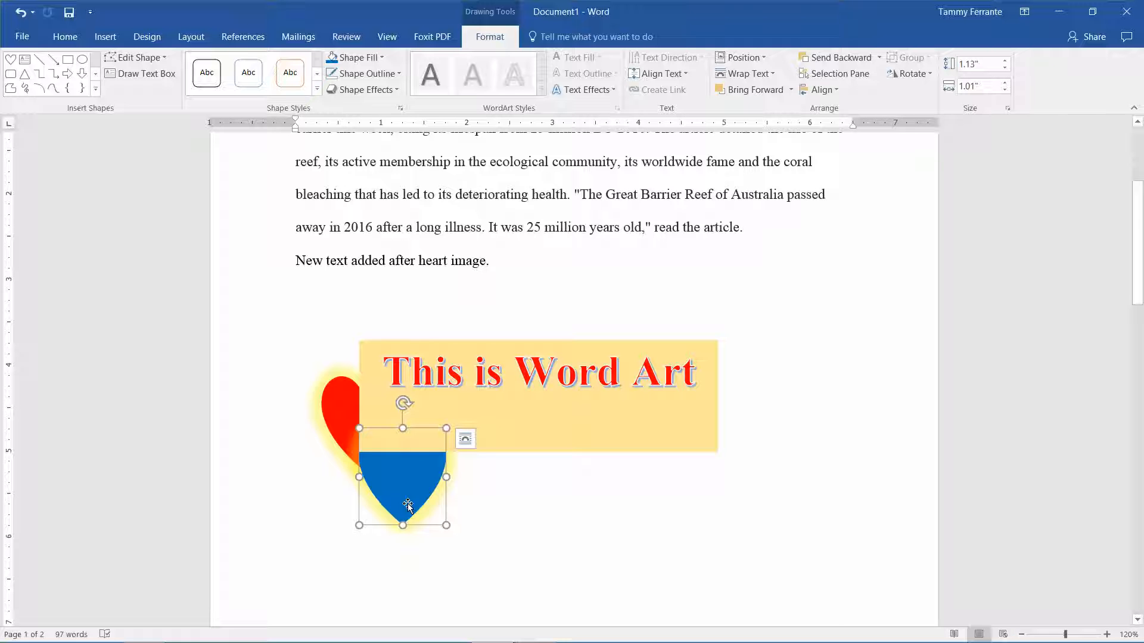
drag(407, 505, 565, 530)
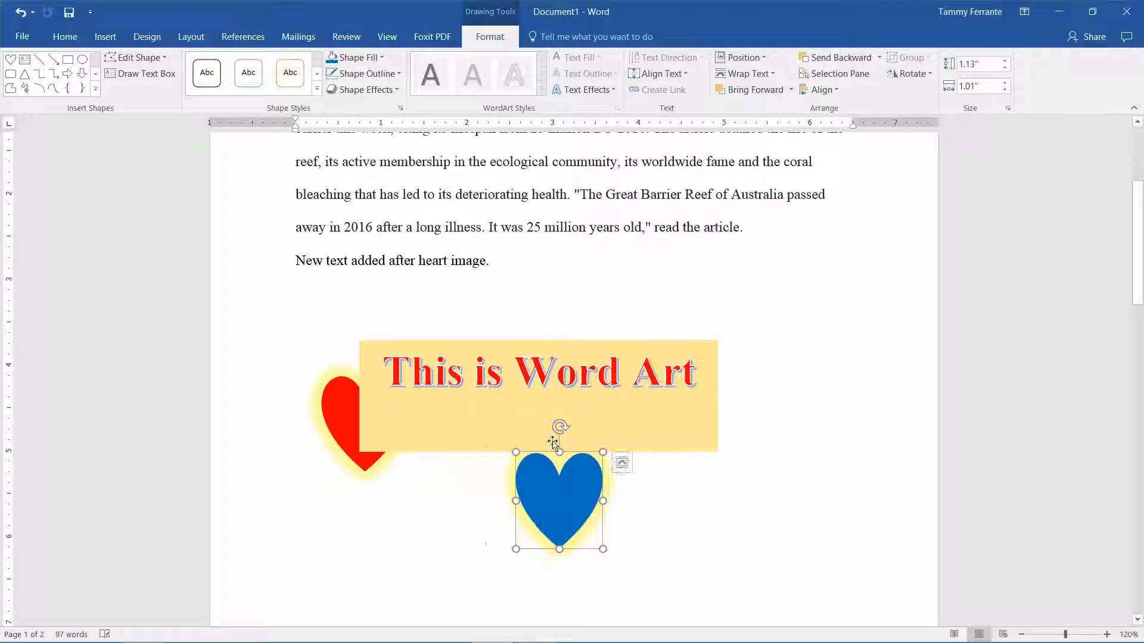
Move the WordArt box up directly under the last text line, and place the blue heart overlapping the red heart below it.
triple_click(535, 381)
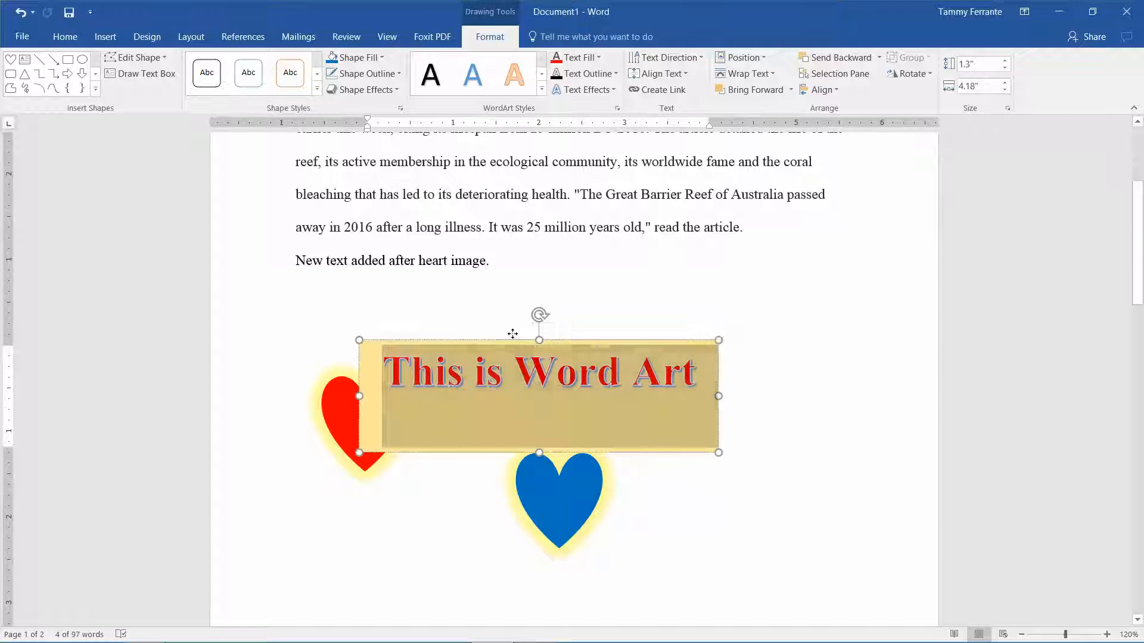
drag(512, 334, 519, 272)
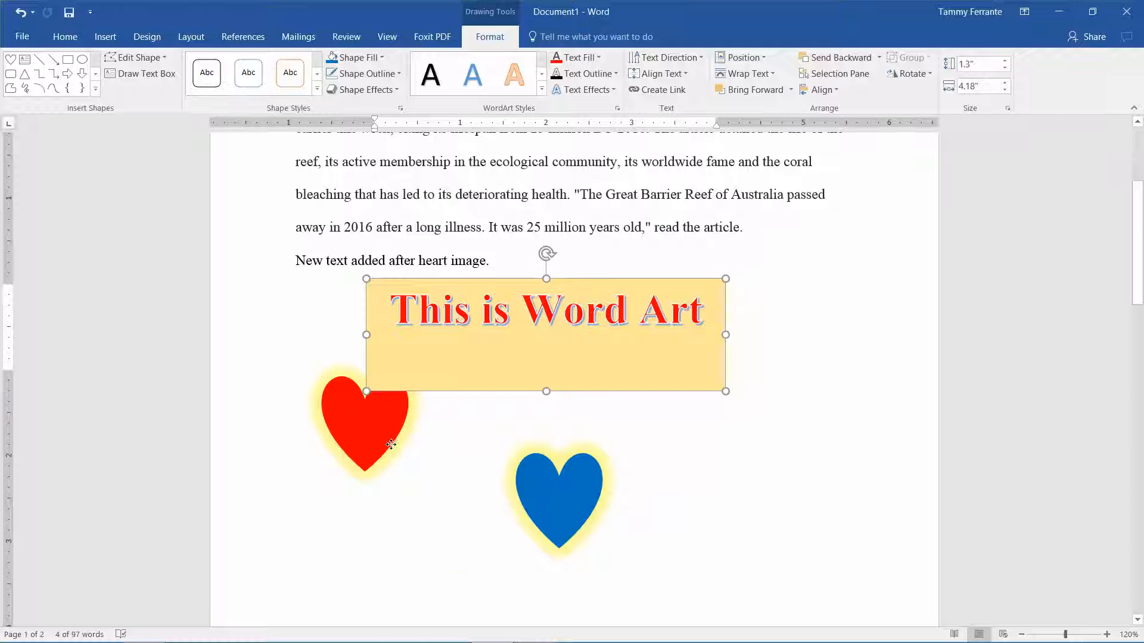
drag(390, 444, 465, 494)
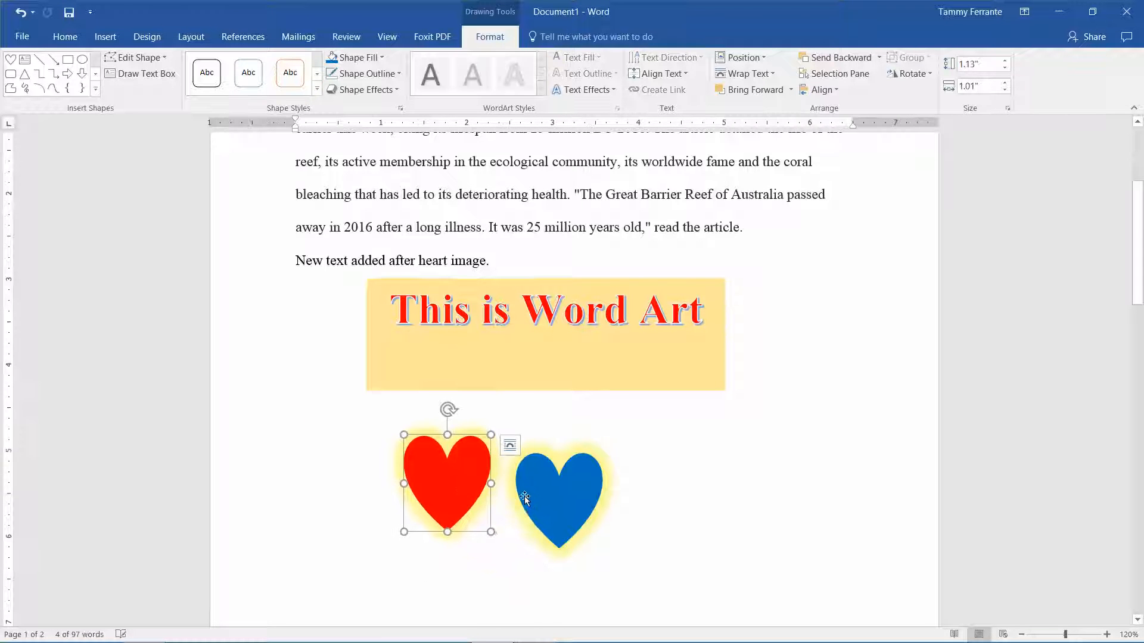
drag(546, 497, 474, 509)
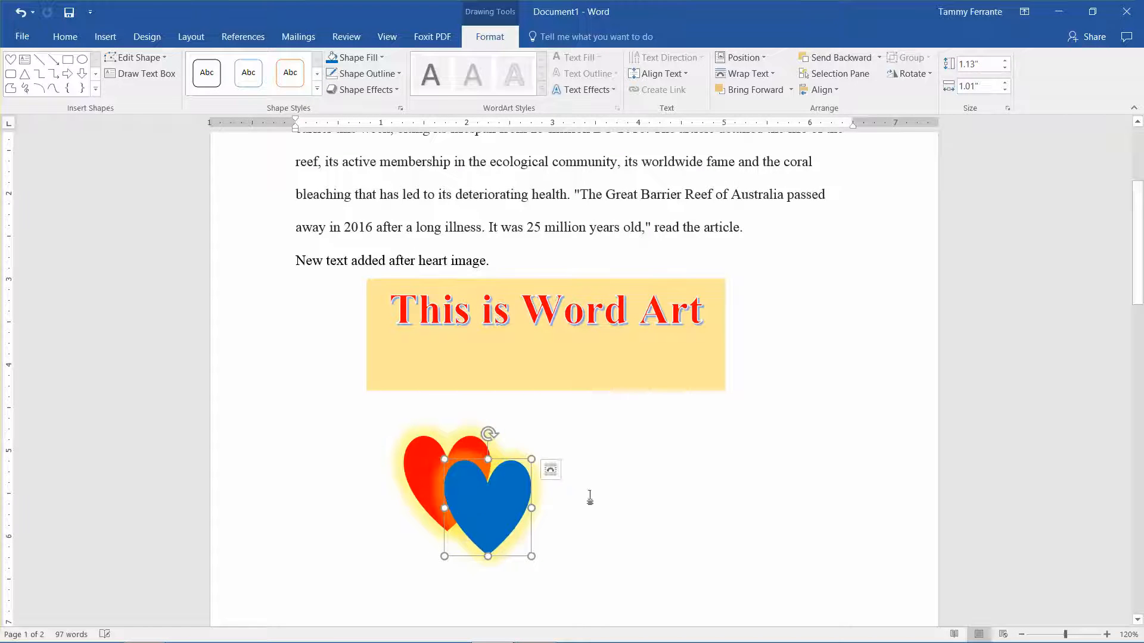
click(622, 488)
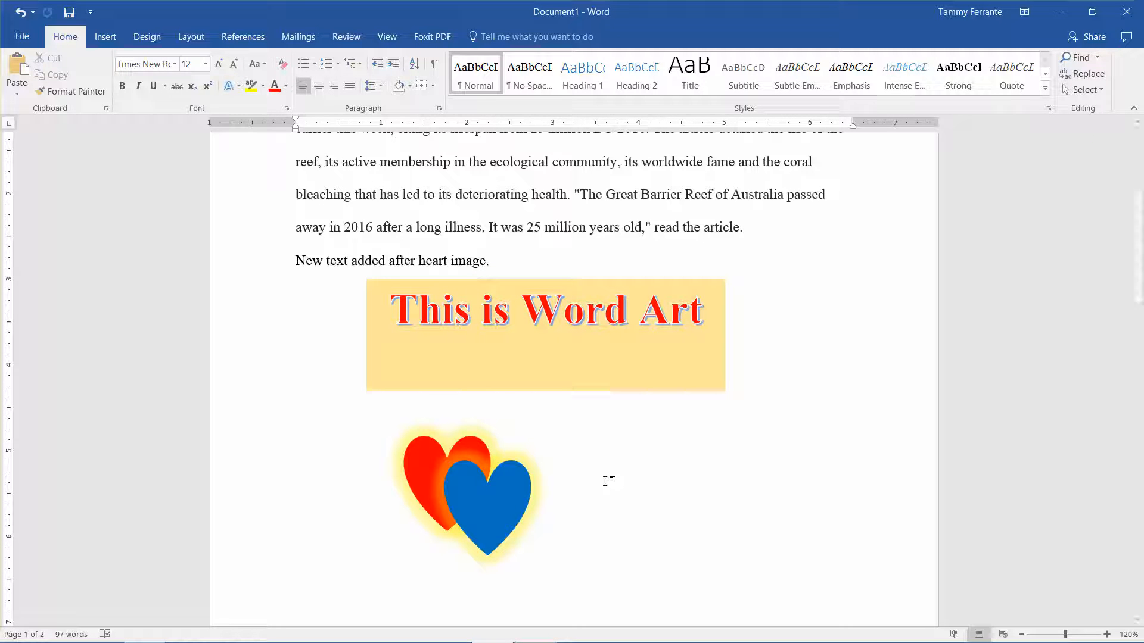
Group the red and blue hearts, and shrink the group to about 1.13" high by 1.4" wide.
click(495, 494)
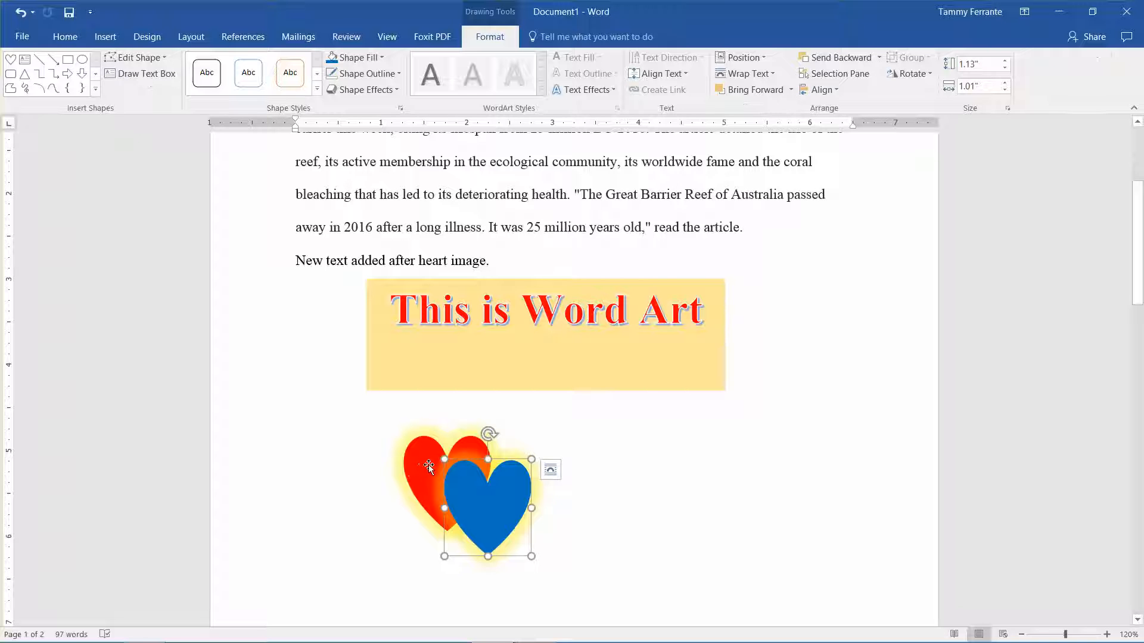
shift+click(424, 464)
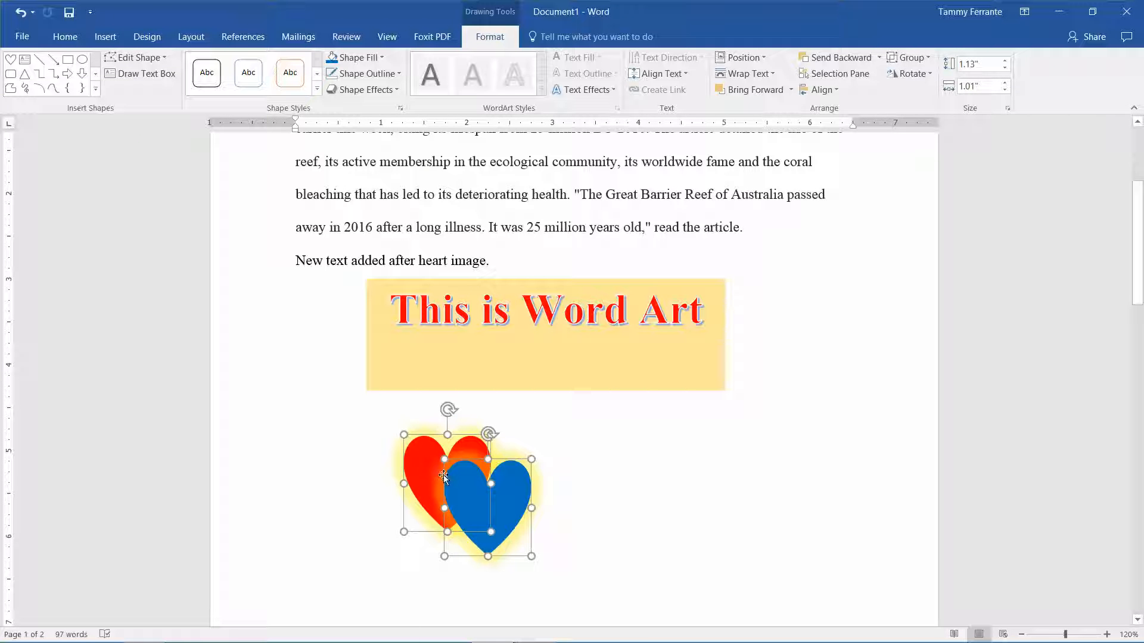
right_click(443, 474)
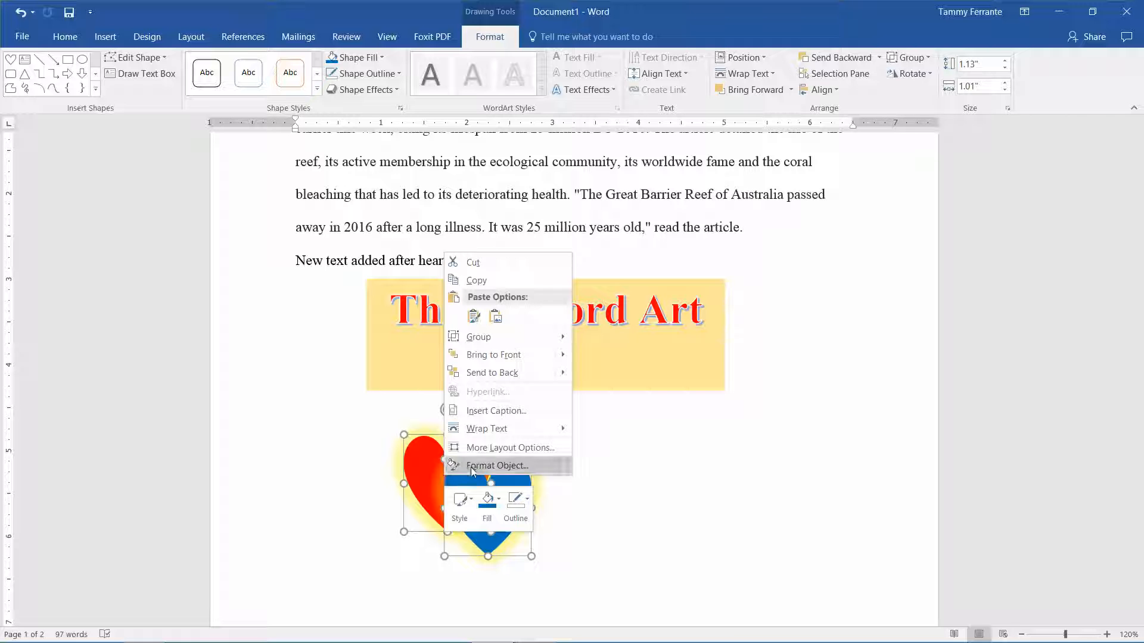
mouse_move(508, 337)
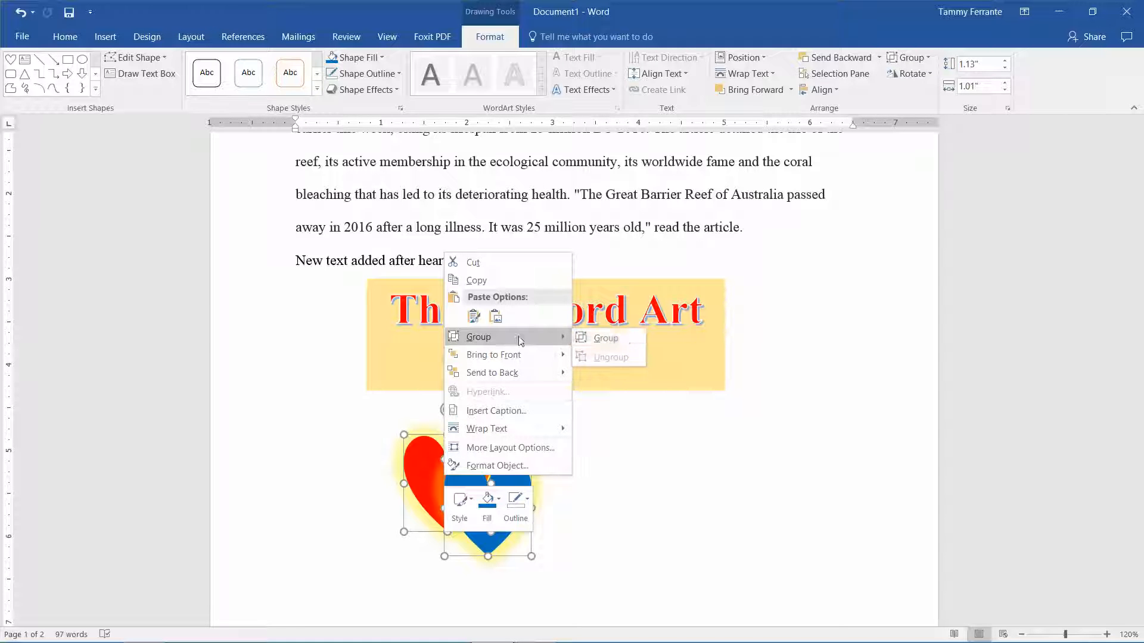
click(623, 338)
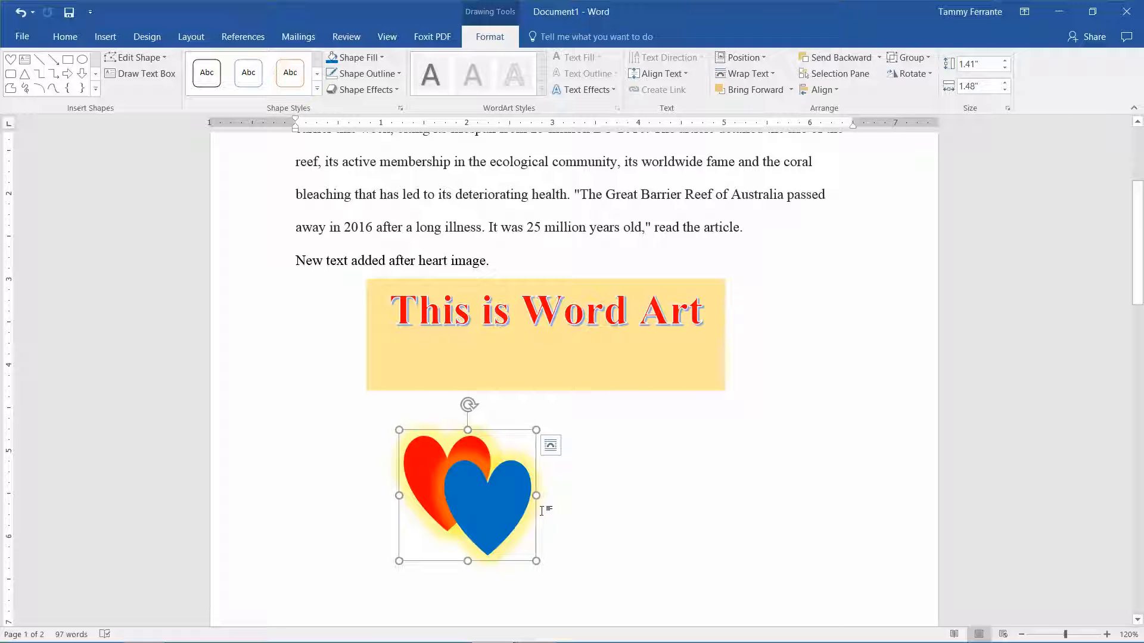
drag(538, 558, 524, 532)
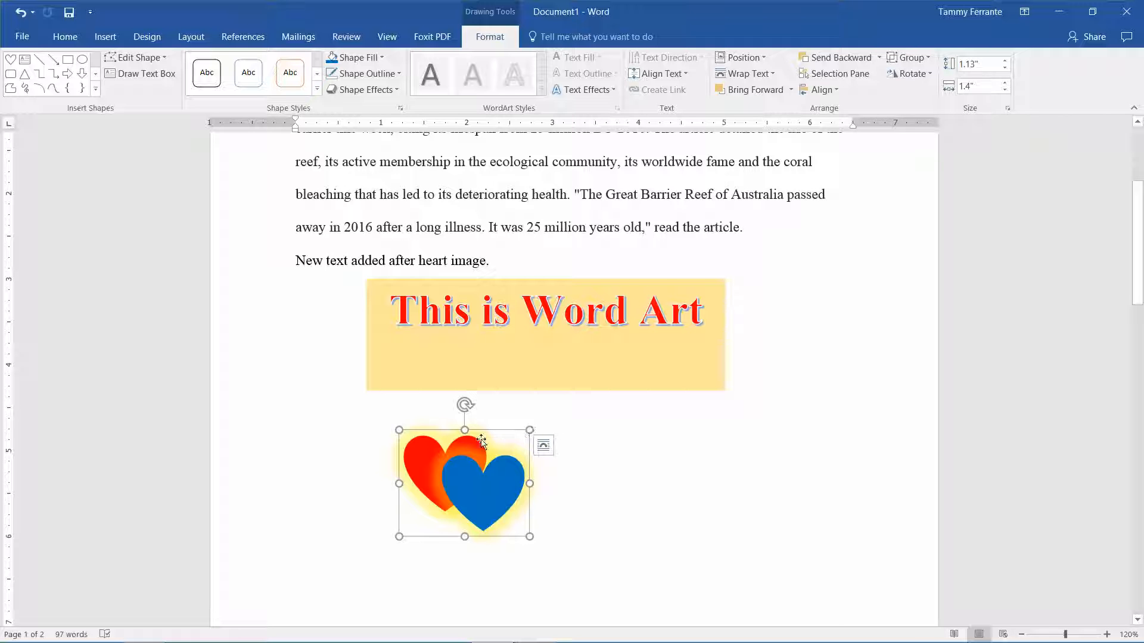
Place the grouped hearts over the left edge of the WordArt box and bring them to the front.
drag(459, 464, 341, 354)
right_click(341, 353)
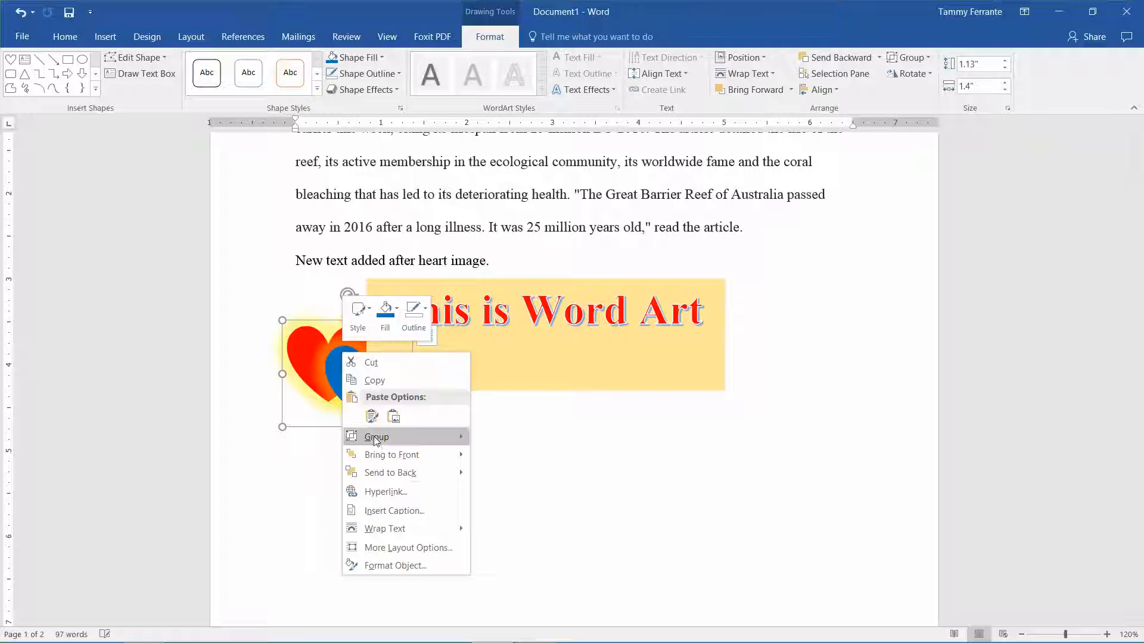
mouse_move(381, 455)
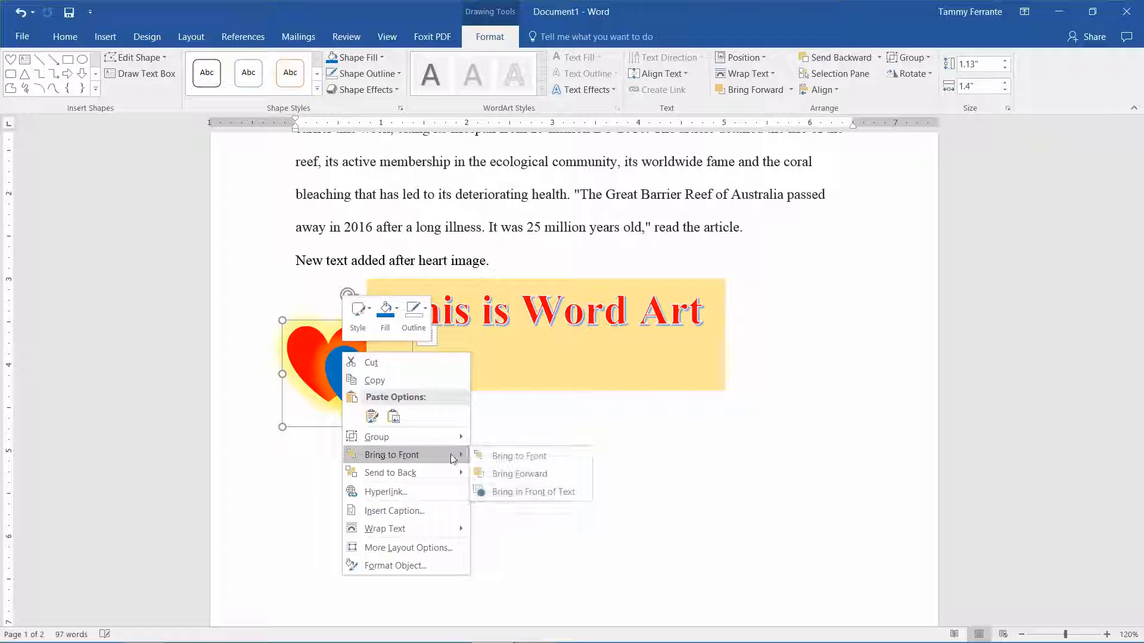
click(515, 456)
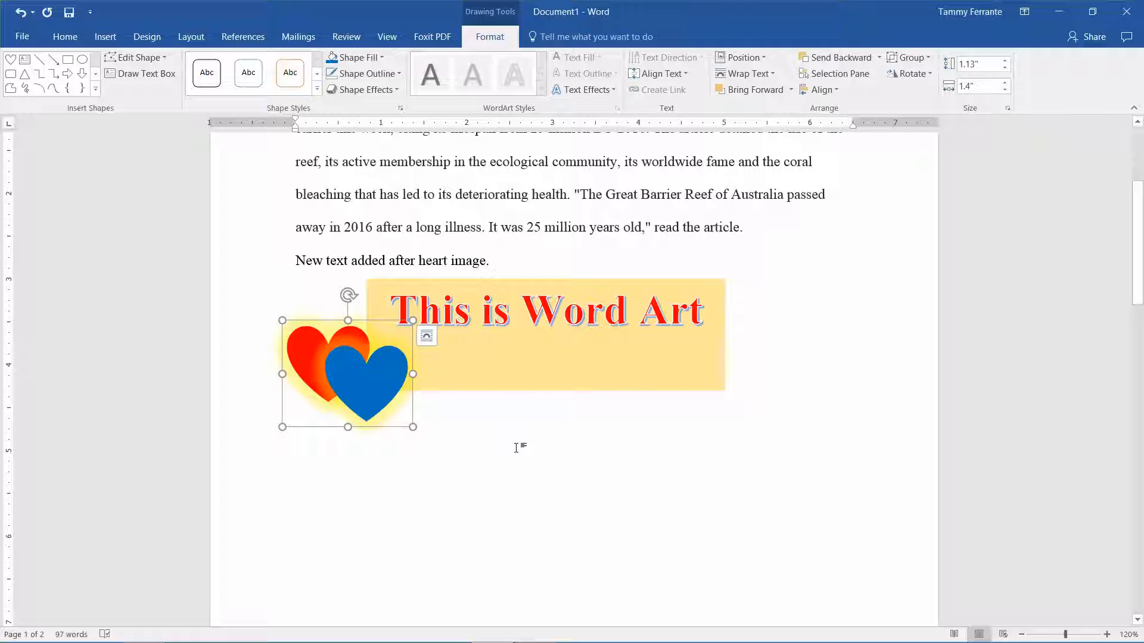
drag(363, 394, 392, 386)
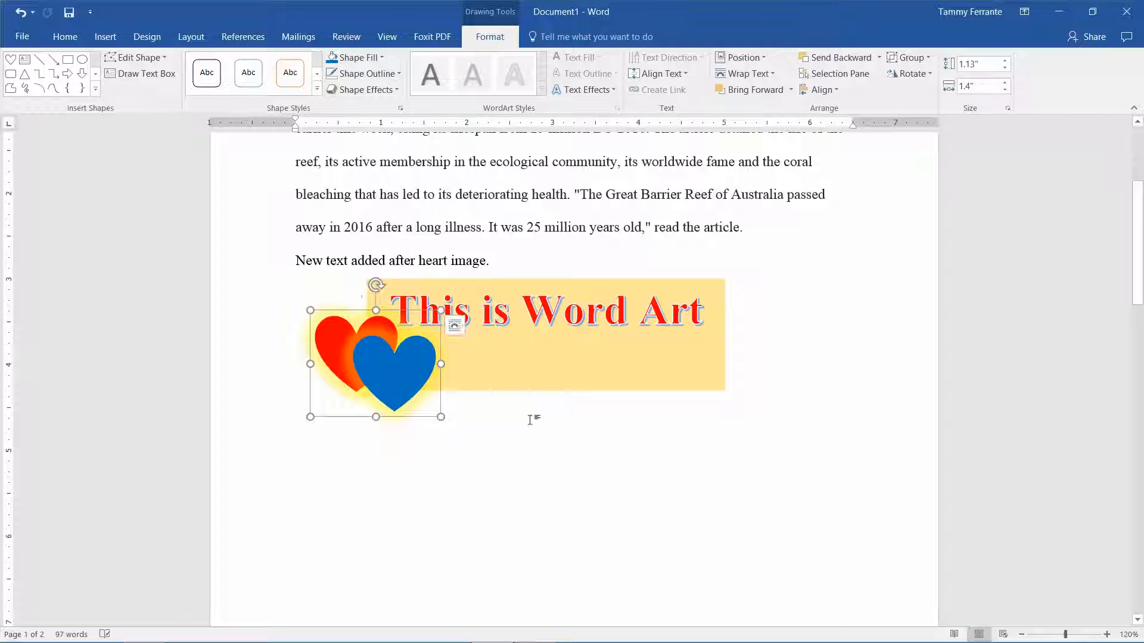
click(597, 490)
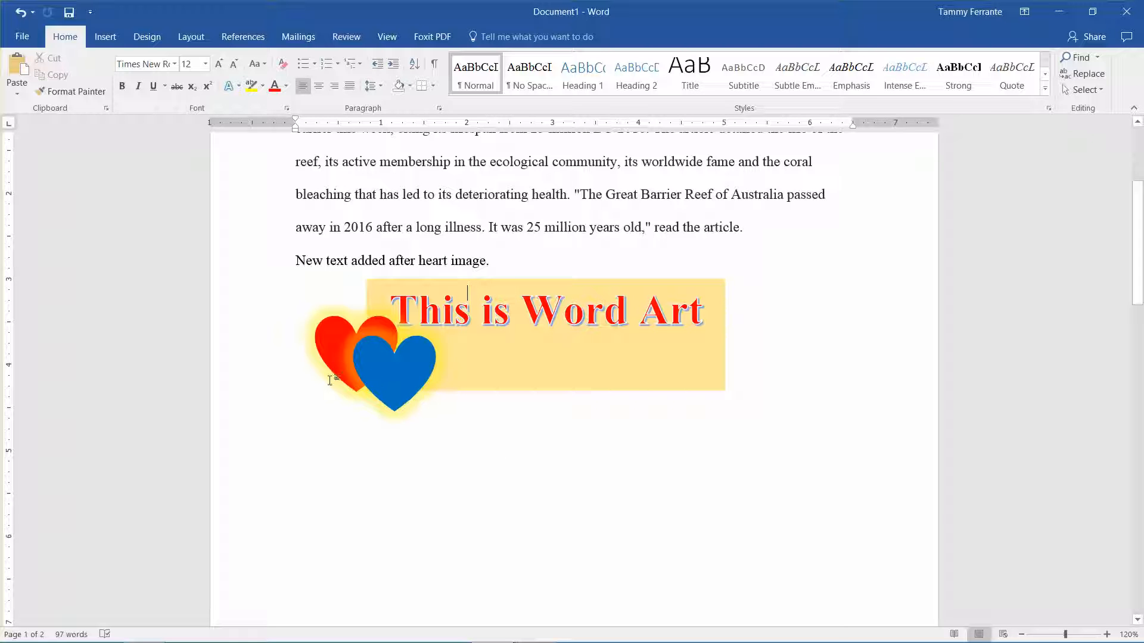
Try inserting a new drawing canvas on the line below the last text, and undo it.
key(Home)
click(106, 37)
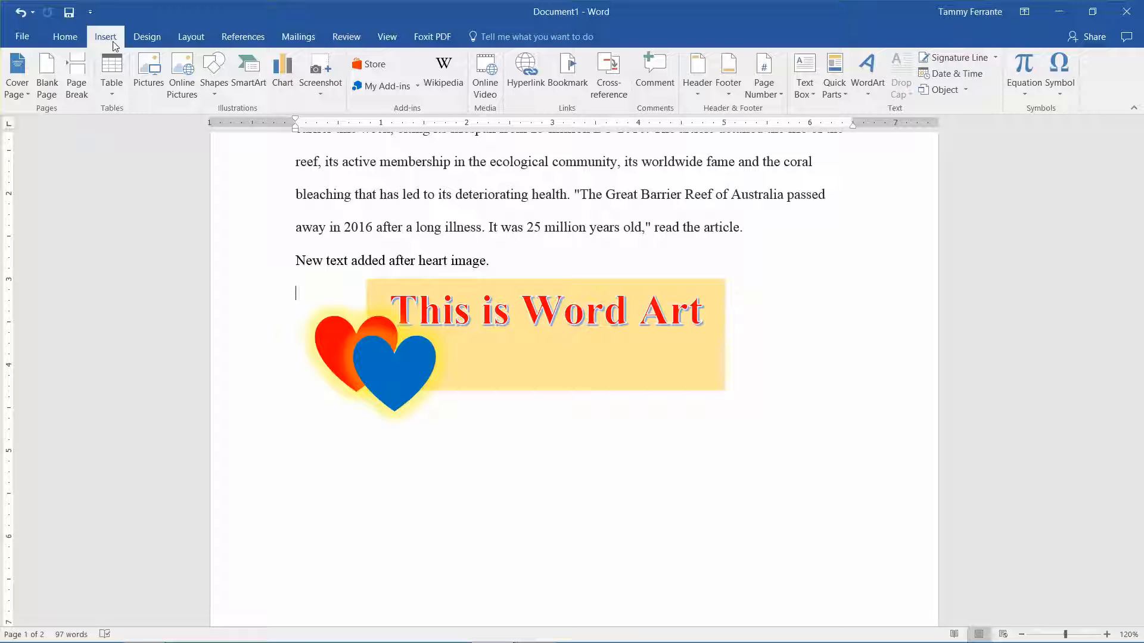
click(215, 99)
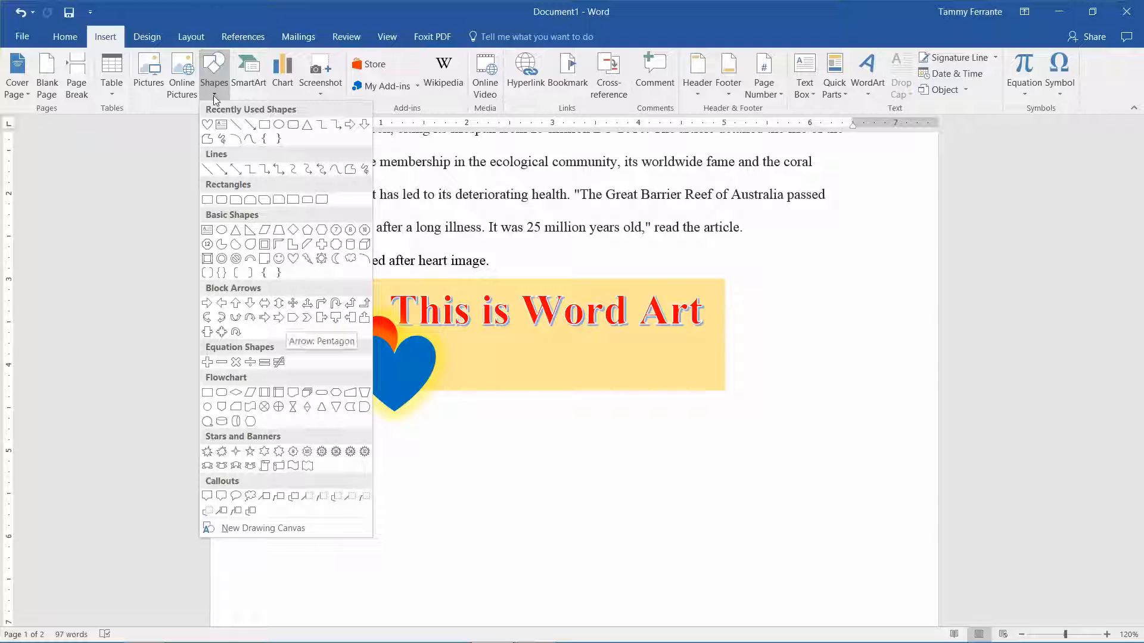
click(259, 533)
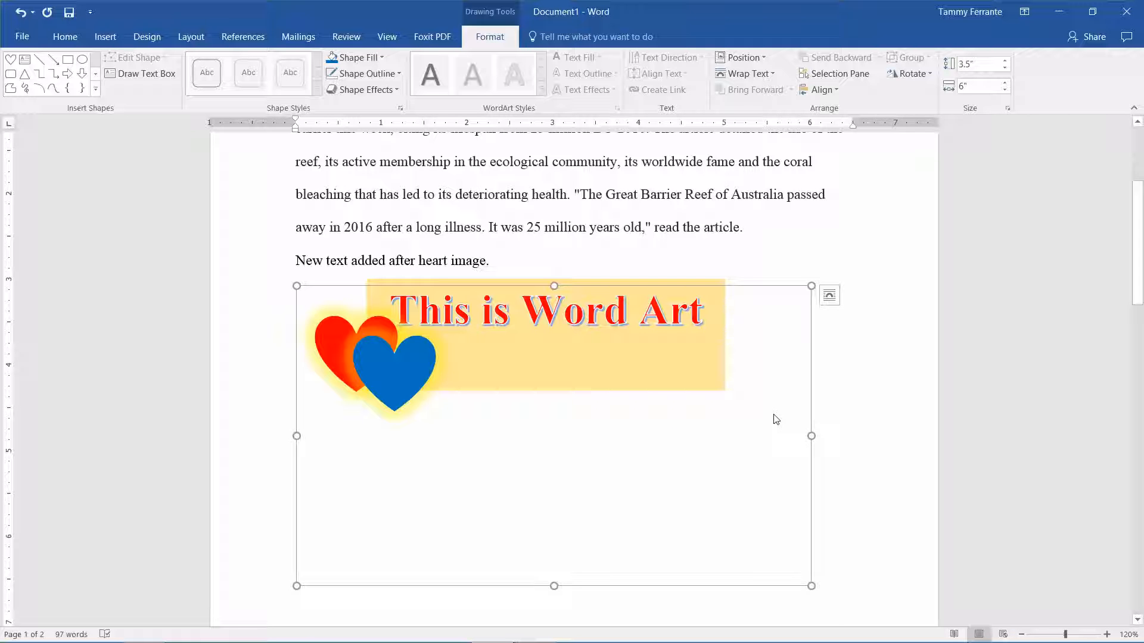
key(ctrl+z)
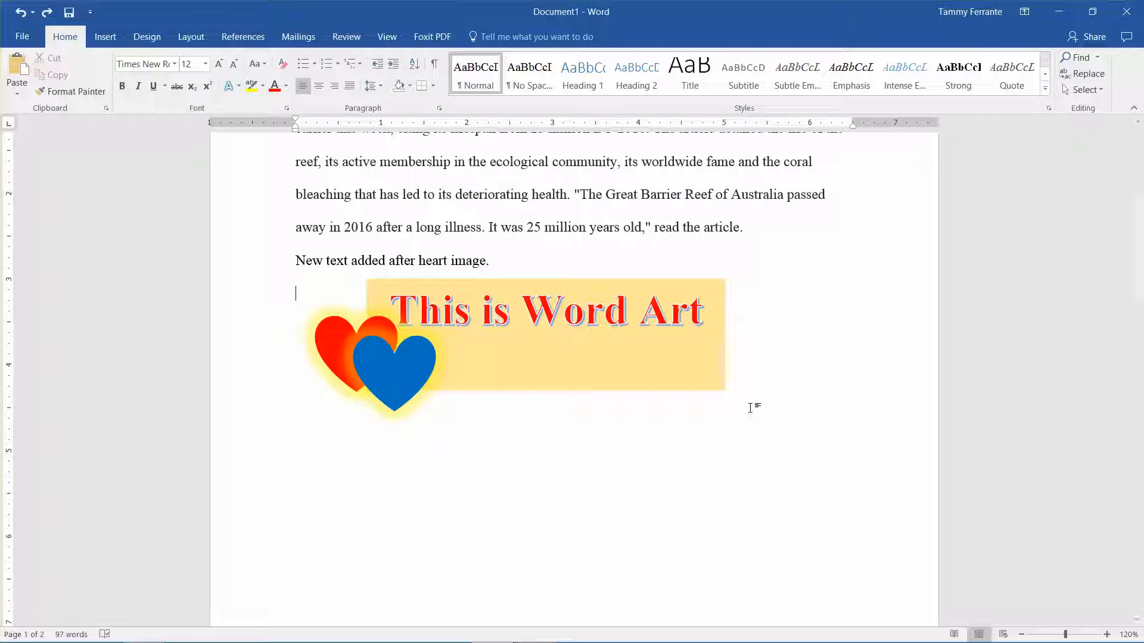
Shift the grouped hearts slightly down and left, and apply the top-left Inner shadow to the blue heart only.
mouse_move(358, 364)
mouse_down()
mouse_move(356, 423)
mouse_move(352, 377)
mouse_up()
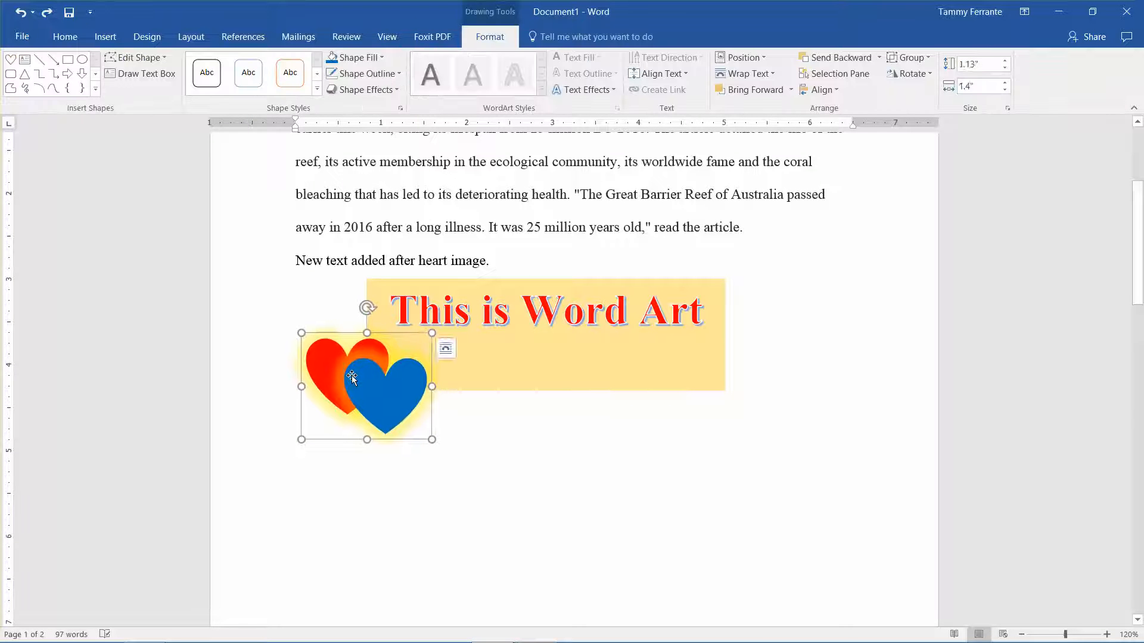
click(351, 377)
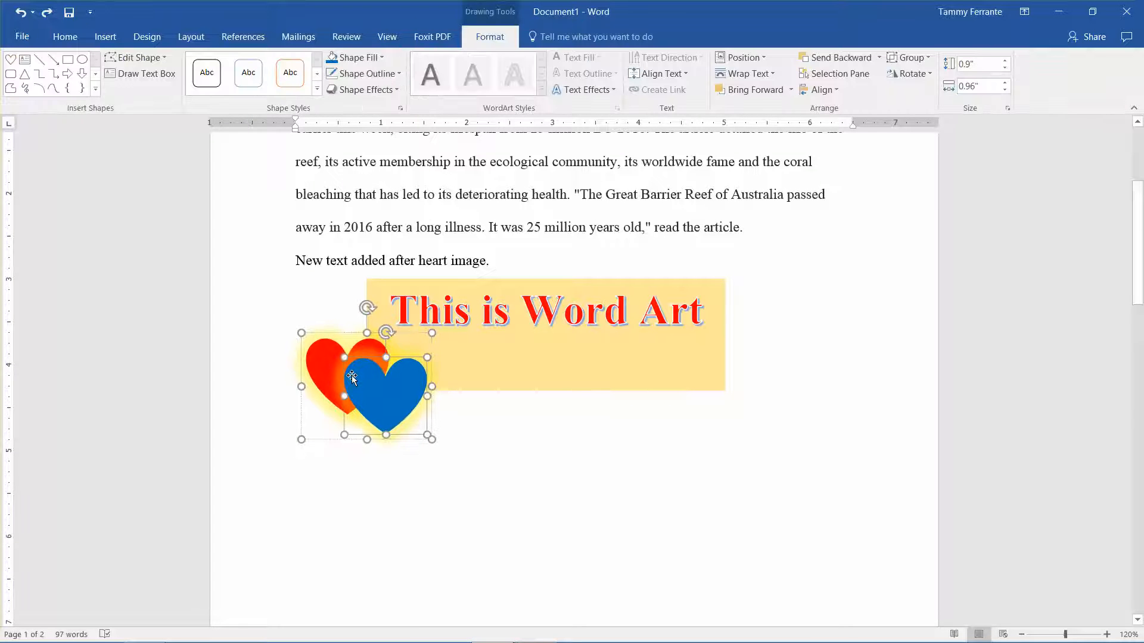
click(394, 91)
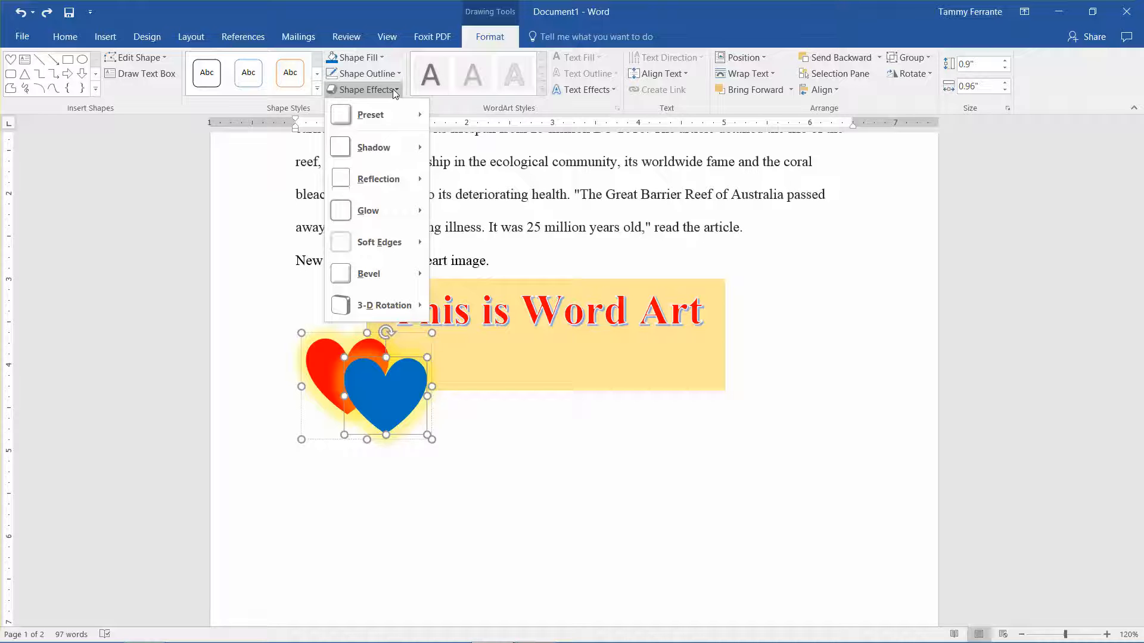
mouse_move(404, 156)
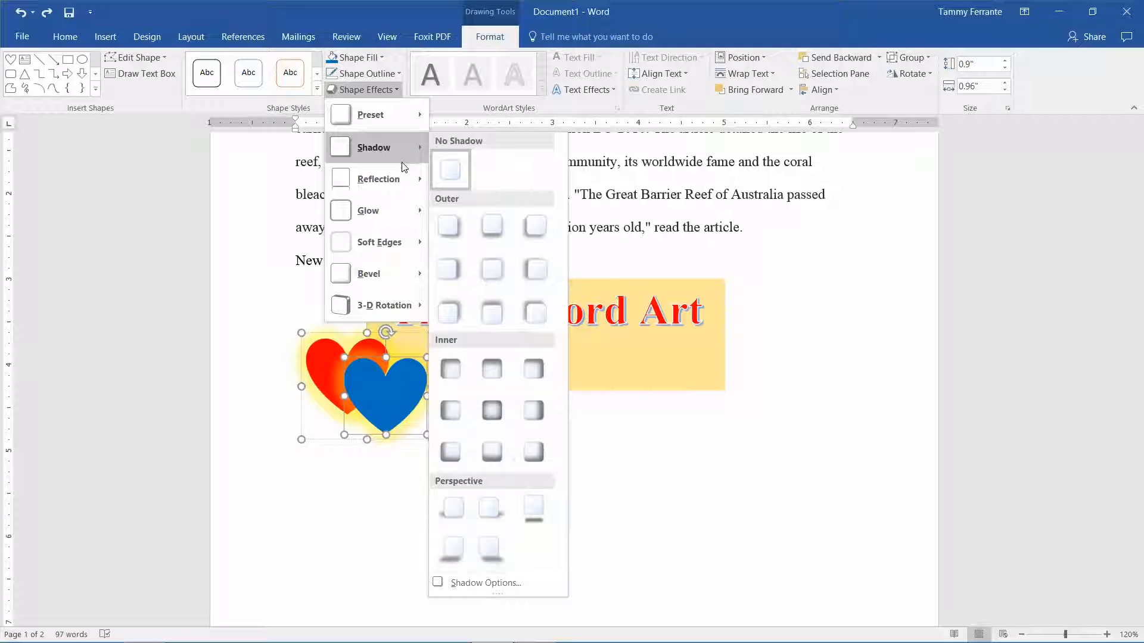
mouse_move(399, 209)
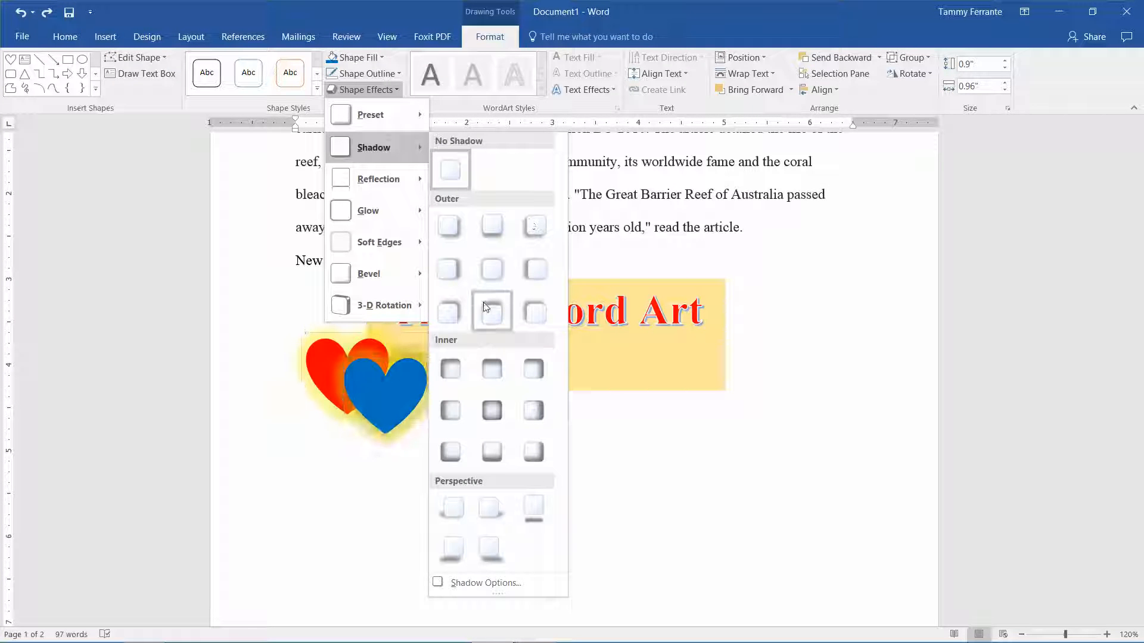
click(466, 372)
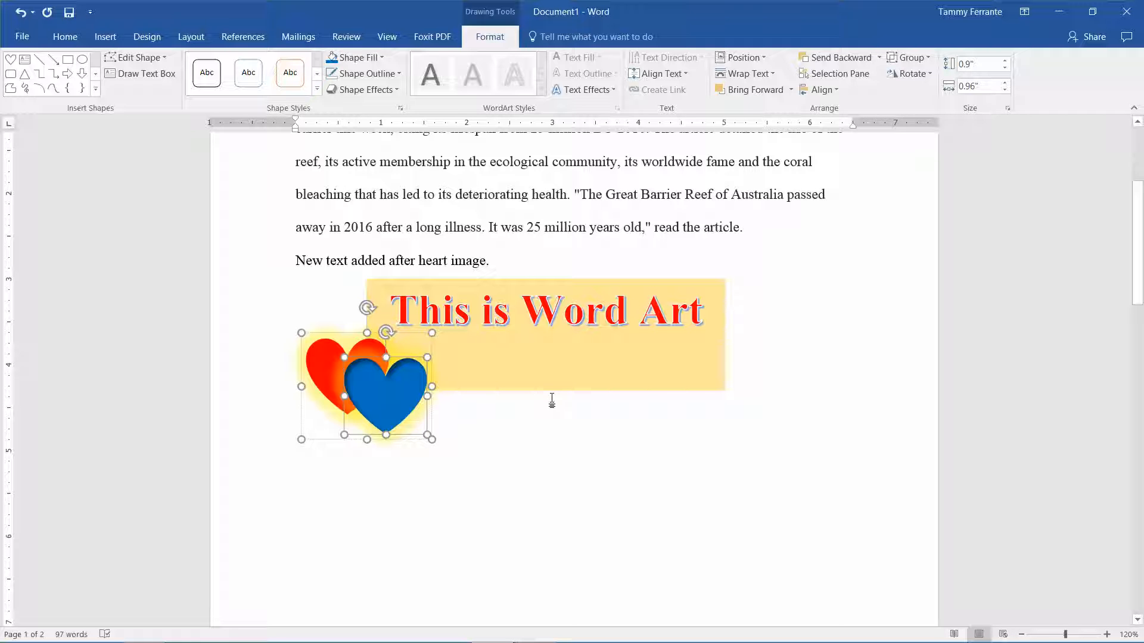
click(552, 401)
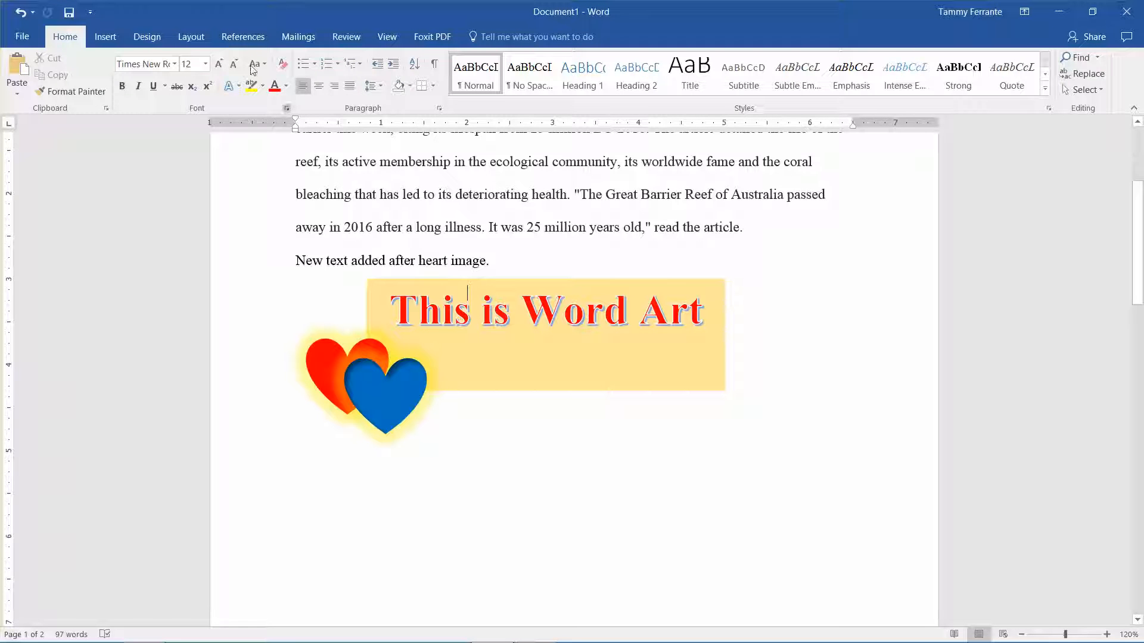
Insert a built-in text box with placeholder quote text into the document.
click(100, 37)
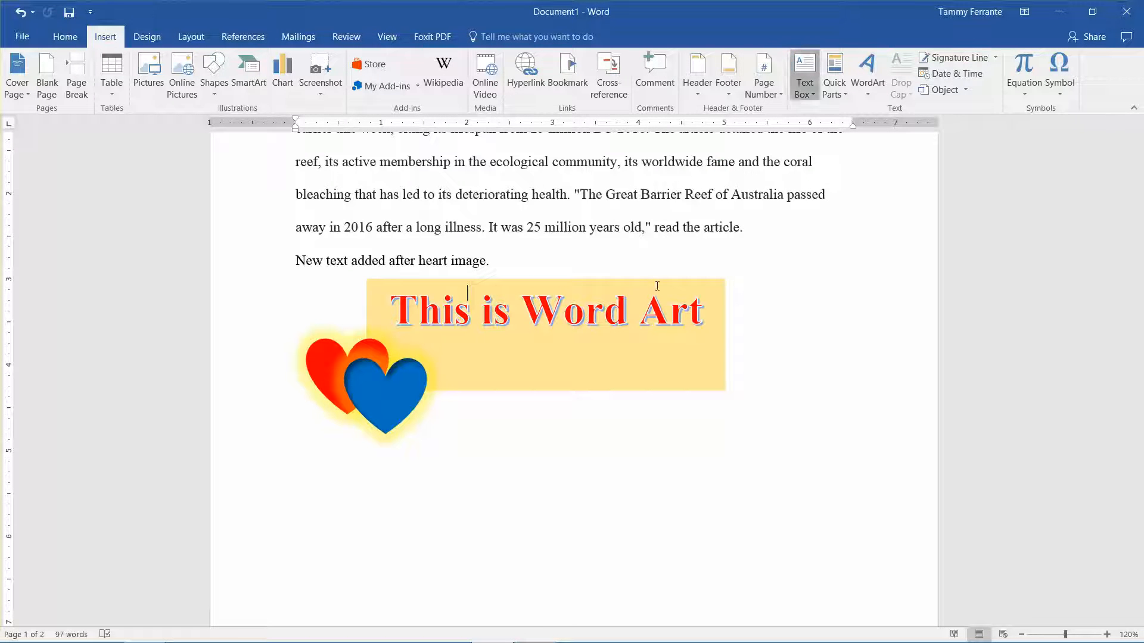
click(843, 177)
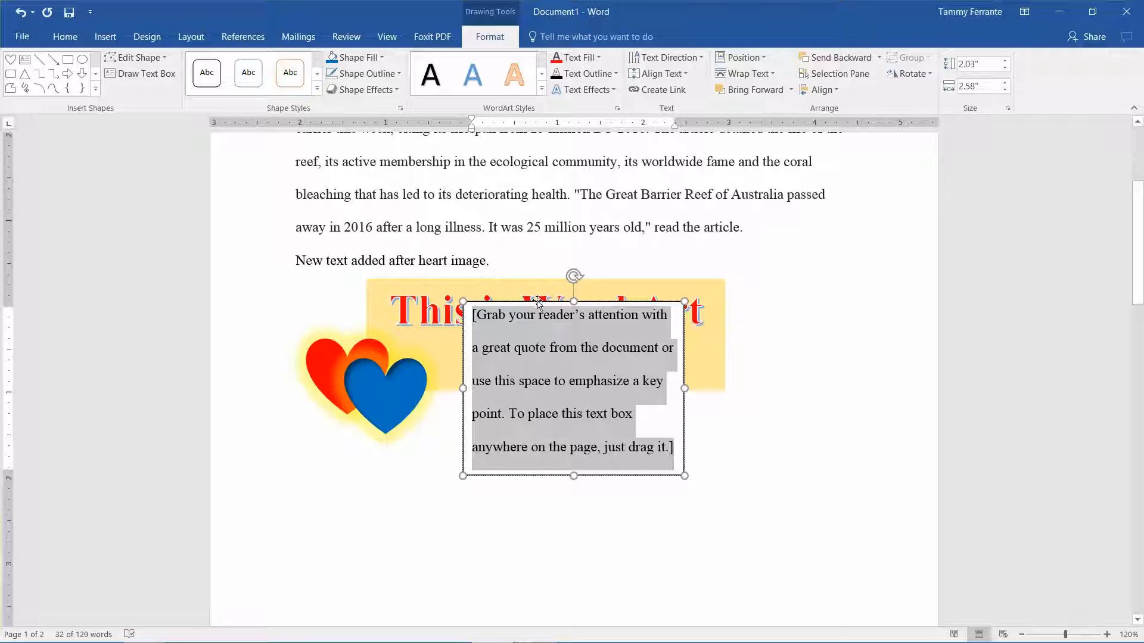
Move the text box down slightly and replace its placeholder text with the online picture of the sitting cream puppy, searching for "puppy".
drag(538, 302, 540, 351)
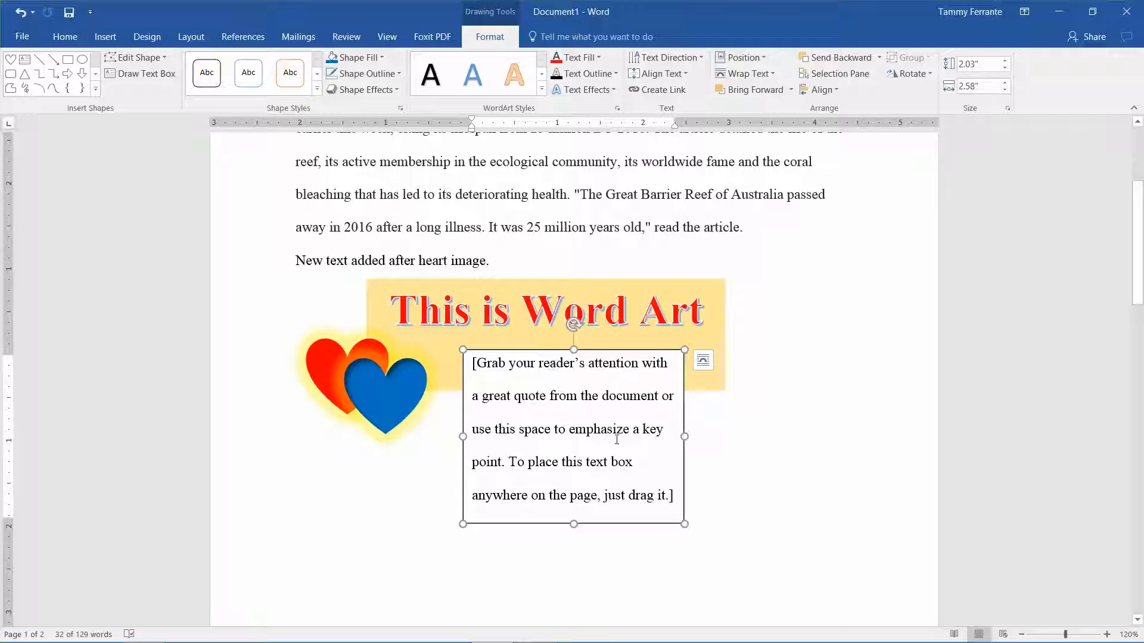
triple_click(575, 440)
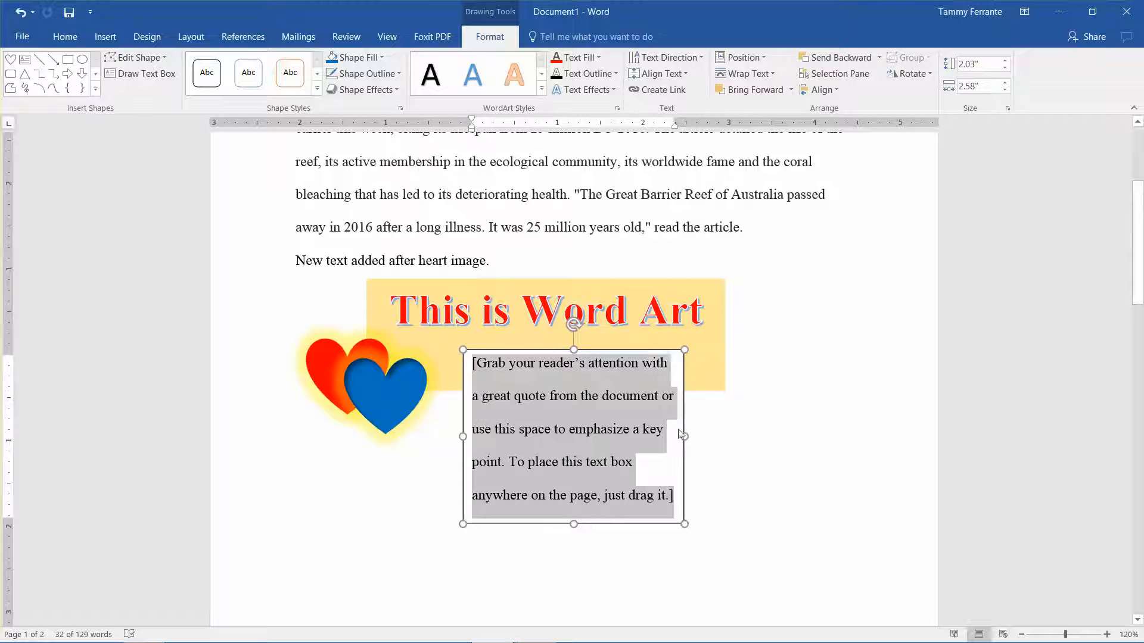
click(106, 37)
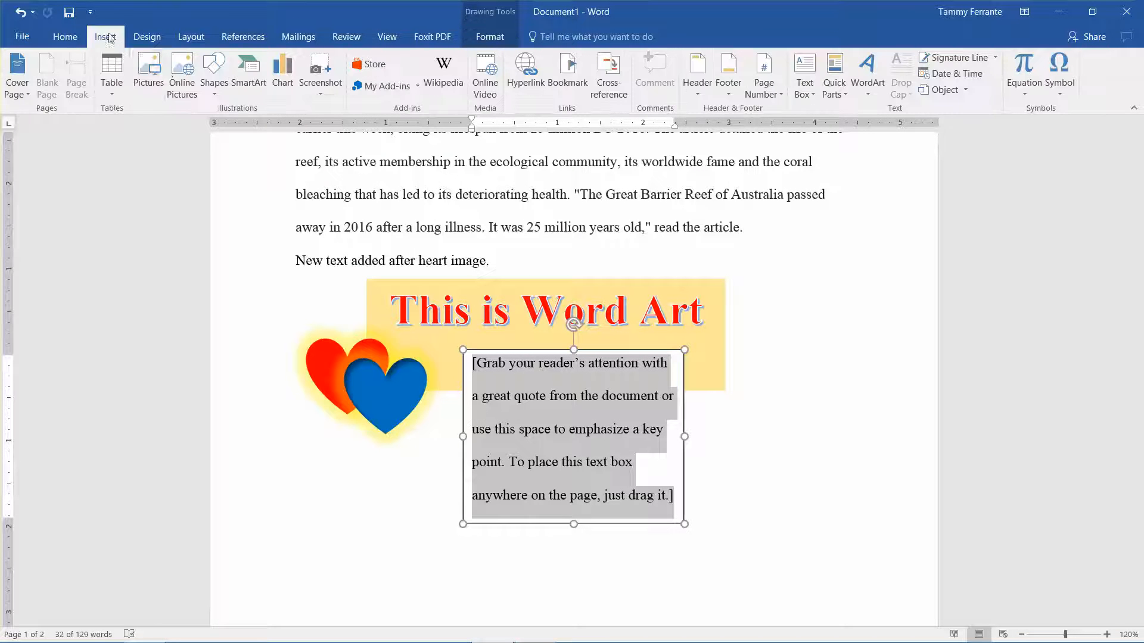
click(181, 76)
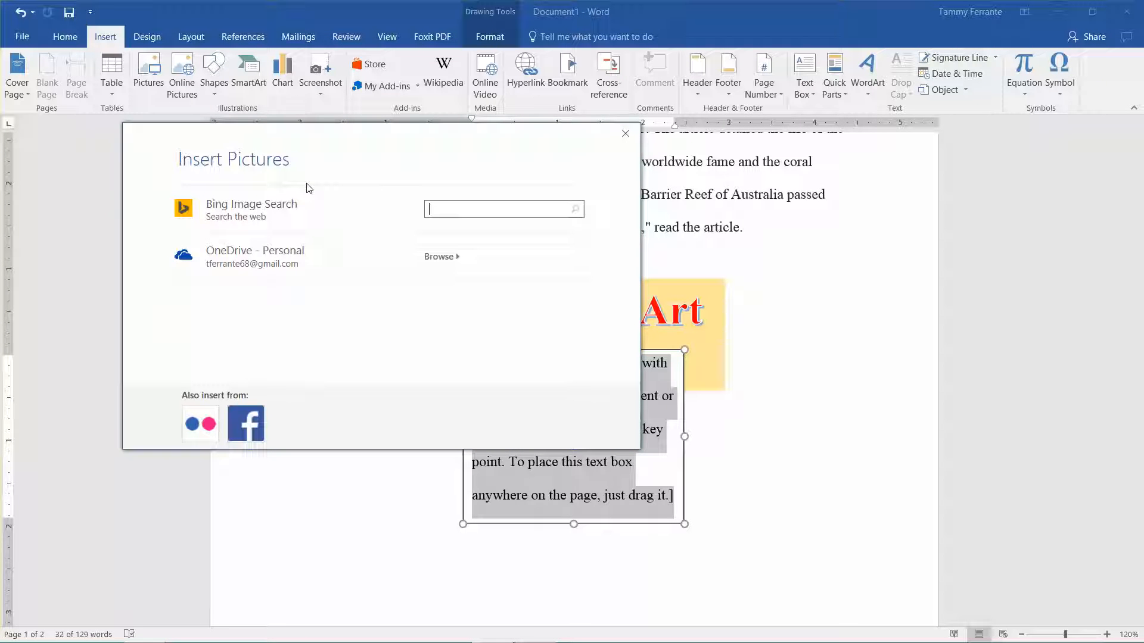
text(puppy)
key(Return)
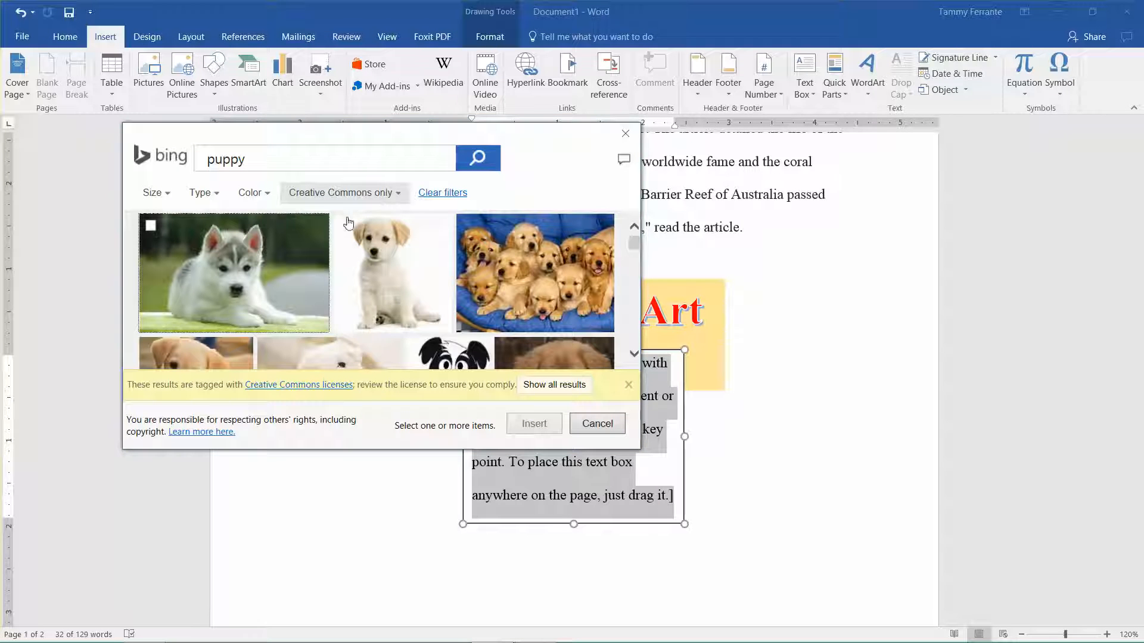
click(354, 239)
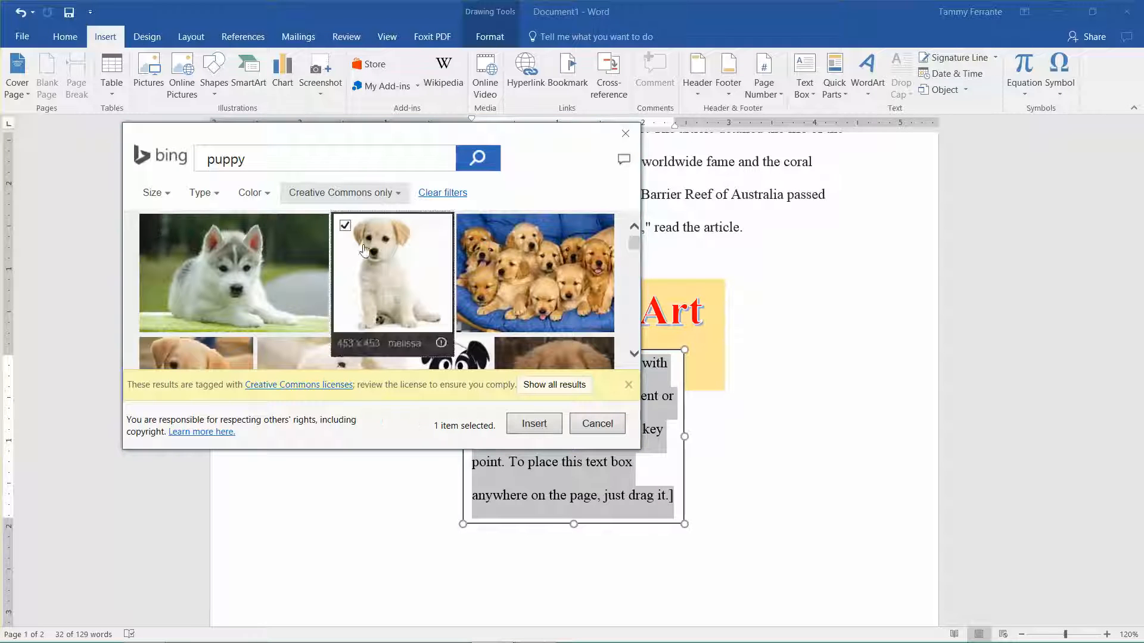
click(532, 424)
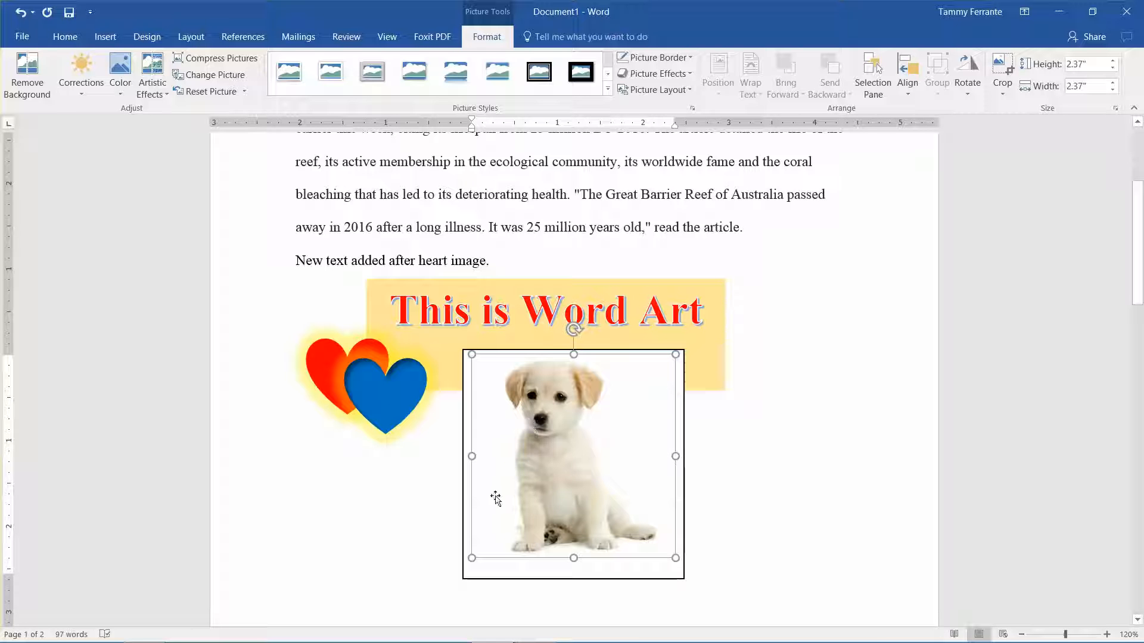
Move the text box with the puppy picture over the right end of the WordArt box.
click(462, 495)
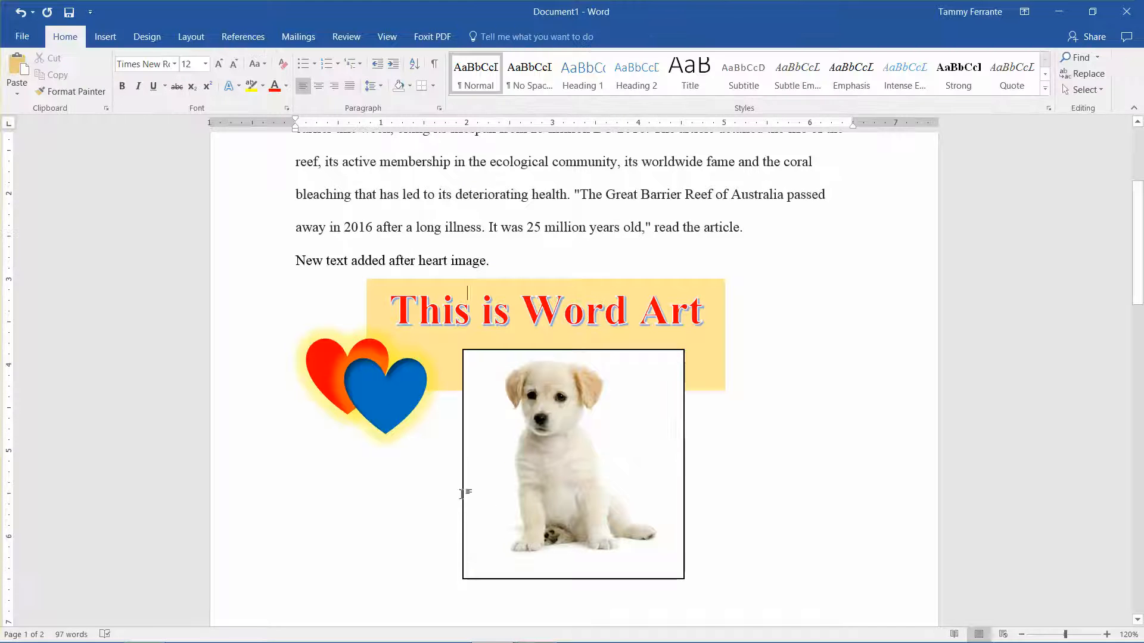
click(509, 565)
drag(509, 565, 617, 562)
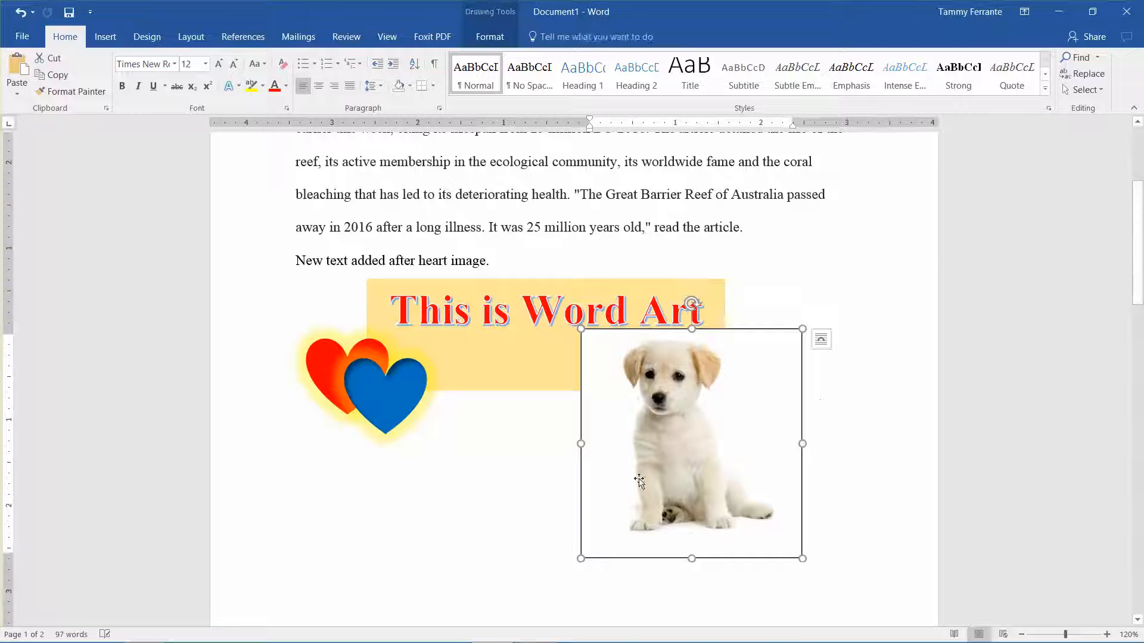
Try pasting a copy of the puppy picture after "New text added after heart image." and relocating it to the paragraph above, and undo it.
right_click(662, 472)
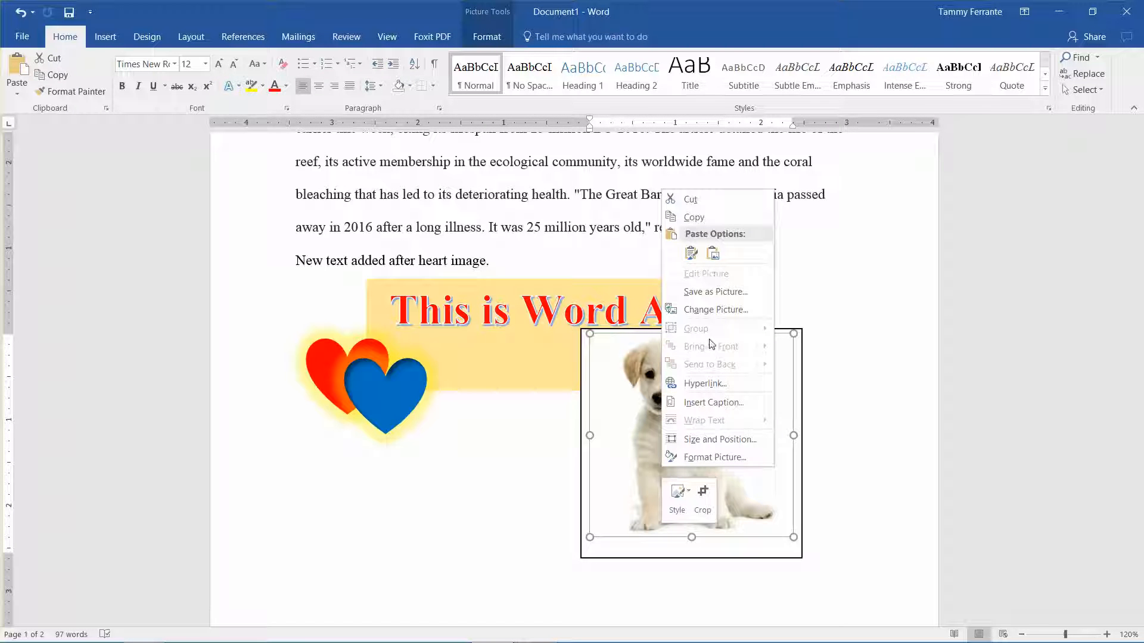
click(689, 216)
click(568, 258)
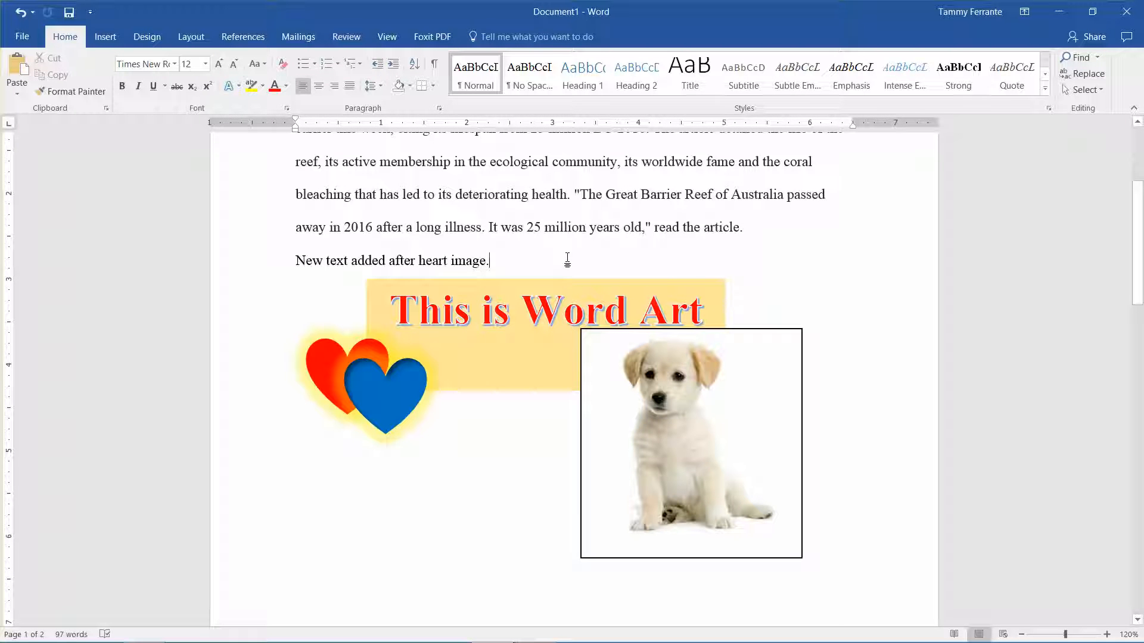
key(ctrl+v)
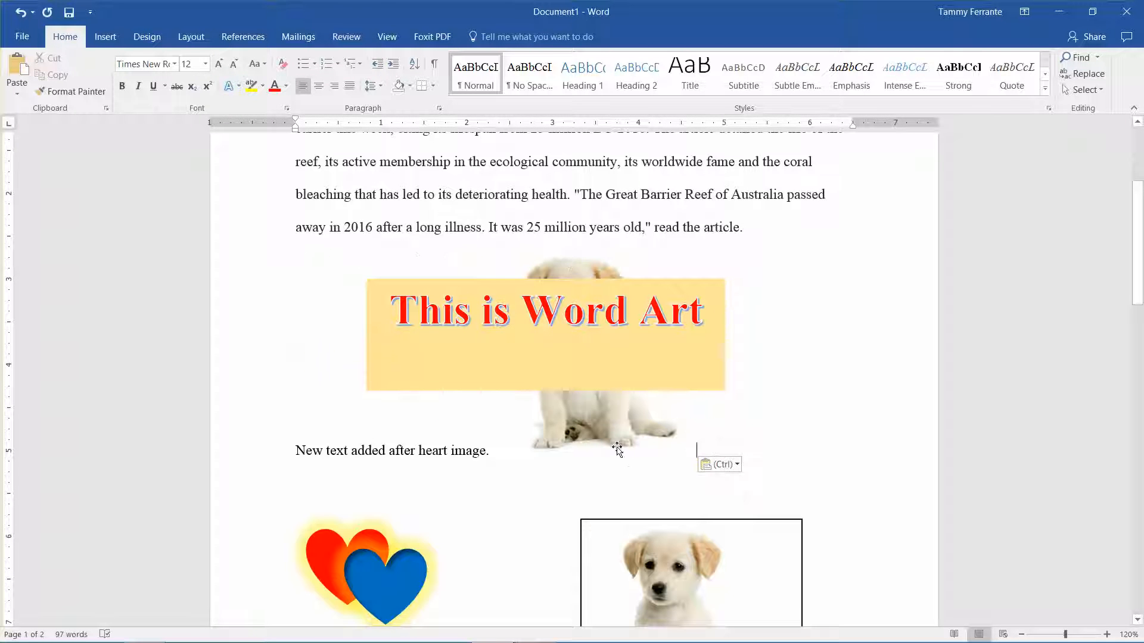
drag(610, 436, 775, 233)
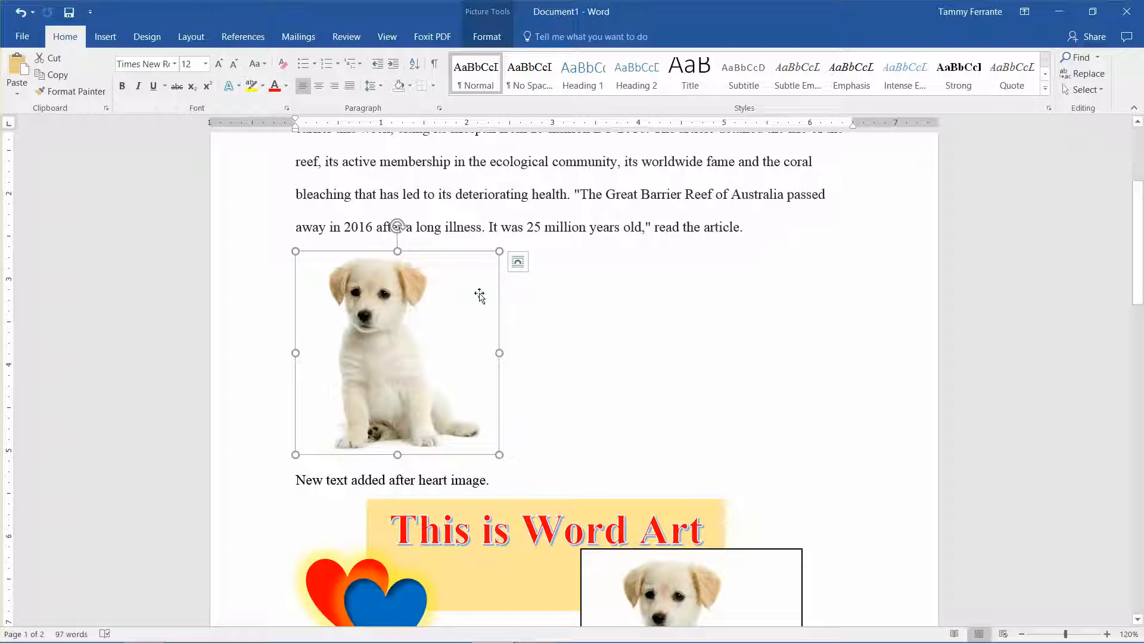
key(ctrl+z)
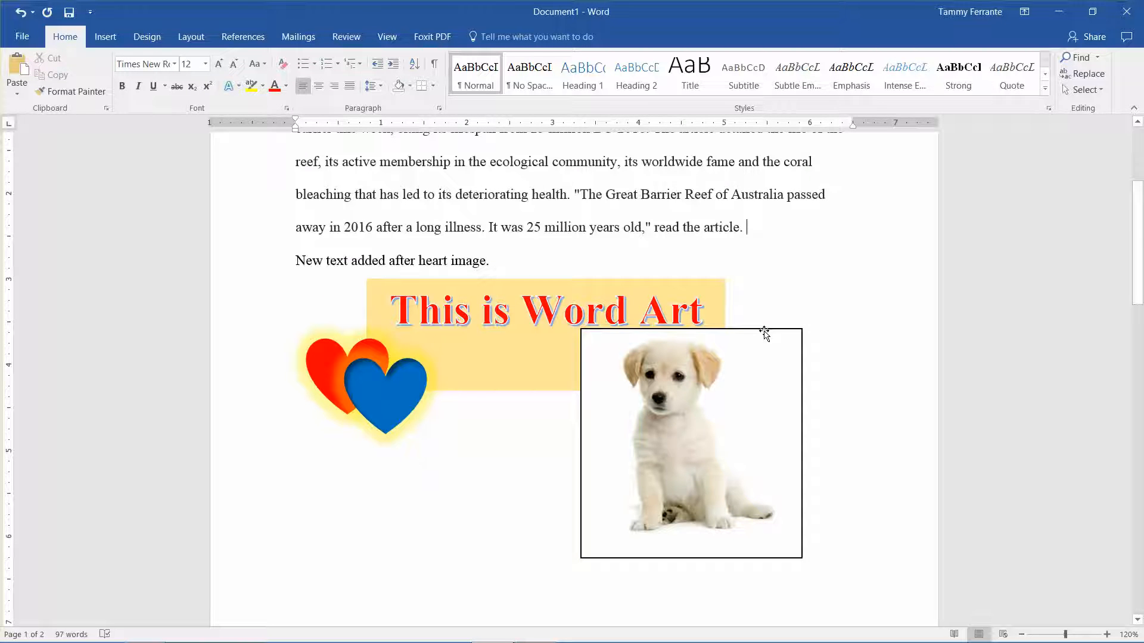
Move the puppy text box into the right side of the body paragraph and shift the WordArt box down below it.
mouse_move(765, 333)
mouse_down()
mouse_move(846, 209)
mouse_move(834, 152)
mouse_move(817, 134)
mouse_move(818, 212)
mouse_move(811, 255)
mouse_move(797, 257)
mouse_up()
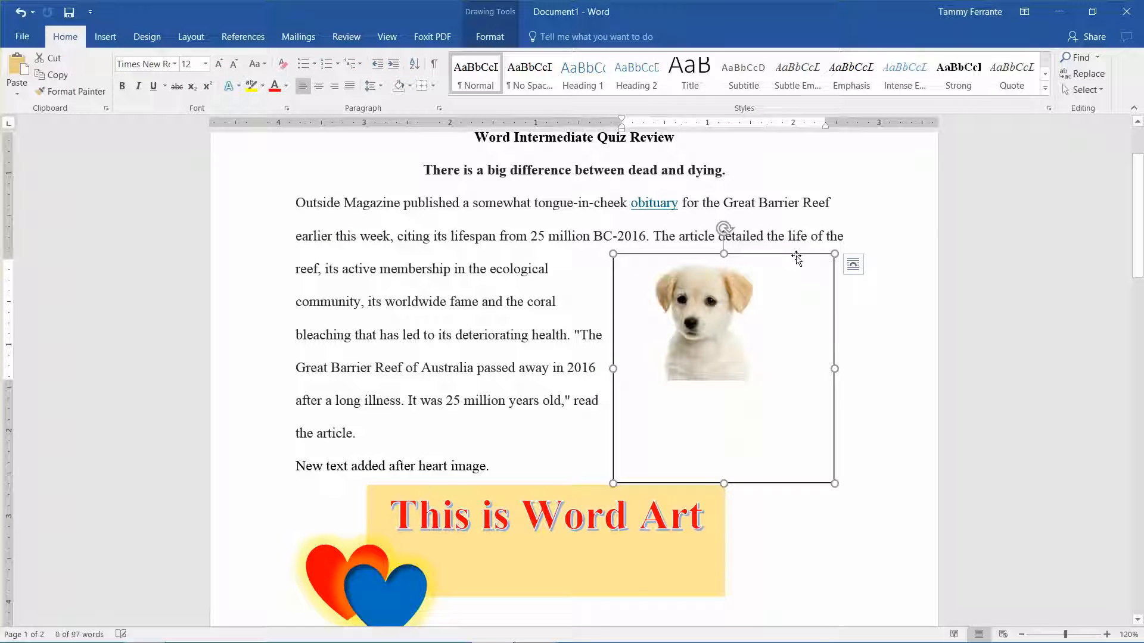
click(722, 540)
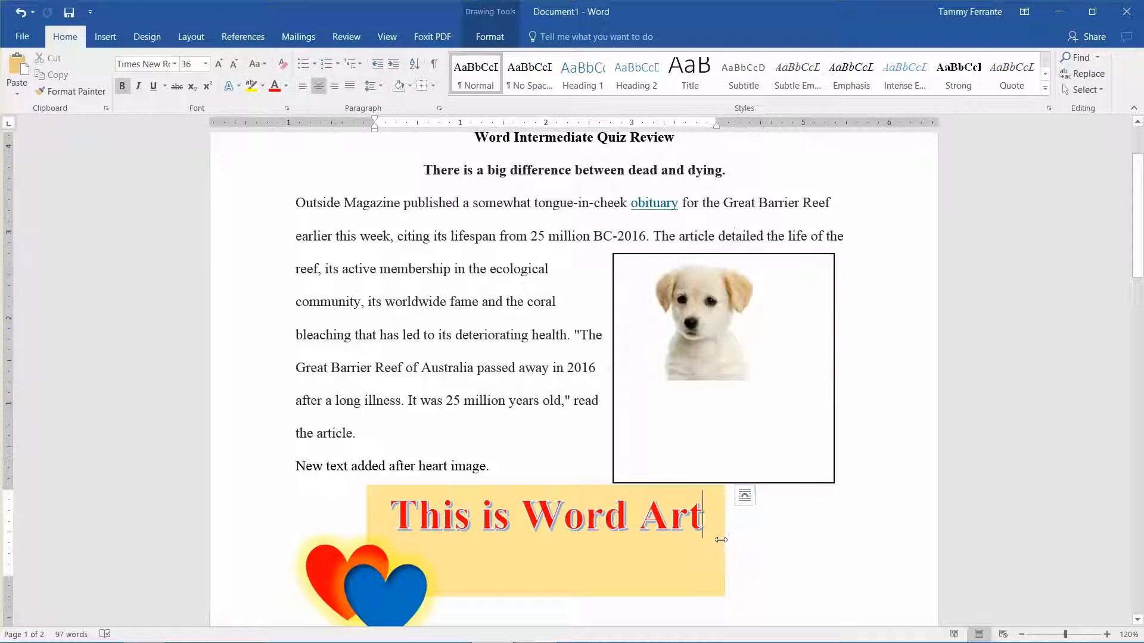
click(724, 540)
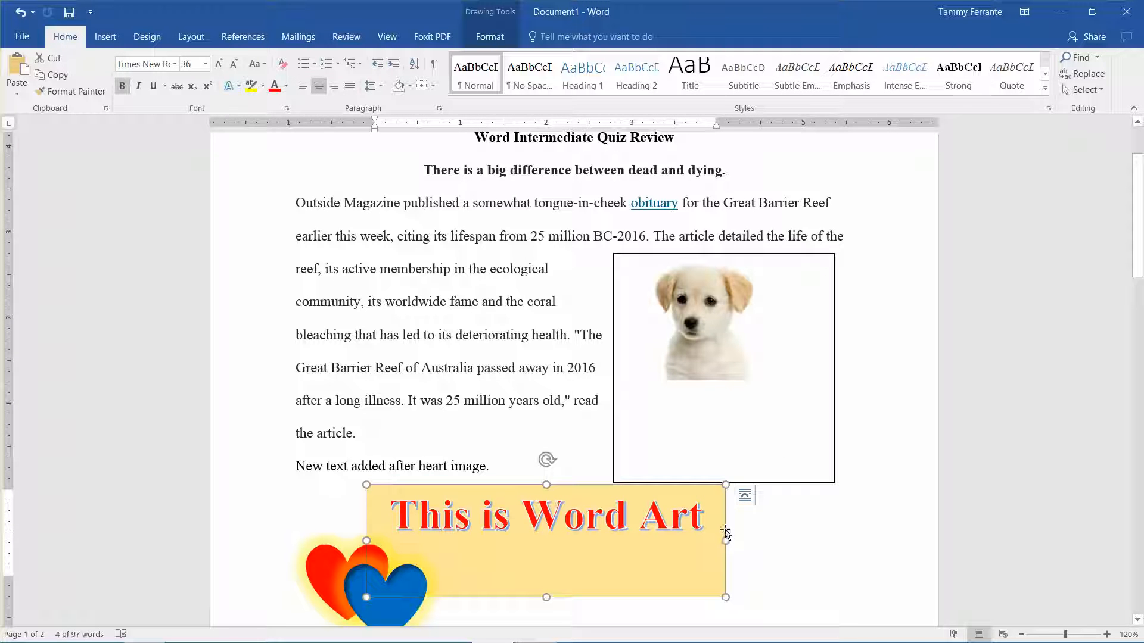
drag(724, 532, 724, 567)
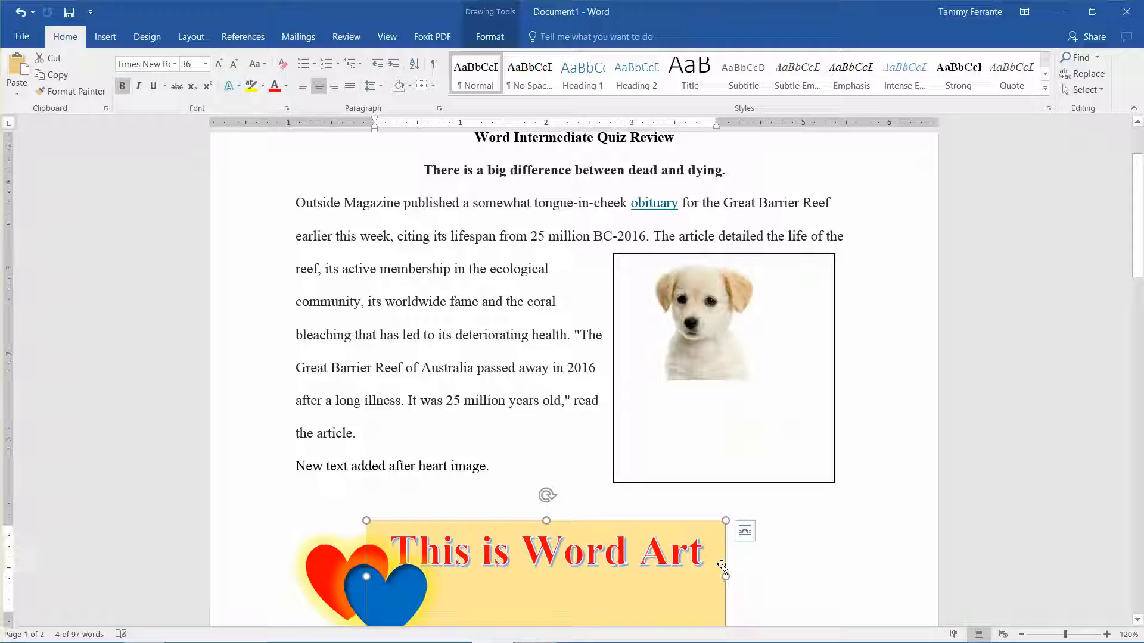
Extend the puppy text box downward to a height of about 2.9" and remove its outline.
click(766, 483)
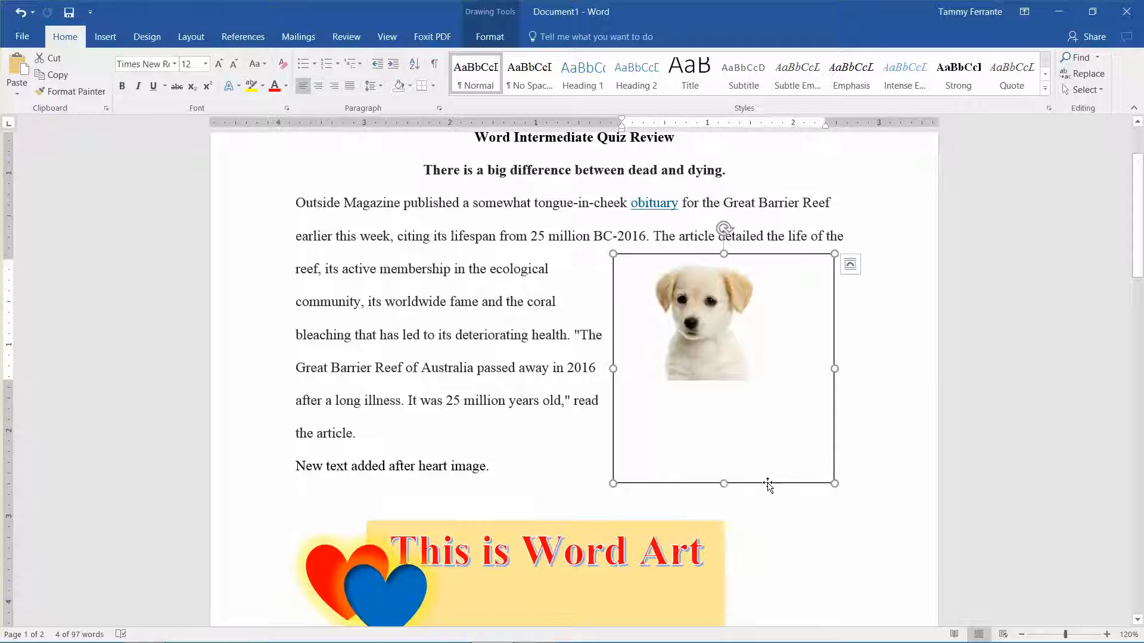
drag(724, 484, 724, 503)
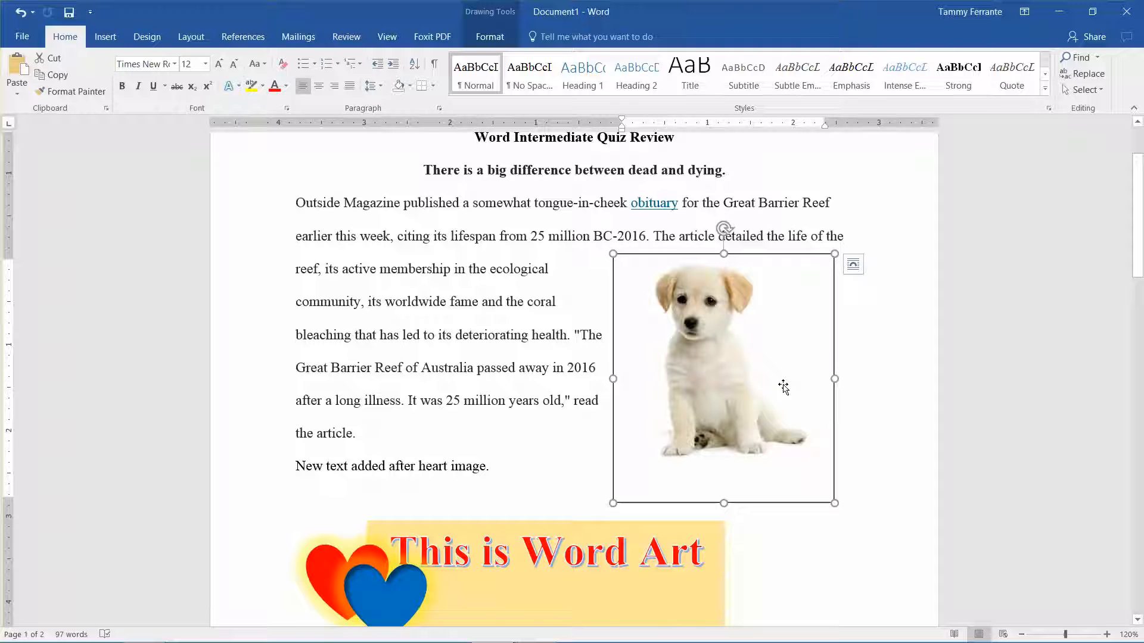
double_click(613, 417)
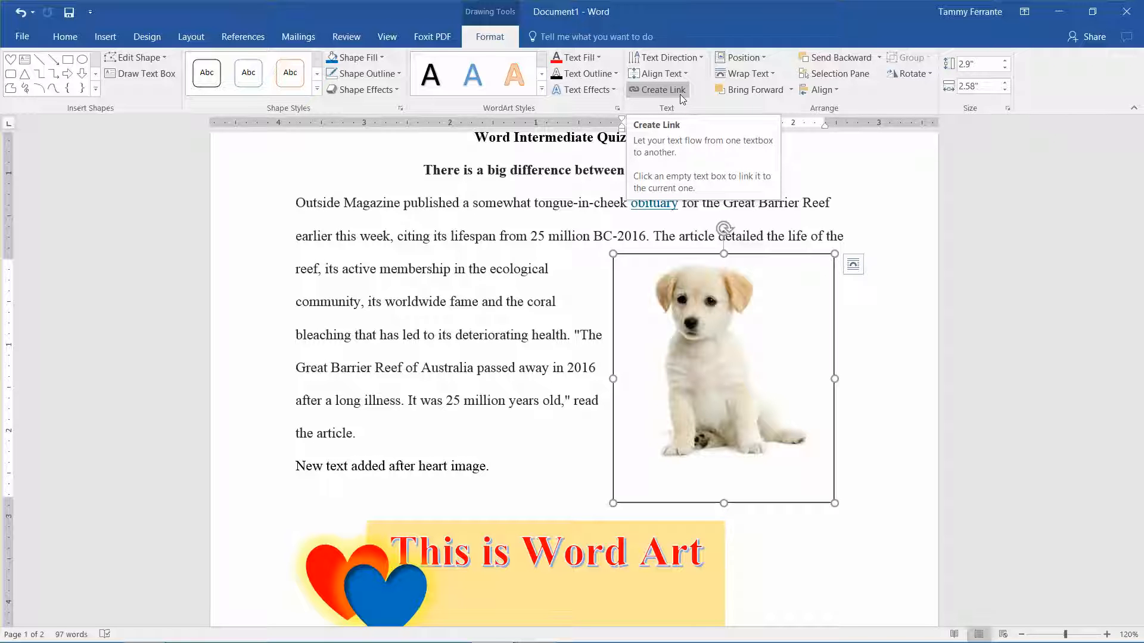
click(398, 74)
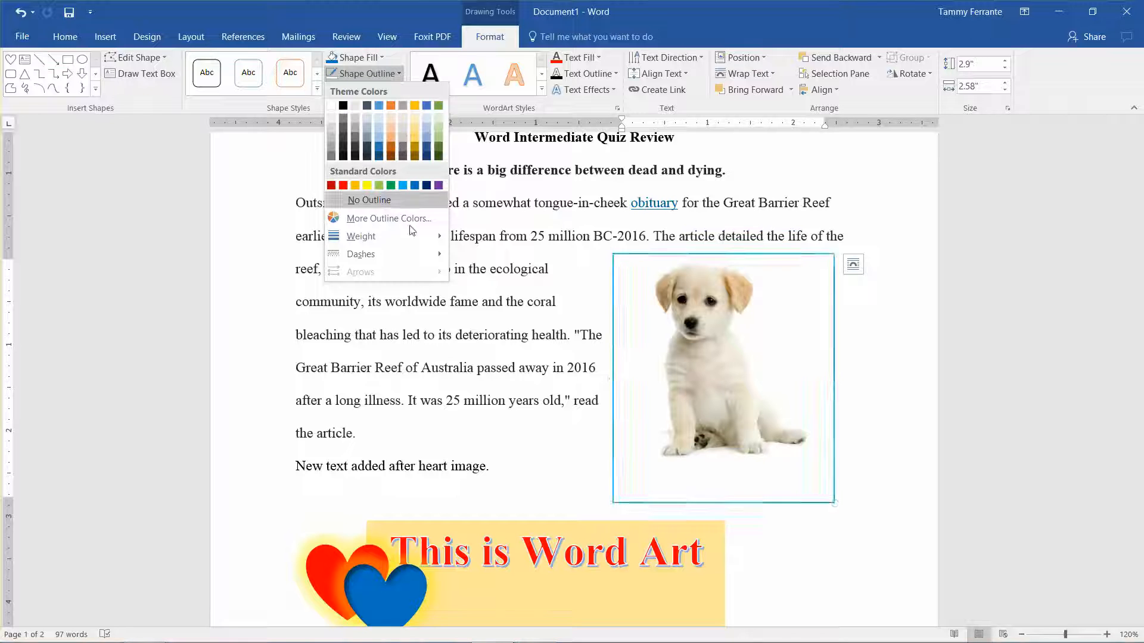
mouse_move(408, 236)
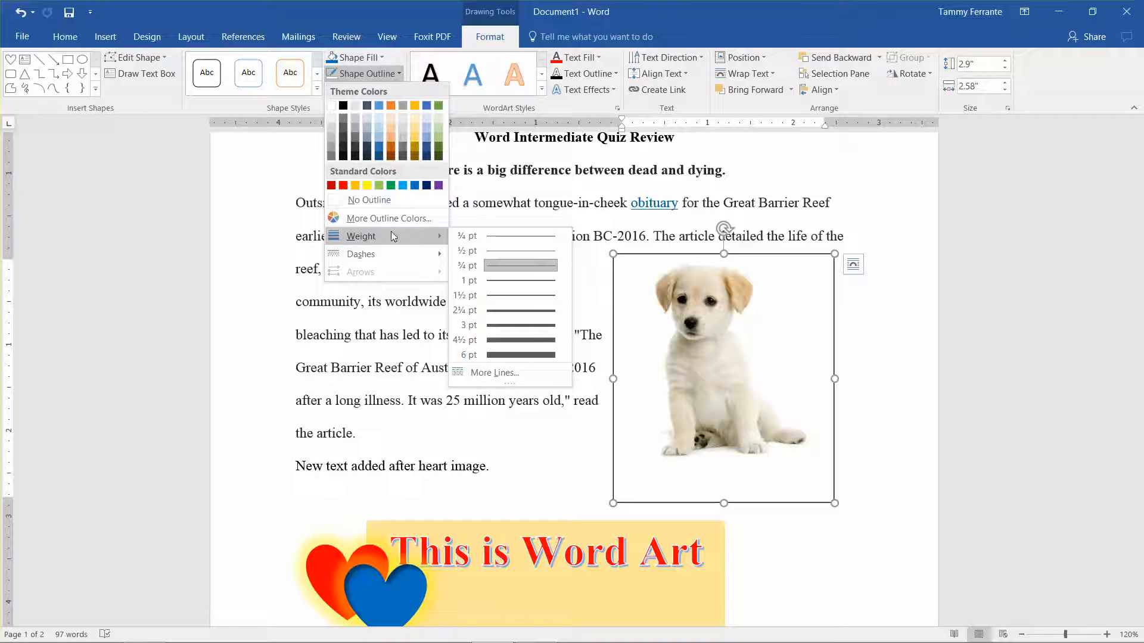
click(370, 199)
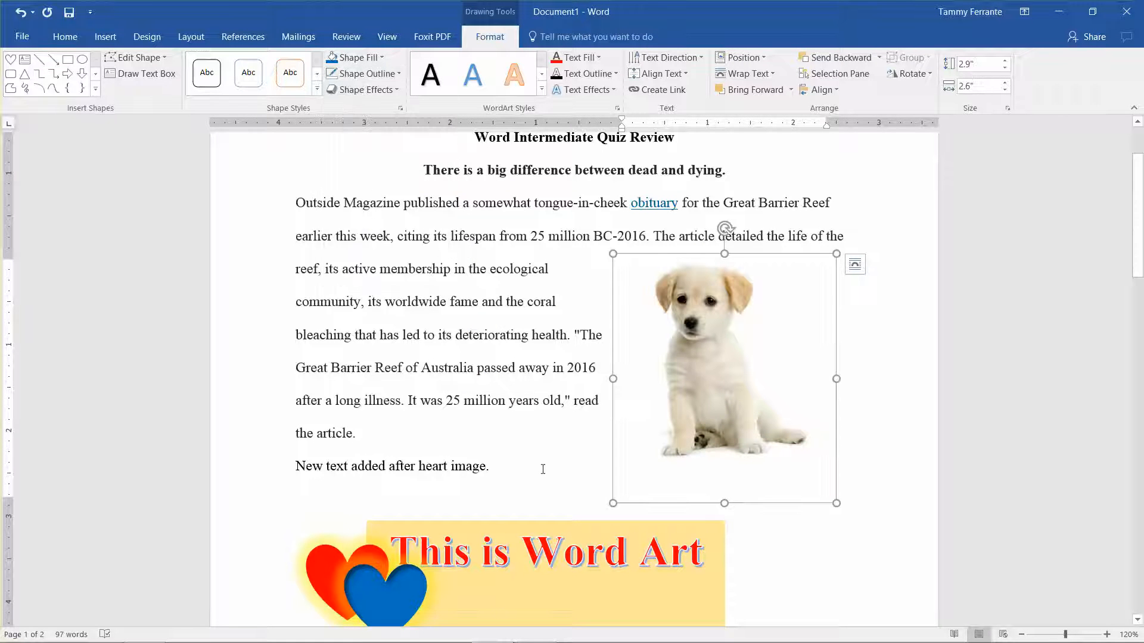
click(535, 504)
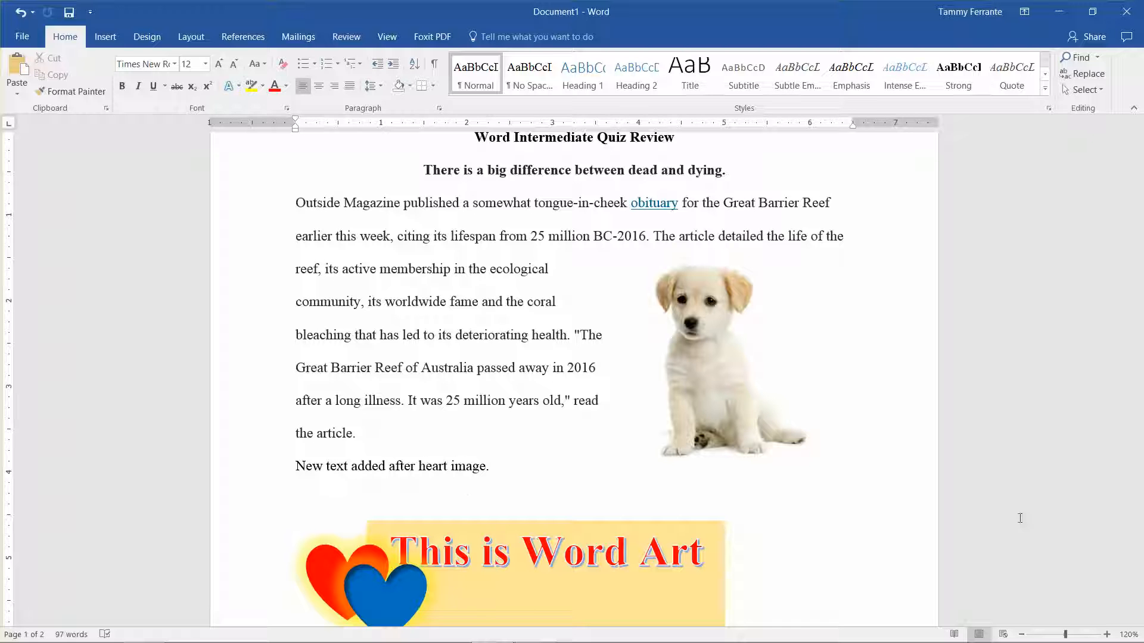
Rotate the grouped hearts slightly counterclockwise and move them down a little over the WordArt box's left edge.
drag(1135, 239, 1135, 279)
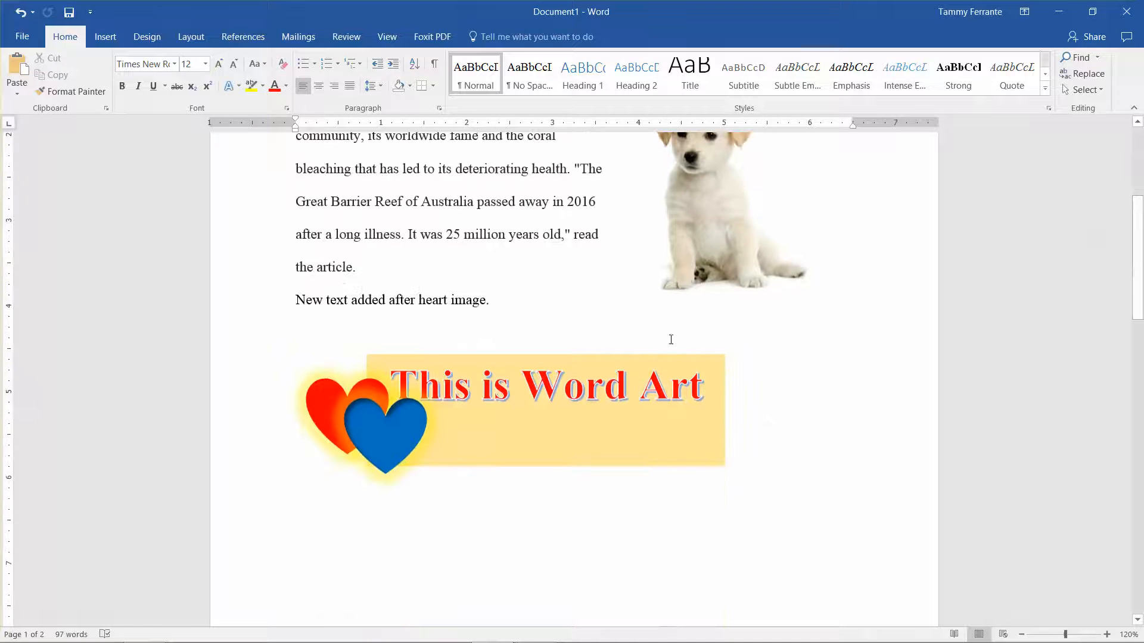
click(377, 437)
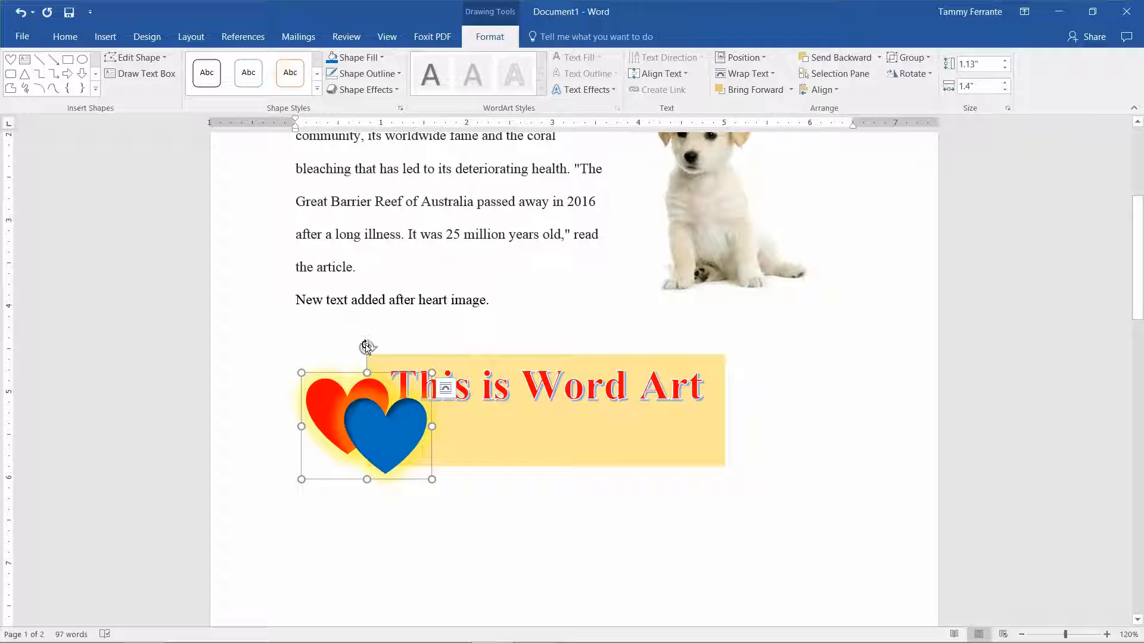
drag(366, 345, 355, 390)
drag(358, 390, 359, 416)
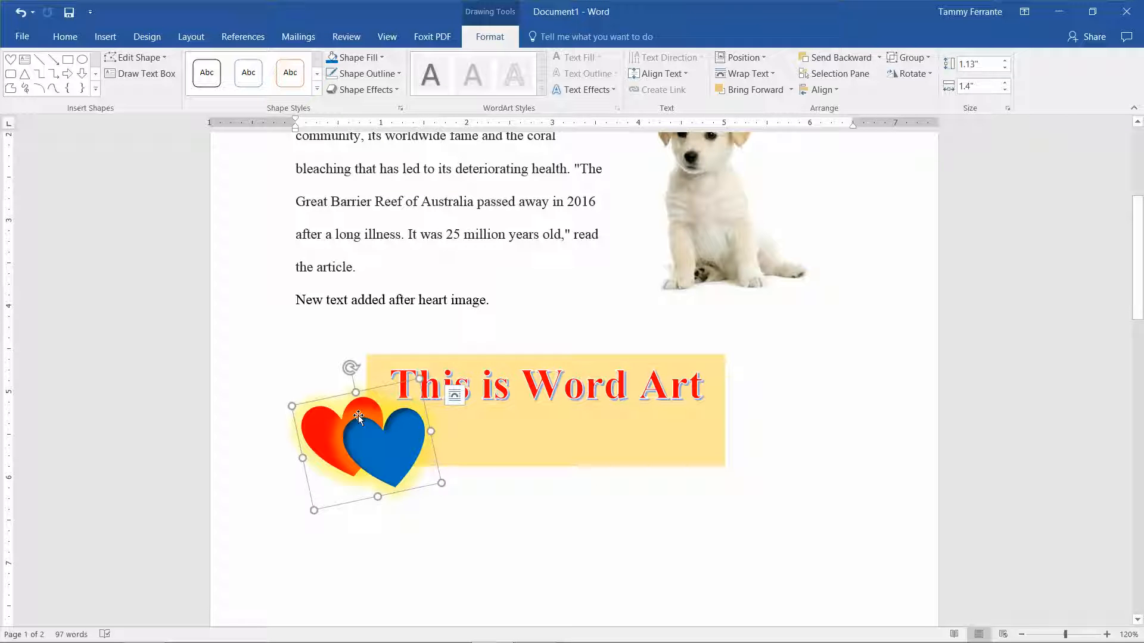
click(926, 74)
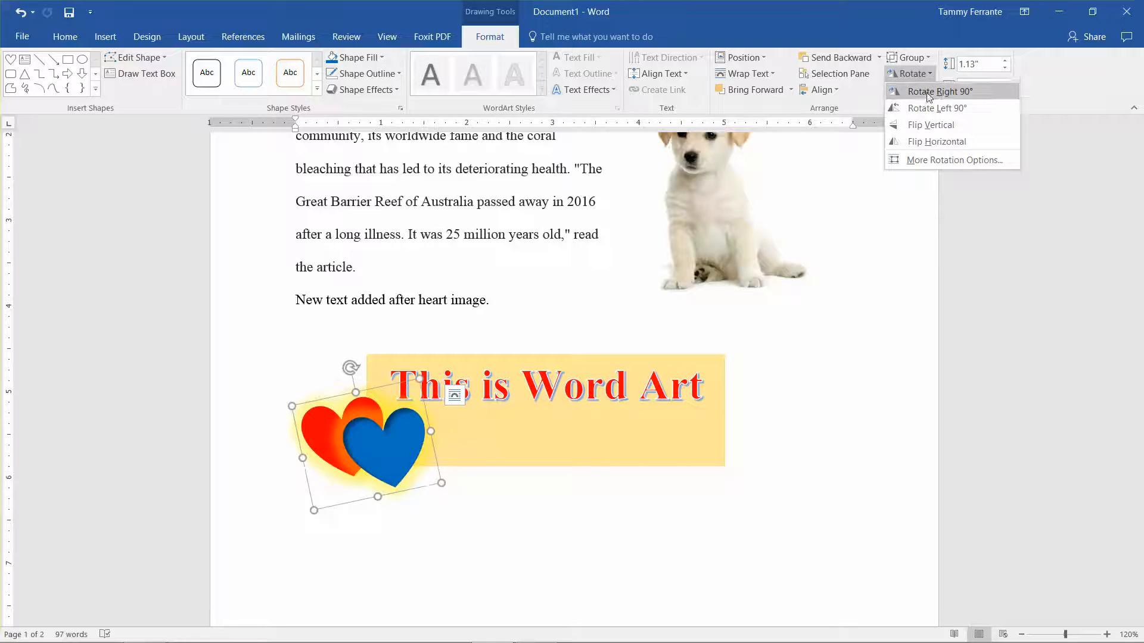
click(864, 247)
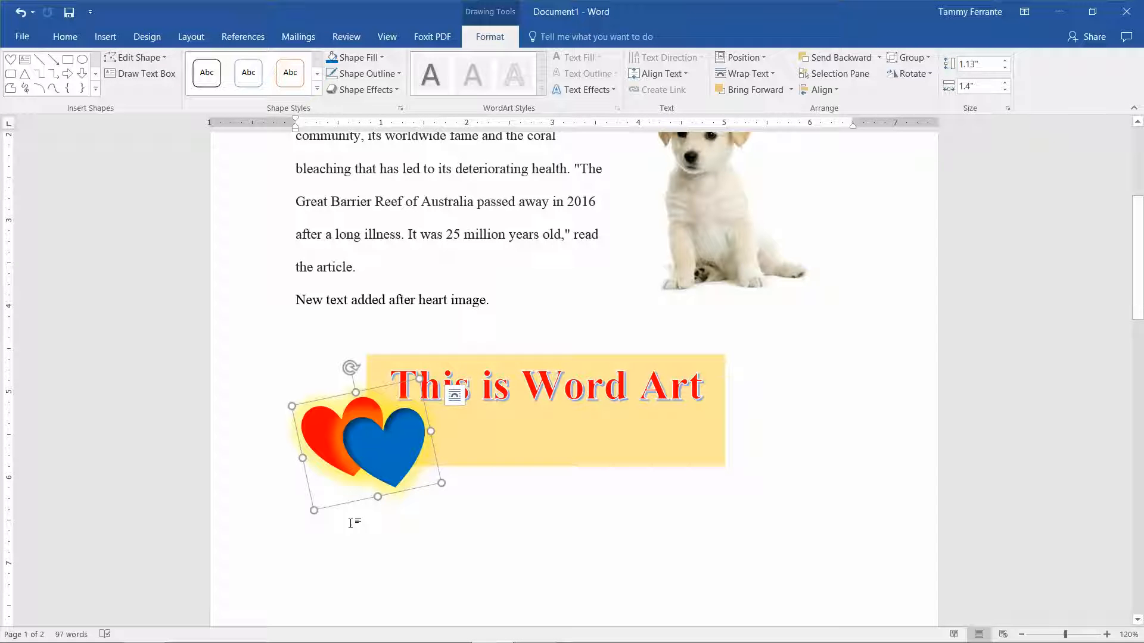
Resize the grouped hearts to a height of 1.3" and a width of 1.5".
mouse_move(442, 483)
mouse_down()
mouse_move(531, 534)
mouse_move(470, 528)
mouse_move(430, 481)
mouse_up()
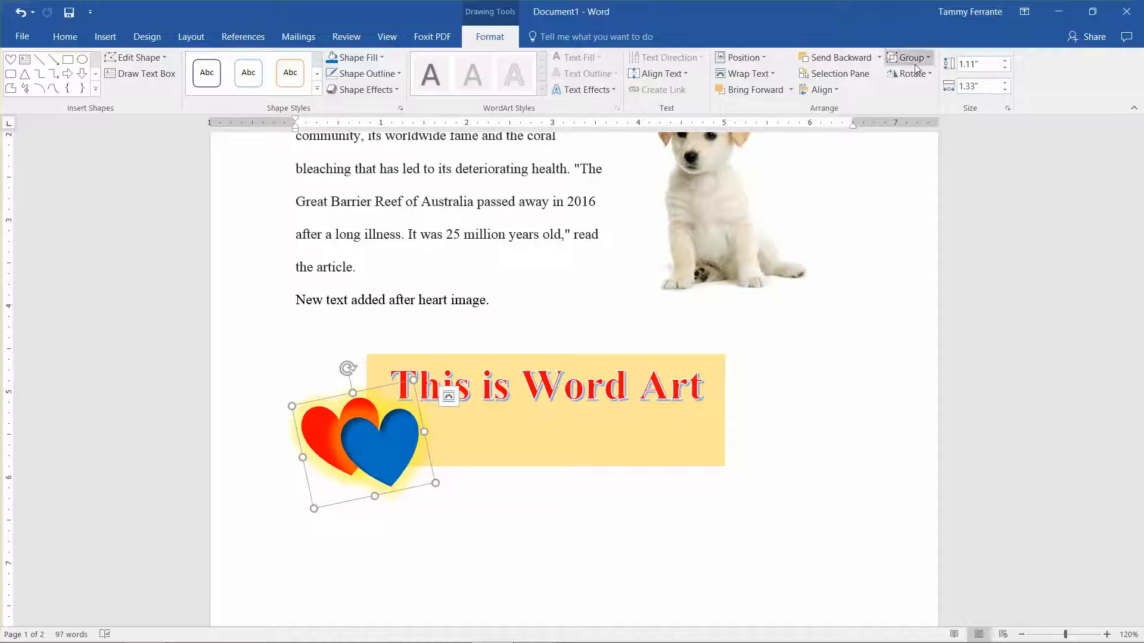
click(1005, 61)
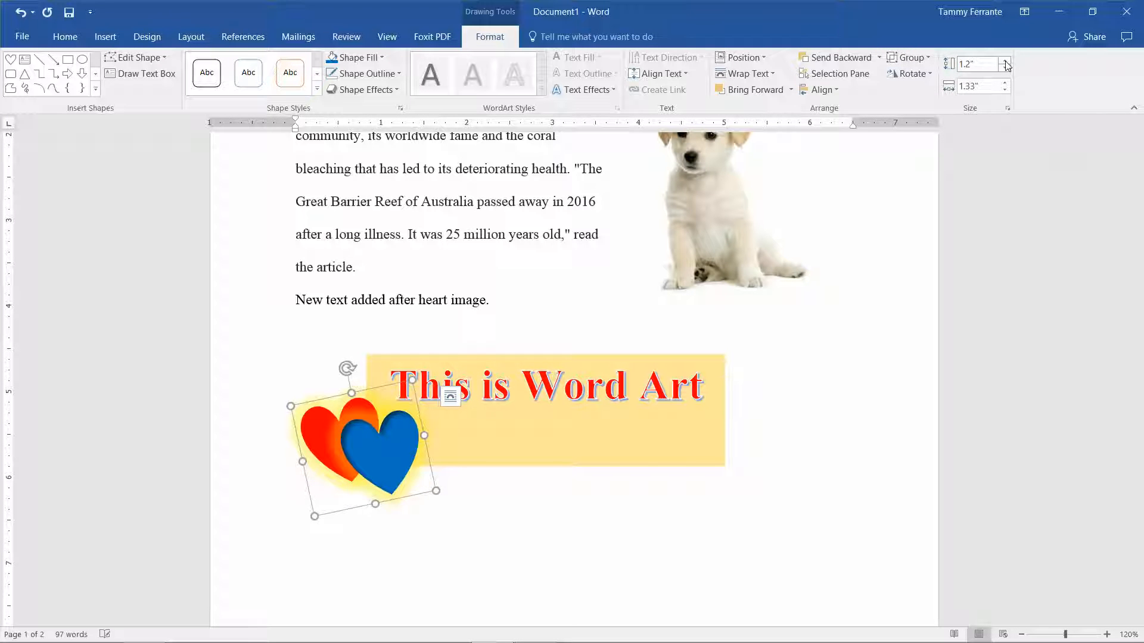
click(1006, 62)
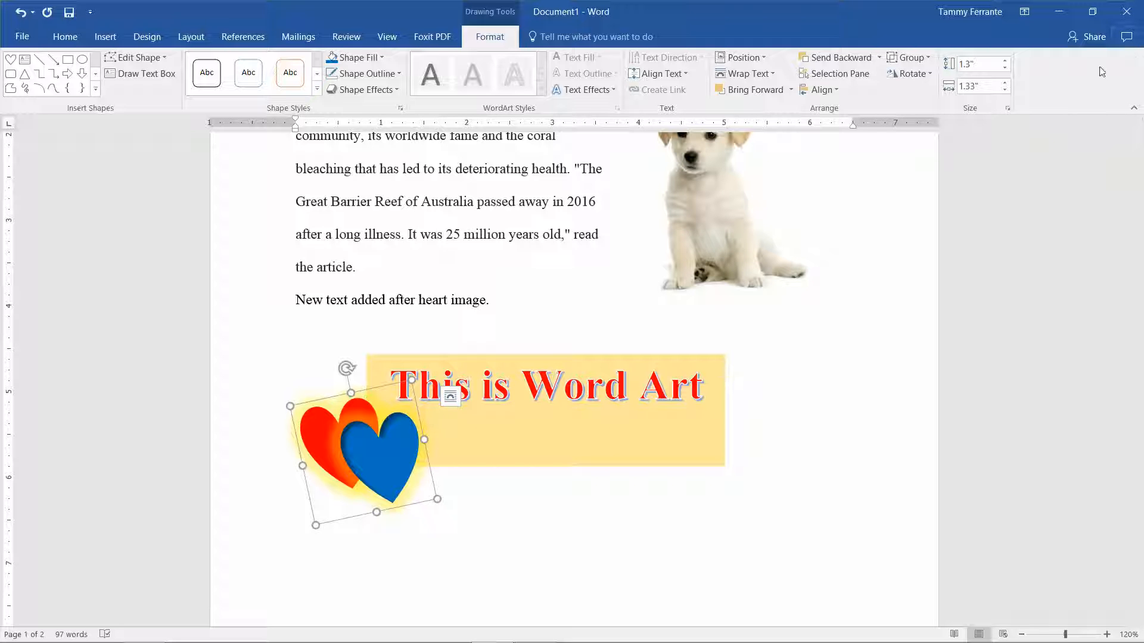
click(1006, 84)
click(1007, 83)
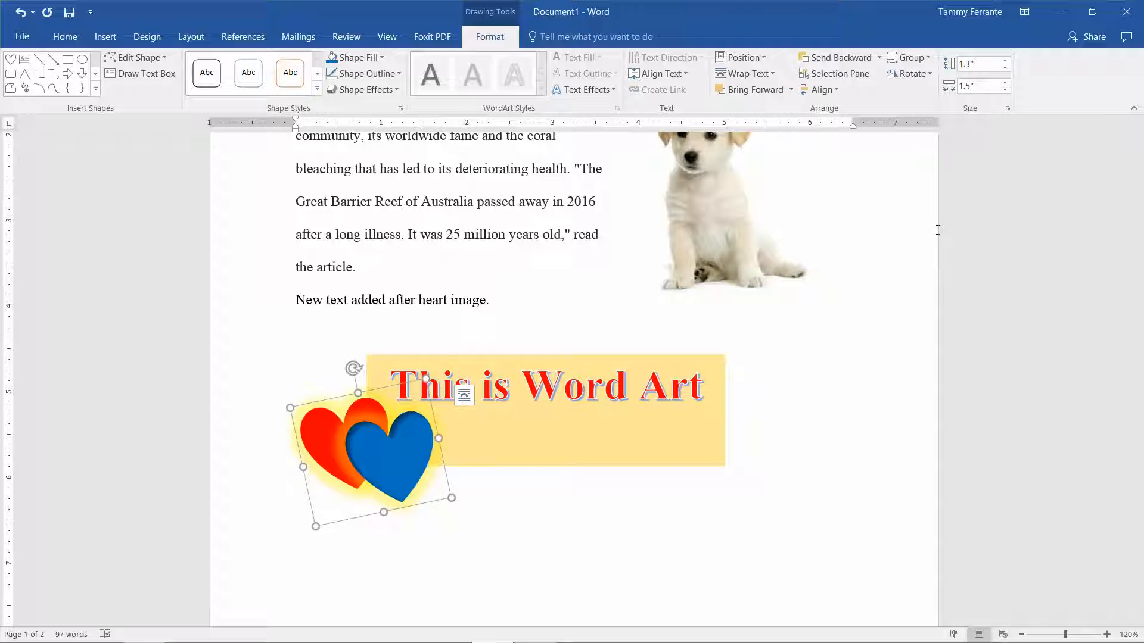
Review the position, text wrapping and size settings in the grouped hearts' layout options and accept them.
right_click(402, 441)
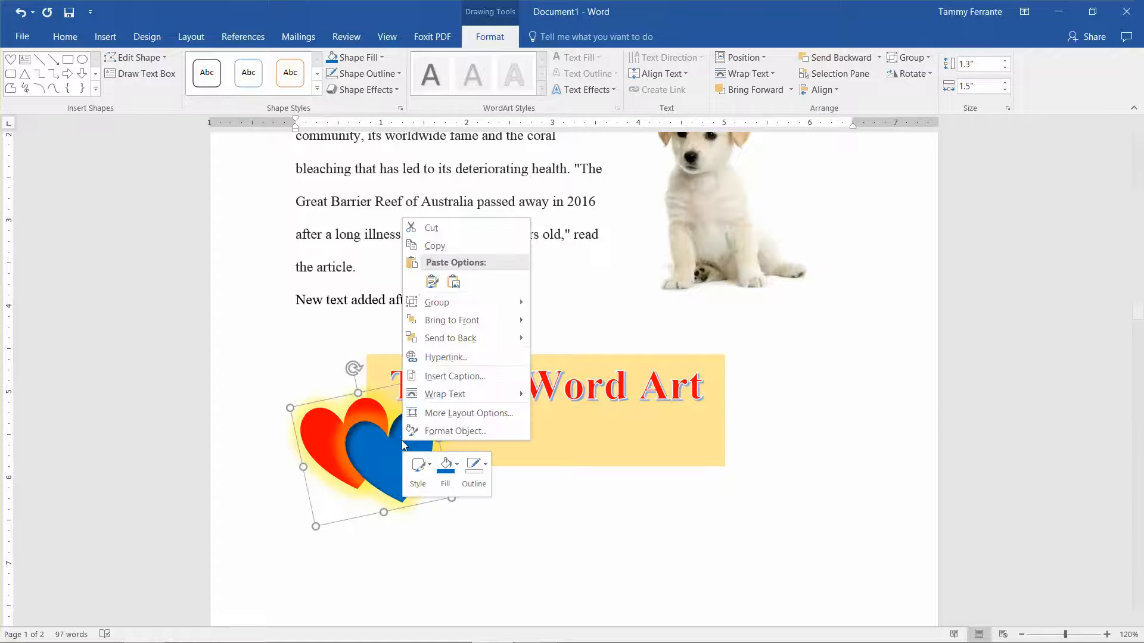
click(463, 413)
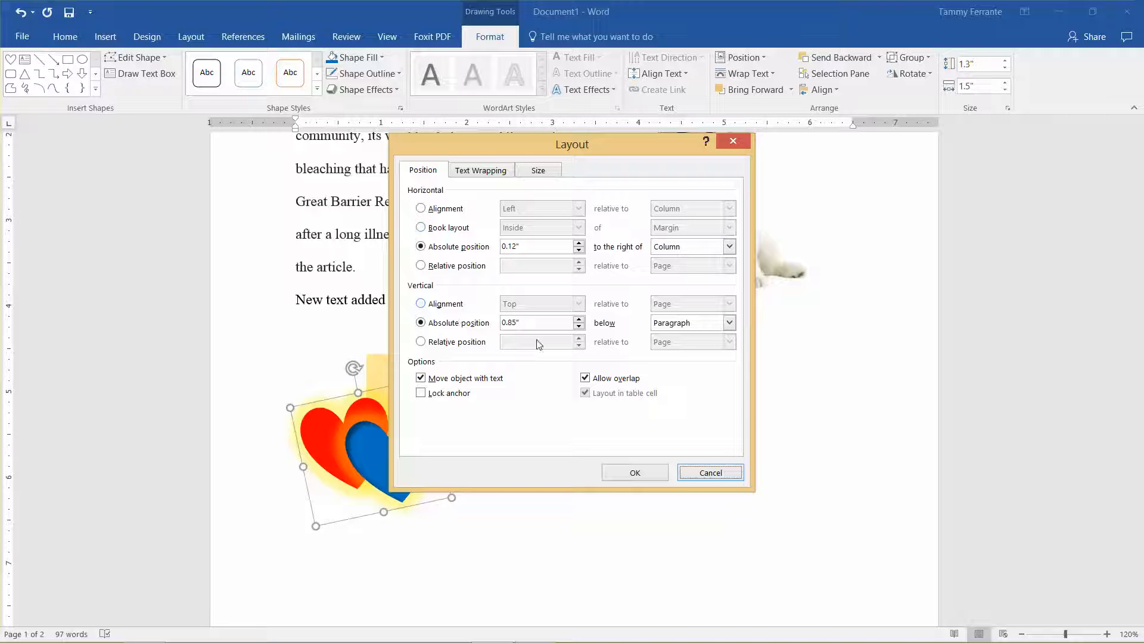
click(484, 171)
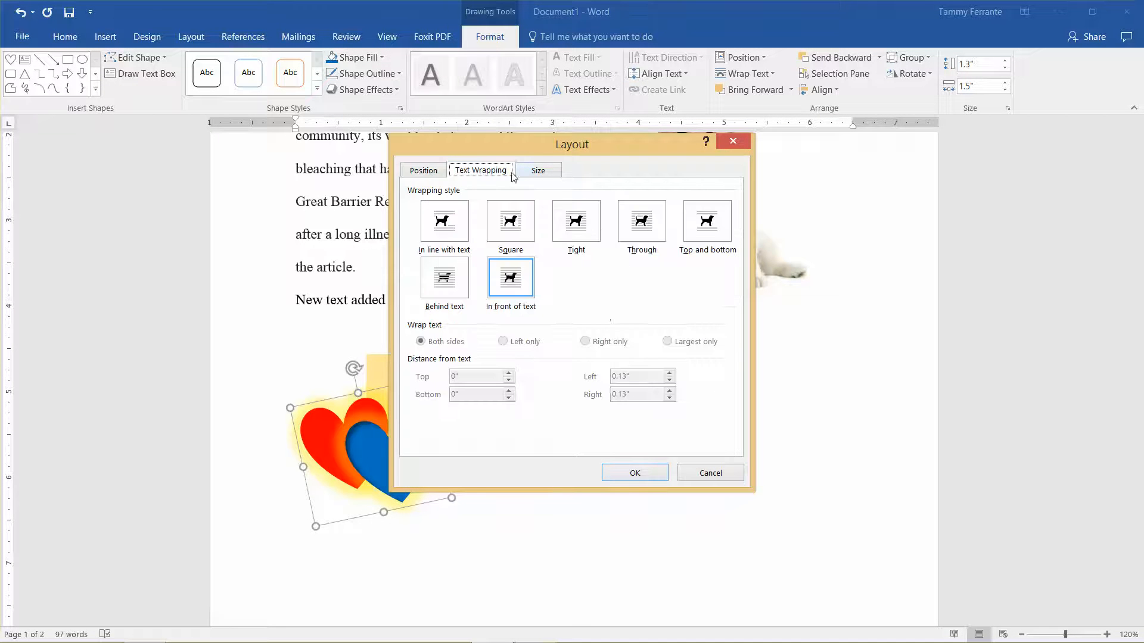
click(549, 177)
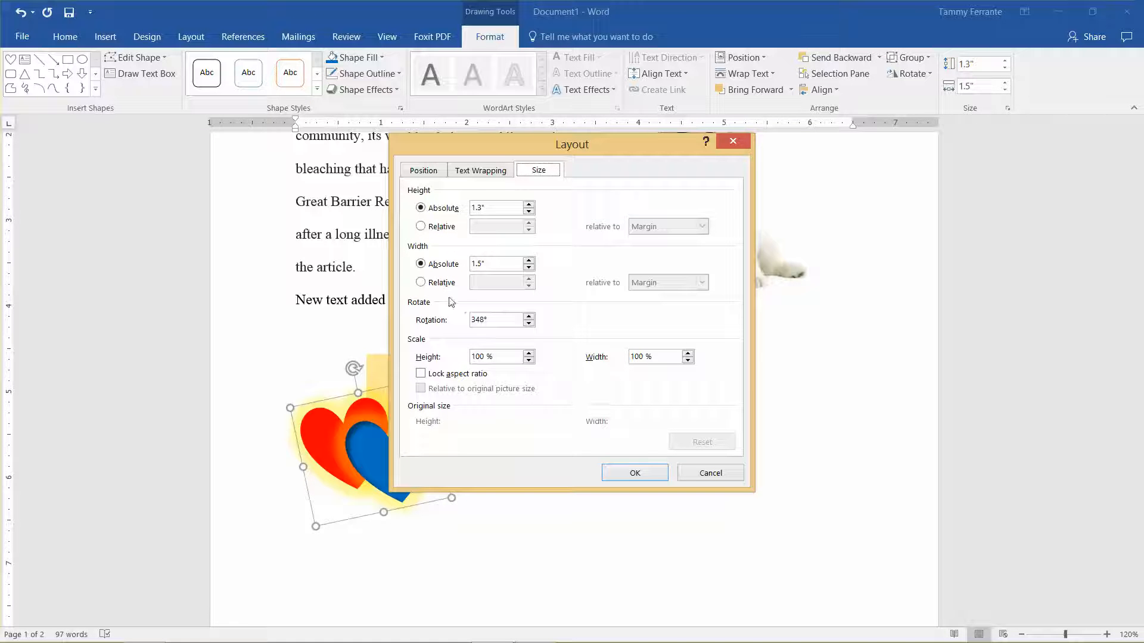
click(635, 473)
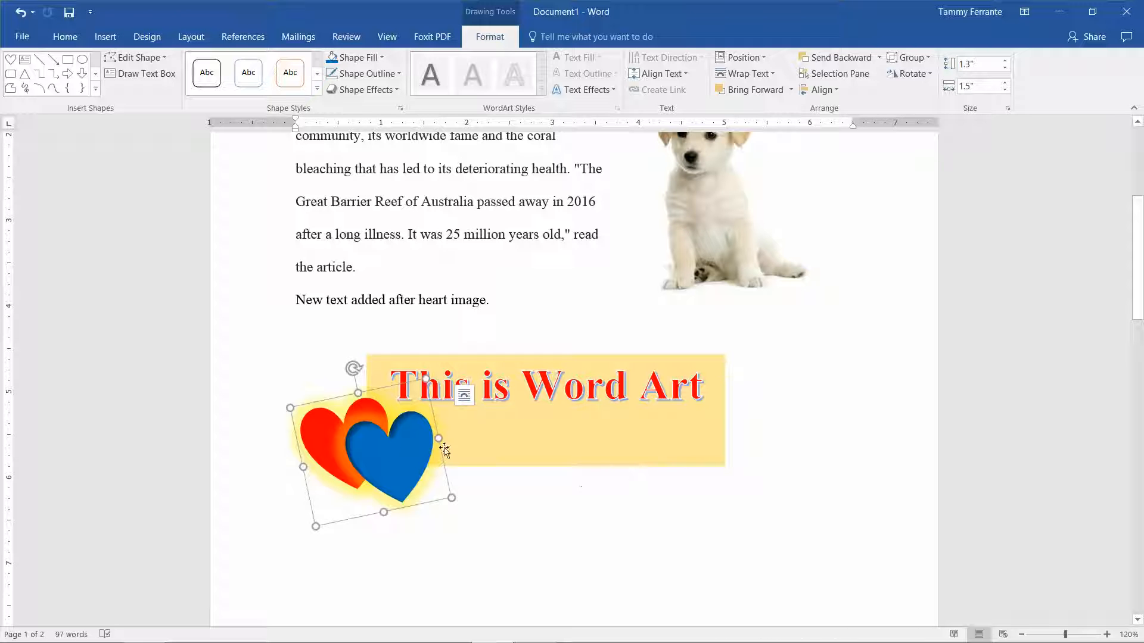
Ungroup the two hearts and move the blue heart slightly down and to the right of the red one.
right_click(390, 457)
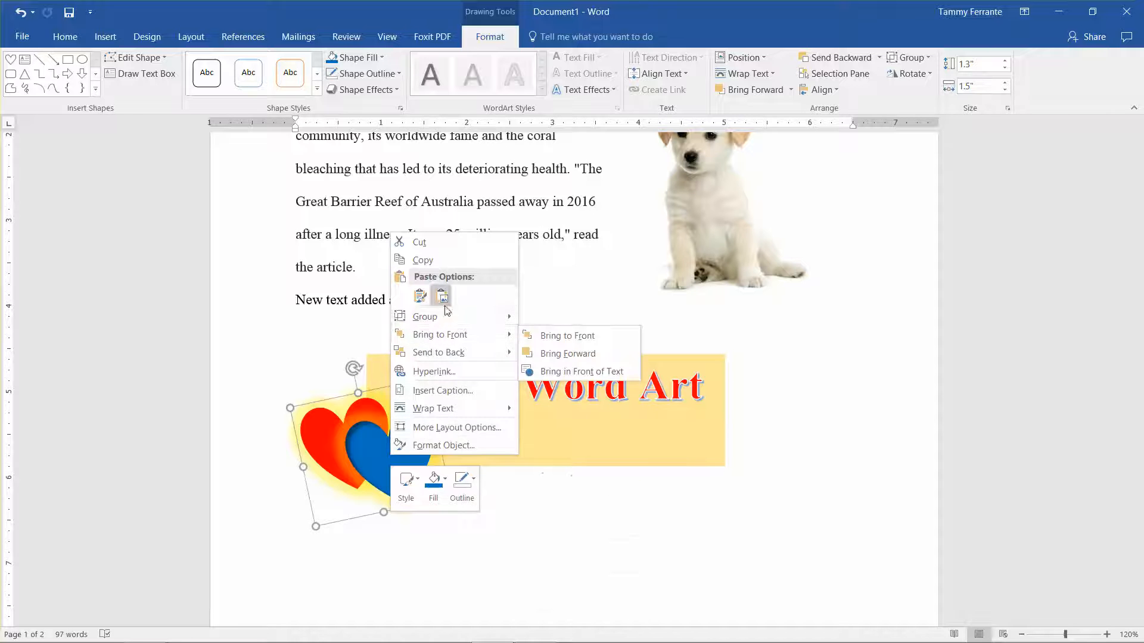
click(567, 334)
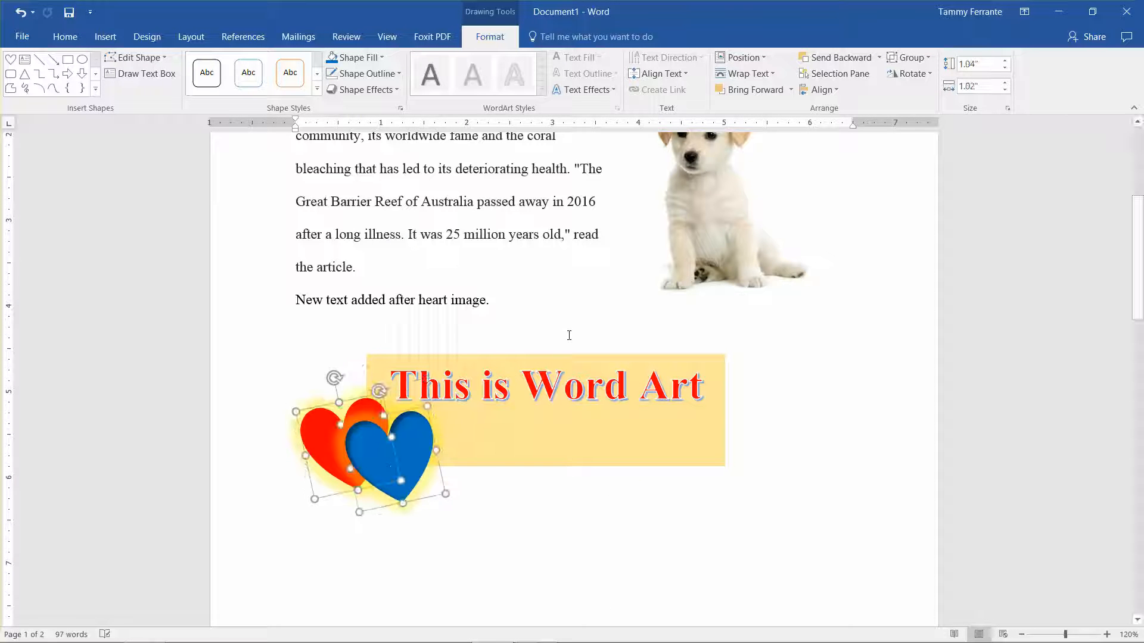
click(512, 529)
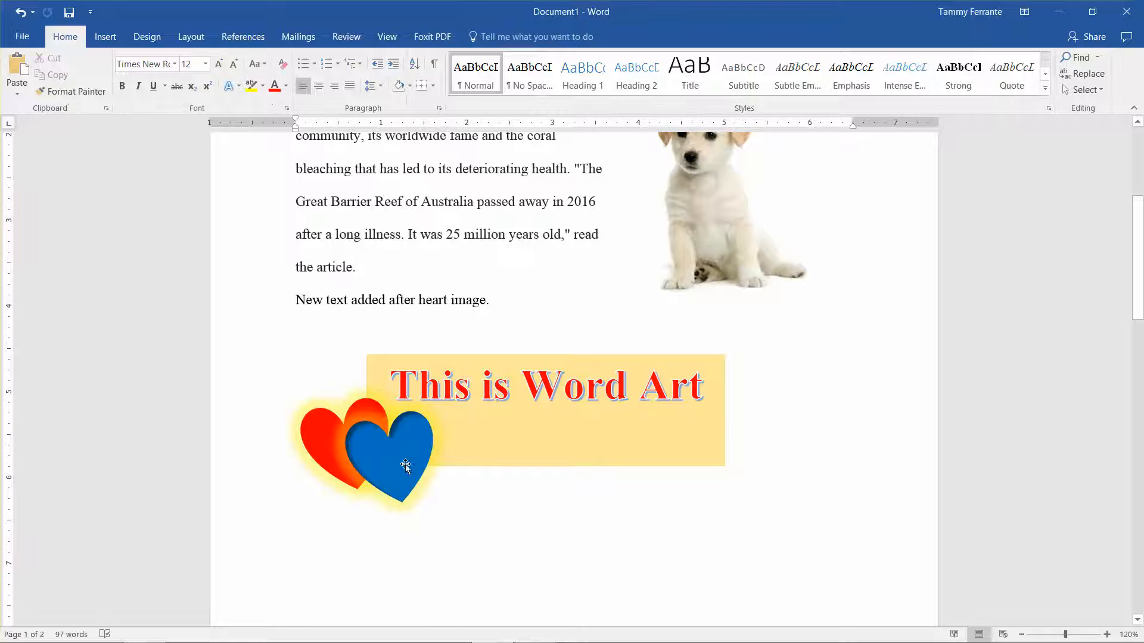
drag(405, 466, 427, 482)
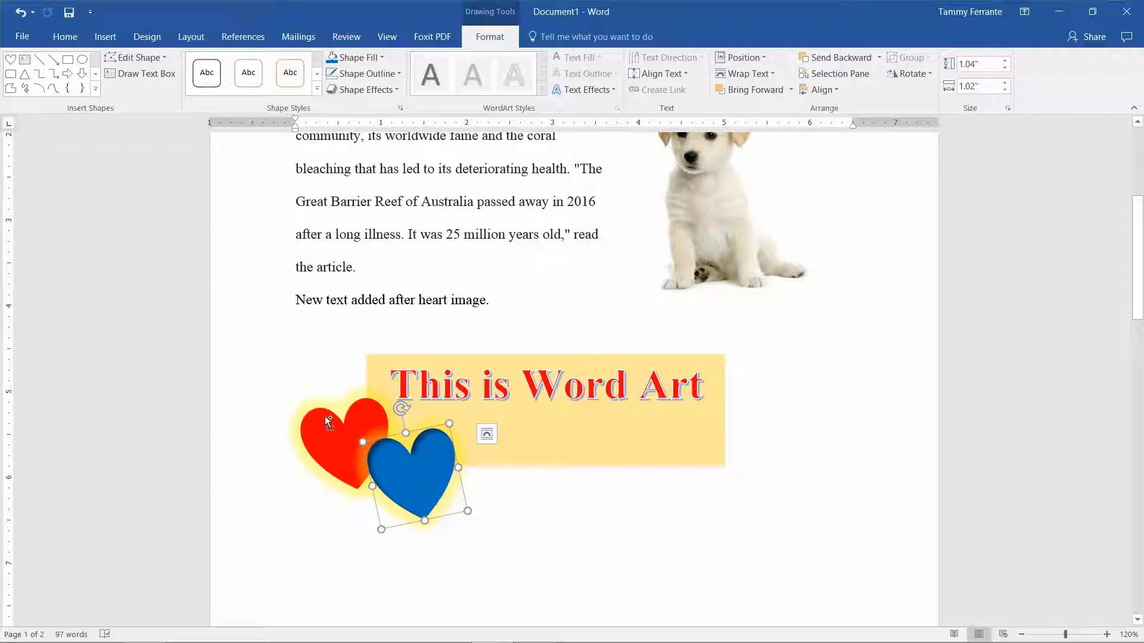
Select the blue heart, the red heart and the WordArt box together, and clear the selection.
shift+click(332, 437)
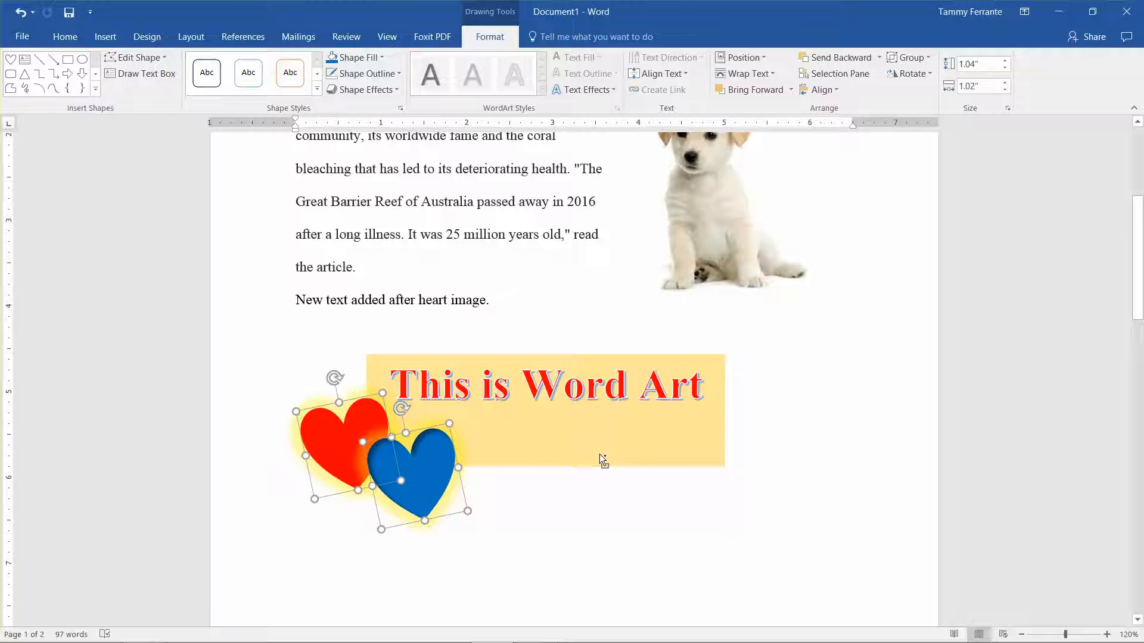
shift+click(615, 455)
click(621, 501)
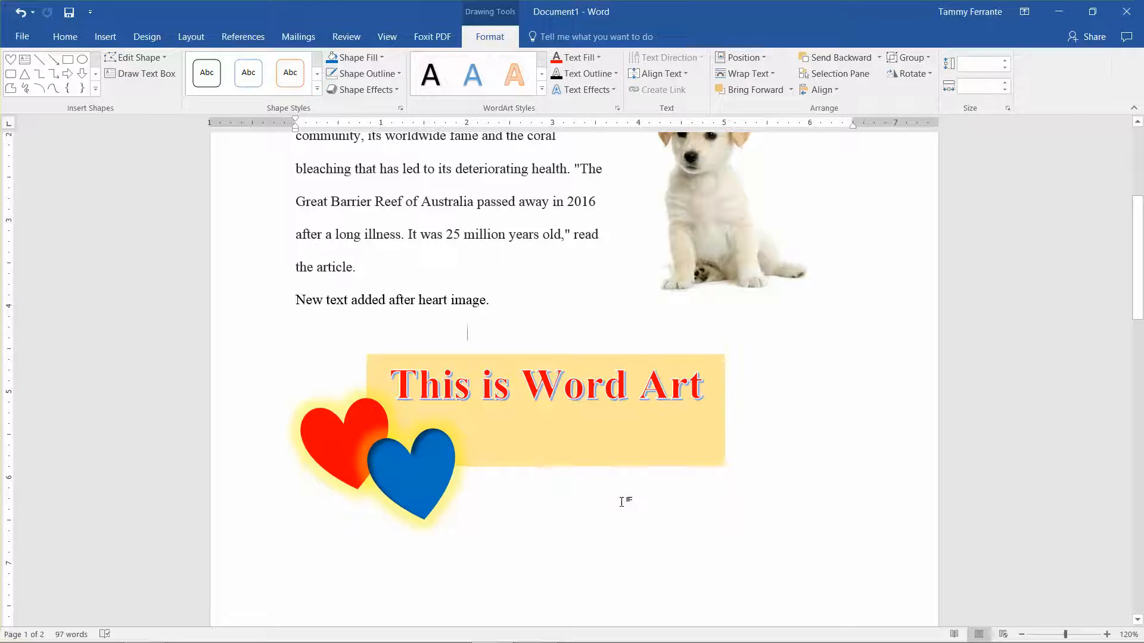
click(421, 495)
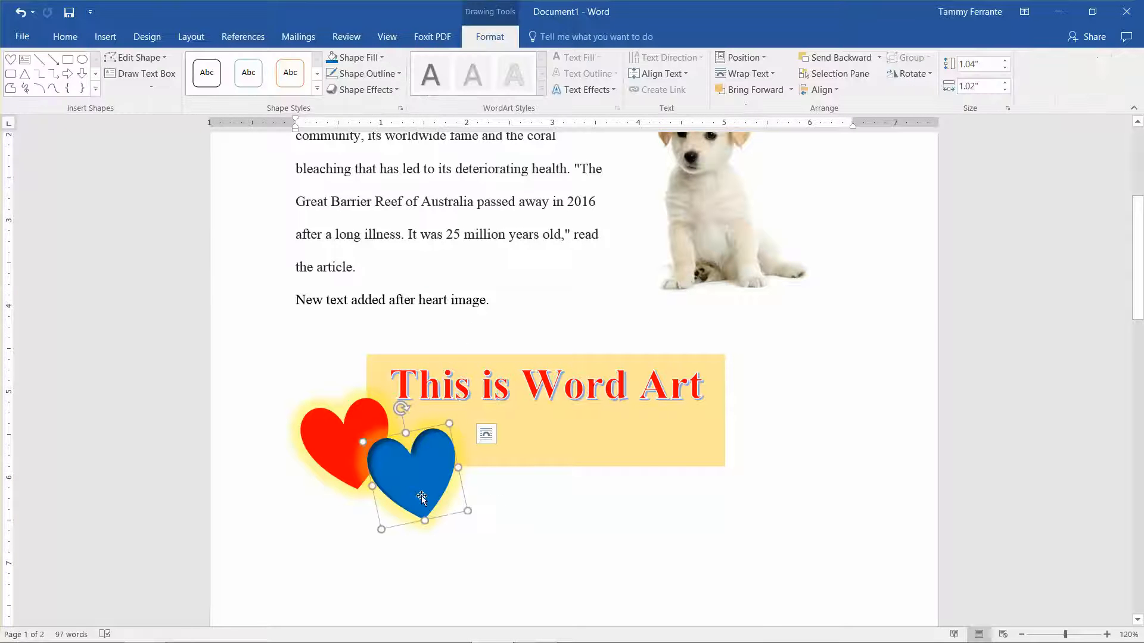
shift+click(330, 450)
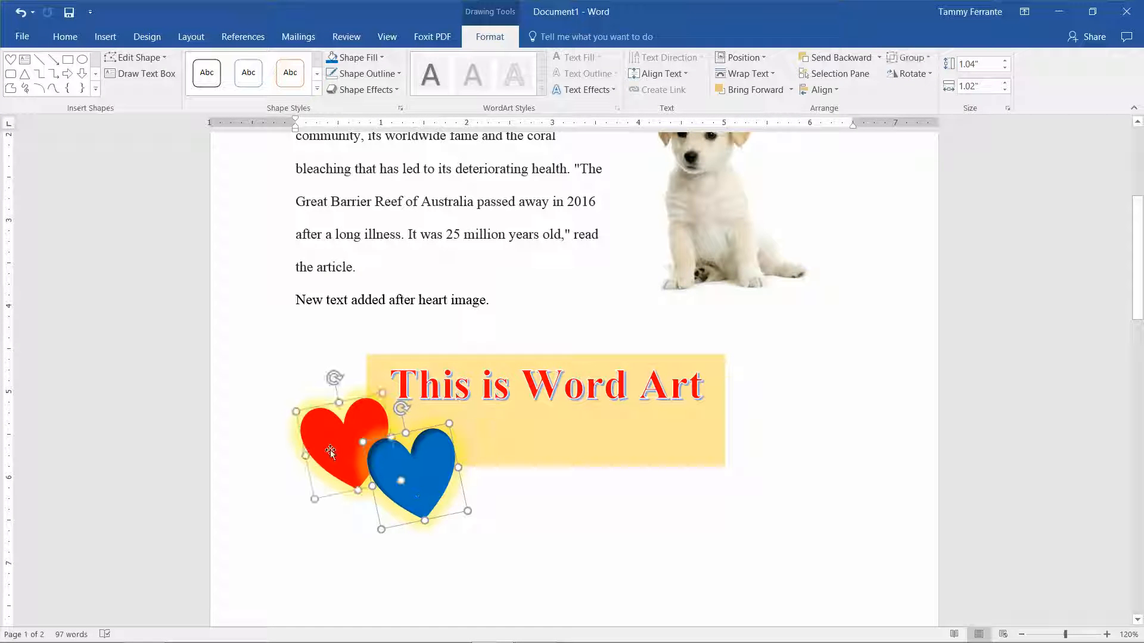
shift+click(624, 453)
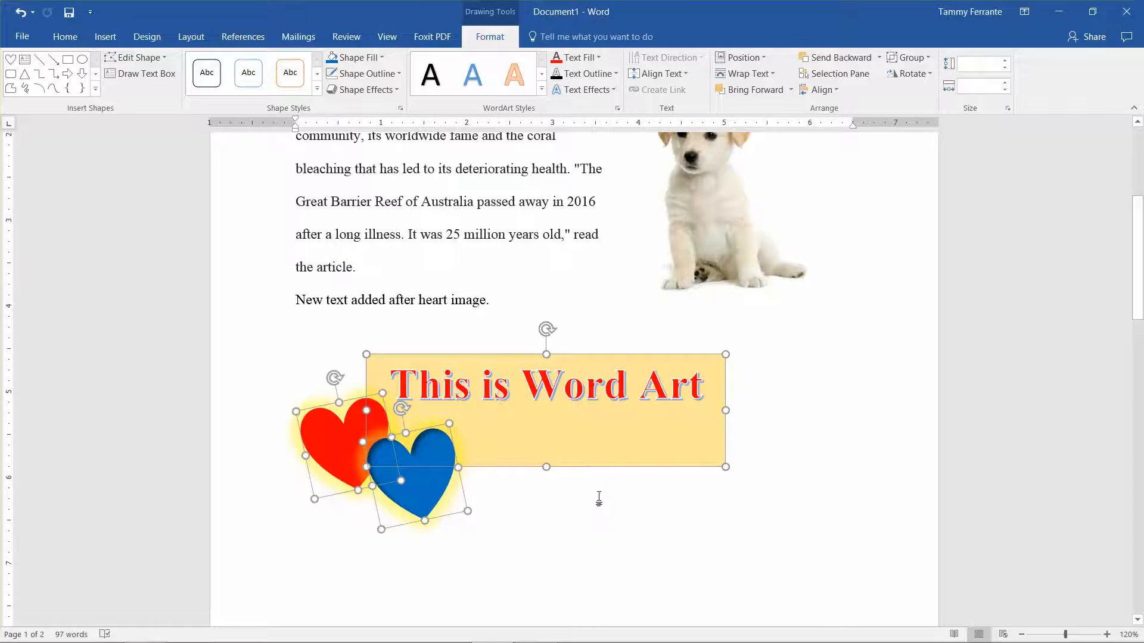
click(547, 498)
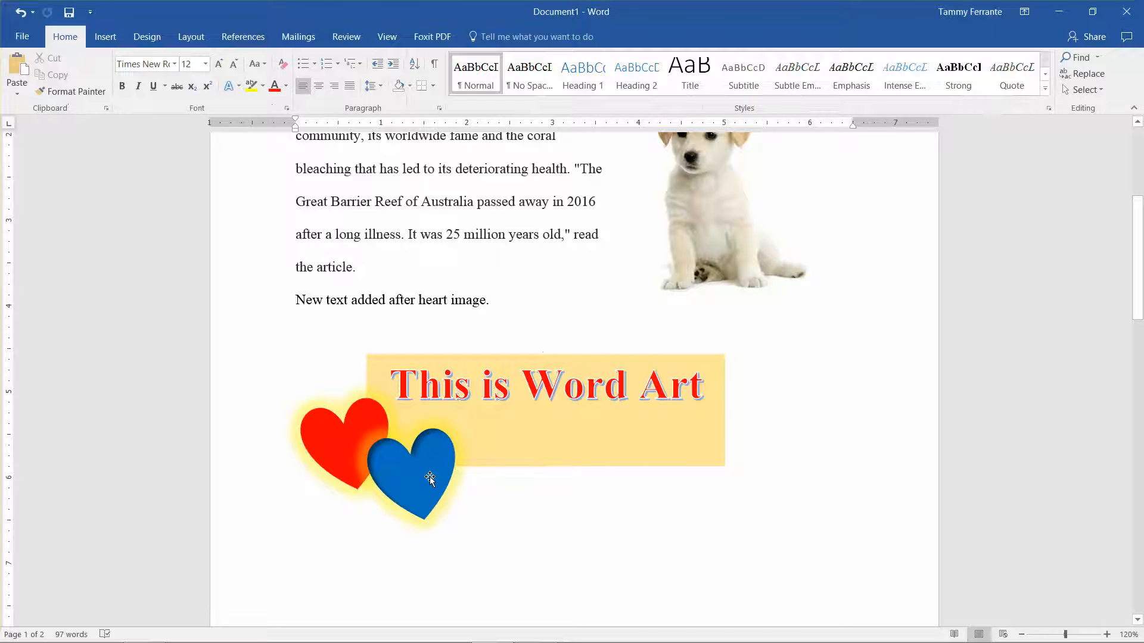
Duplicate the blue heart, place the copy beside it and fill the copy with green.
click(431, 476)
key(ctrl+c)
key(ctrl+v)
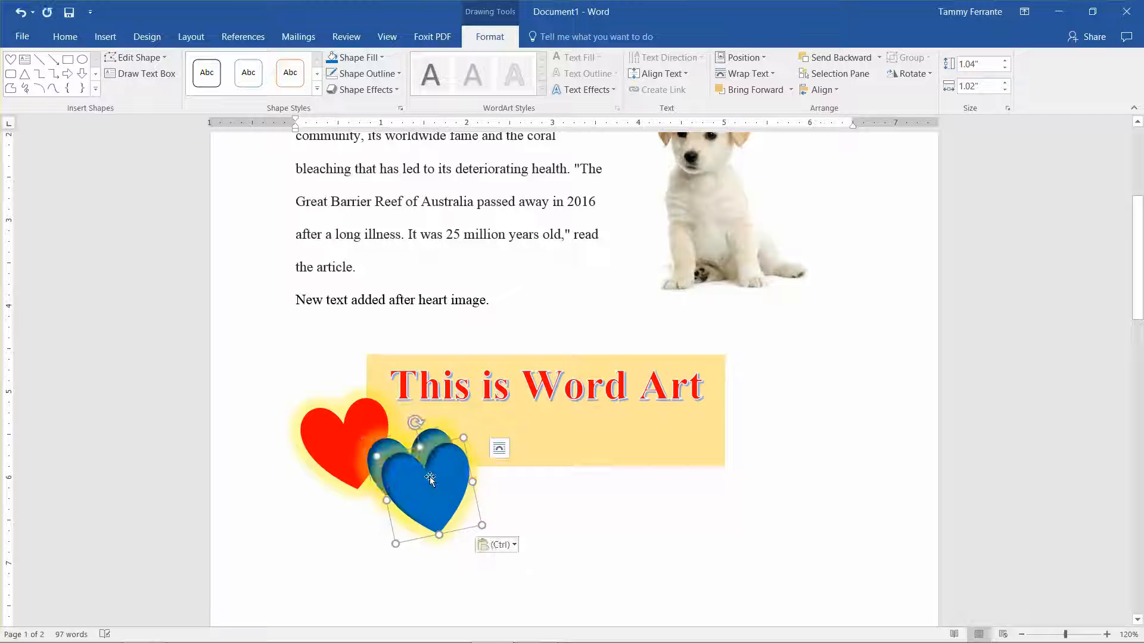
drag(438, 485, 505, 481)
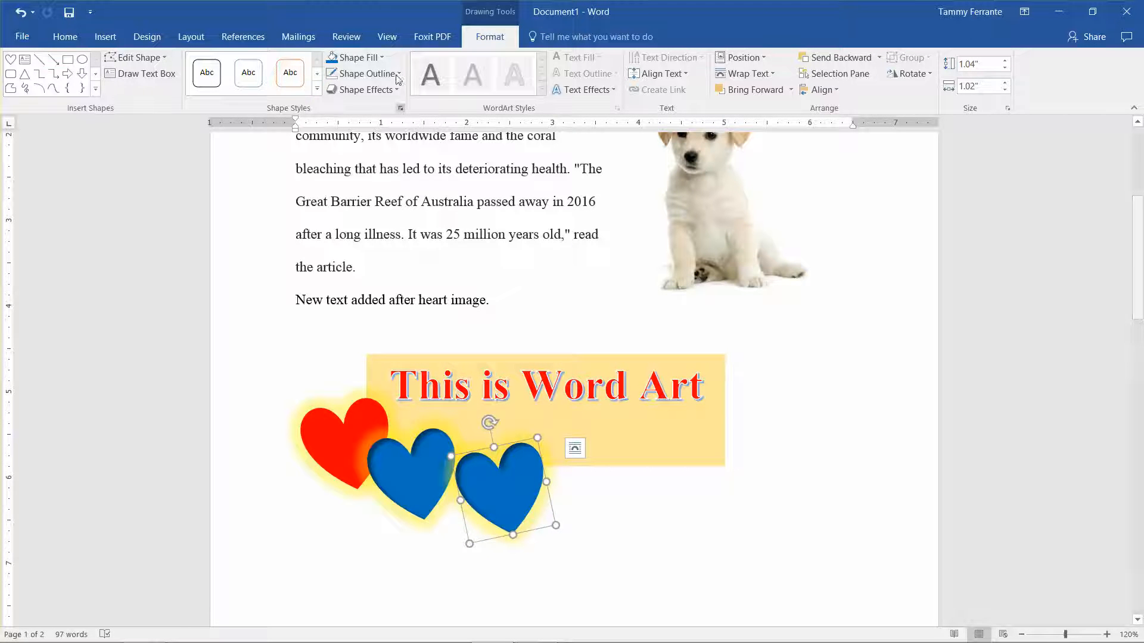
click(382, 58)
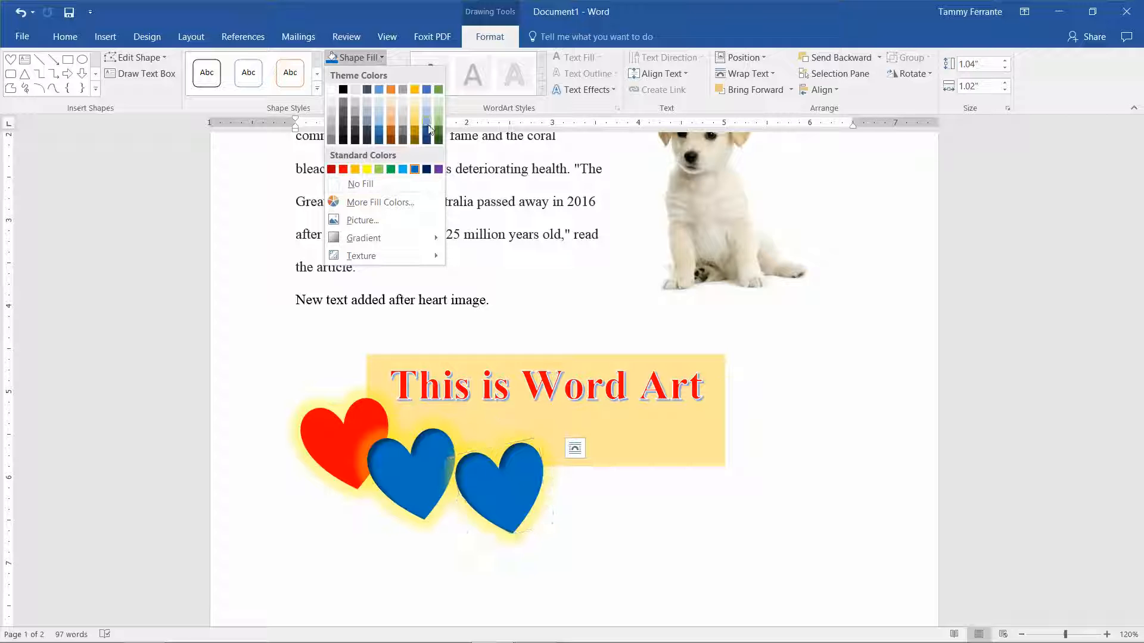
click(392, 170)
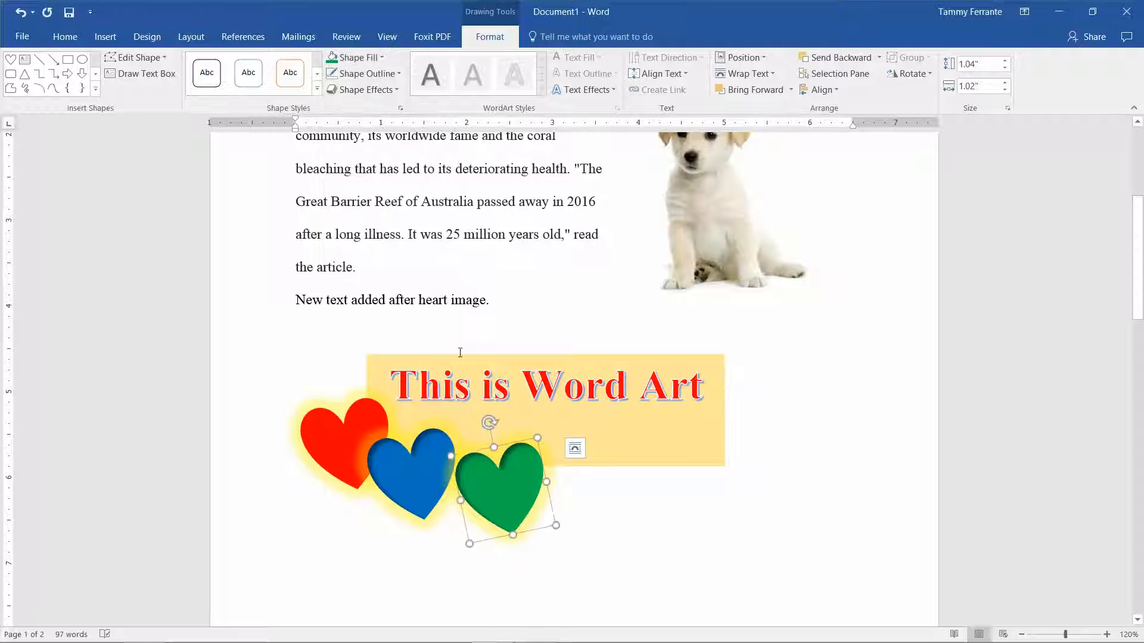
Move the green and blue hearts closer together so the three hearts overlap in a row below the WordArt text.
drag(514, 495, 493, 480)
drag(423, 493, 461, 488)
click(560, 531)
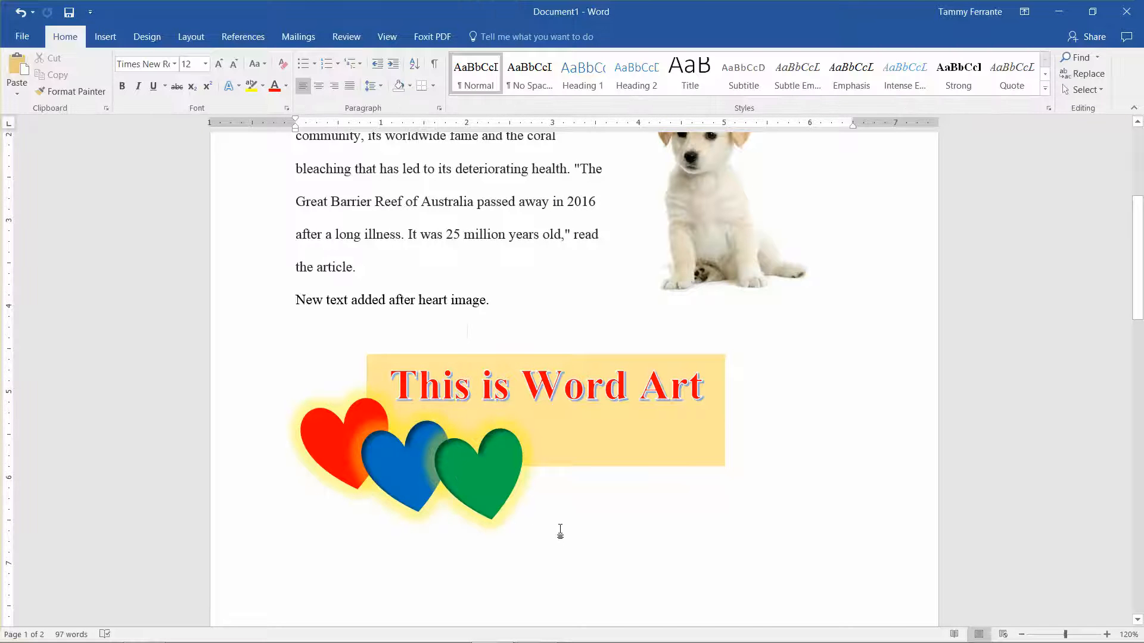
Cycle the selection through the document's objects until the green heart is selected, and delete it.
click(495, 487)
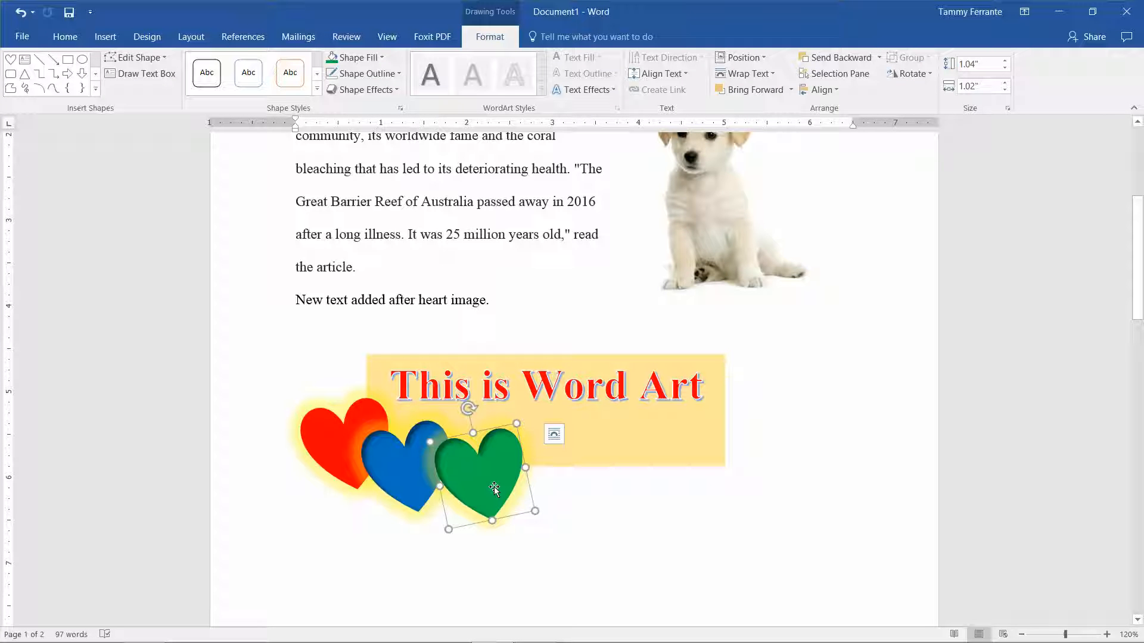
key(ctrl+z)
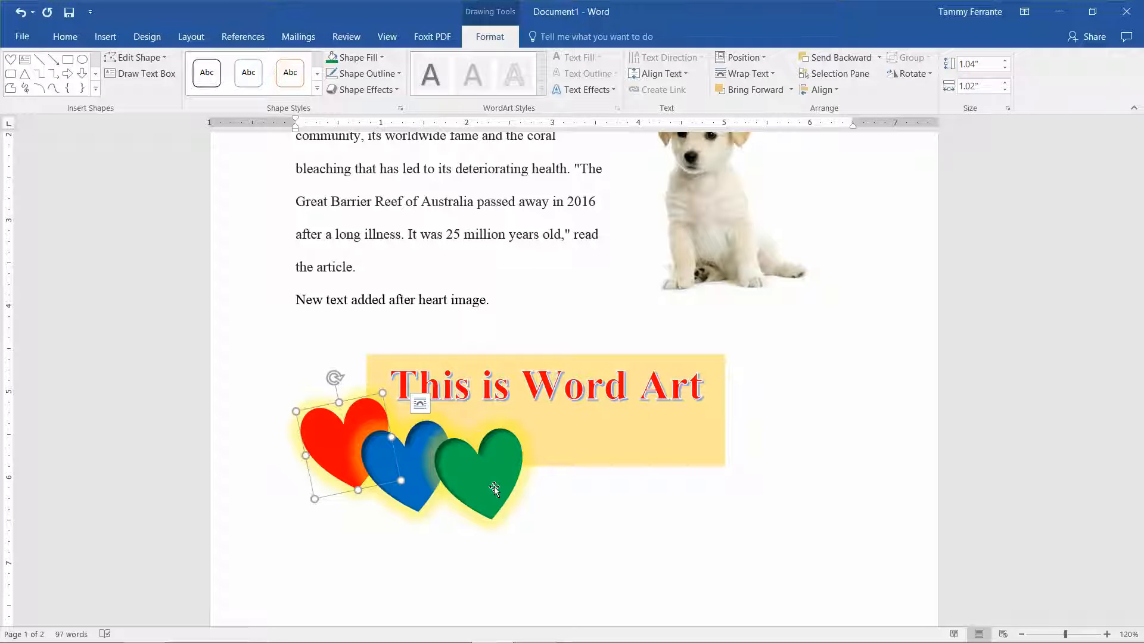
key(Tab)
key(Tab)
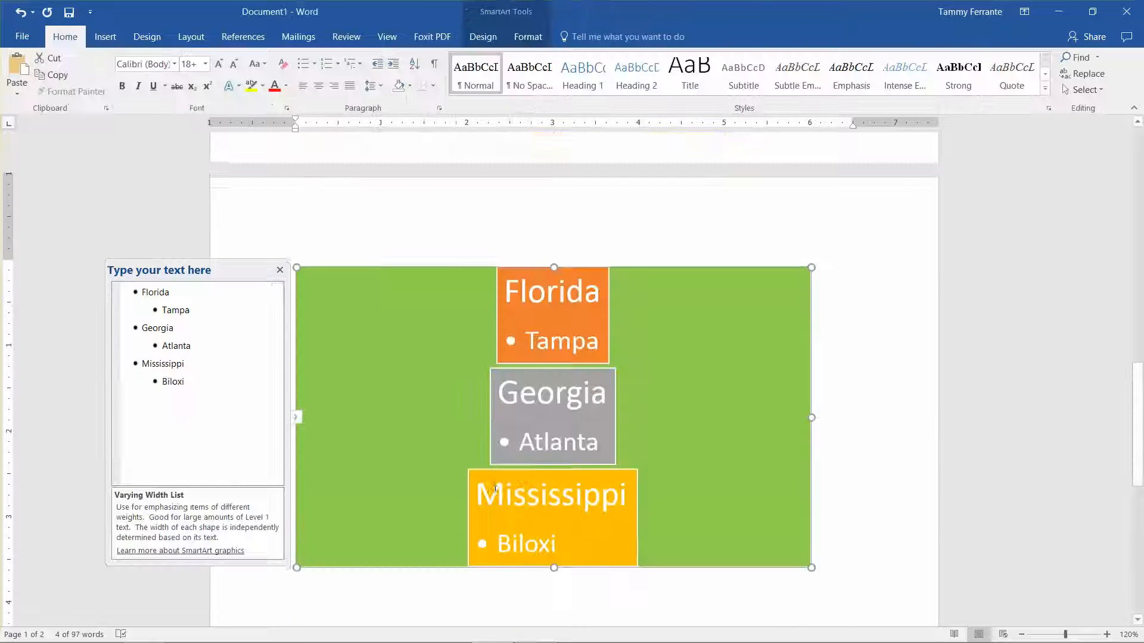
key(Tab)
key(Tab)
key(Tab)
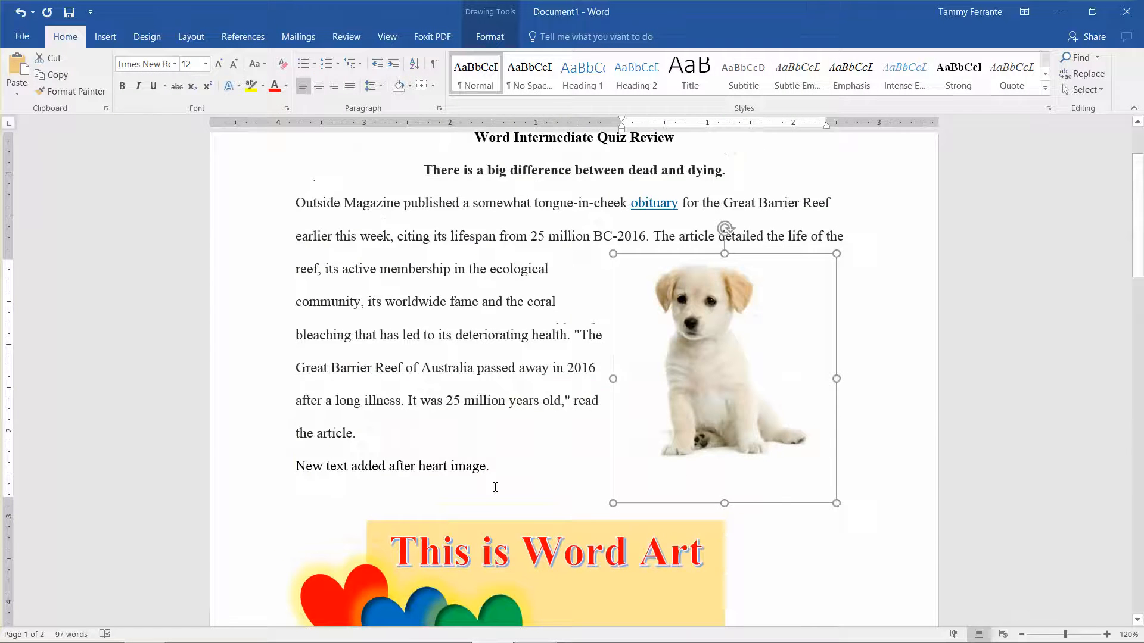
key(Tab)
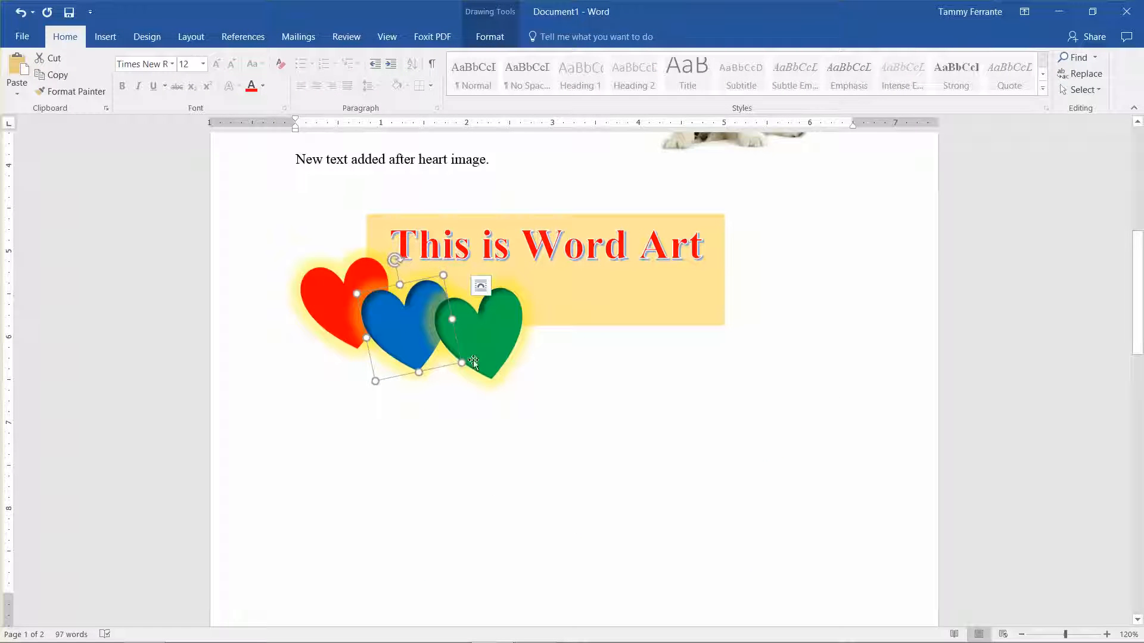
key(Tab)
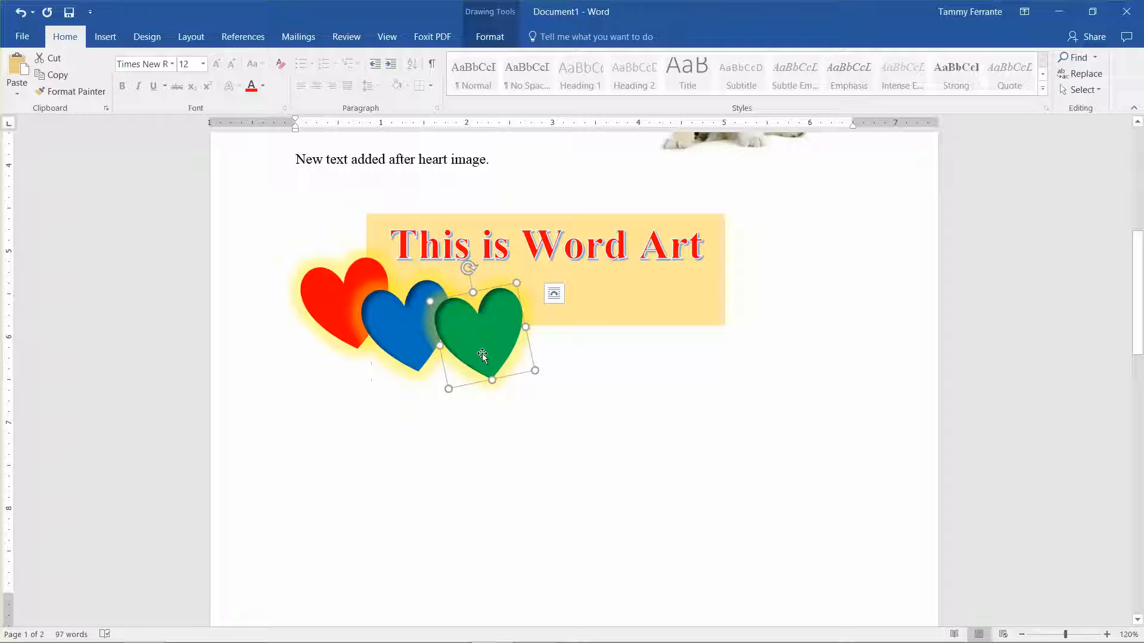
key(Delete)
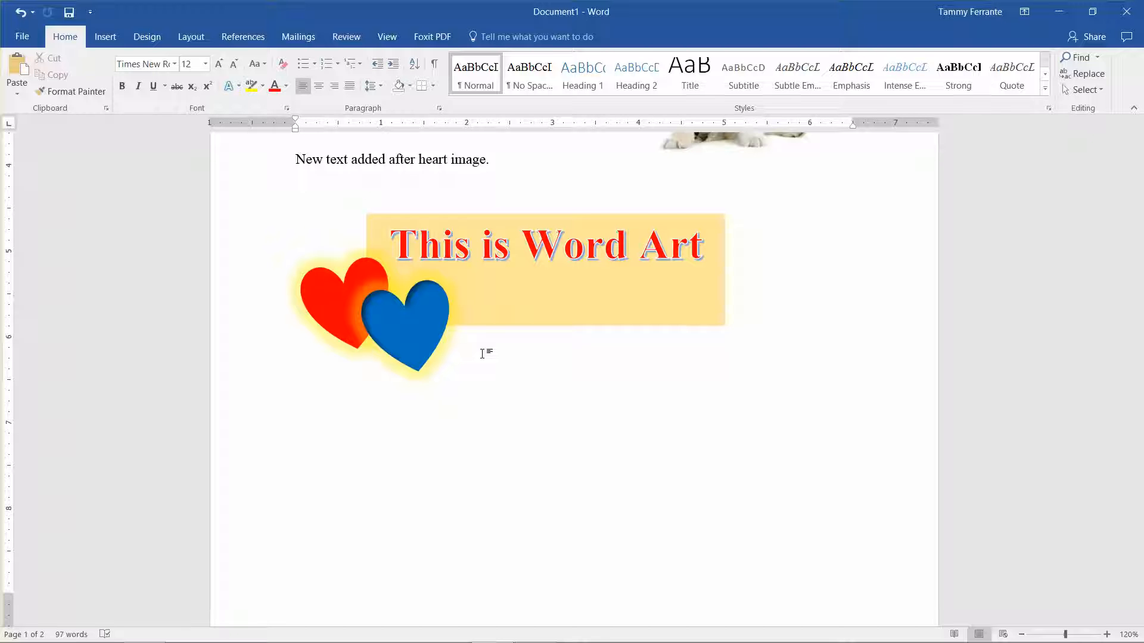
Select the red and blue hearts together and place a copy of the pair at the right end of the WordArt box.
click(413, 326)
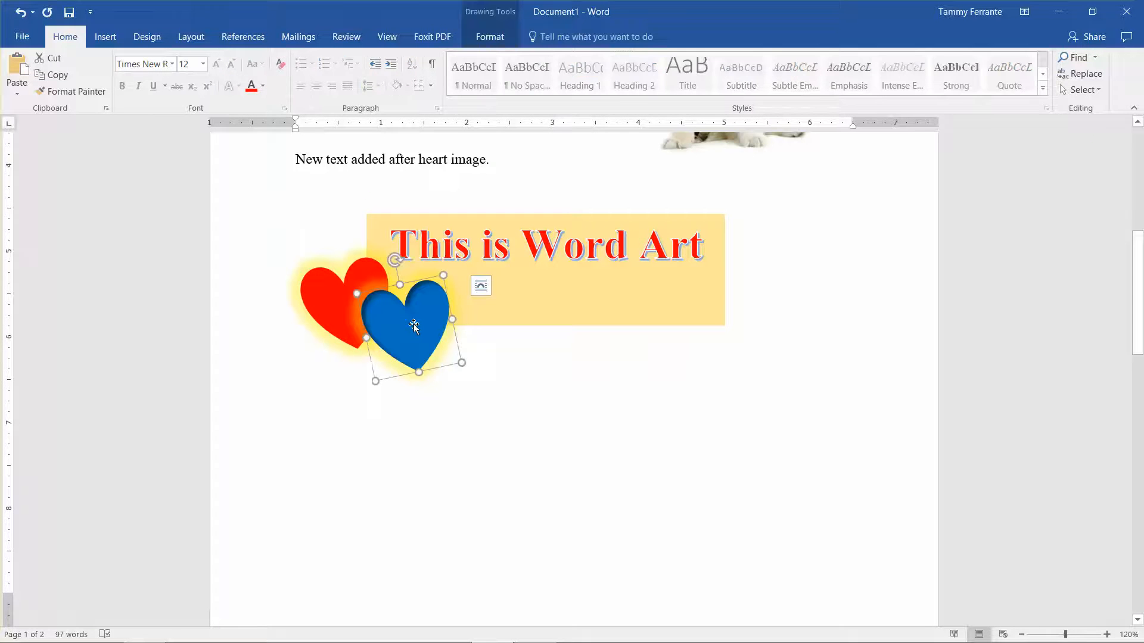
shift+click(345, 301)
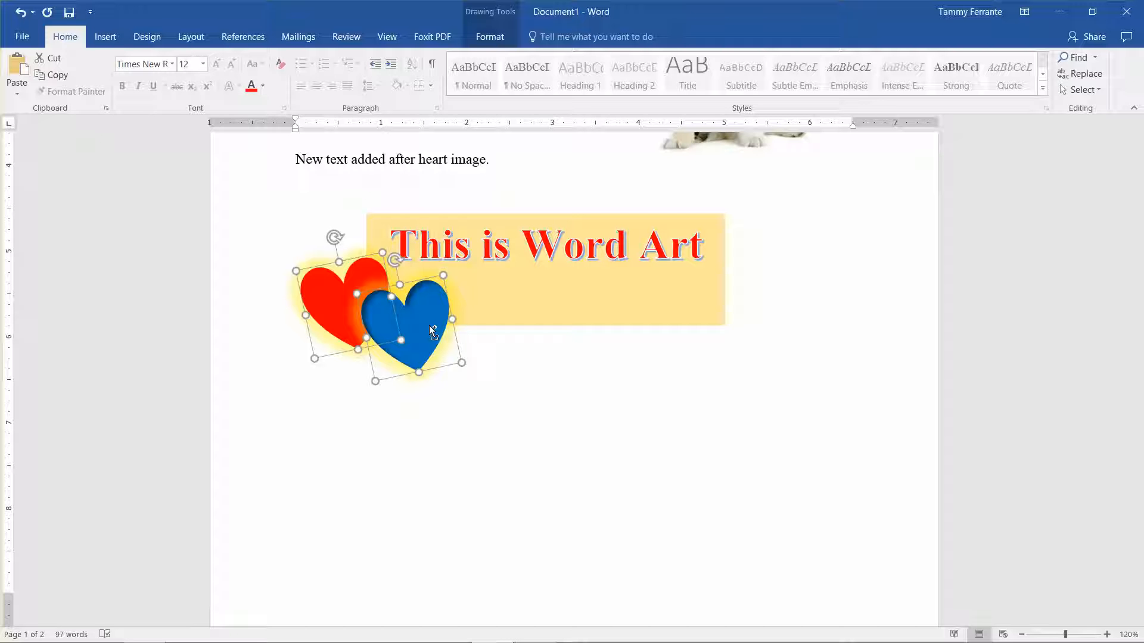
drag(432, 329, 586, 335)
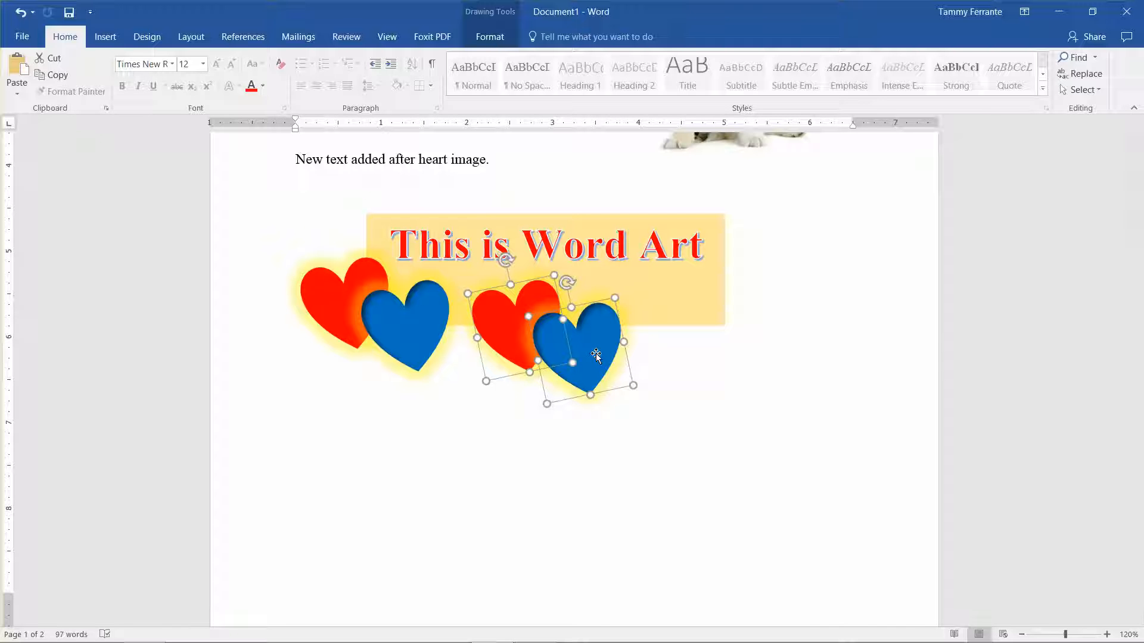
drag(596, 352, 702, 346)
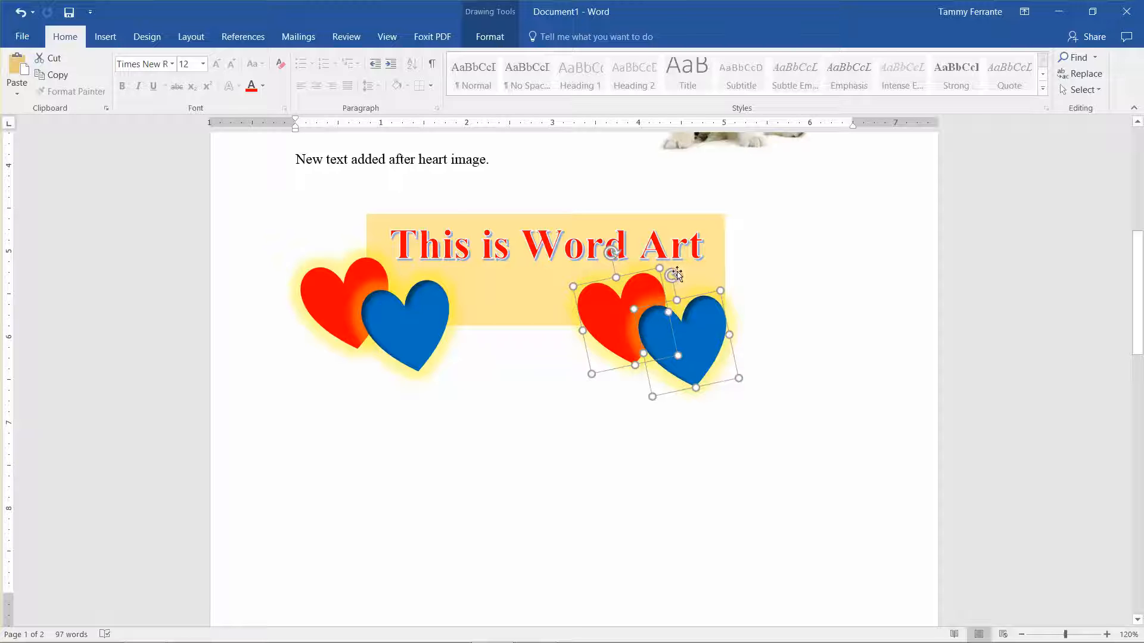
Rotate the copied hearts to tilt the opposite way and rearrange them with the blue heart overlapping the red one's left side.
drag(677, 276, 734, 294)
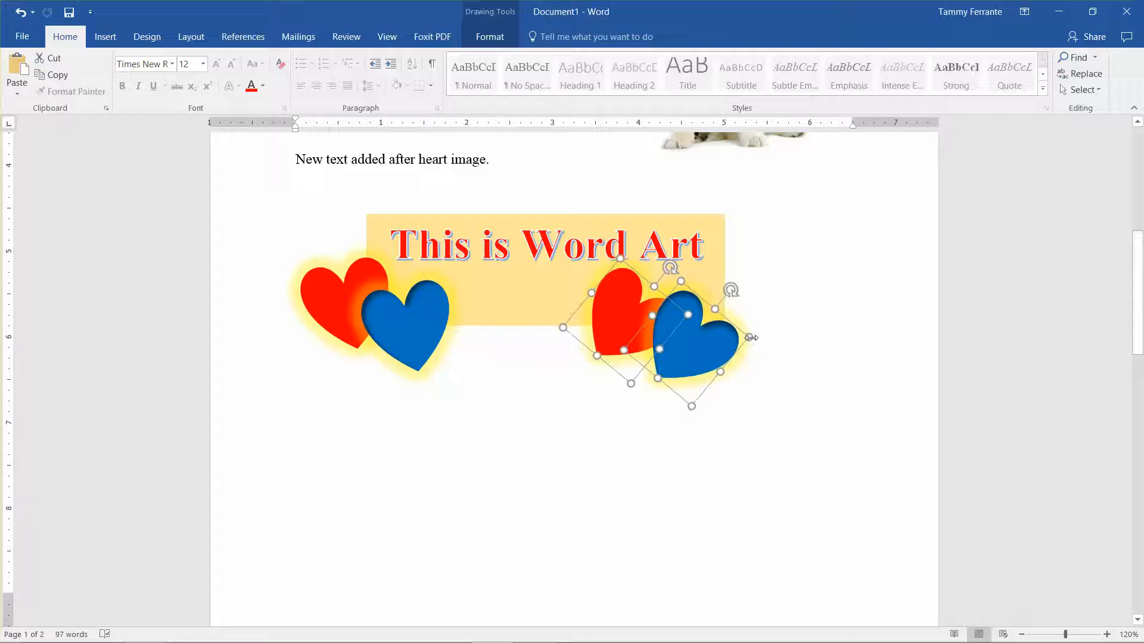
click(757, 357)
drag(691, 345, 642, 345)
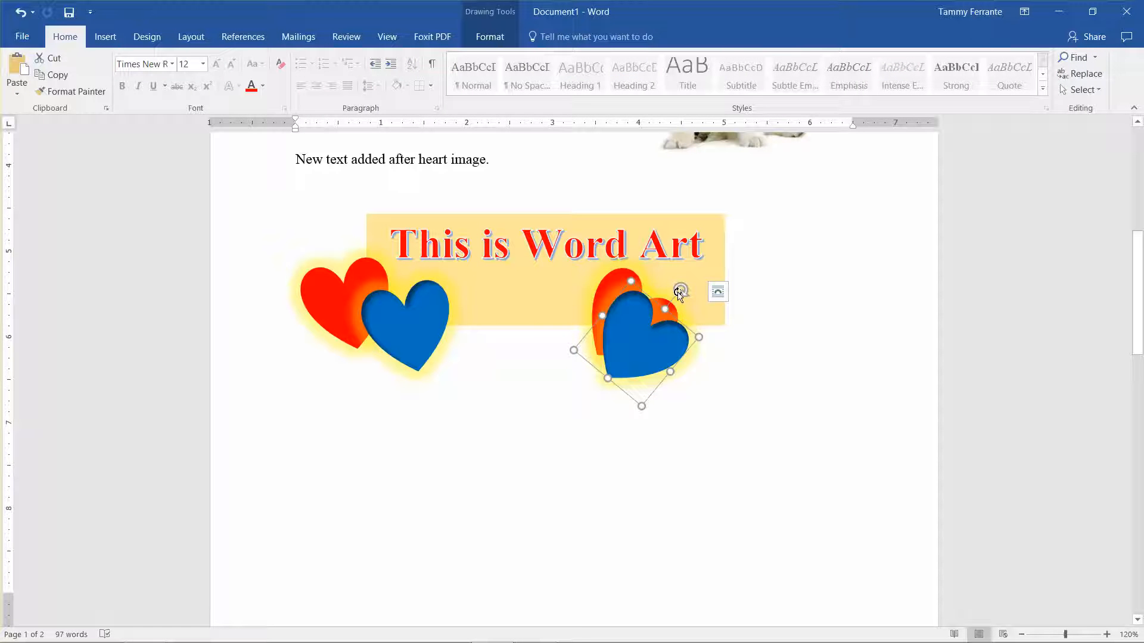
drag(679, 291, 709, 322)
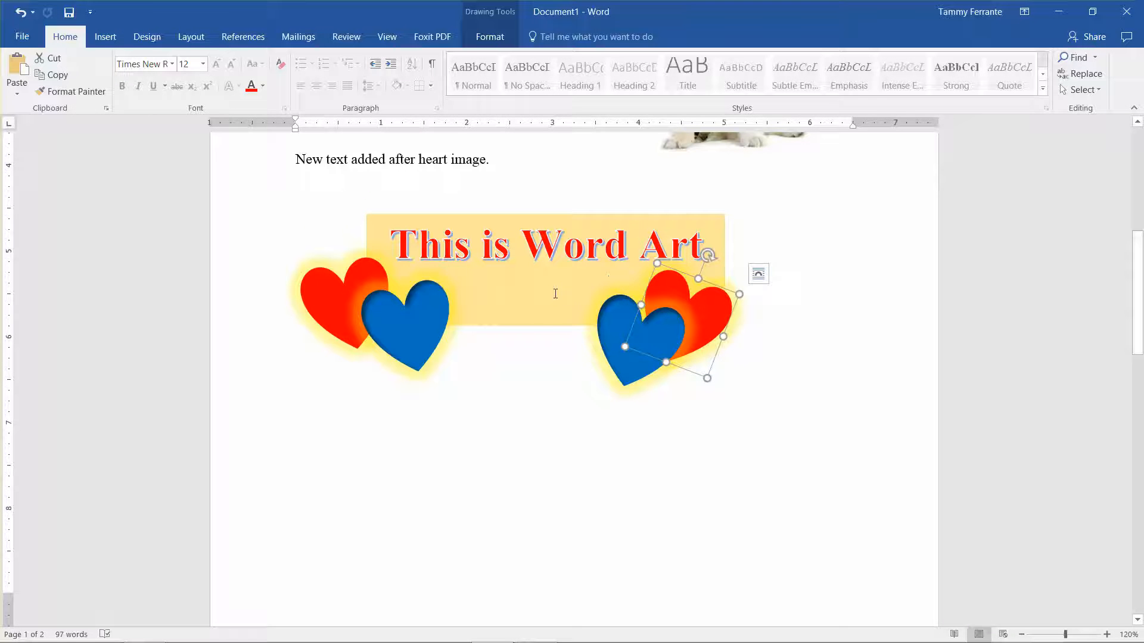
click(541, 327)
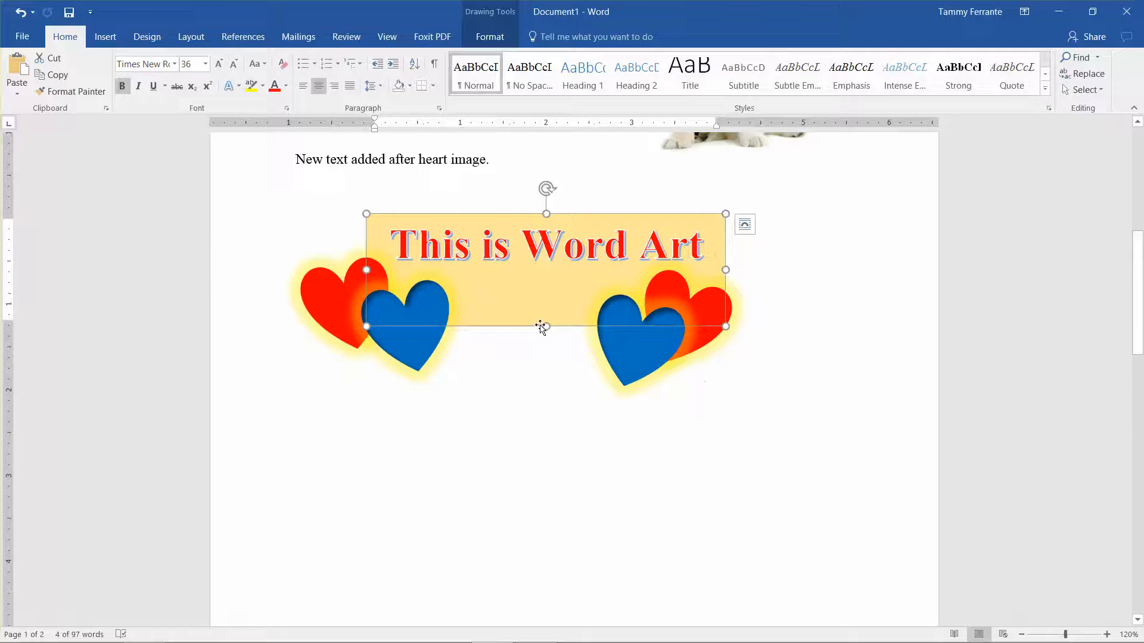
click(508, 389)
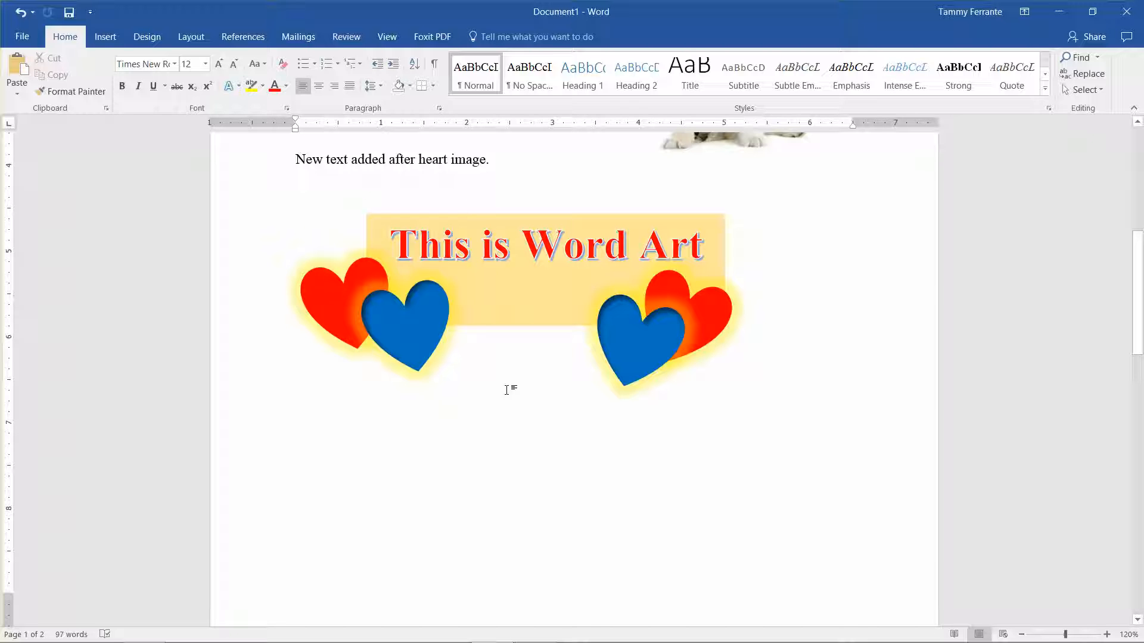
Insert a table with three columns and three rows after the hearts.
click(105, 41)
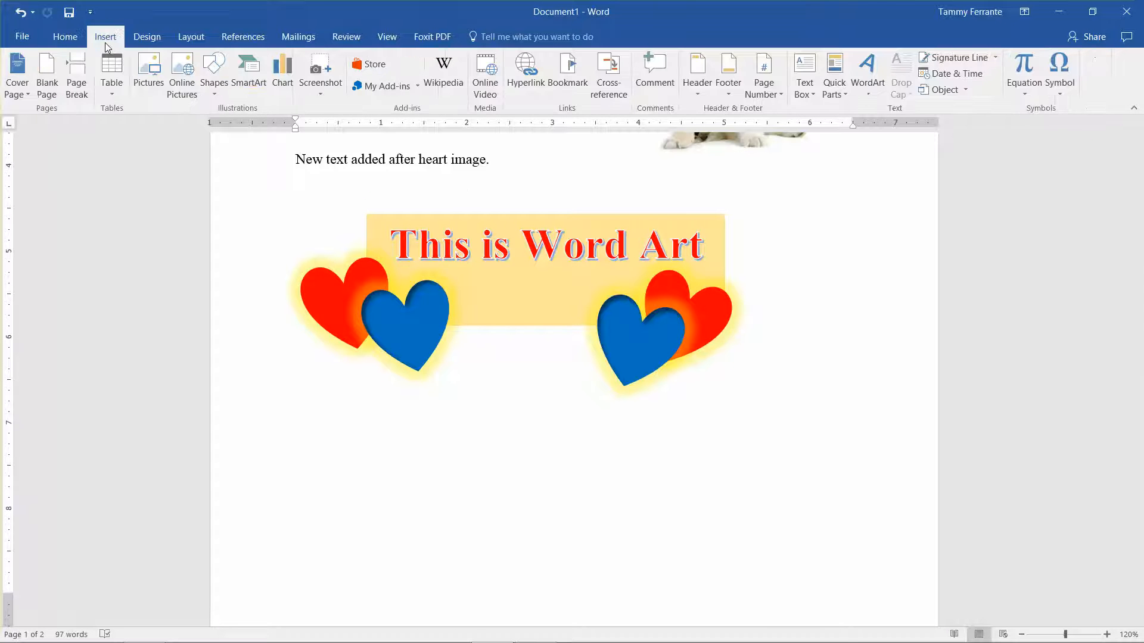
click(111, 81)
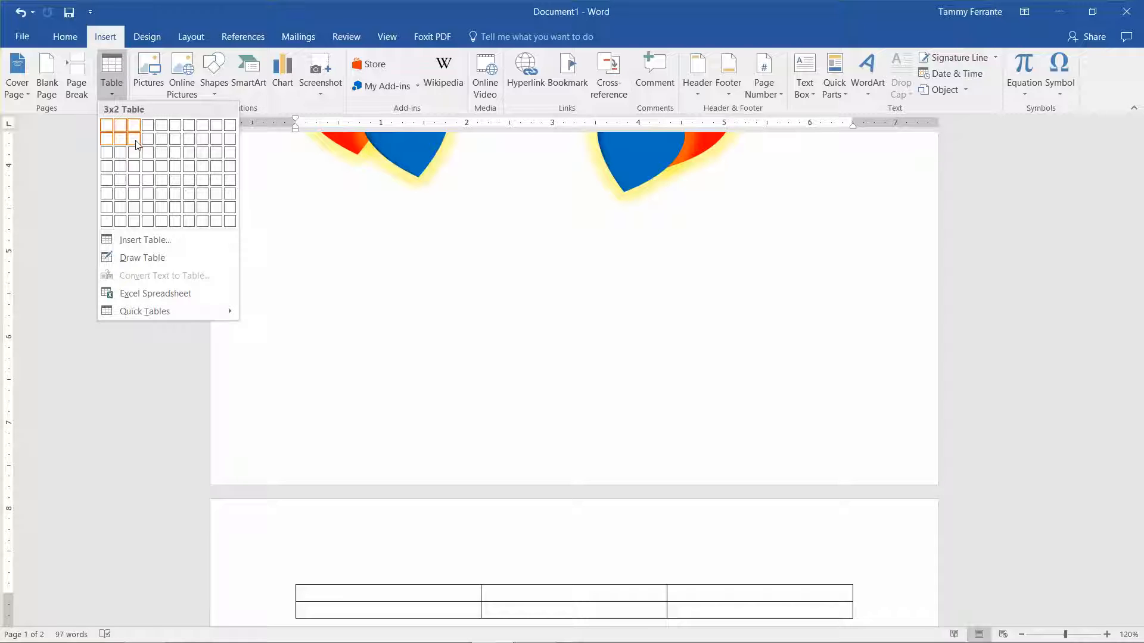
click(136, 154)
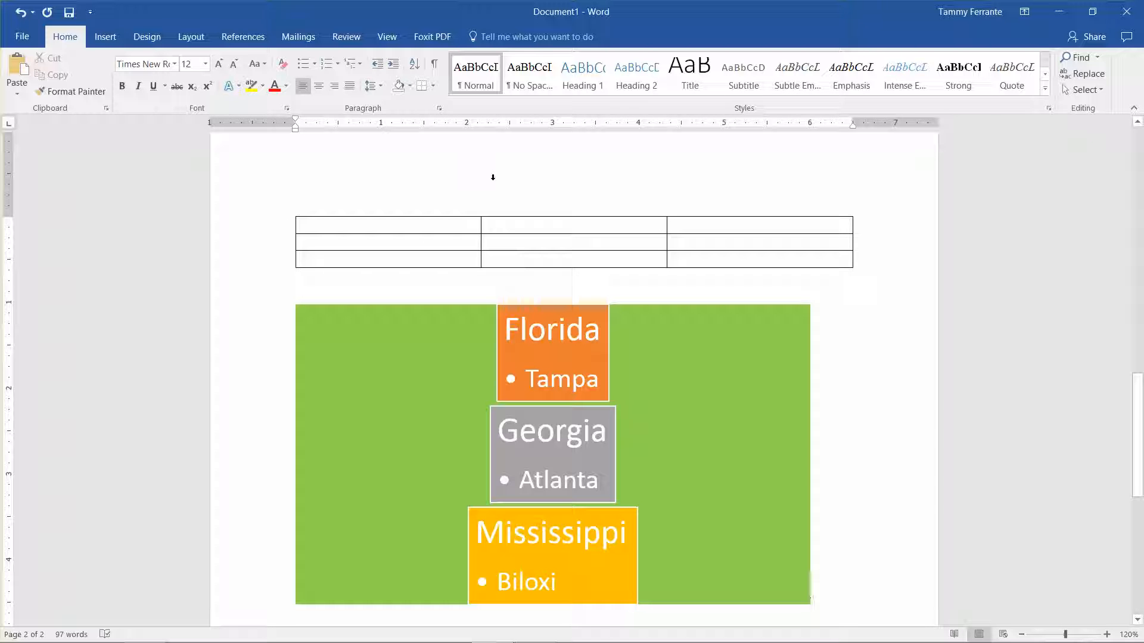
Select the whole table and change its text direction so the text reads vertically from bottom to top.
click(414, 224)
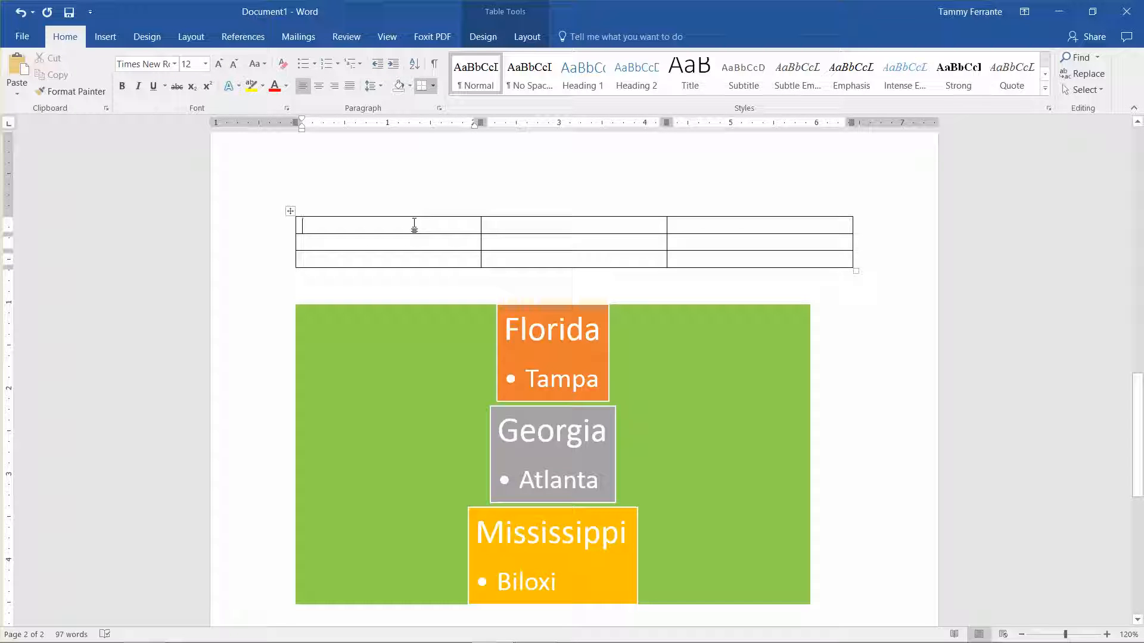
click(289, 212)
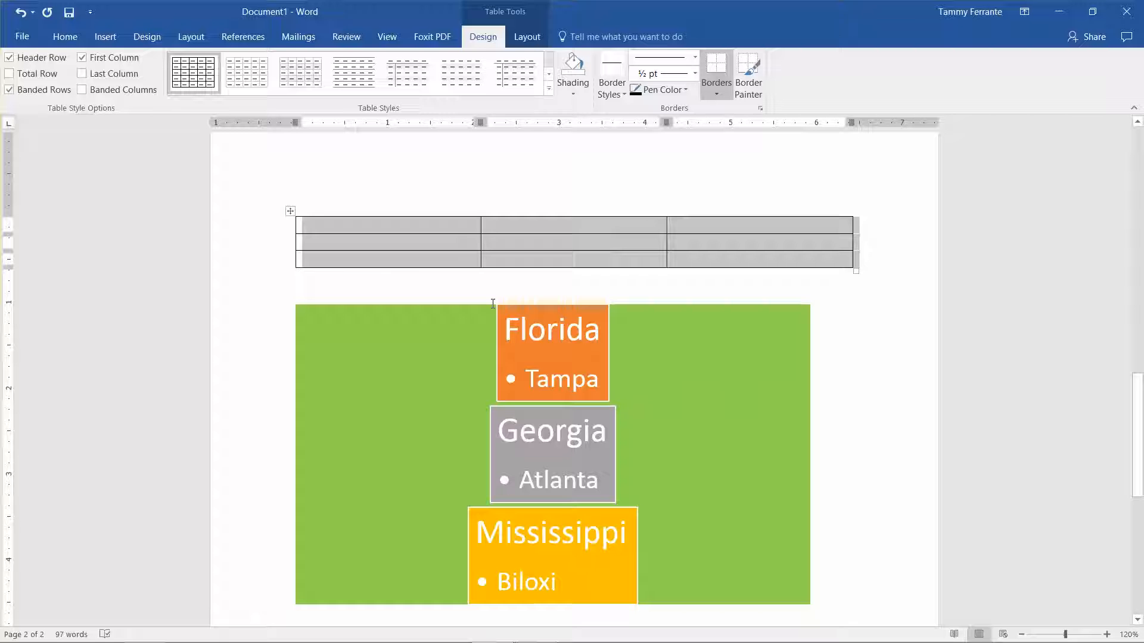
click(533, 38)
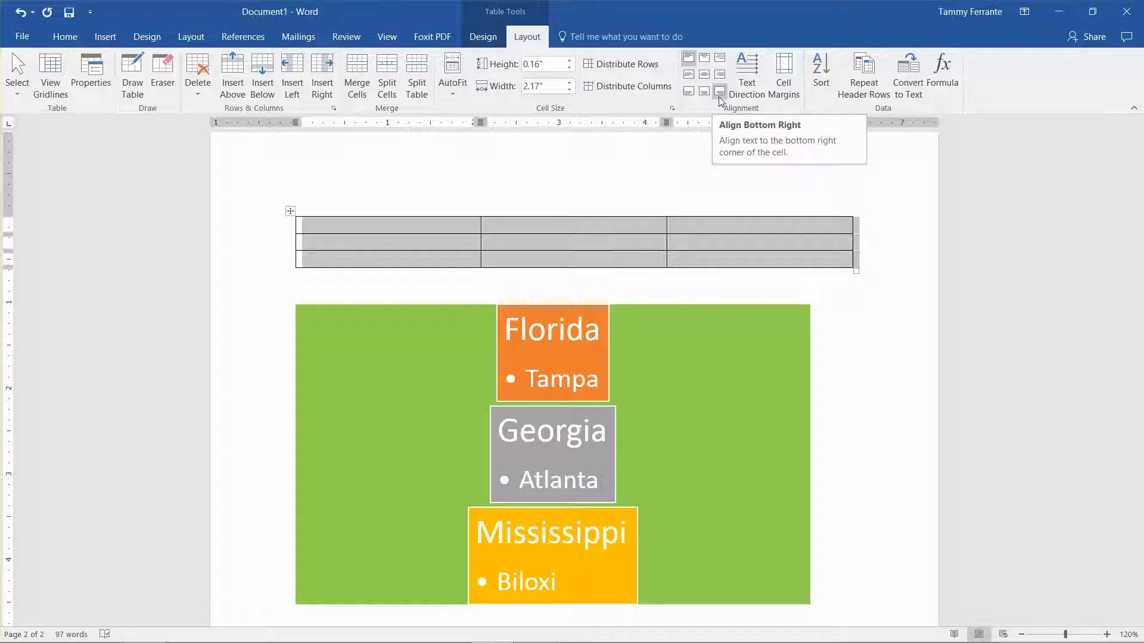
click(753, 70)
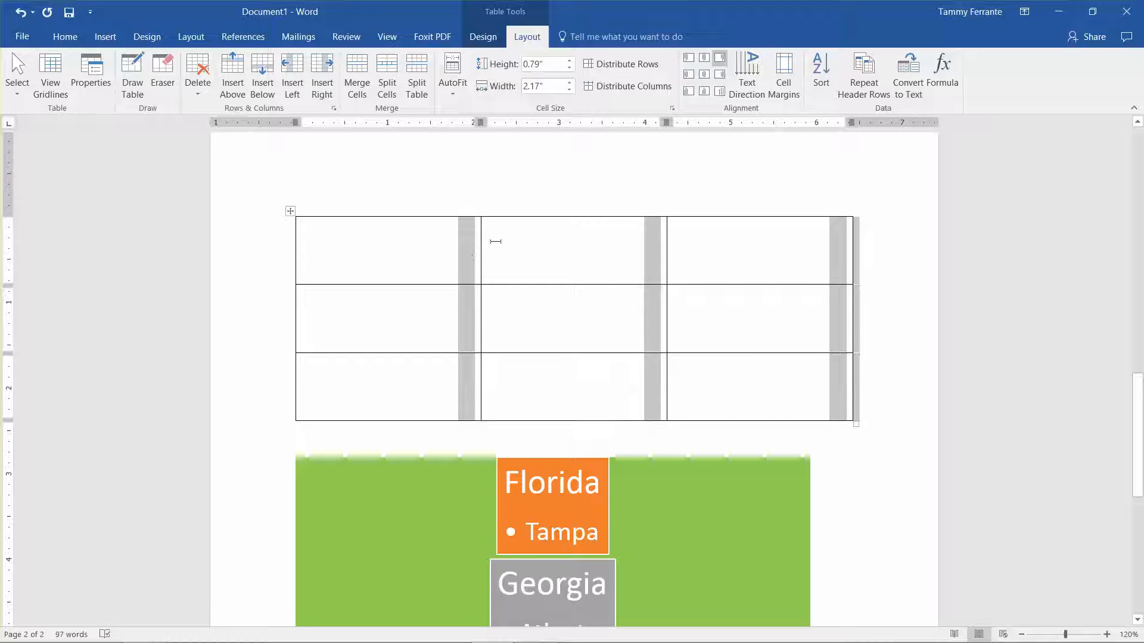
click(753, 80)
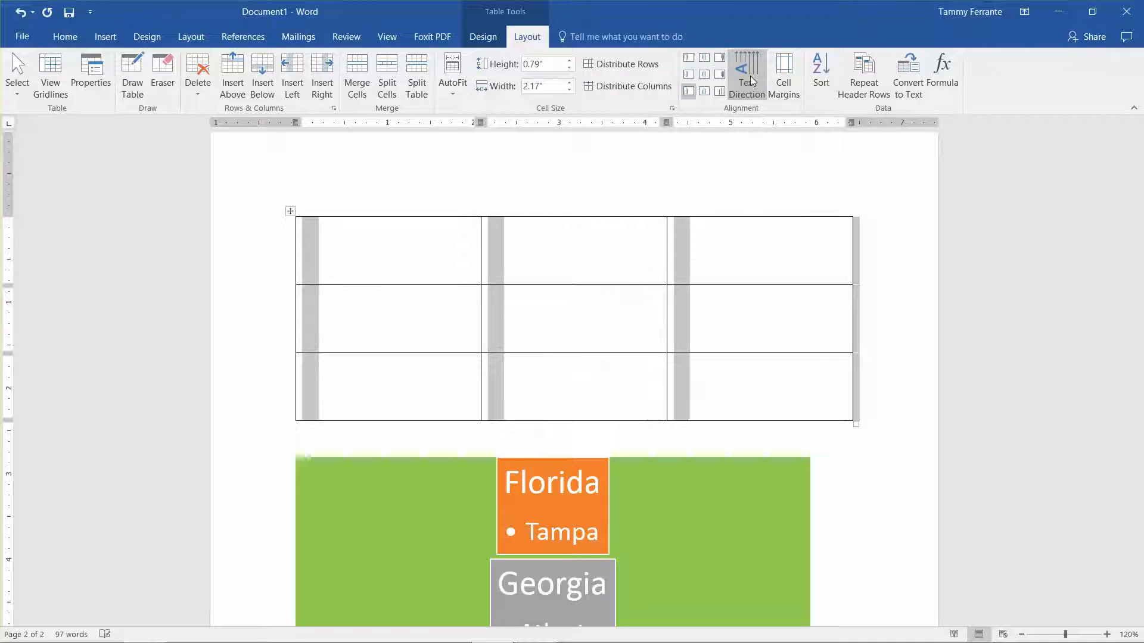
Enter "Text direction" in the table's first cell and turn that cell's text back to horizontal.
click(324, 260)
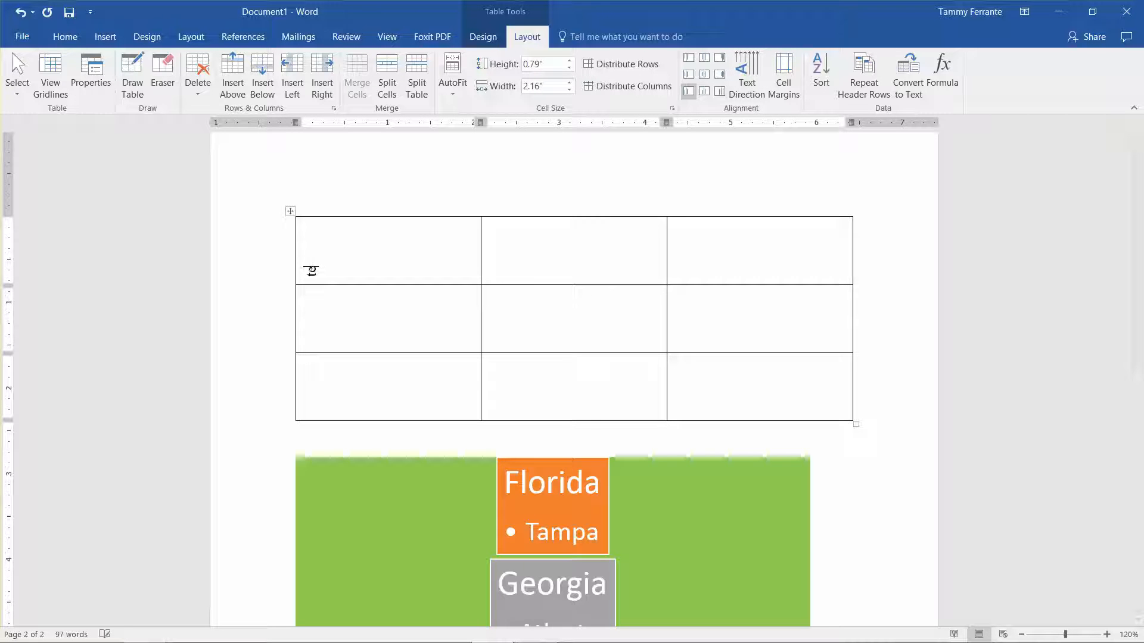
text(Text direction)
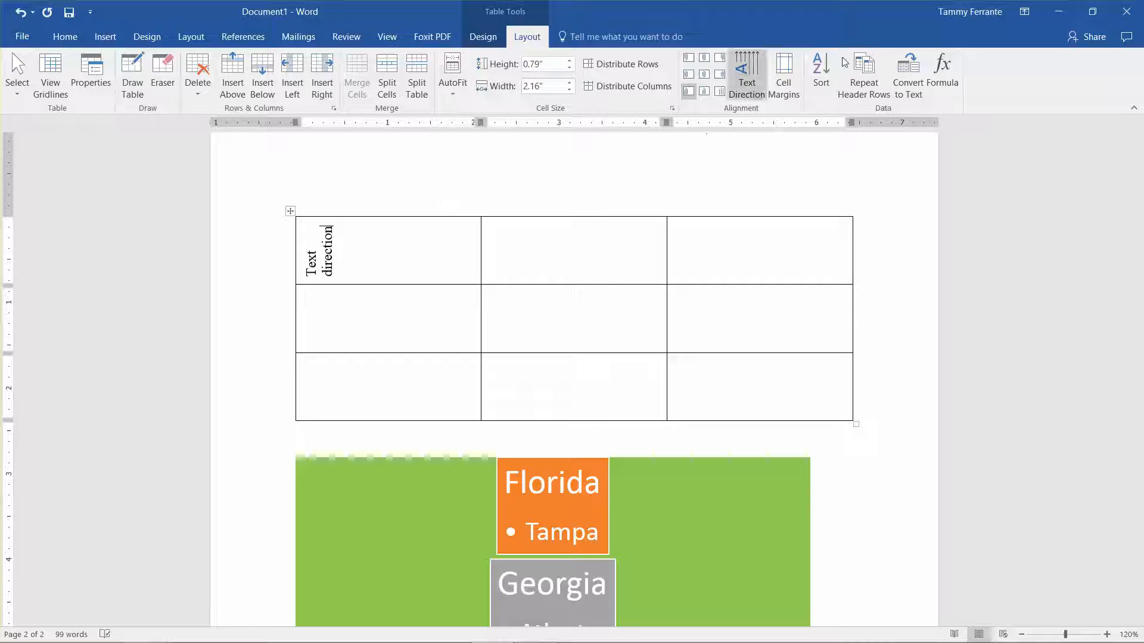
click(748, 75)
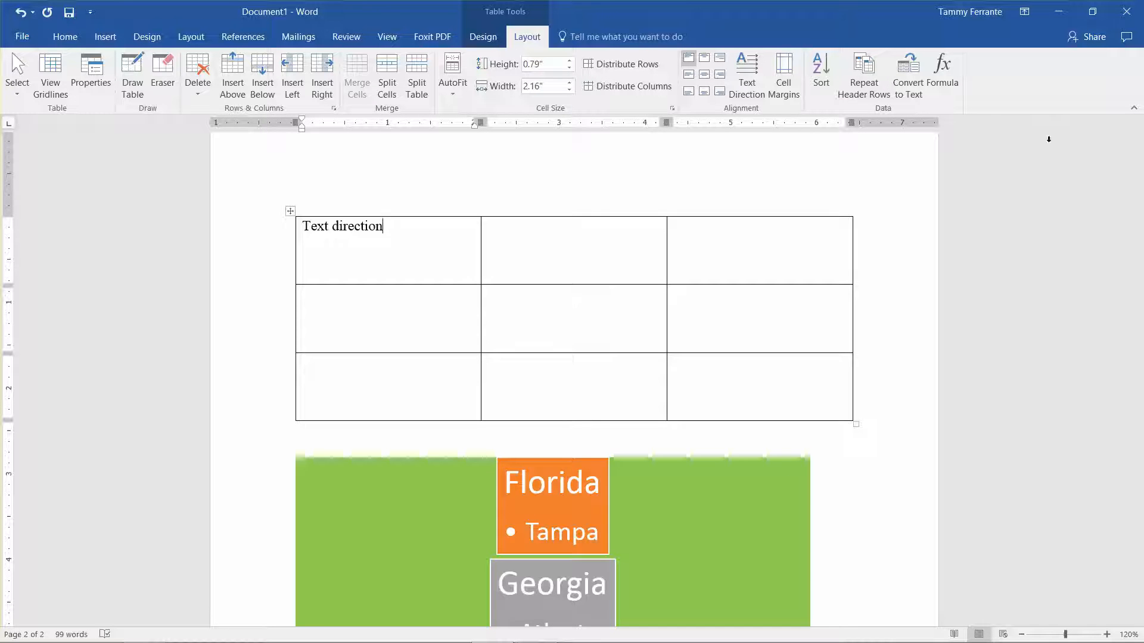
Nudge the blue heart at the right end of the WordArt box slightly right and down over the red heart.
drag(1141, 439, 1139, 281)
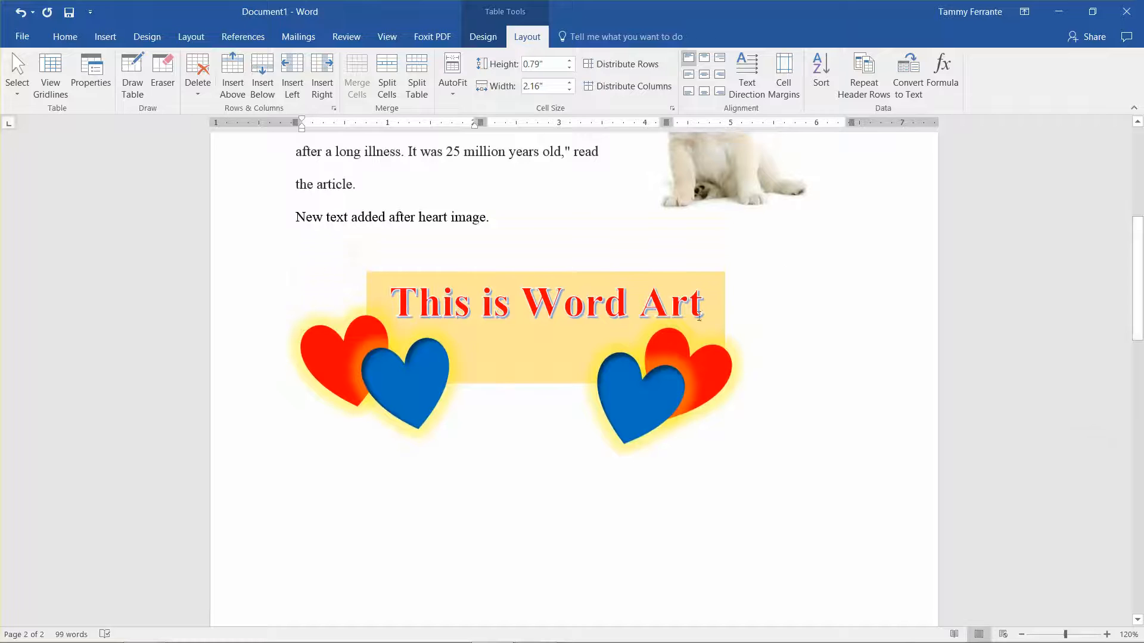
click(638, 407)
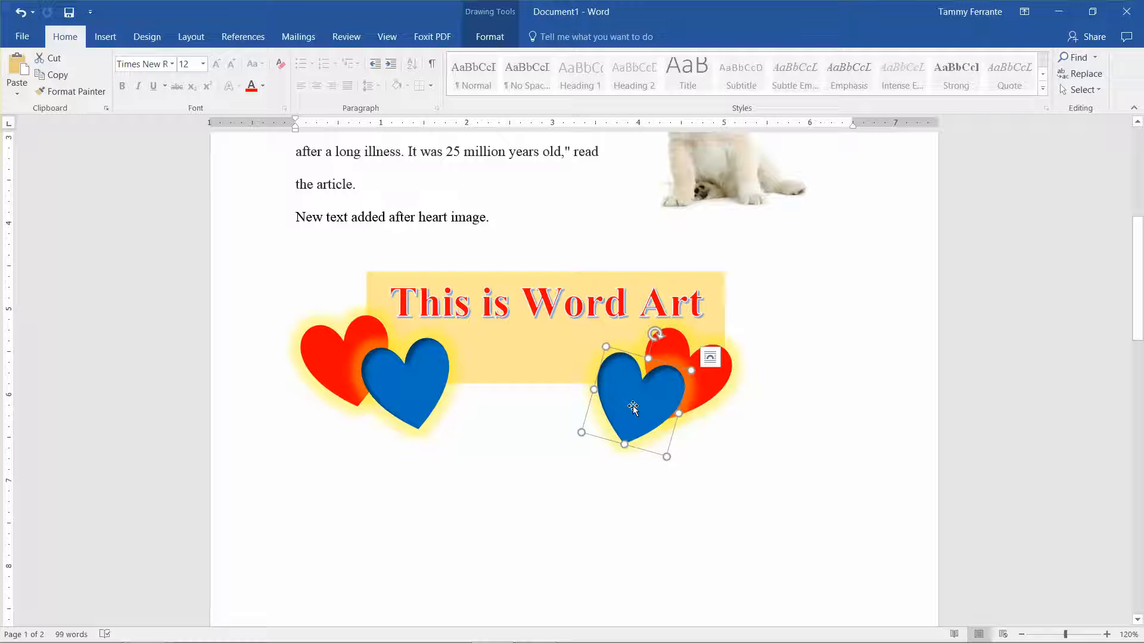
drag(633, 408, 641, 413)
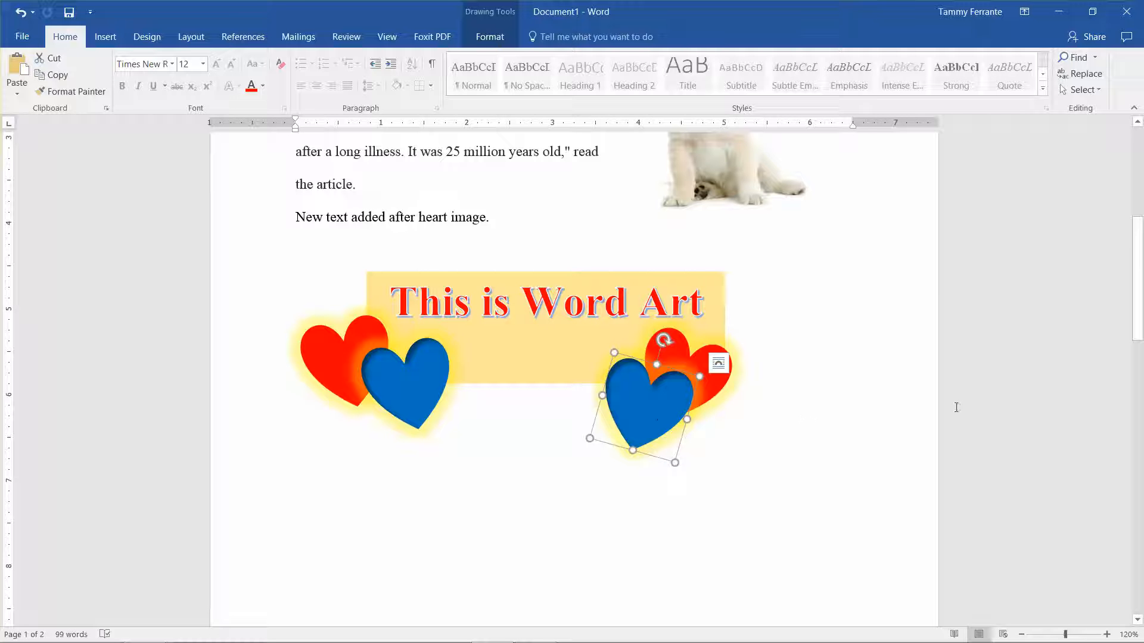
drag(1137, 247, 1141, 459)
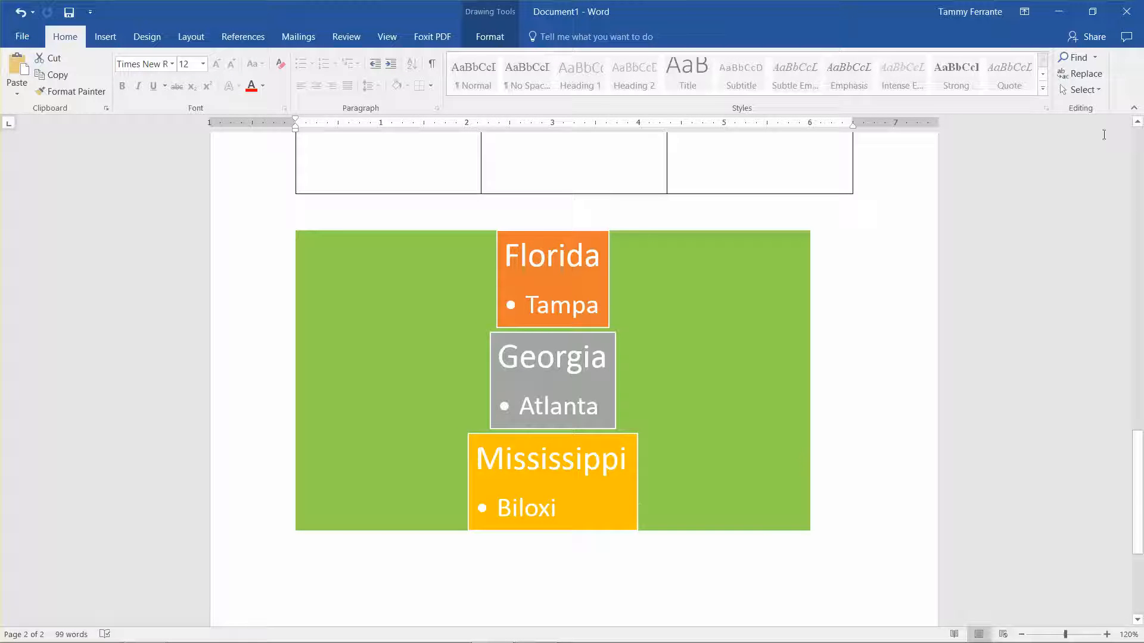
click(1061, 15)
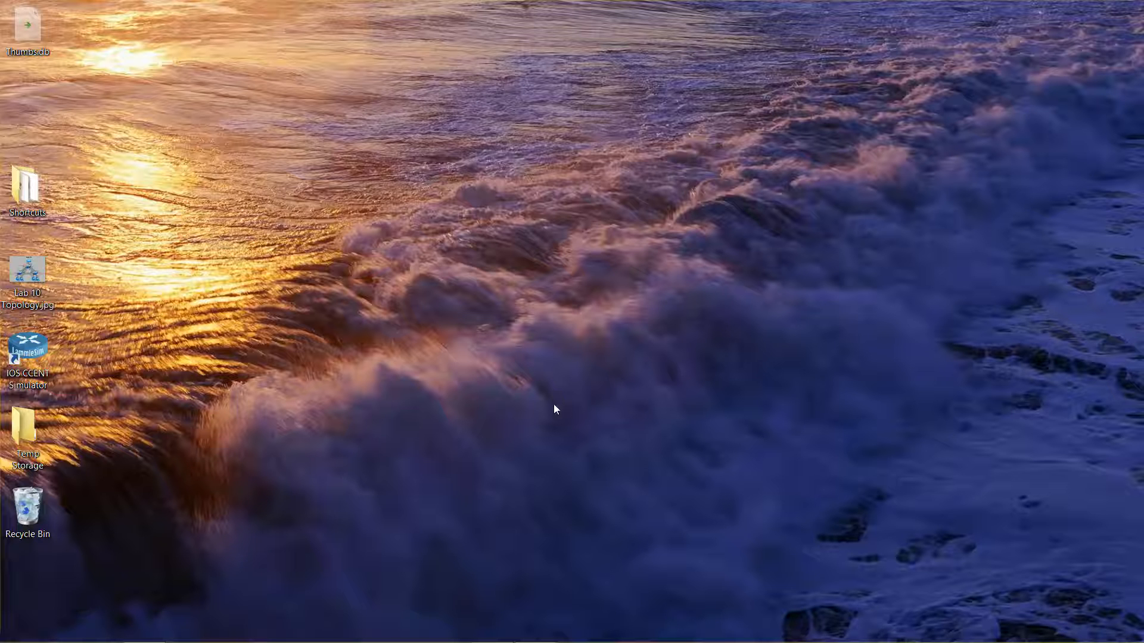
mouse_move(518, 642)
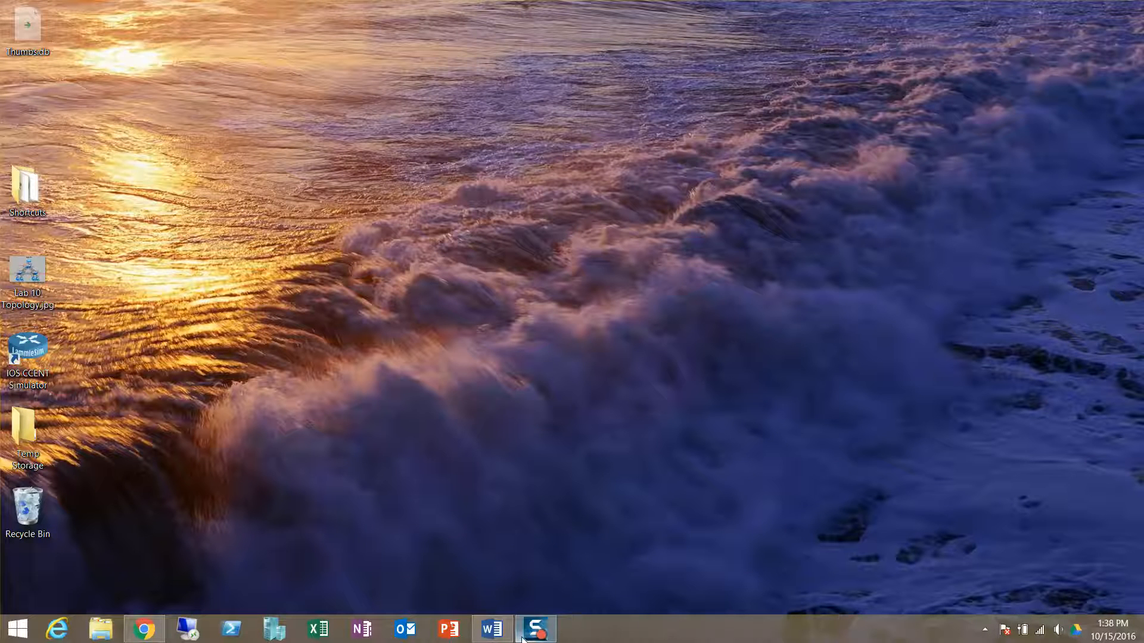
click(492, 630)
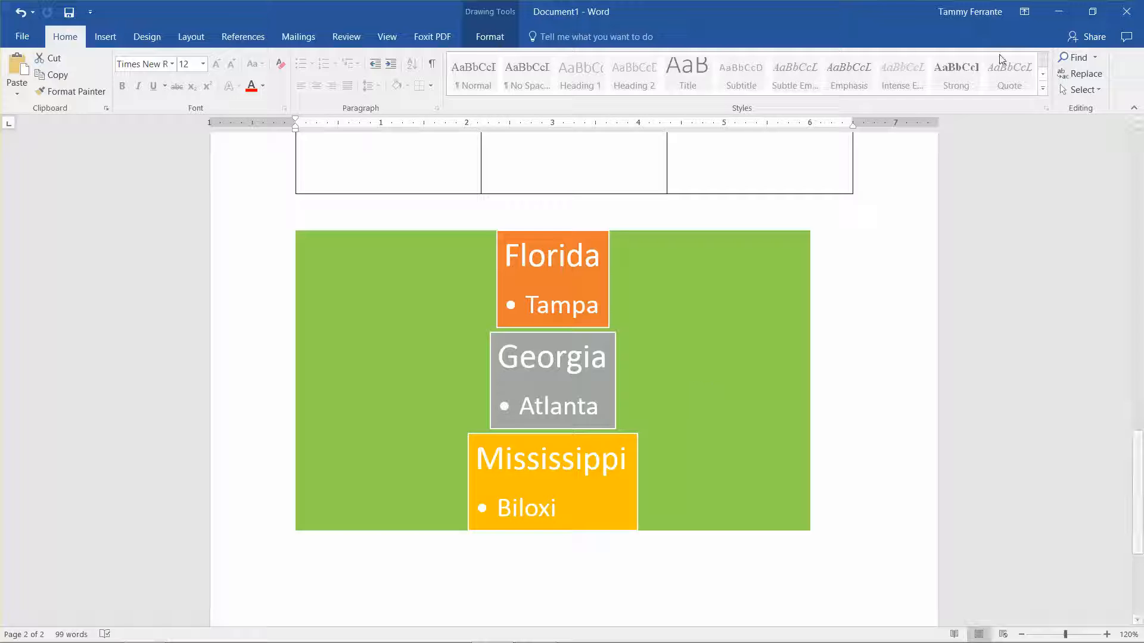
click(1056, 14)
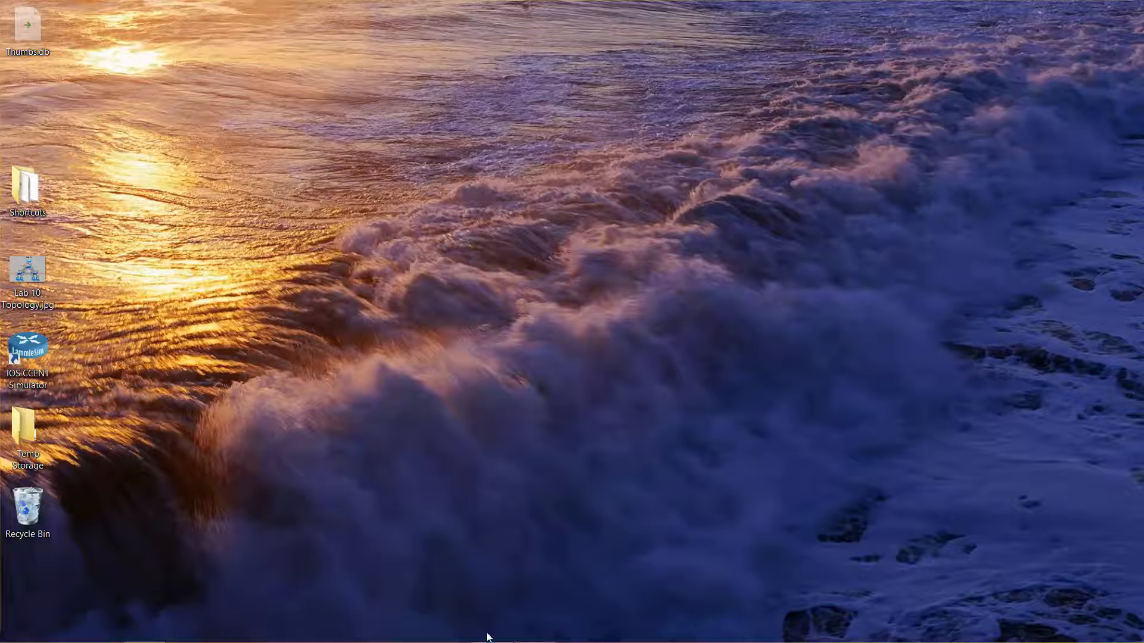
mouse_move(489, 636)
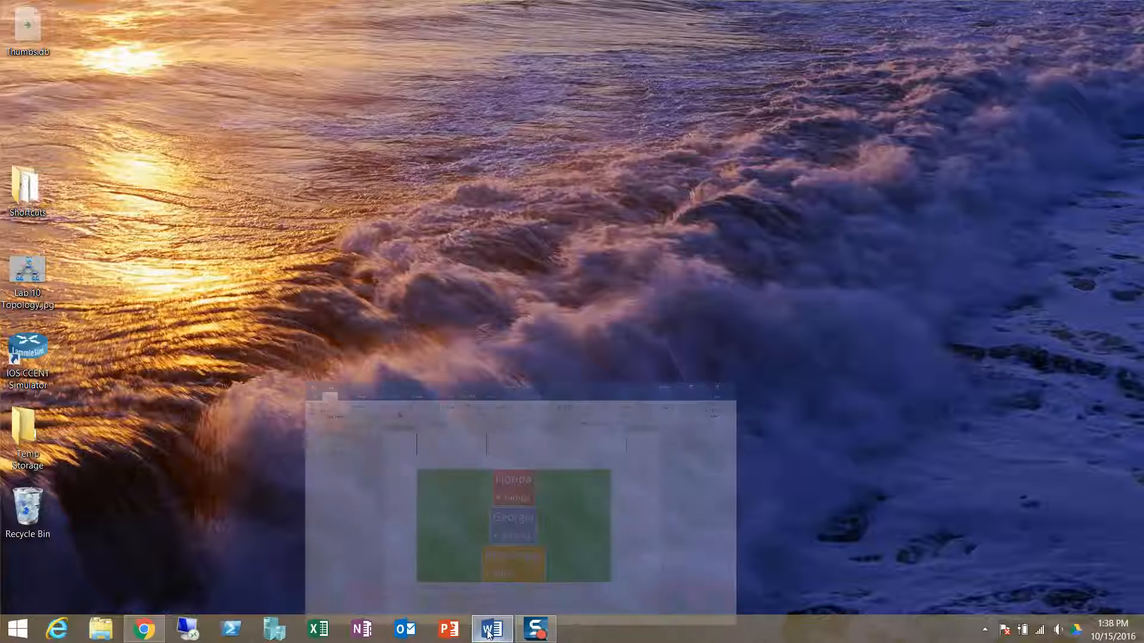
click(489, 636)
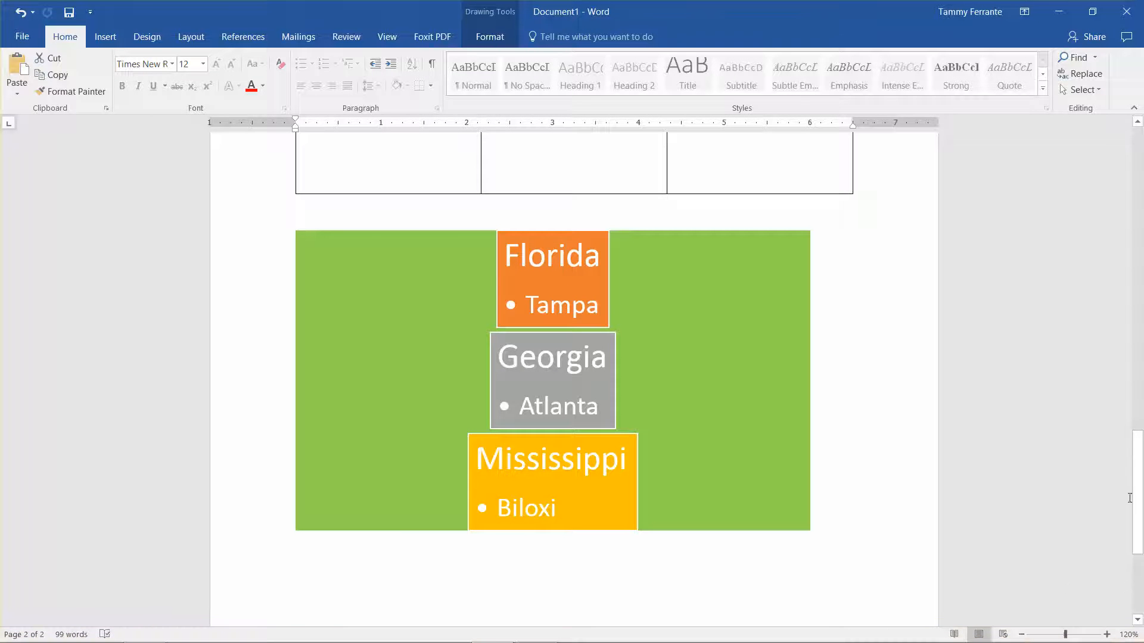
Examine the picture style, layout and alignment options available for the puppy photo beside the article text.
drag(1141, 502, 1138, 236)
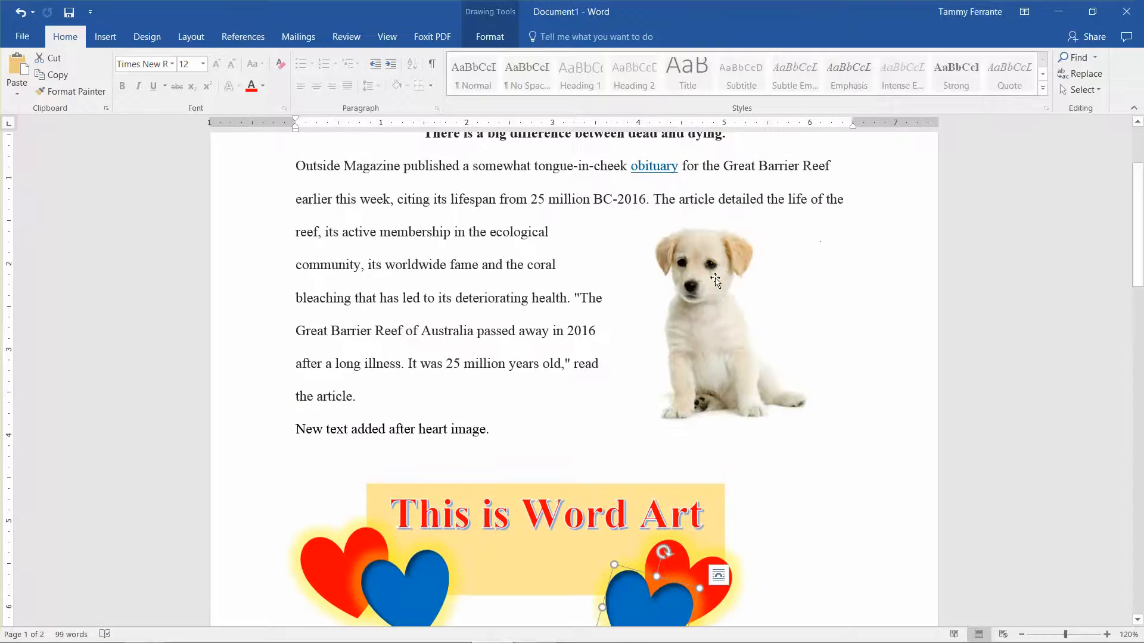
click(704, 315)
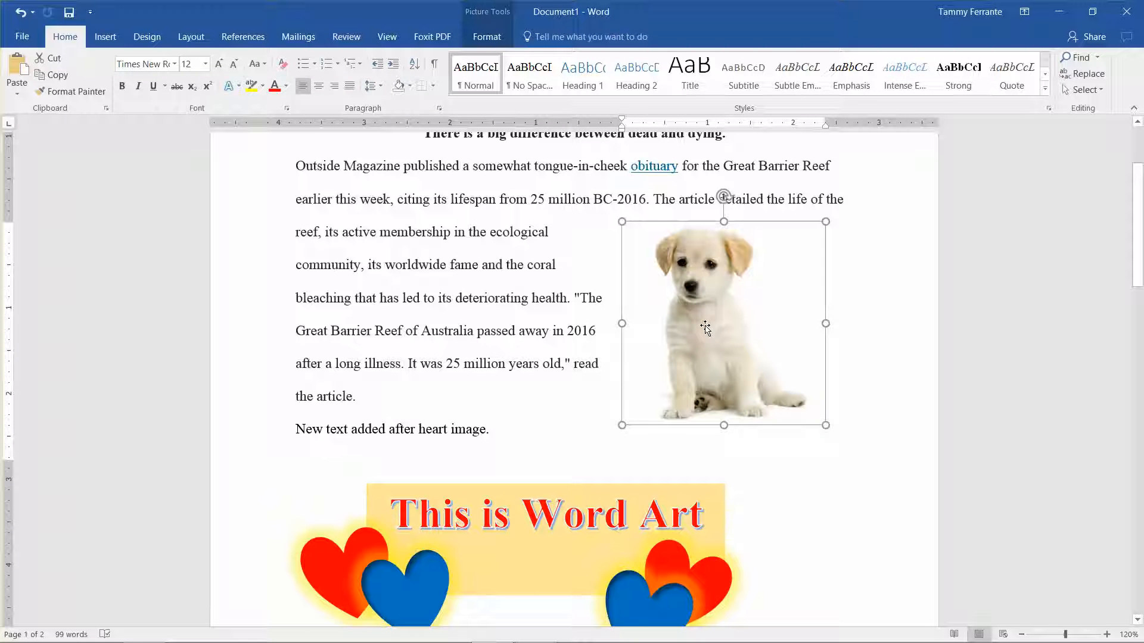
double_click(704, 327)
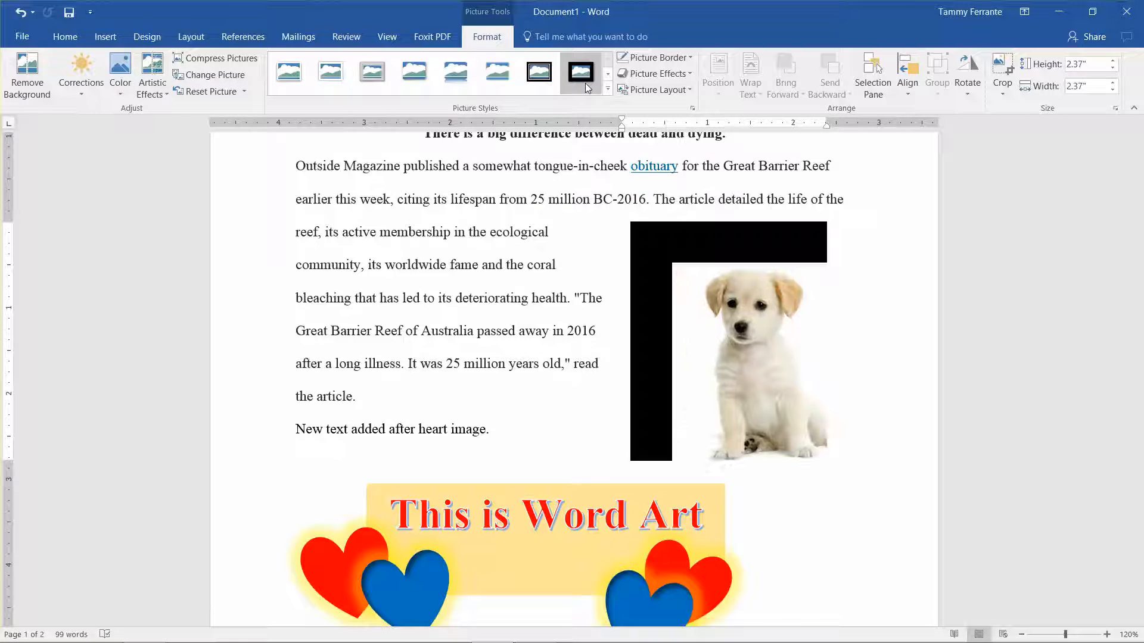
click(692, 91)
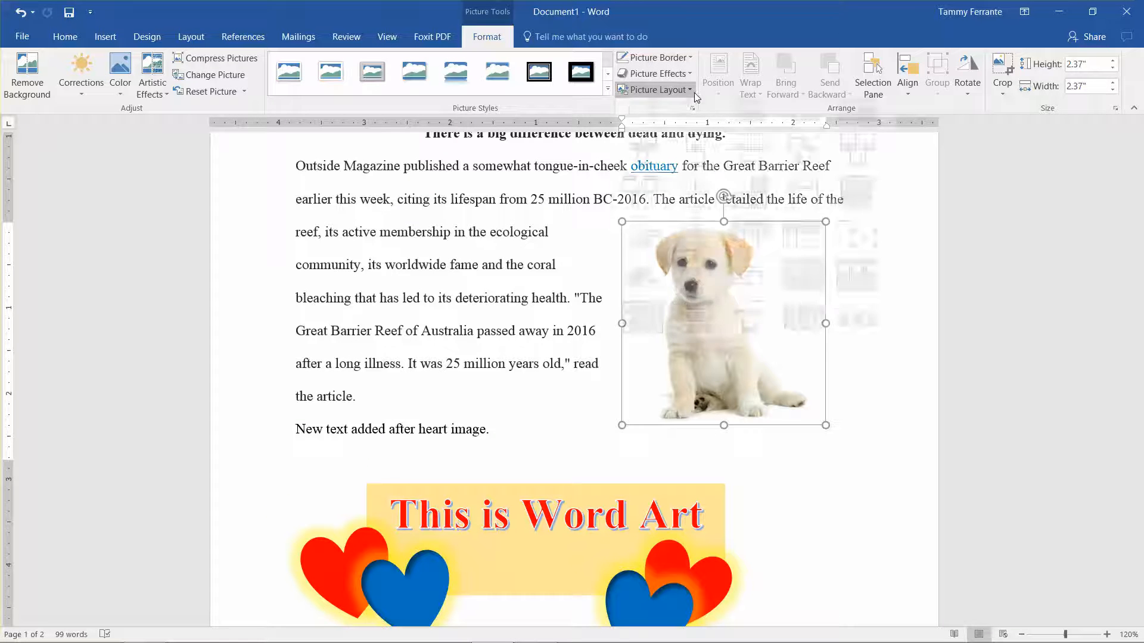
click(692, 90)
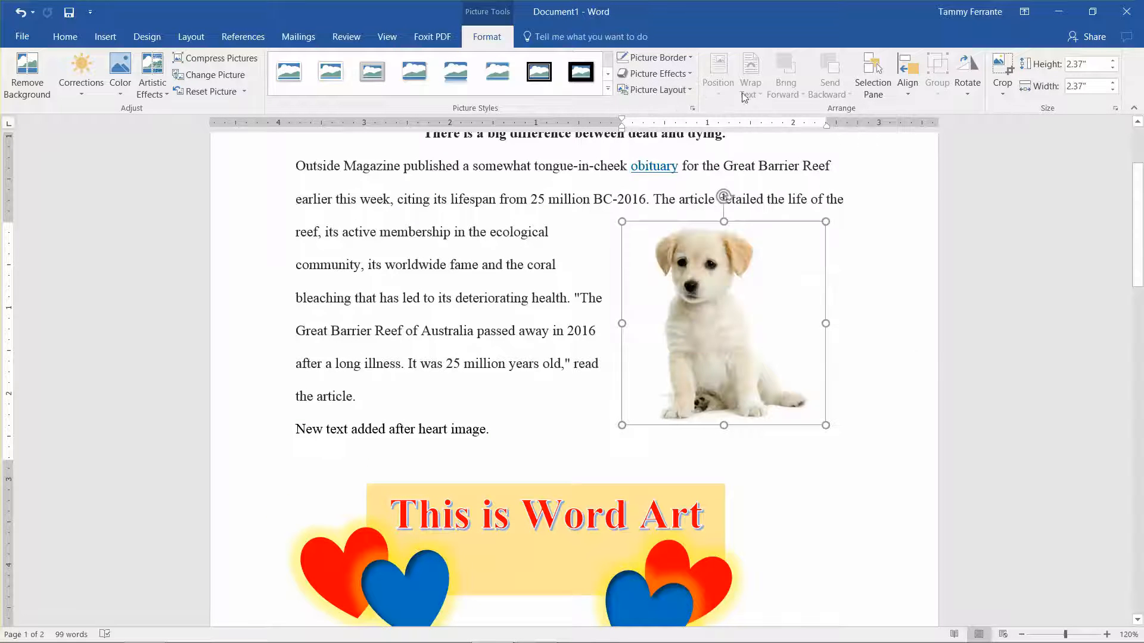
click(918, 94)
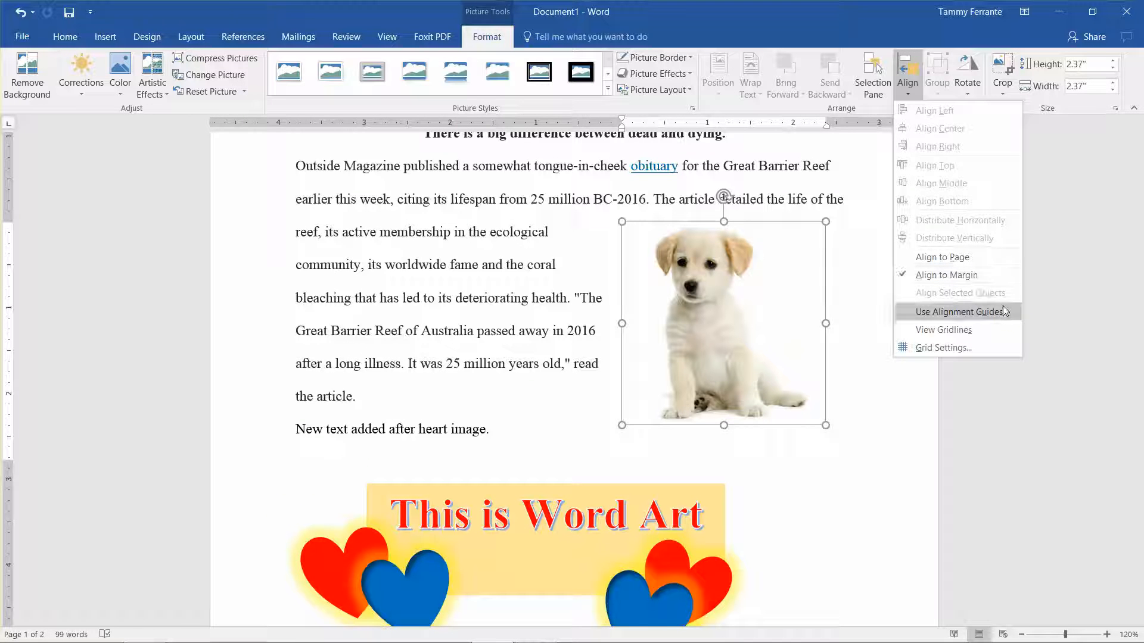
click(939, 451)
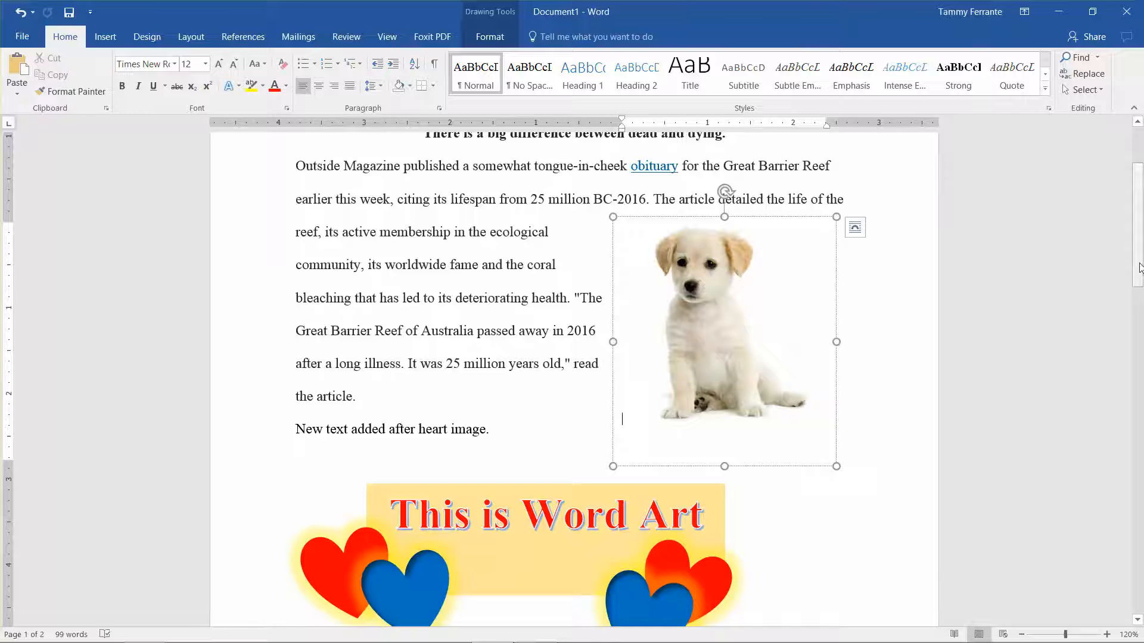
Add blank space below the table to push the SmartArt graphic onto the next page, and place the cursor beneath the table.
drag(1140, 267, 1141, 493)
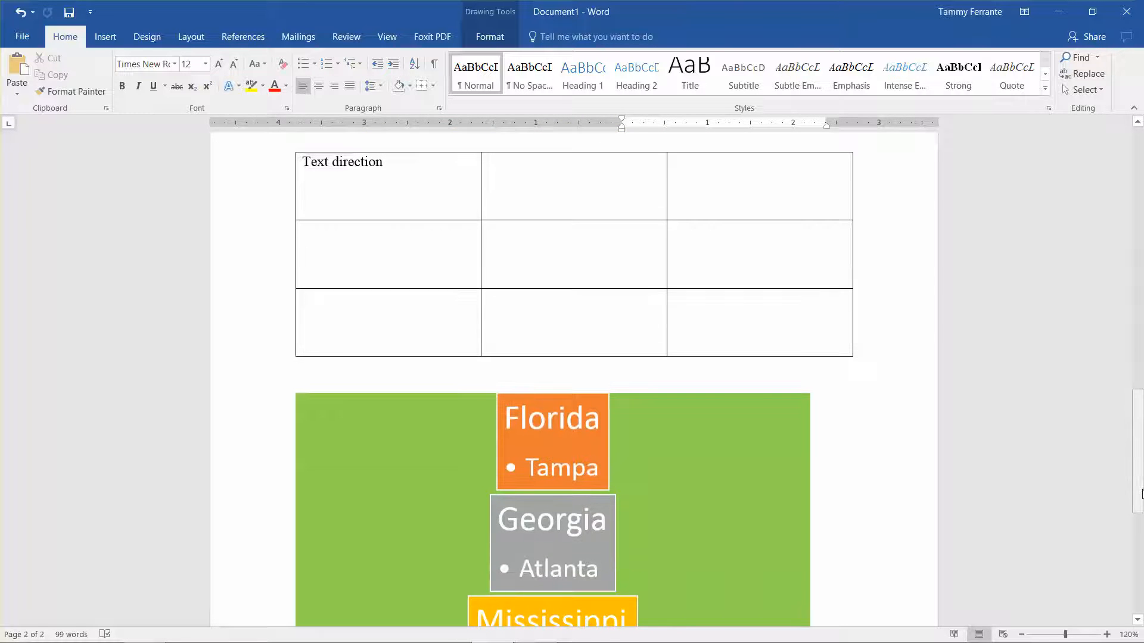
drag(1141, 451, 1140, 555)
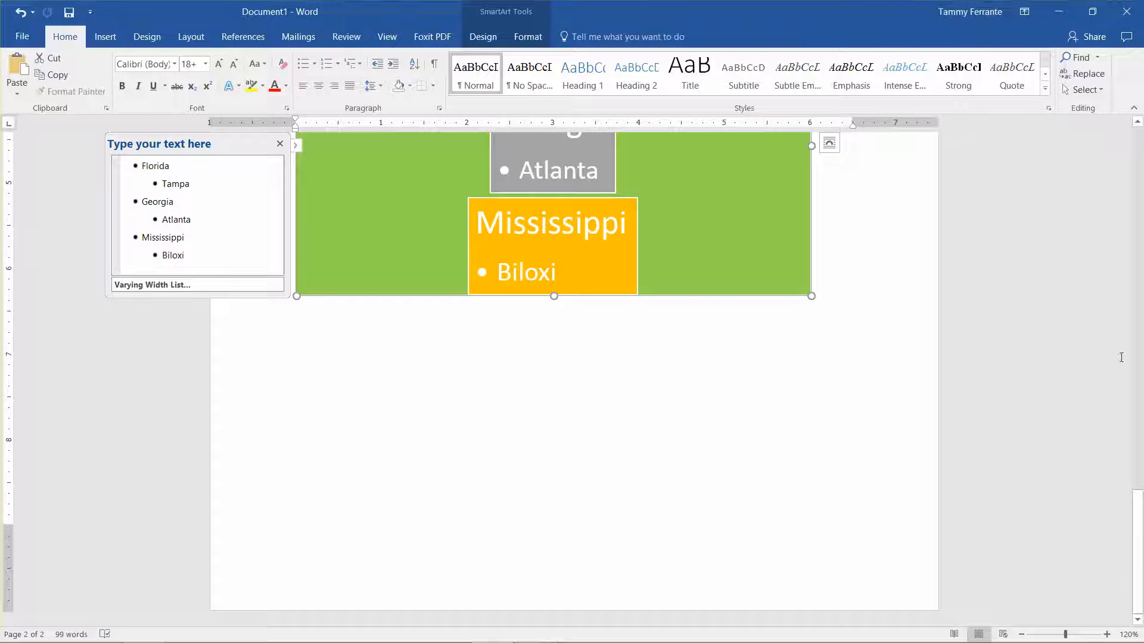
drag(1141, 511, 1140, 402)
click(366, 411)
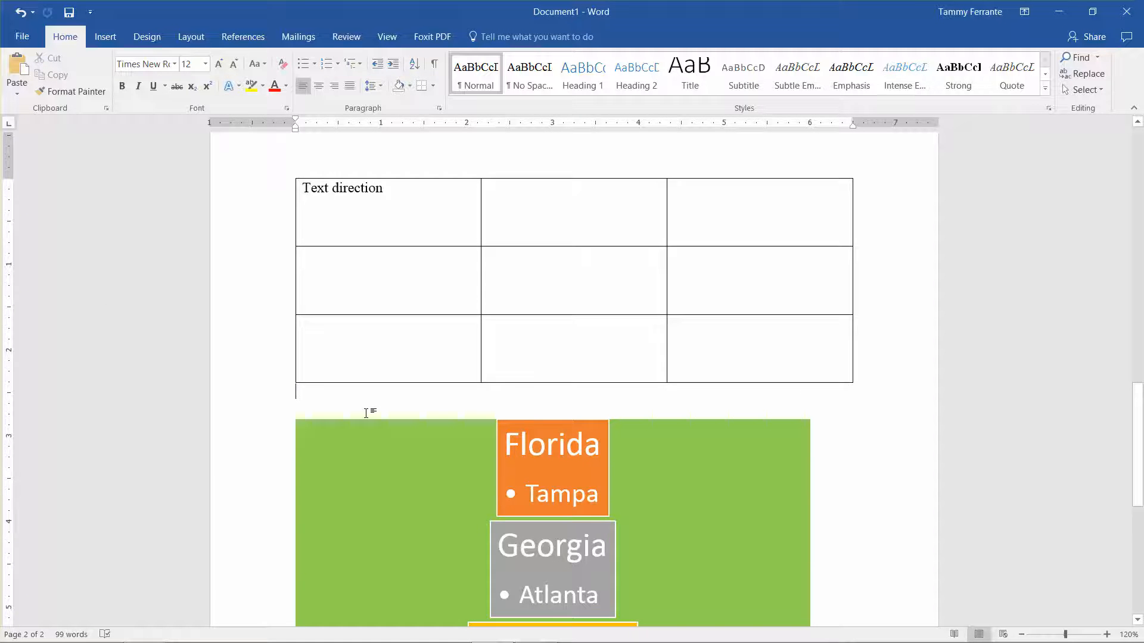
key(ctrl+z)
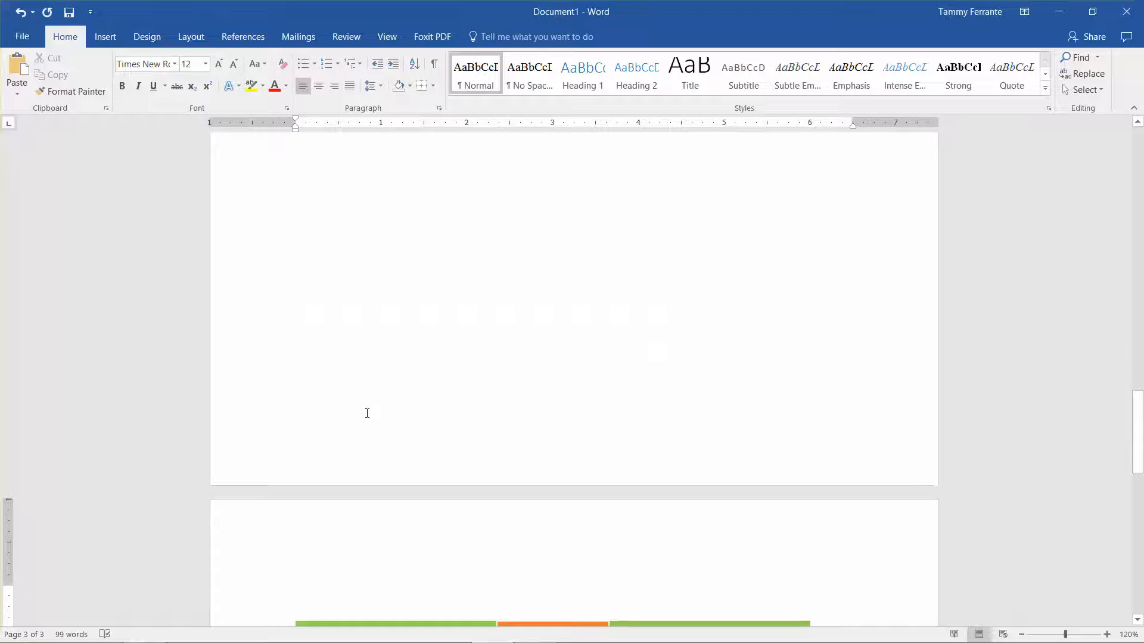
key(ctrl+y)
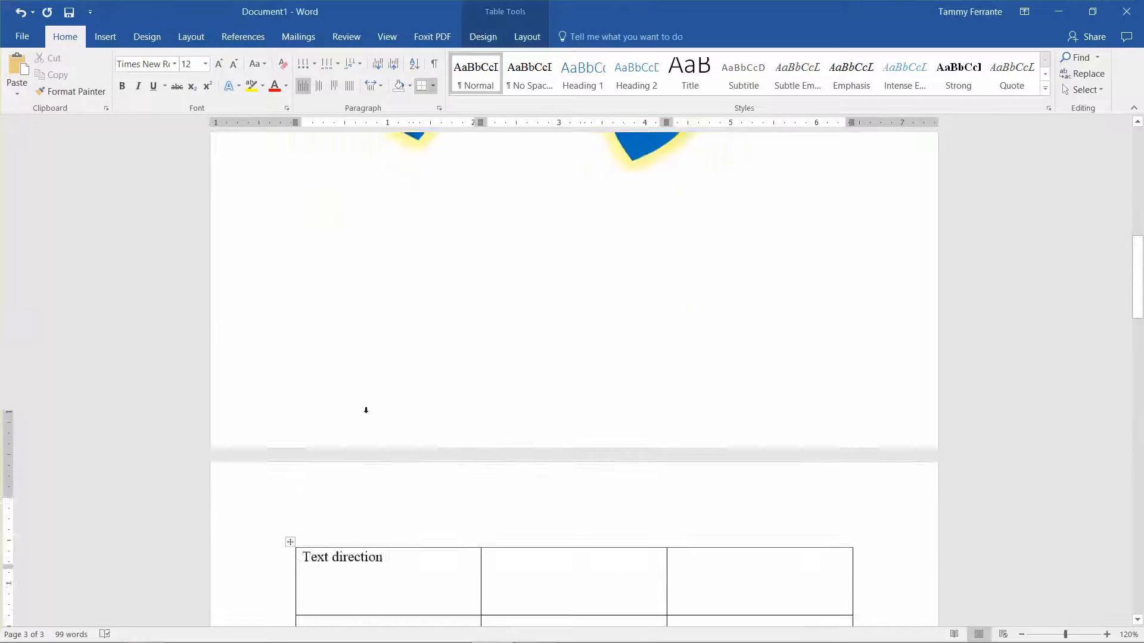
key(Down)
key(Up)
key(Up)
key(Up)
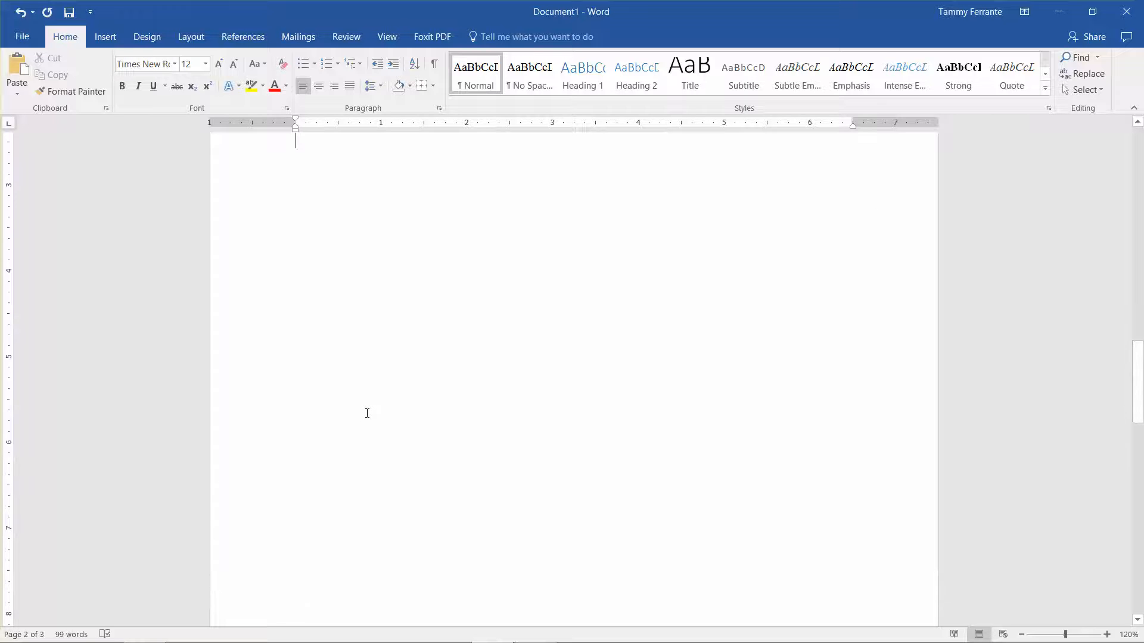
click(367, 413)
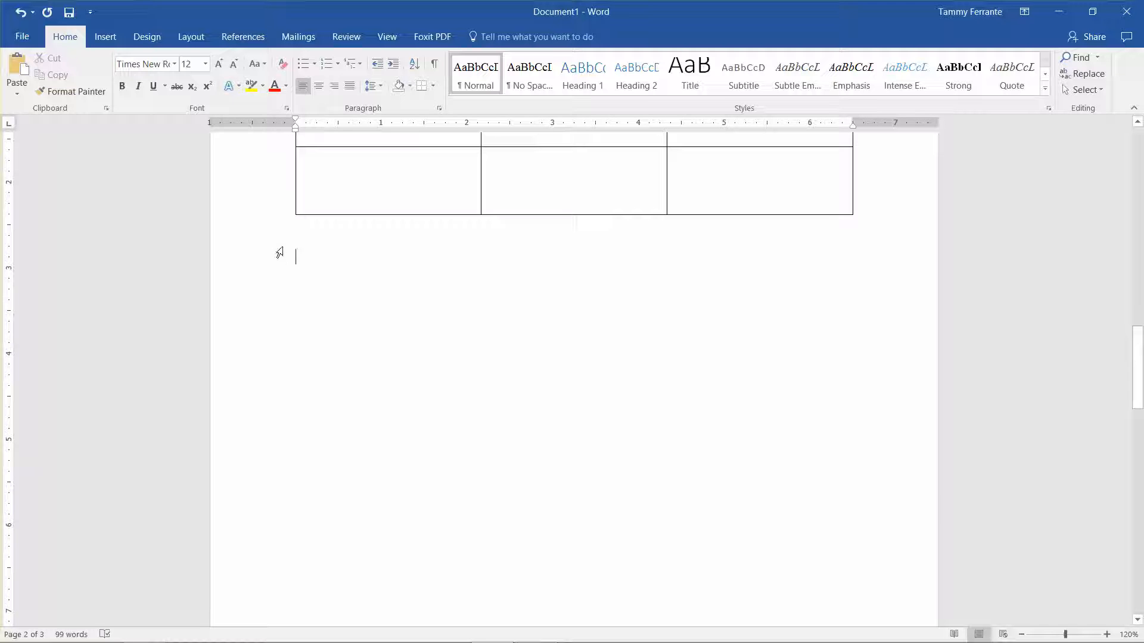
Search online pictures for "puppy clip art" and insert the sitting white cartoon puppy with brown ears below the table.
click(109, 36)
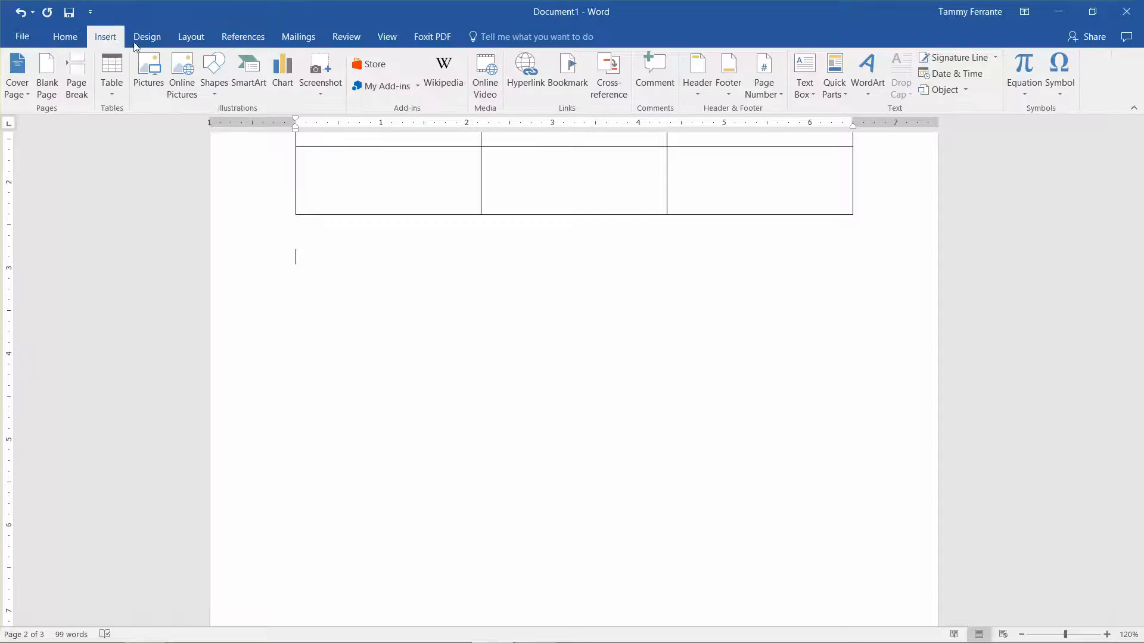
click(181, 72)
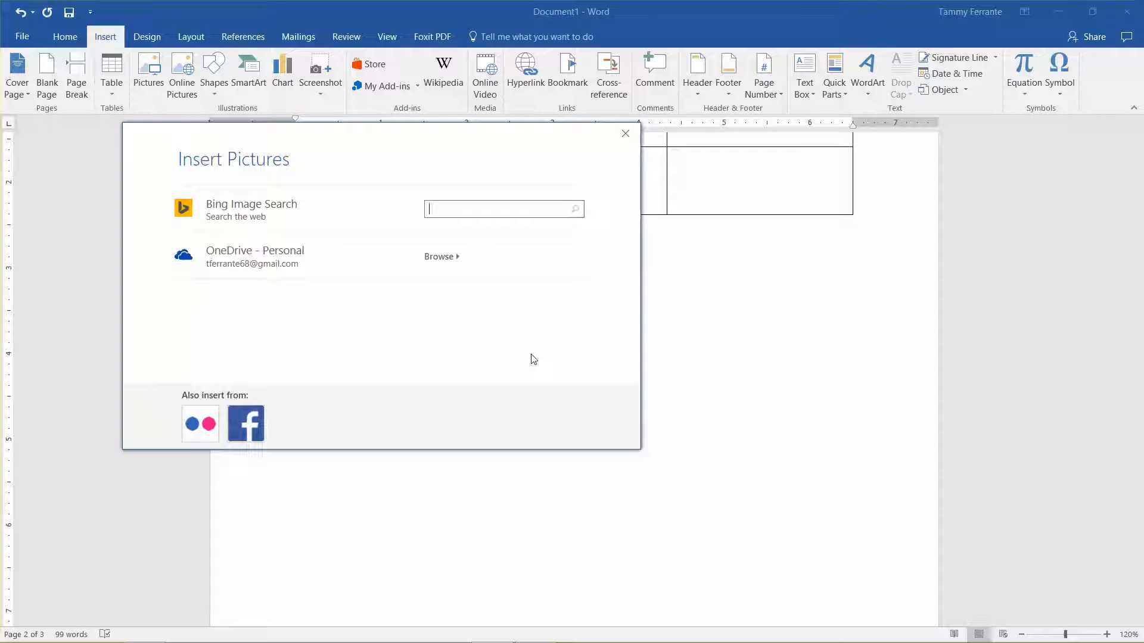
text(puppy clip art)
key(Return)
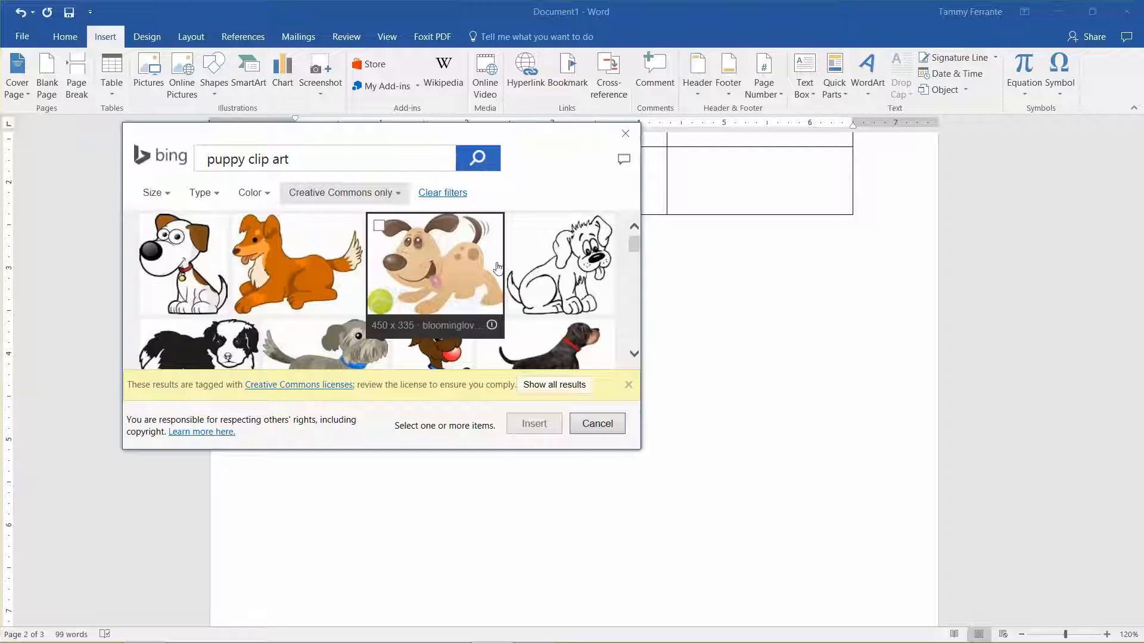
click(181, 271)
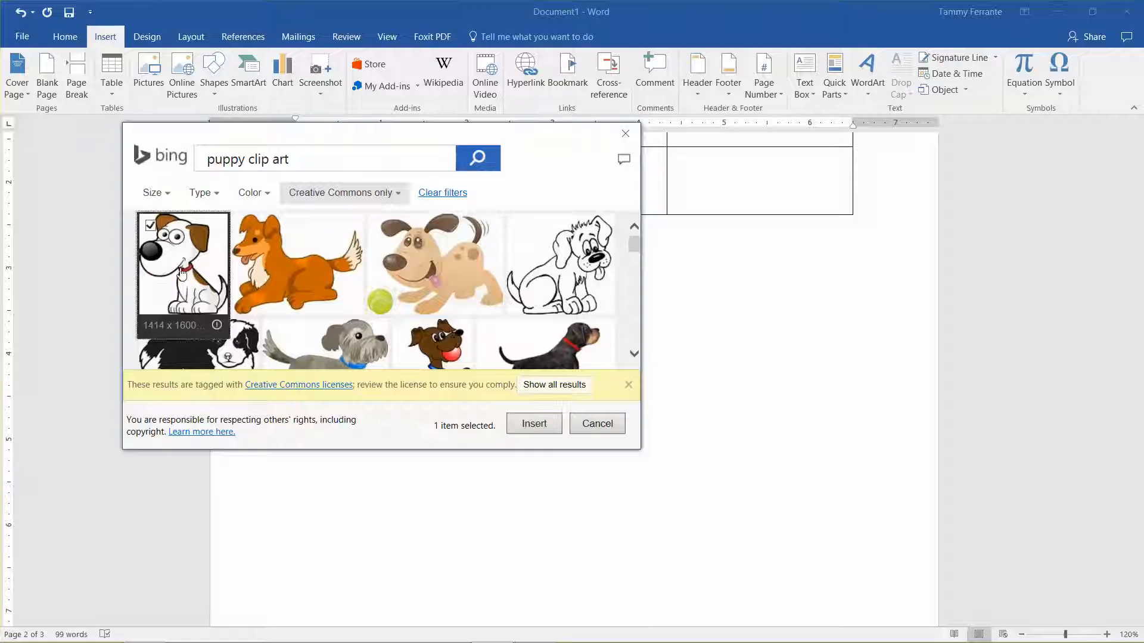
click(535, 431)
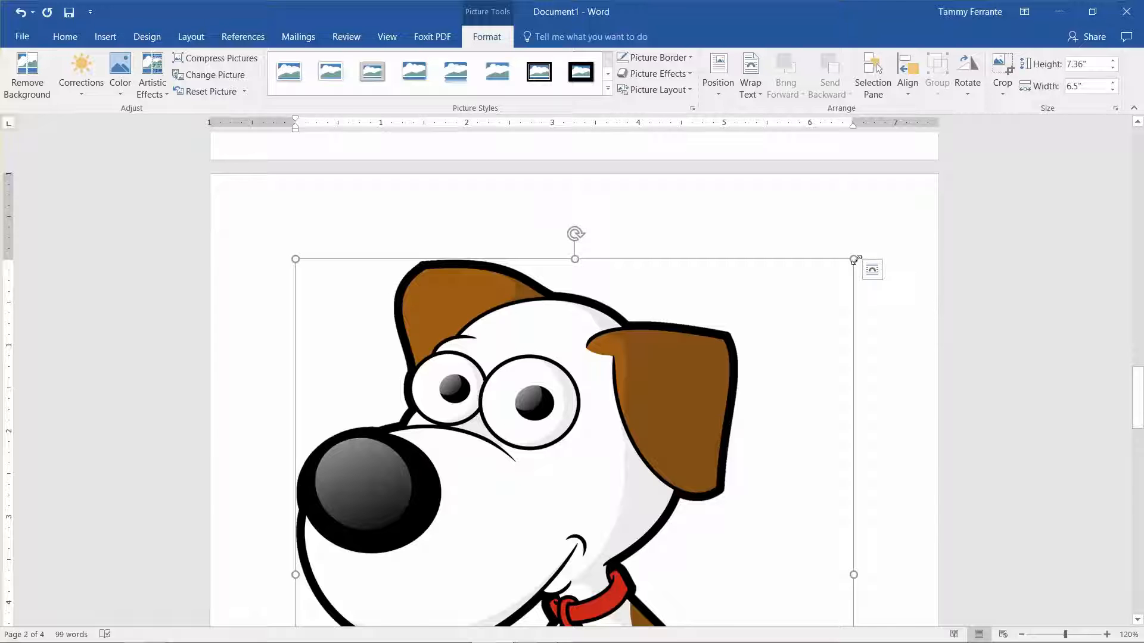
Shrink the inserted cartoon puppy proportionally to about 1.4 inches wide and deselect it.
drag(854, 259, 321, 577)
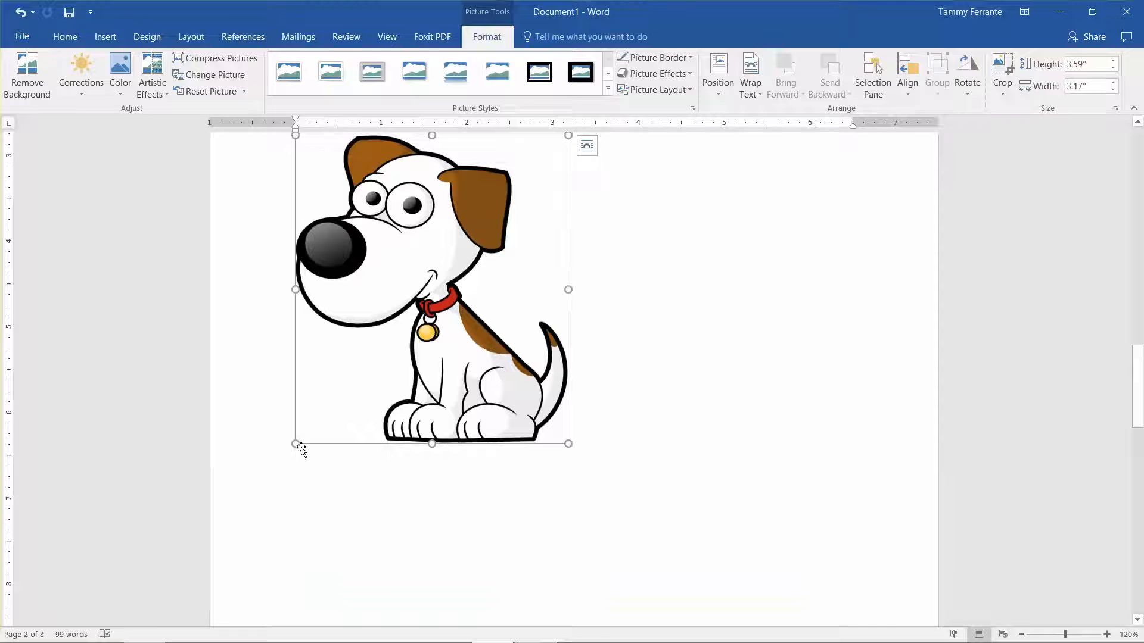
drag(296, 443, 449, 228)
click(516, 238)
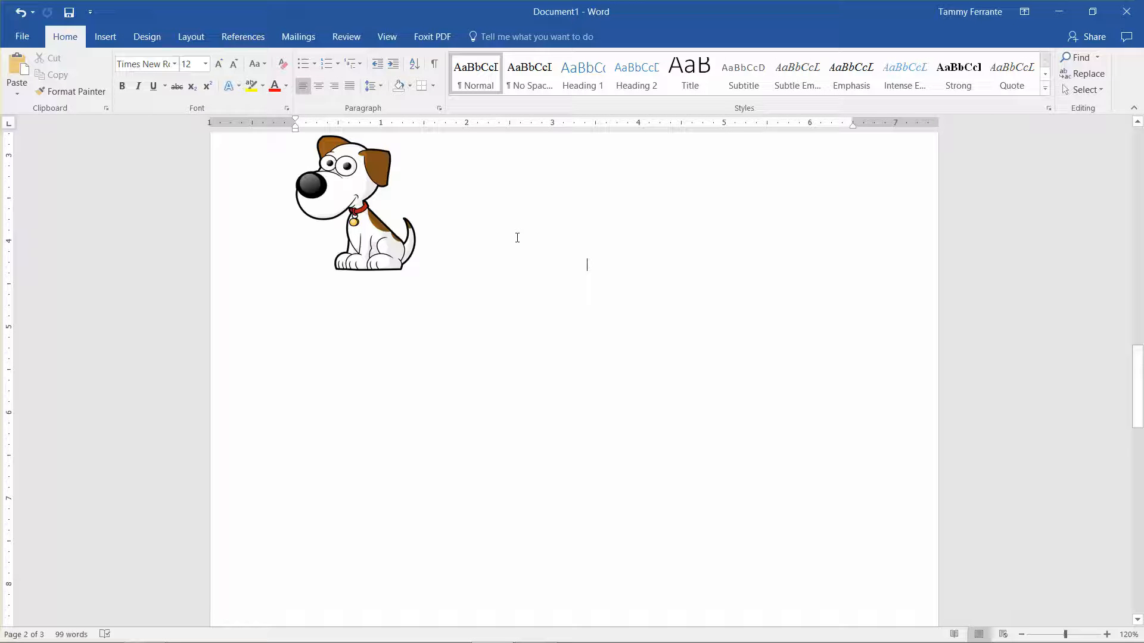
Apply a Dropped drop cap to the opening word "Outside" of the article's first body paragraph.
key(Up)
key(Up)
key(Up)
key(Up)
key(Up)
key(Up)
key(Up)
key(Up)
key(Up)
key(Up)
key(Up)
key(Up)
key(Up)
key(Up)
key(Up)
key(Up)
key(Up)
key(Up)
key(Up)
key(Up)
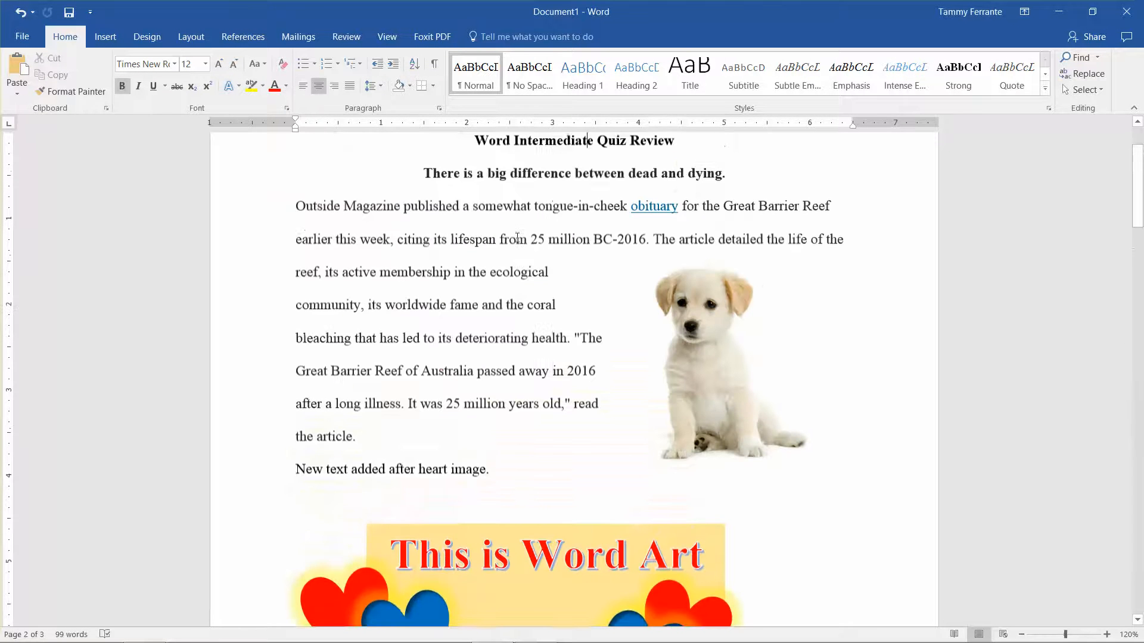
key(Up)
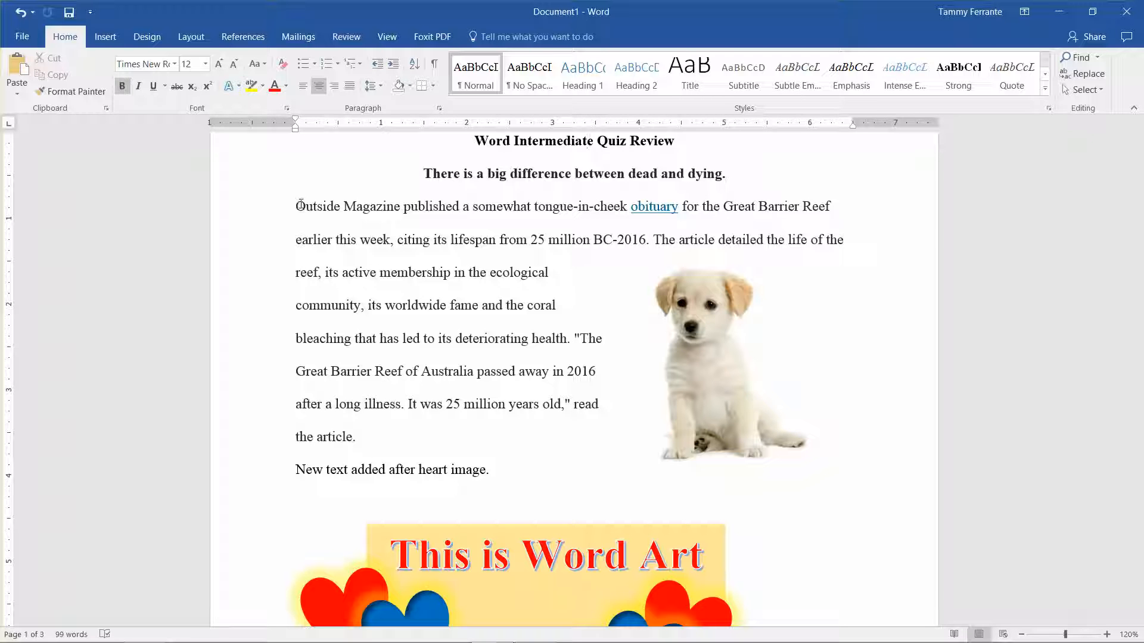
drag(298, 205, 340, 211)
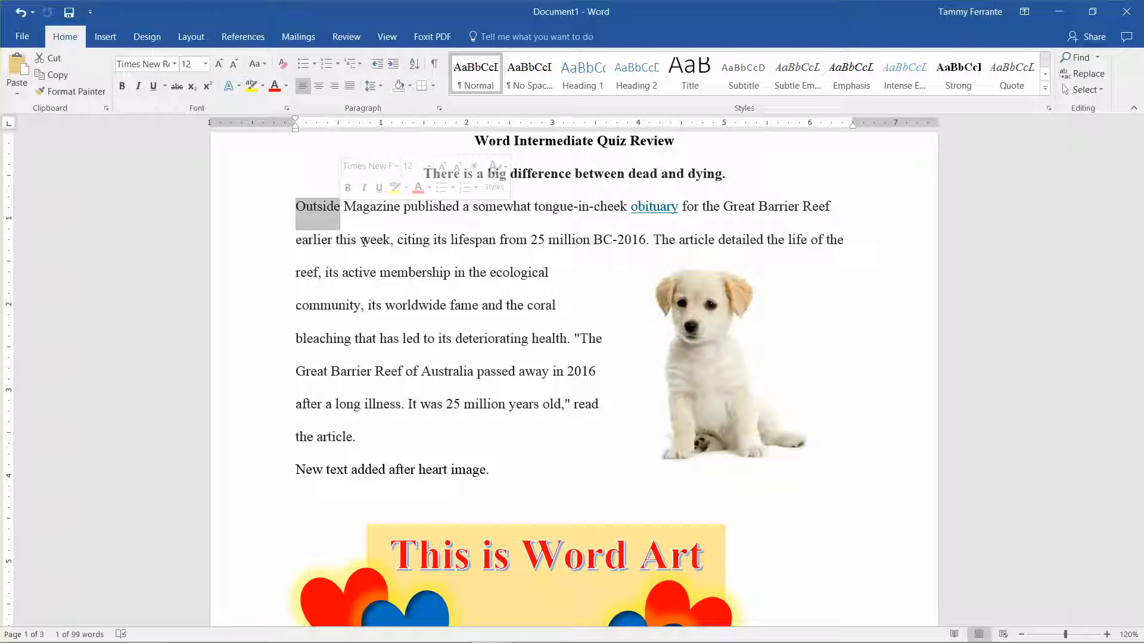
click(112, 38)
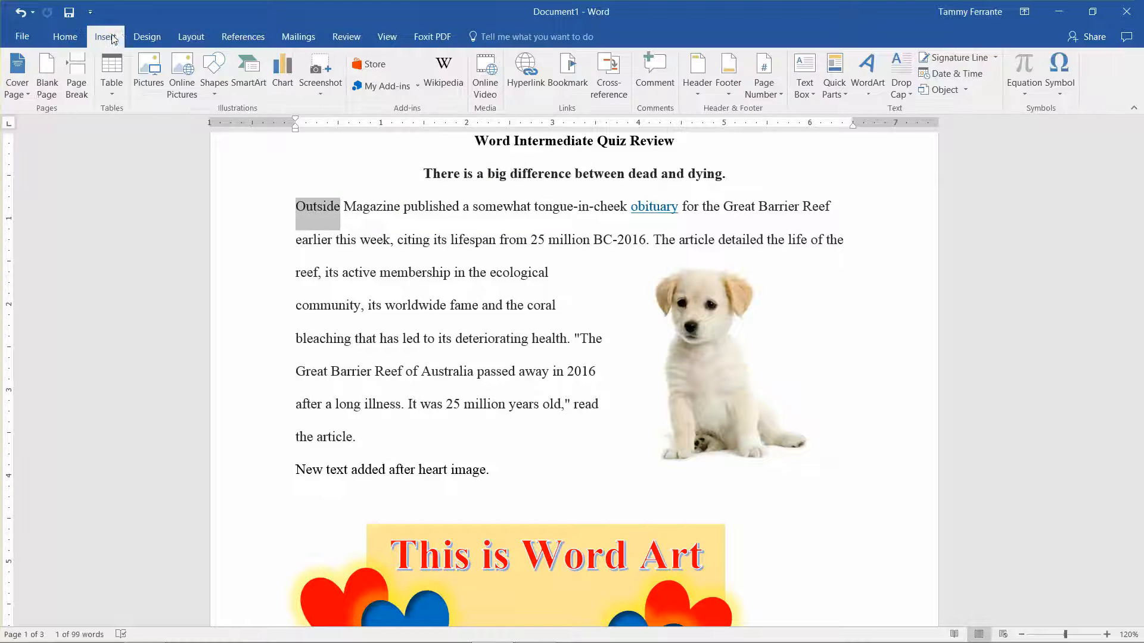
click(899, 90)
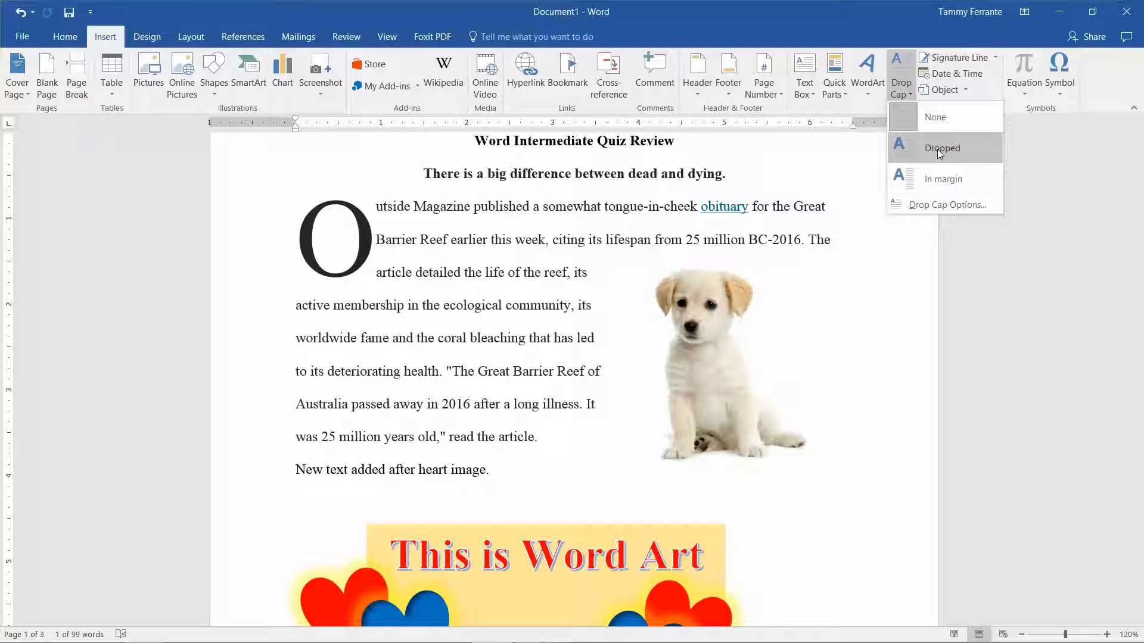
click(938, 148)
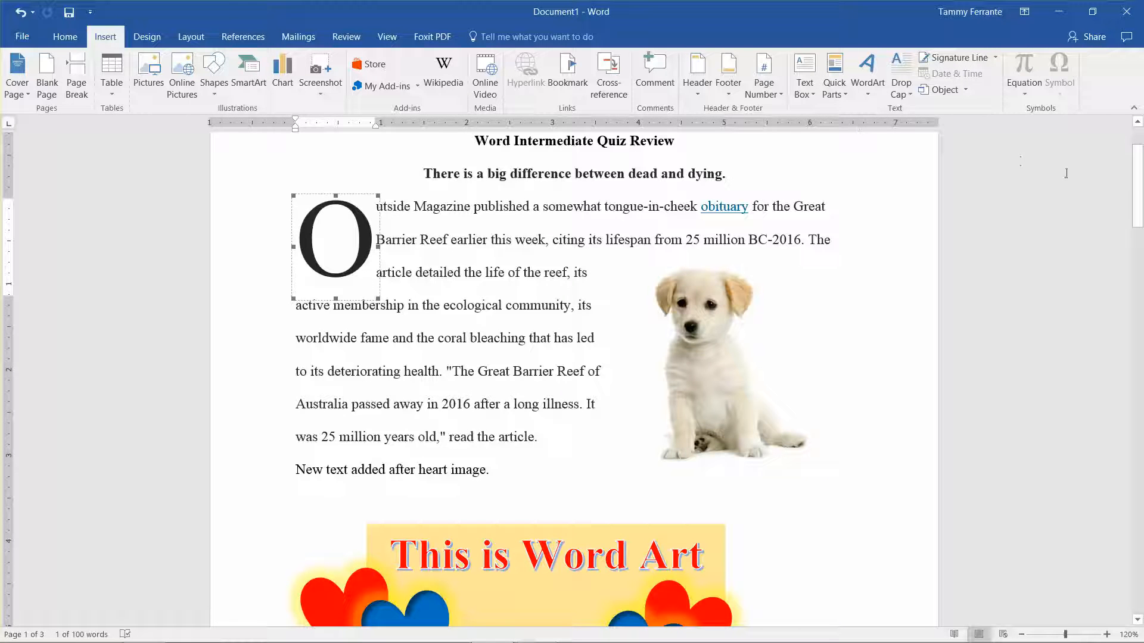
Insert a Simple Text Box from the built-in text box gallery.
drag(1136, 180, 1125, 338)
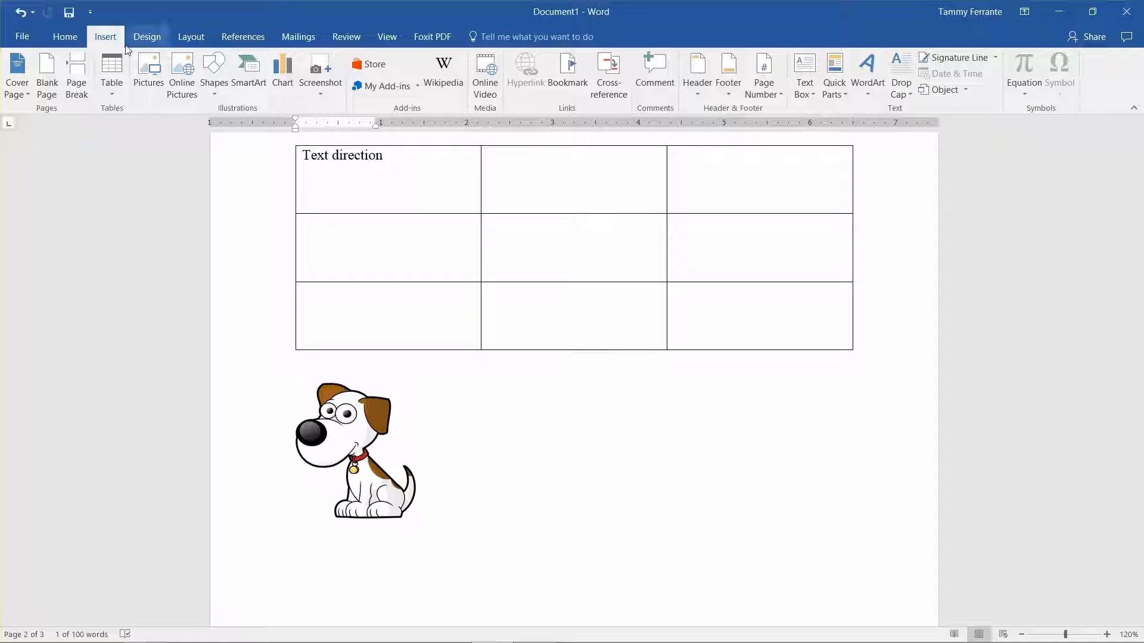
click(806, 80)
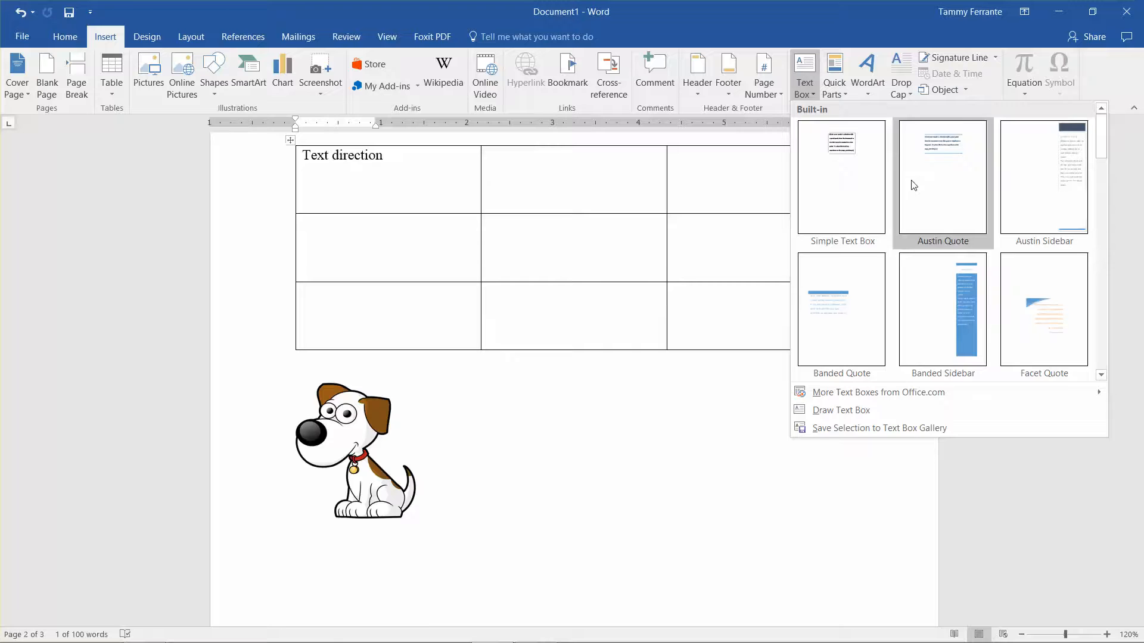
click(853, 160)
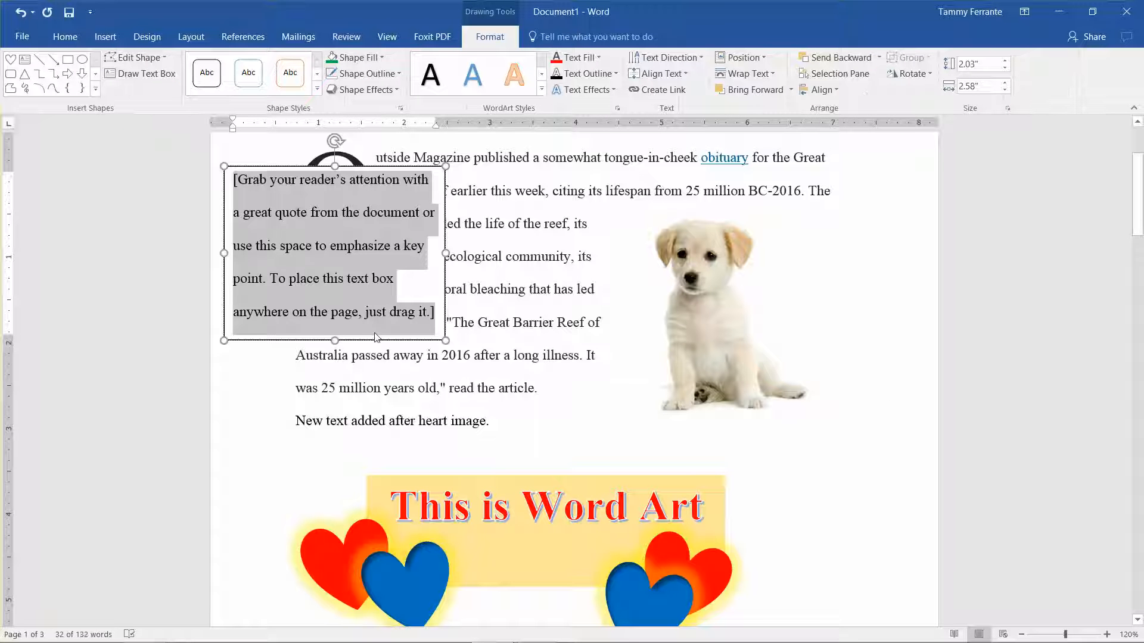
Move the new text box off the drop cap to page 2, just above the right end of the table.
drag(379, 341, 658, 619)
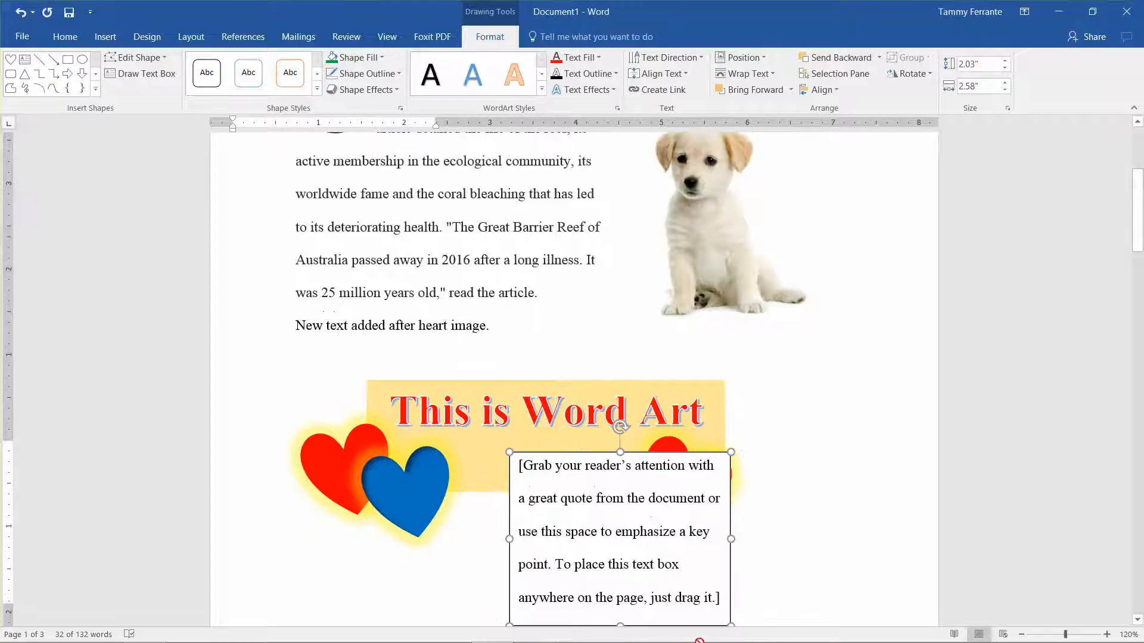
key(ctrl+z)
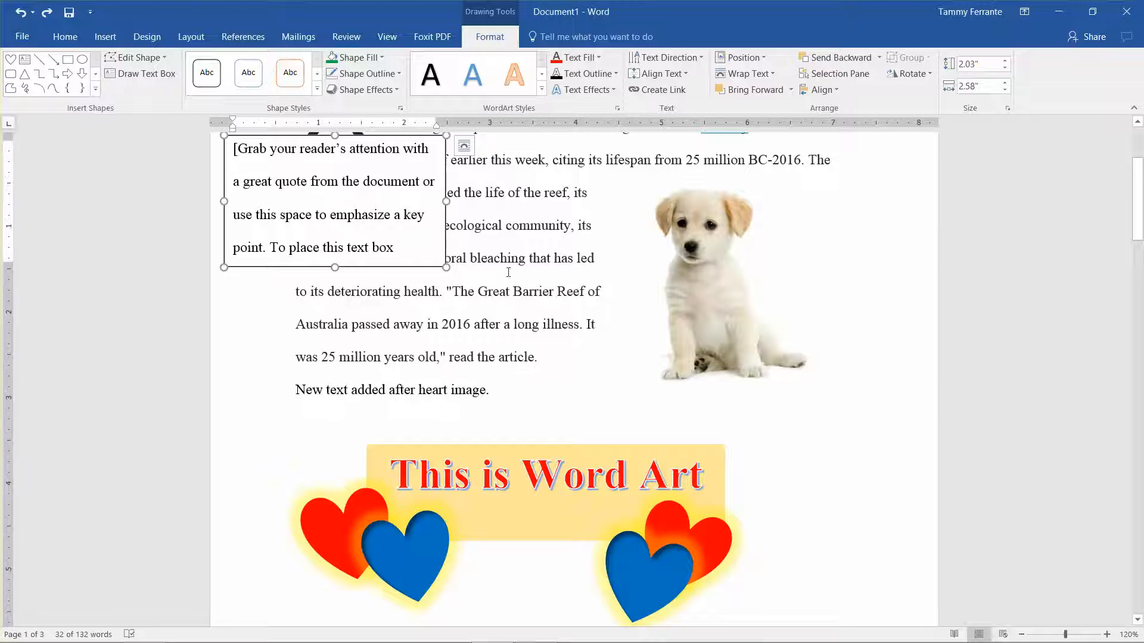
drag(409, 267, 830, 614)
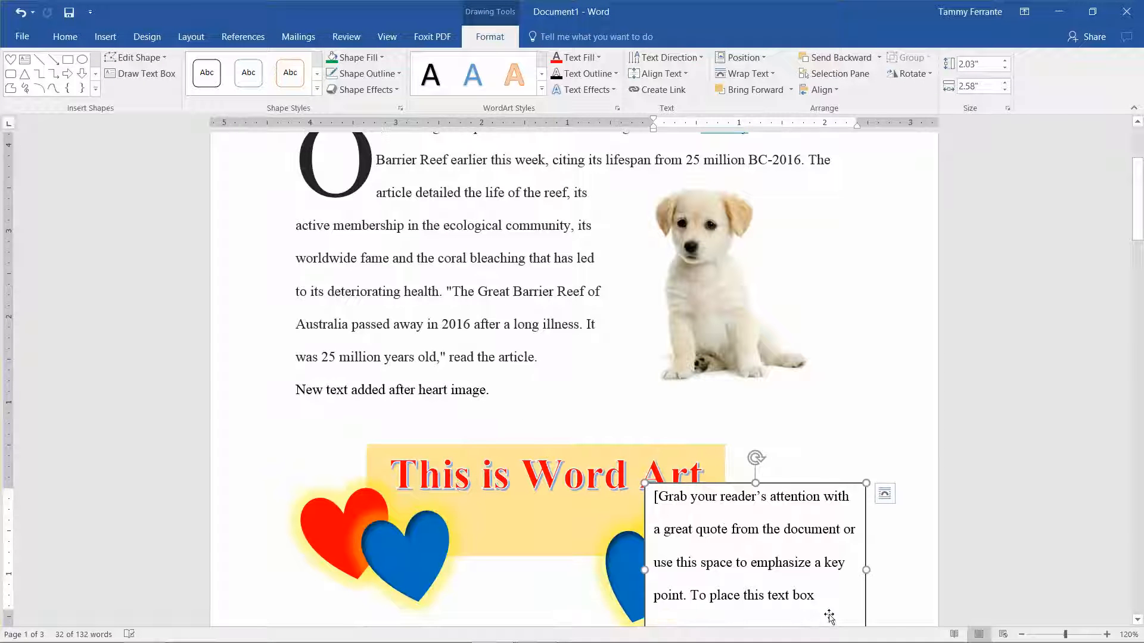
drag(1140, 213, 1141, 311)
drag(817, 234, 792, 620)
scroll(792, 620, down, 6)
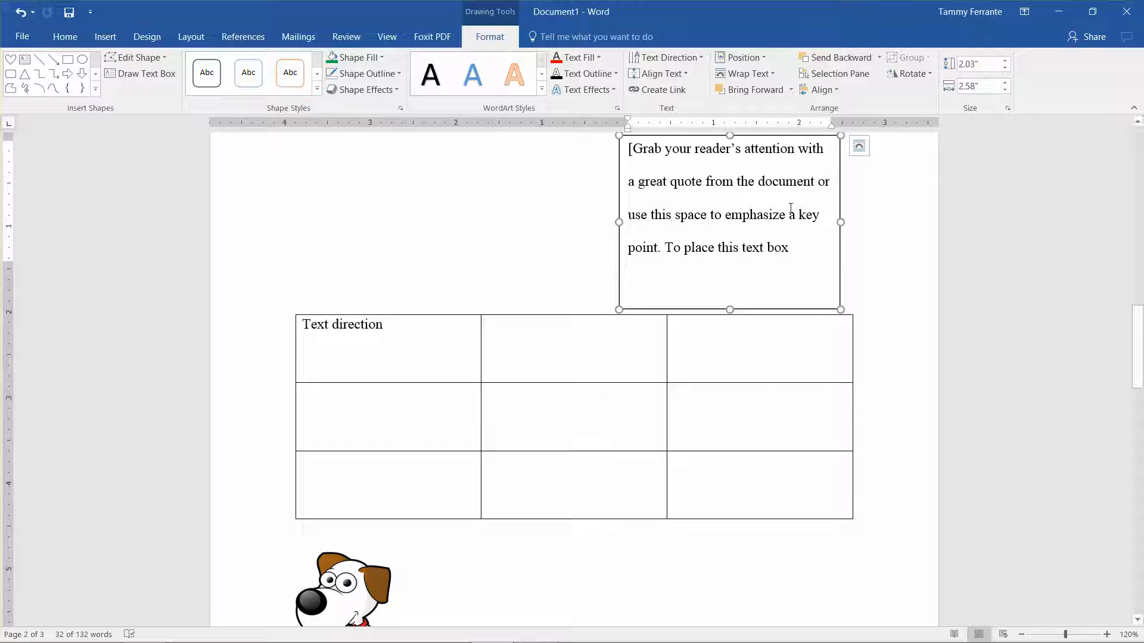
Replace the text box placeholder with "The text box command is part of the feature set known as Building Blocks.".
triple_click(799, 252)
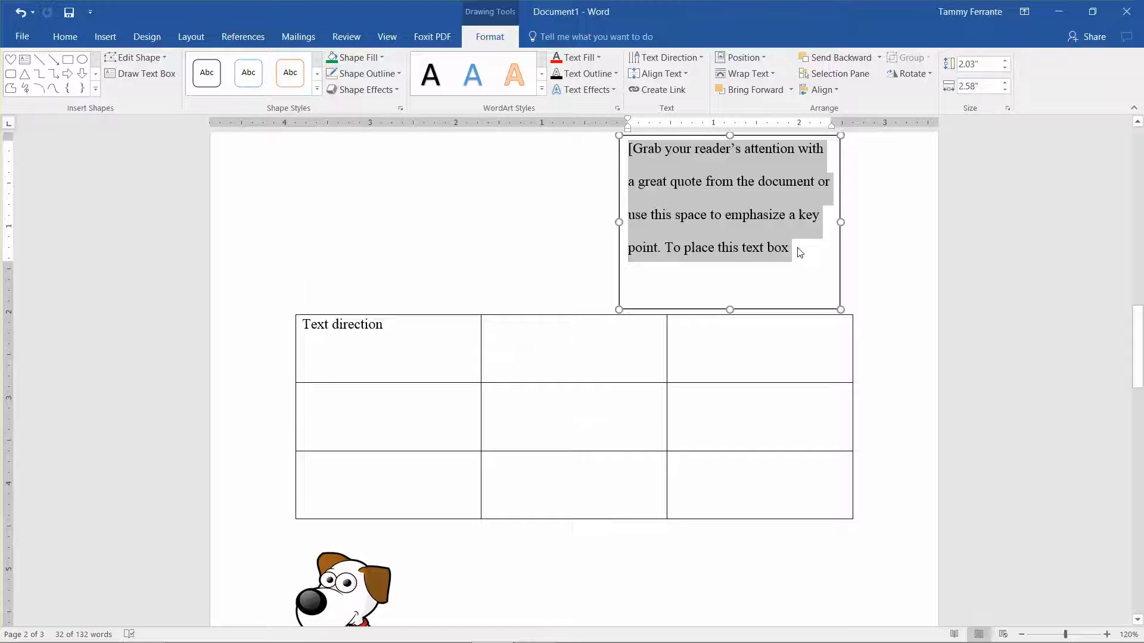
text(The te)
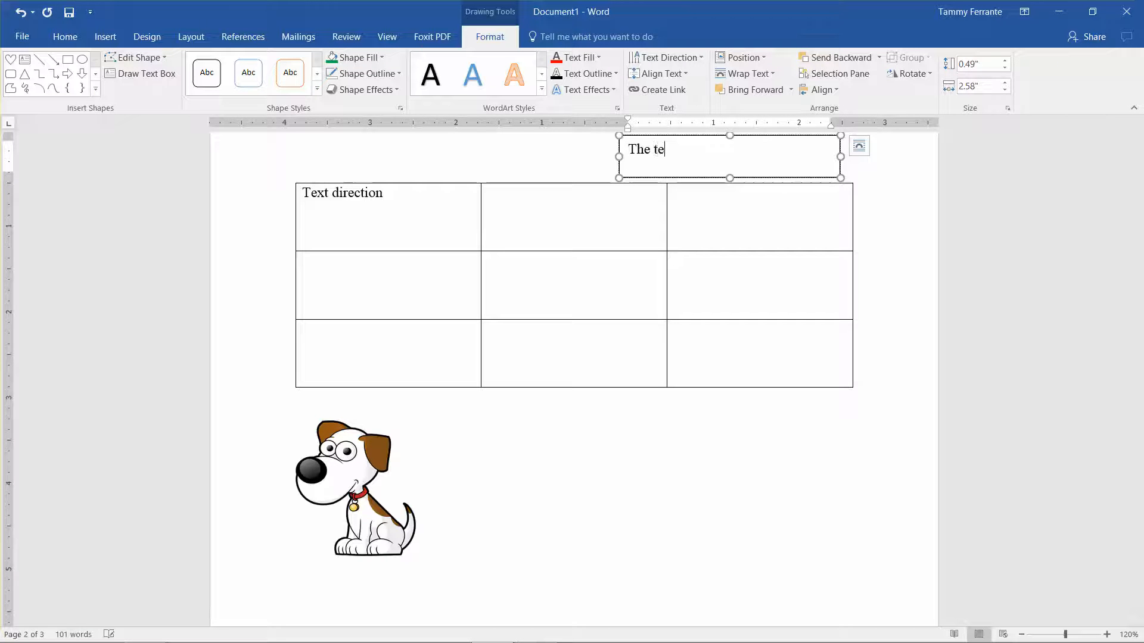
text(xt box command is part of the)
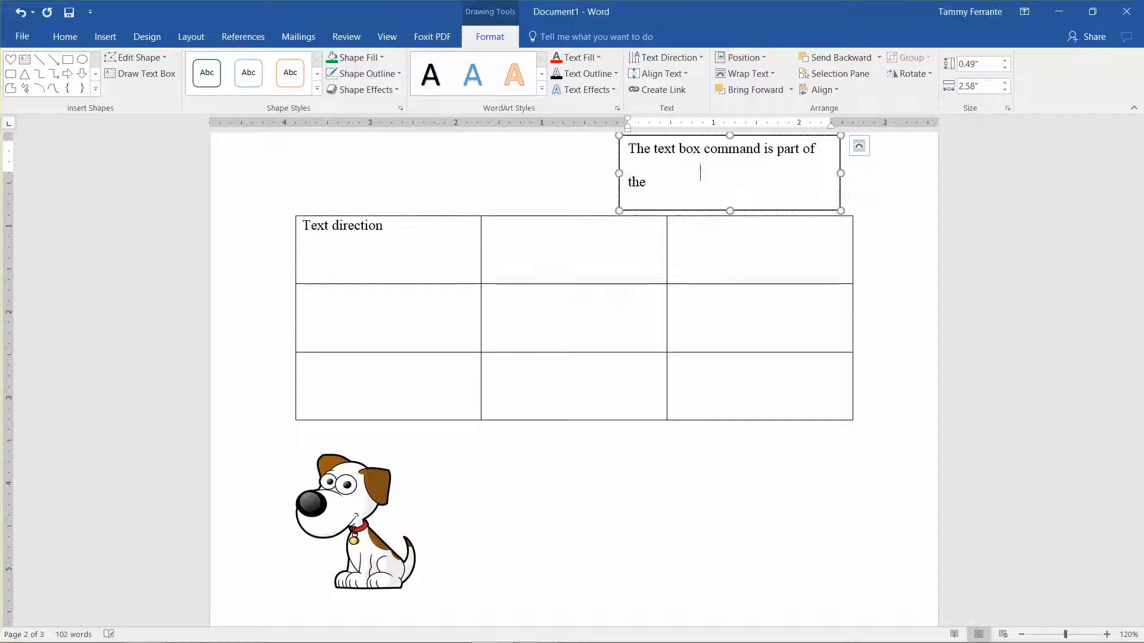
text( feature set known as Bu)
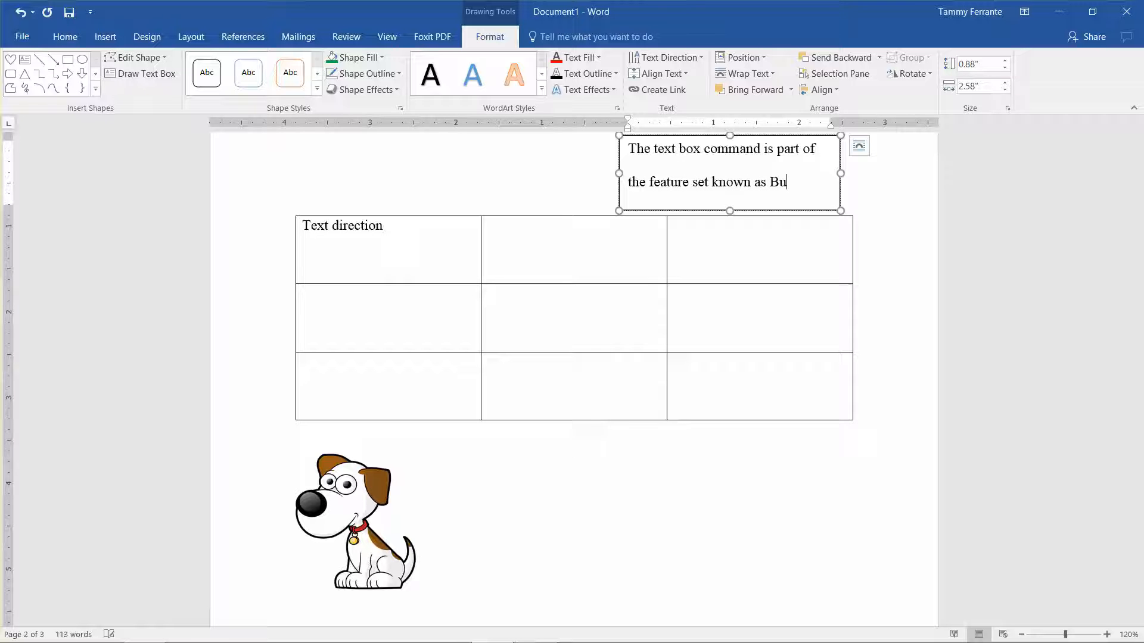
text(ilding Block)
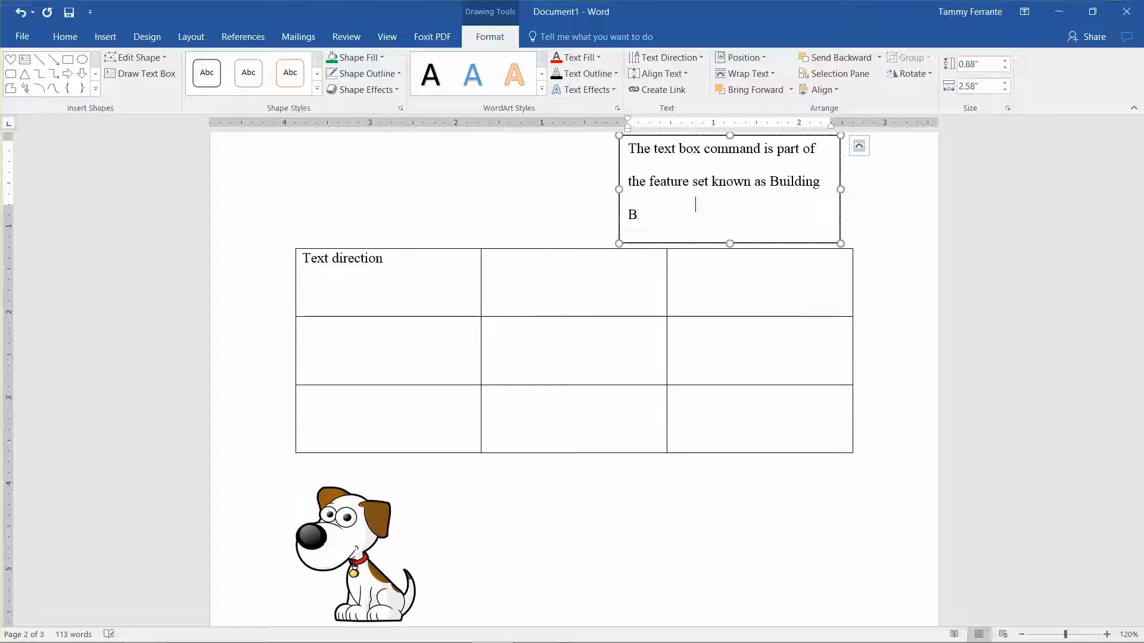
text(s.)
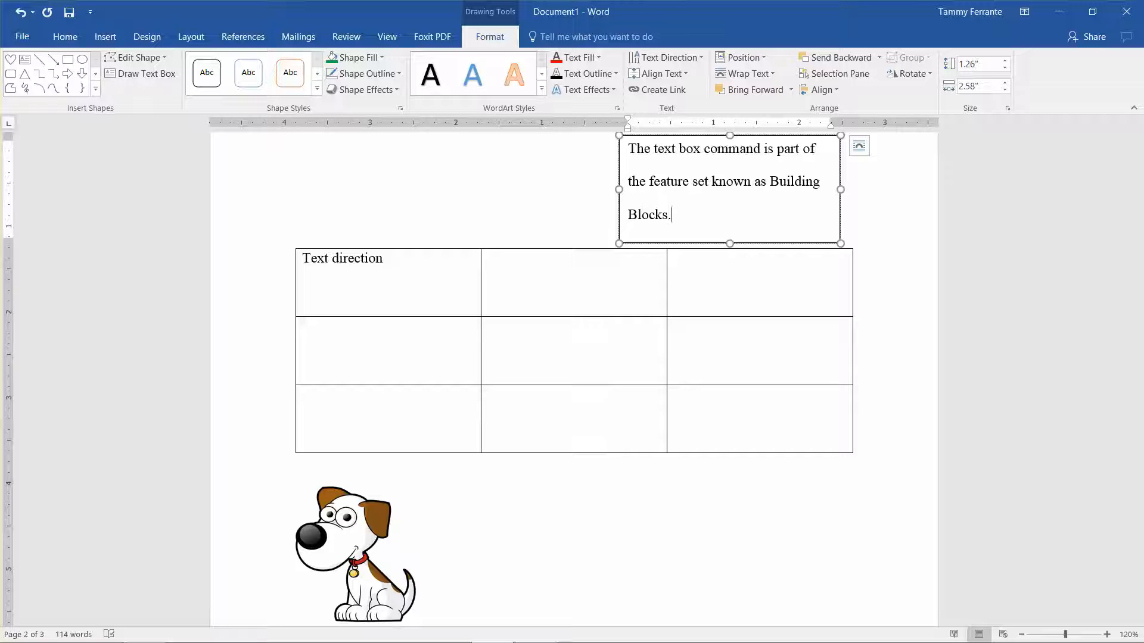
Select all four hearts around the WordArt together and move them down below the WordArt banner.
drag(1138, 336, 1124, 217)
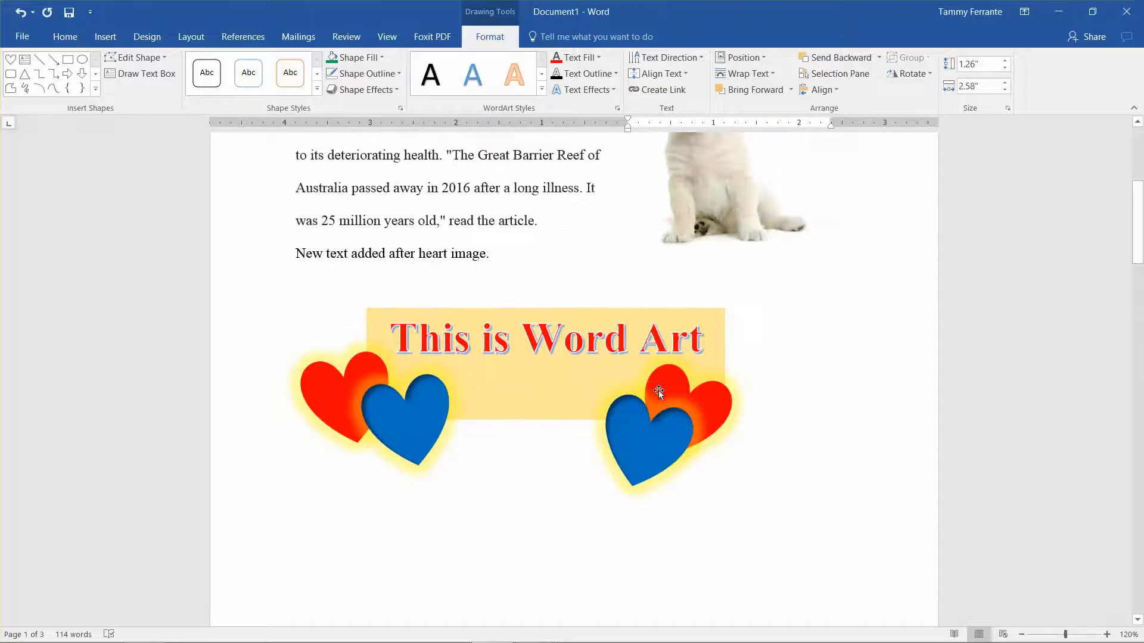
click(672, 443)
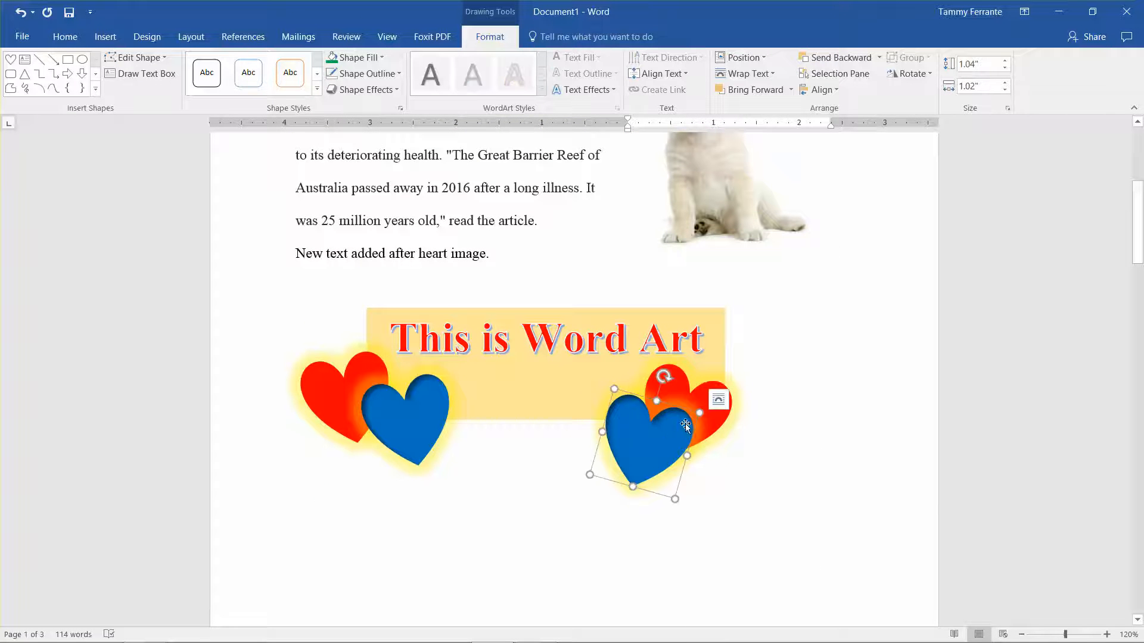
click(715, 414)
ctrl+click(715, 413)
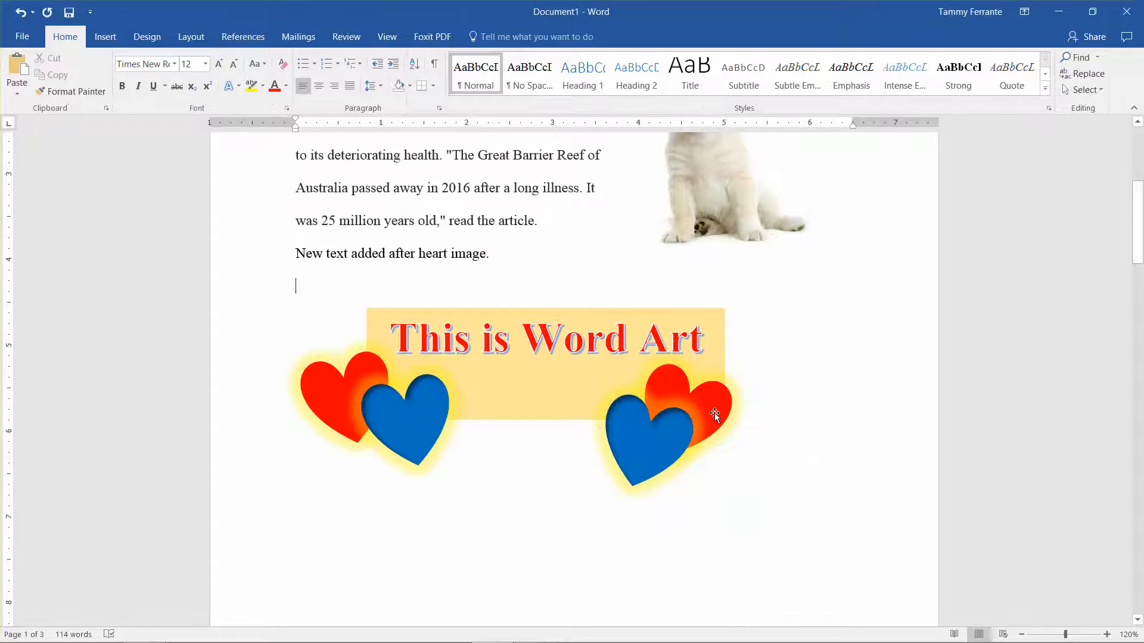
click(715, 412)
ctrl+click(722, 417)
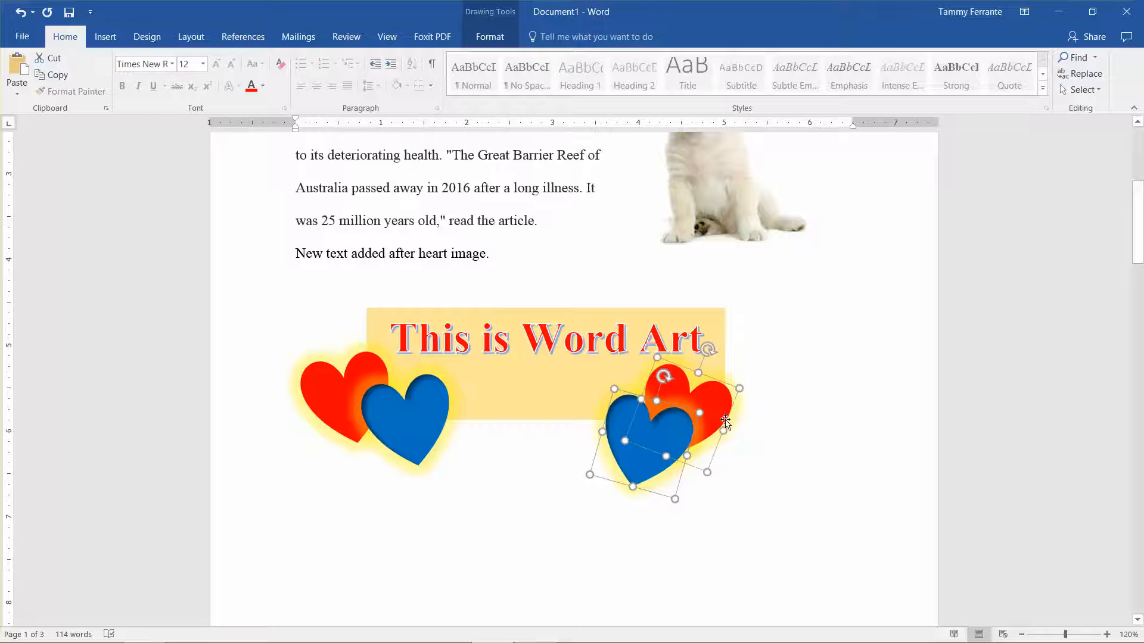
ctrl+click(406, 435)
ctrl+click(323, 383)
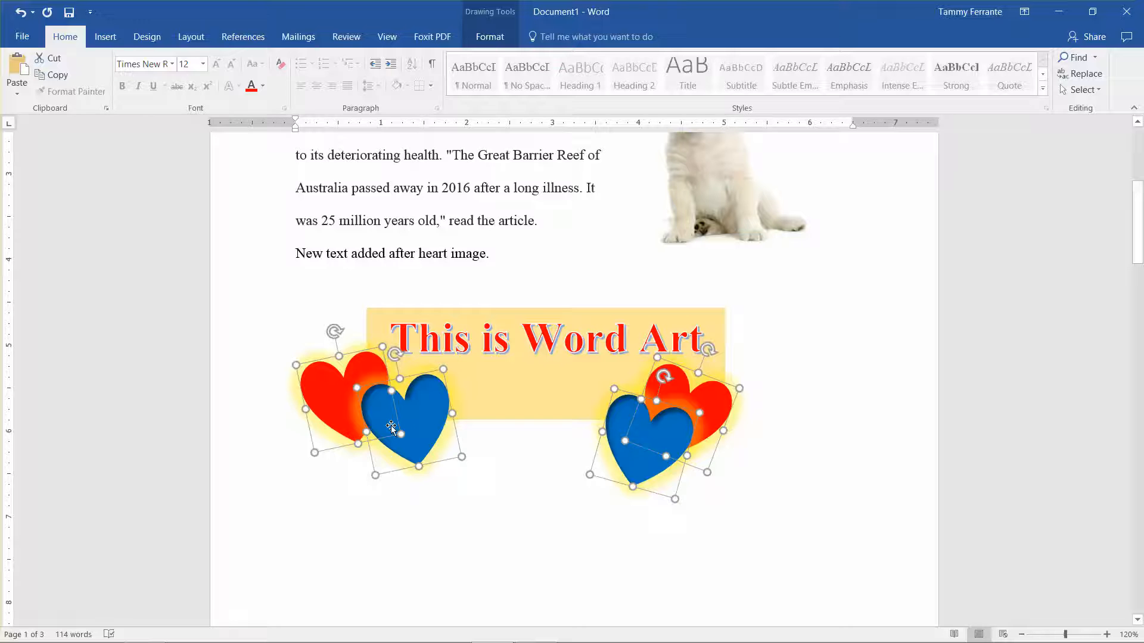
drag(420, 433, 420, 476)
drag(427, 519, 427, 534)
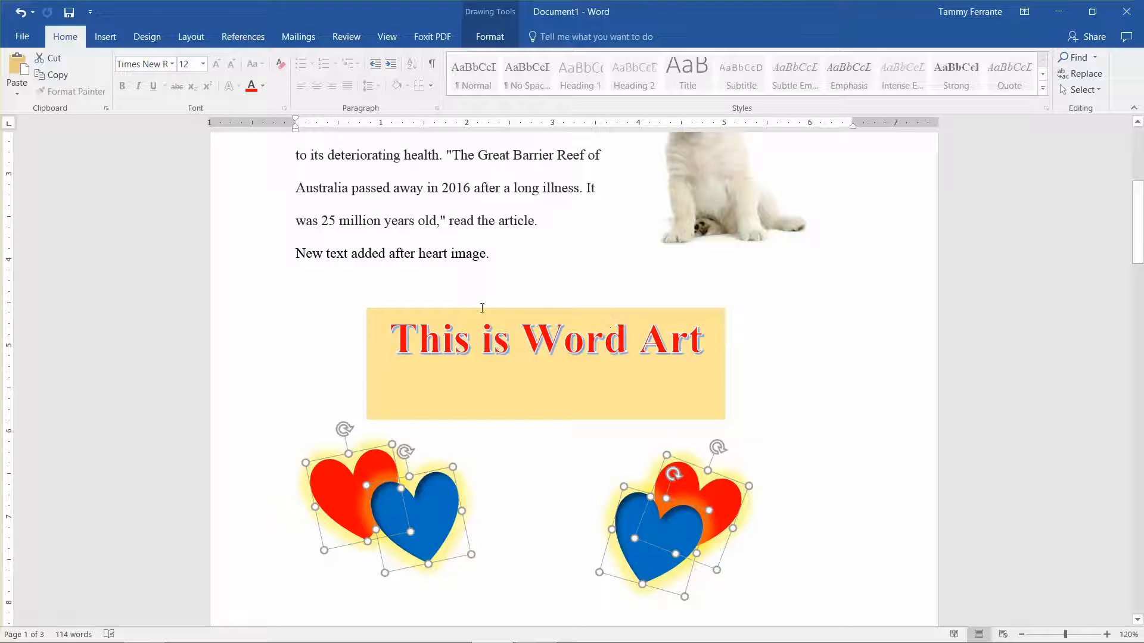
Shift the "This is Word Art" banner slightly to the right so it sits roughly centred above the hearts.
click(616, 312)
drag(616, 311, 636, 376)
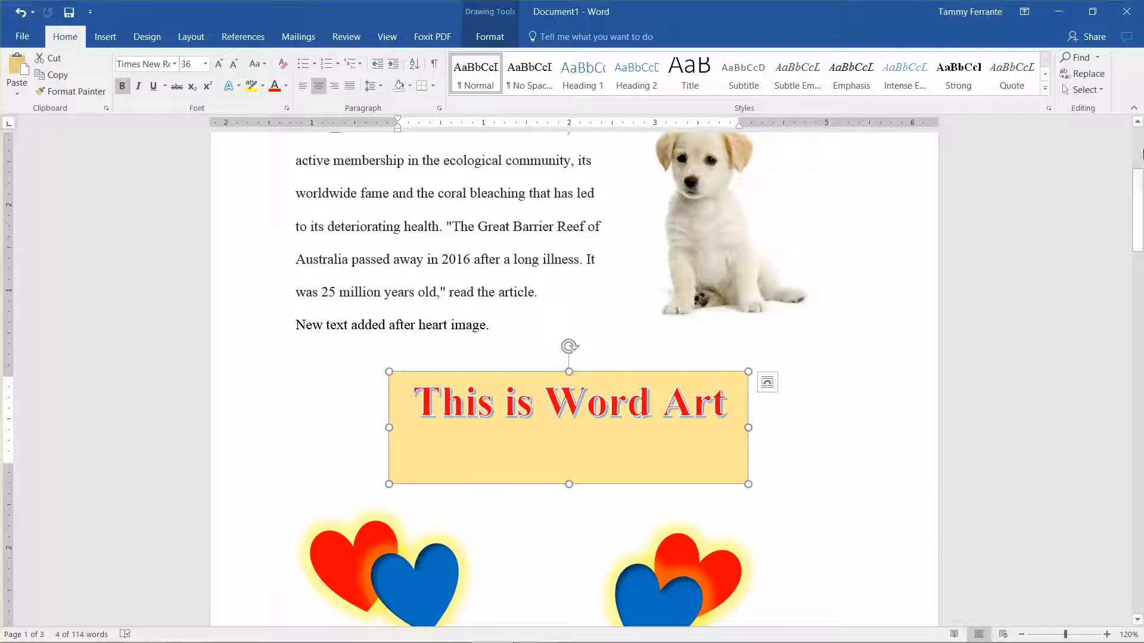
drag(1141, 187, 1137, 372)
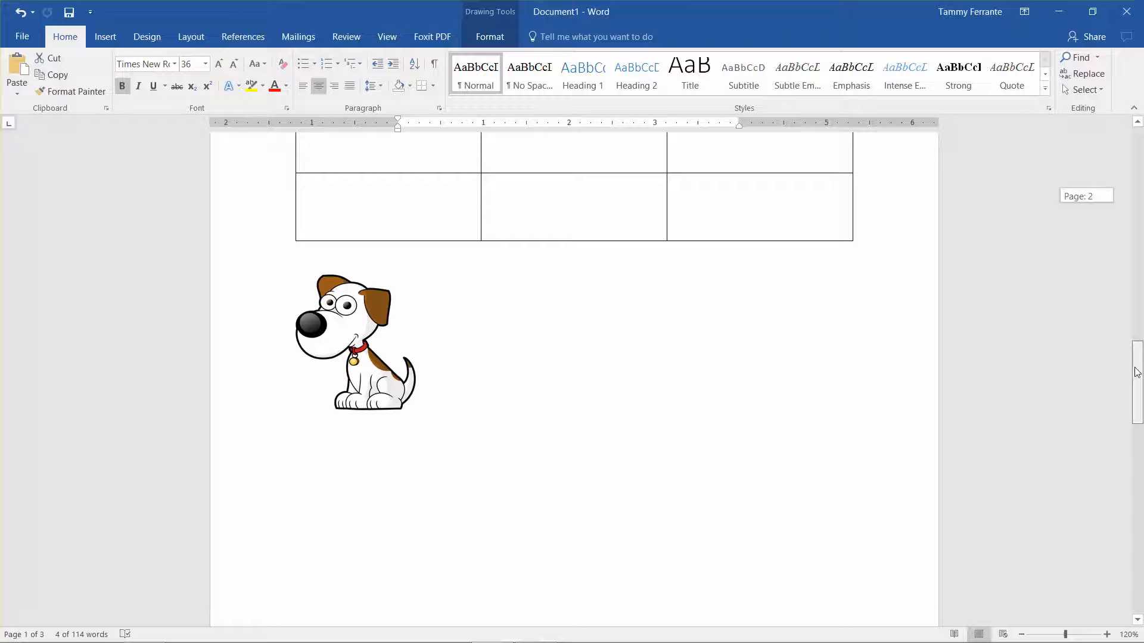
drag(1138, 372, 1111, 205)
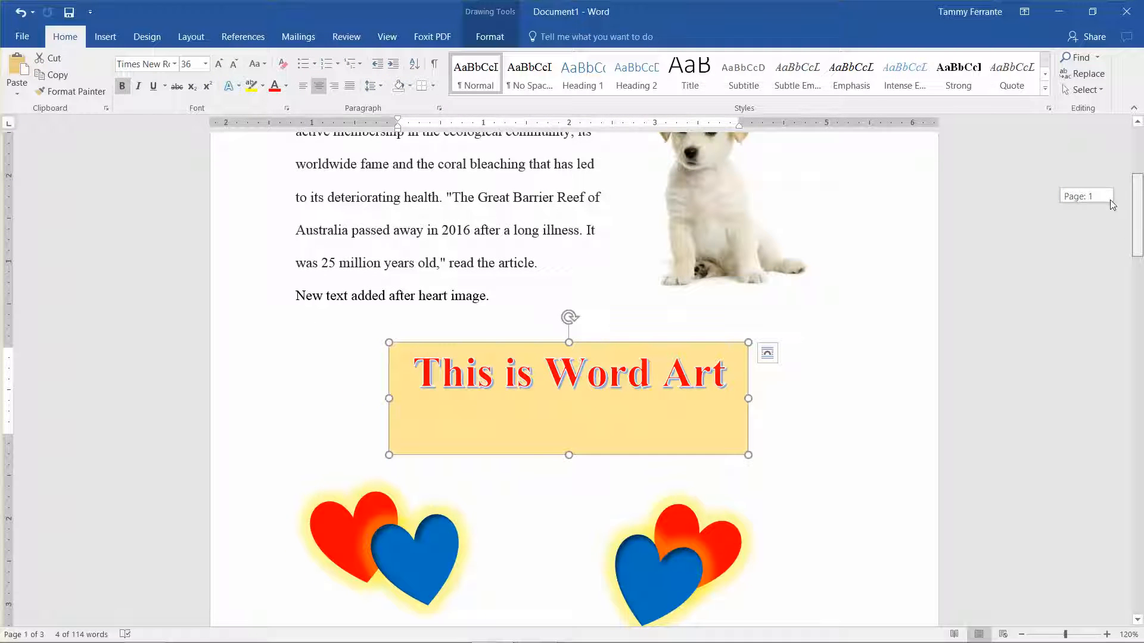
drag(1110, 199, 1111, 201)
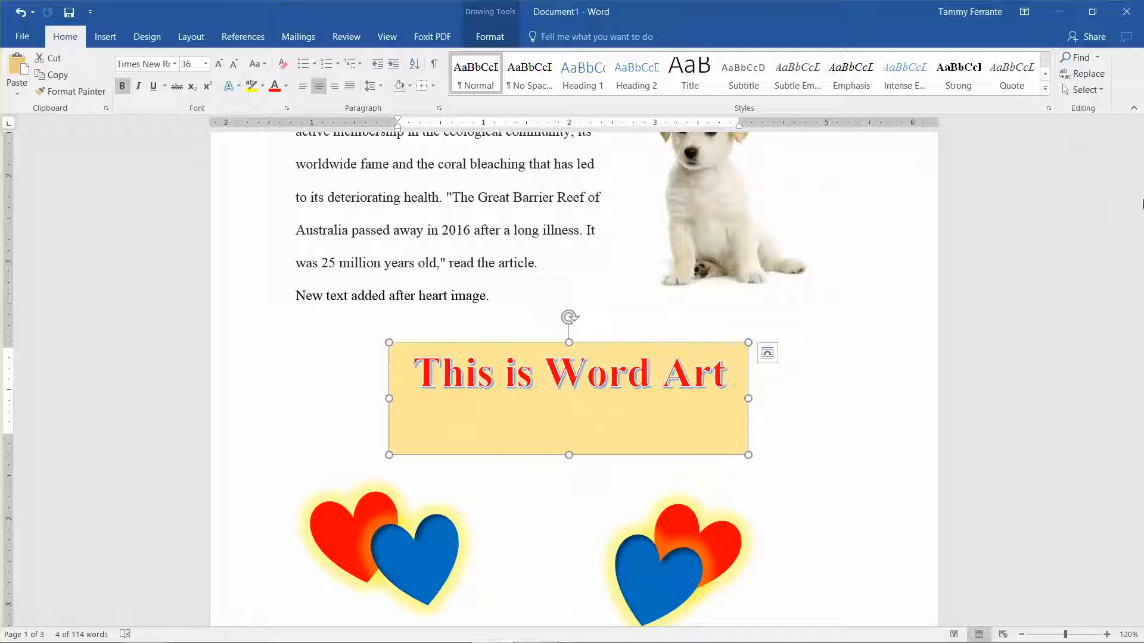
Apply the light-blue Grid Tables style with a solid blue header row and first column to the page 2 table.
drag(1139, 208, 1140, 348)
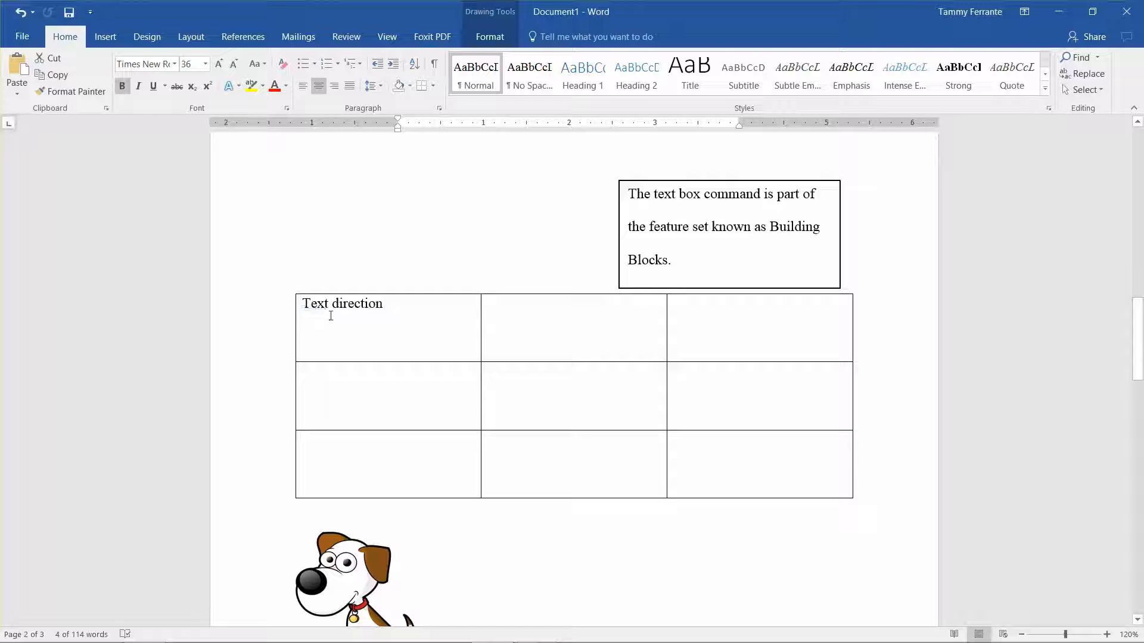
click(356, 324)
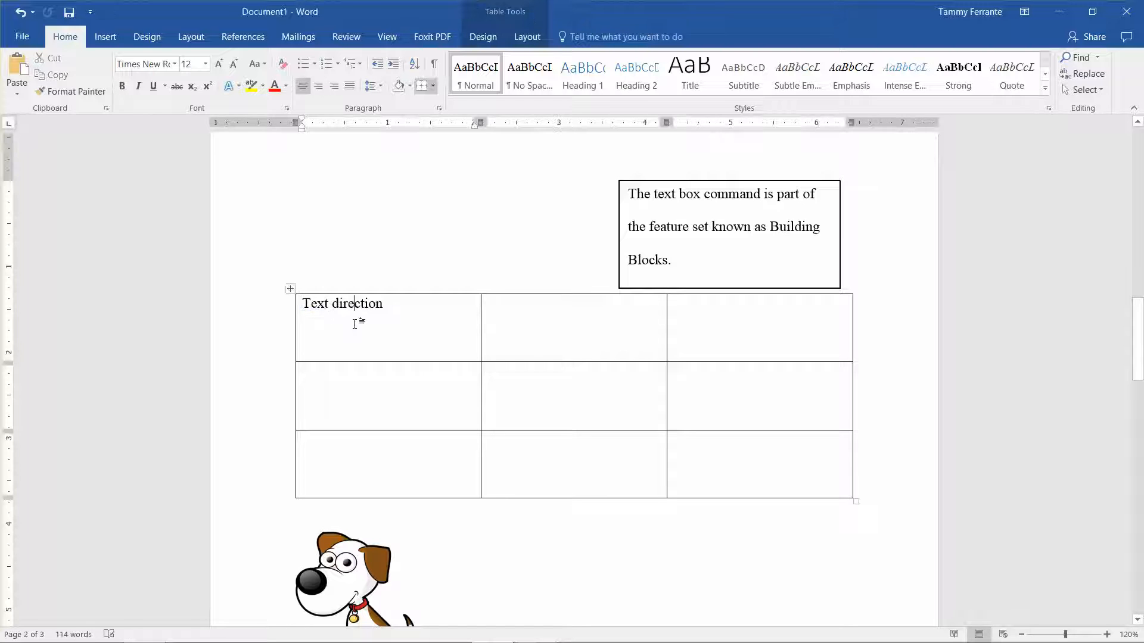
click(289, 288)
click(409, 351)
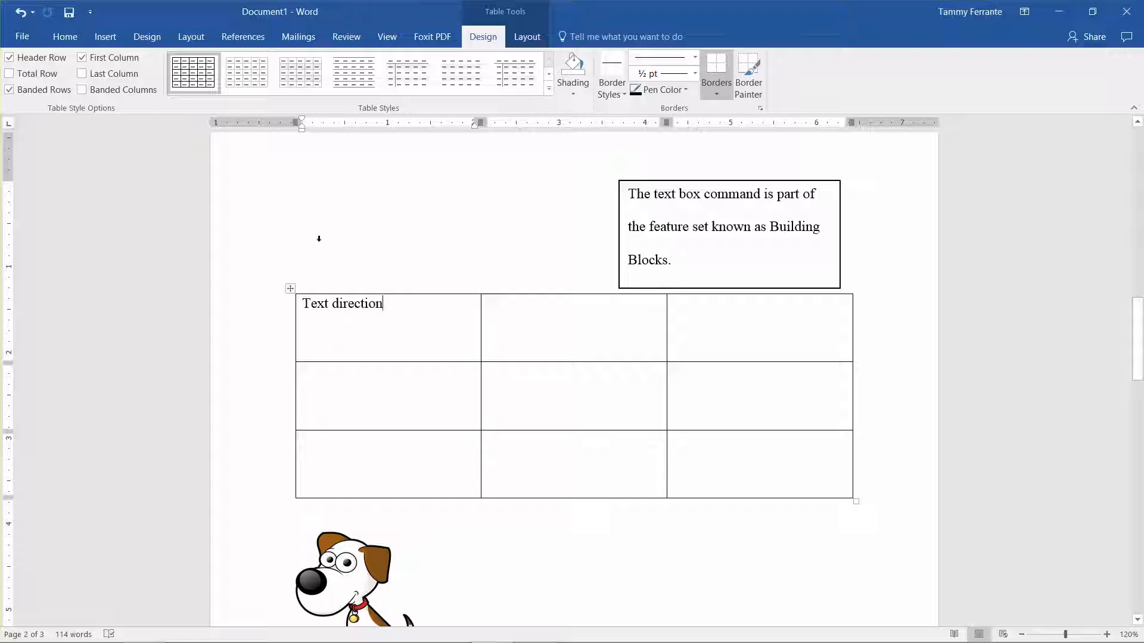
click(549, 88)
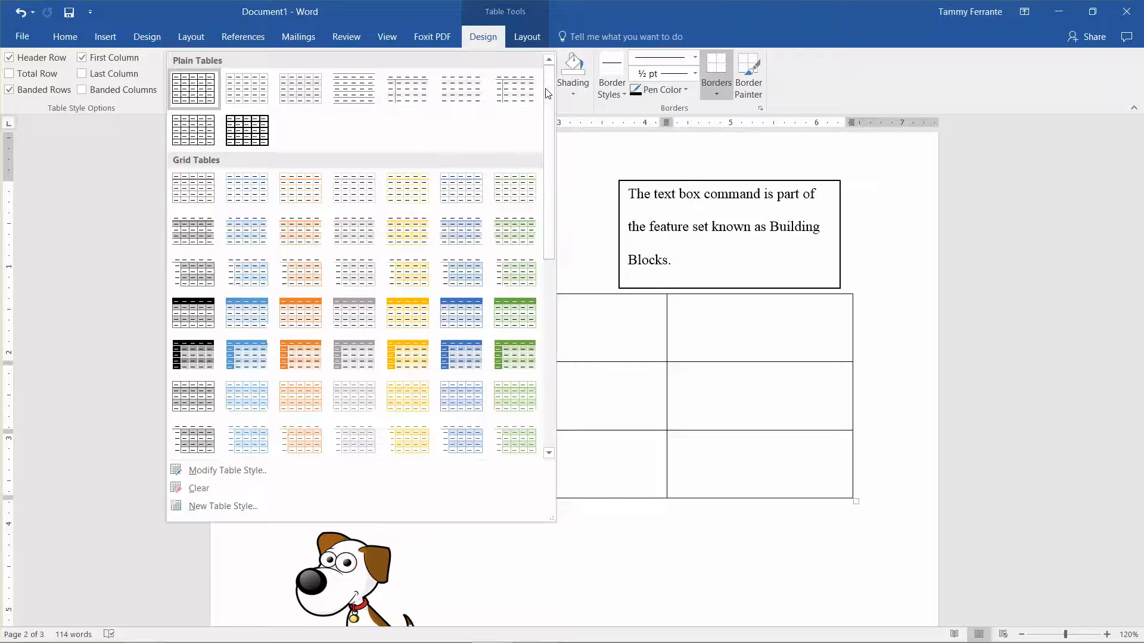
click(247, 353)
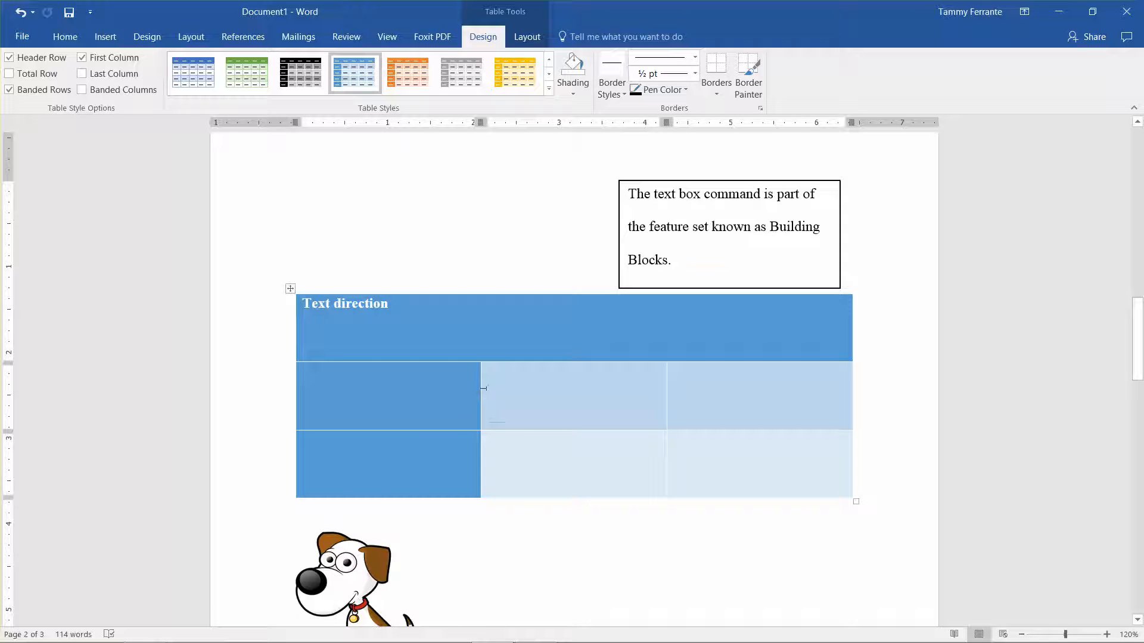
Narrow the table's first column to about 1 inch and merge the three header-row cells into one.
drag(480, 390, 380, 387)
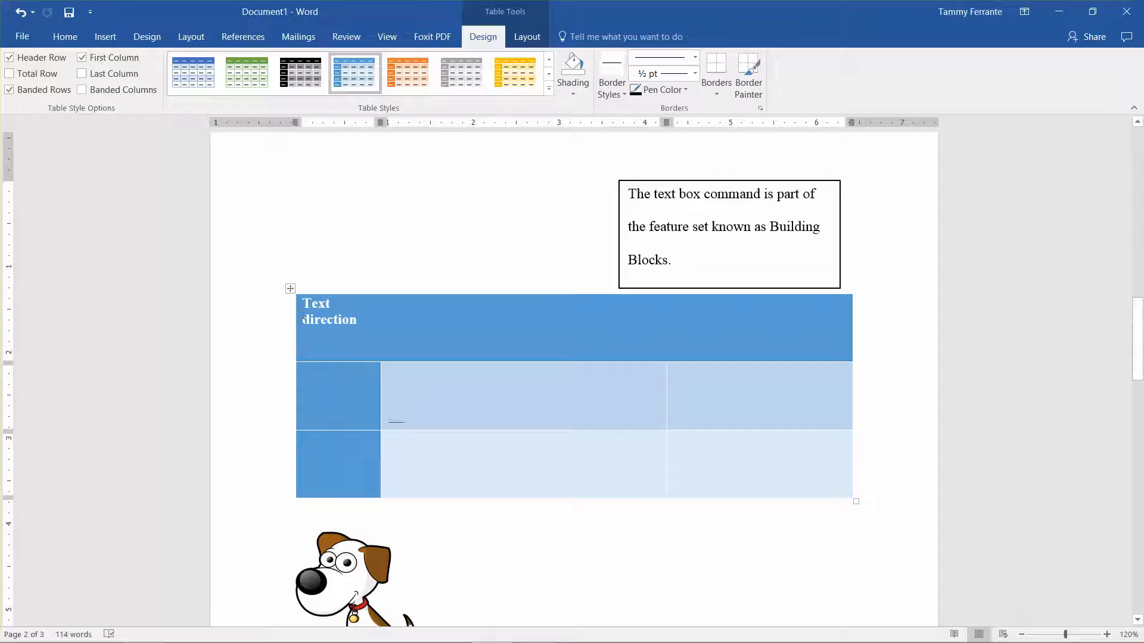
drag(303, 307, 371, 315)
drag(452, 319, 696, 328)
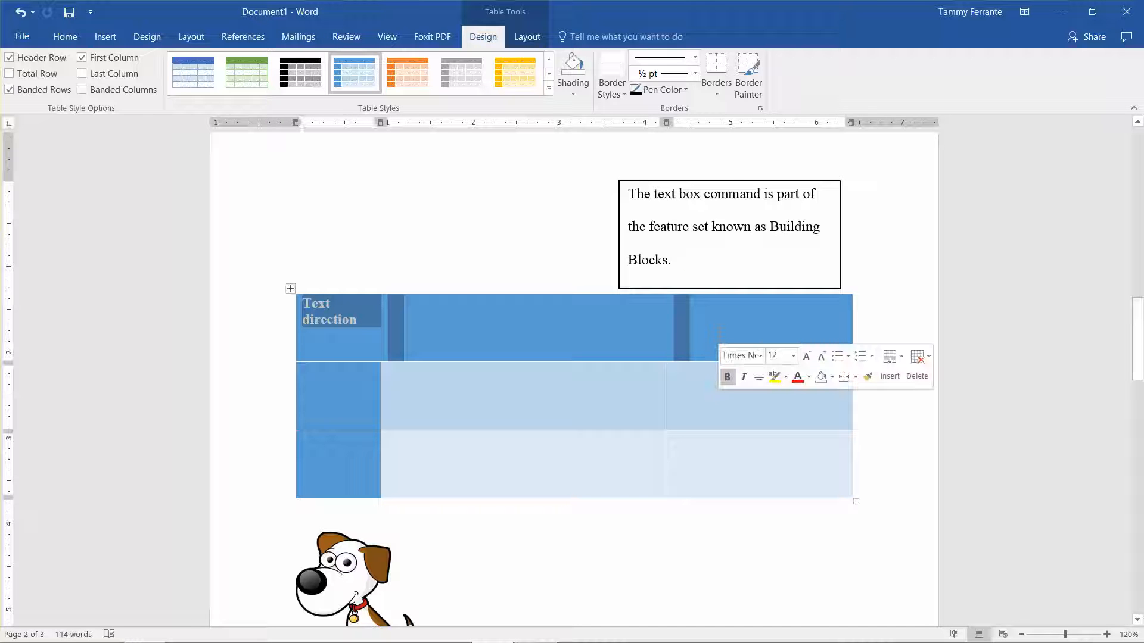
right_click(678, 314)
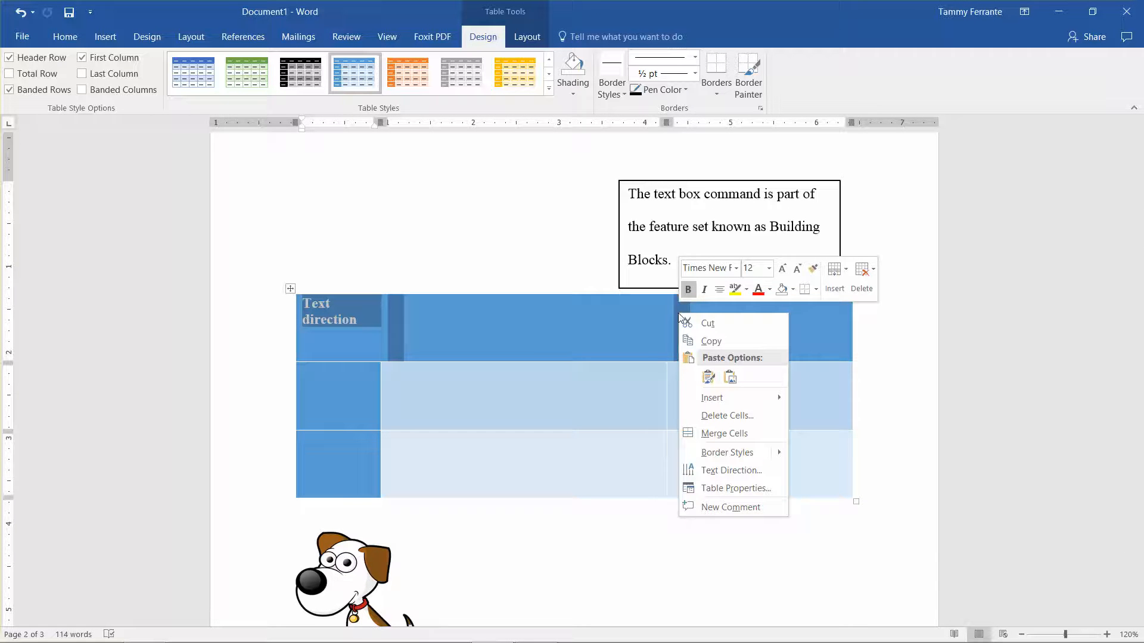
click(715, 434)
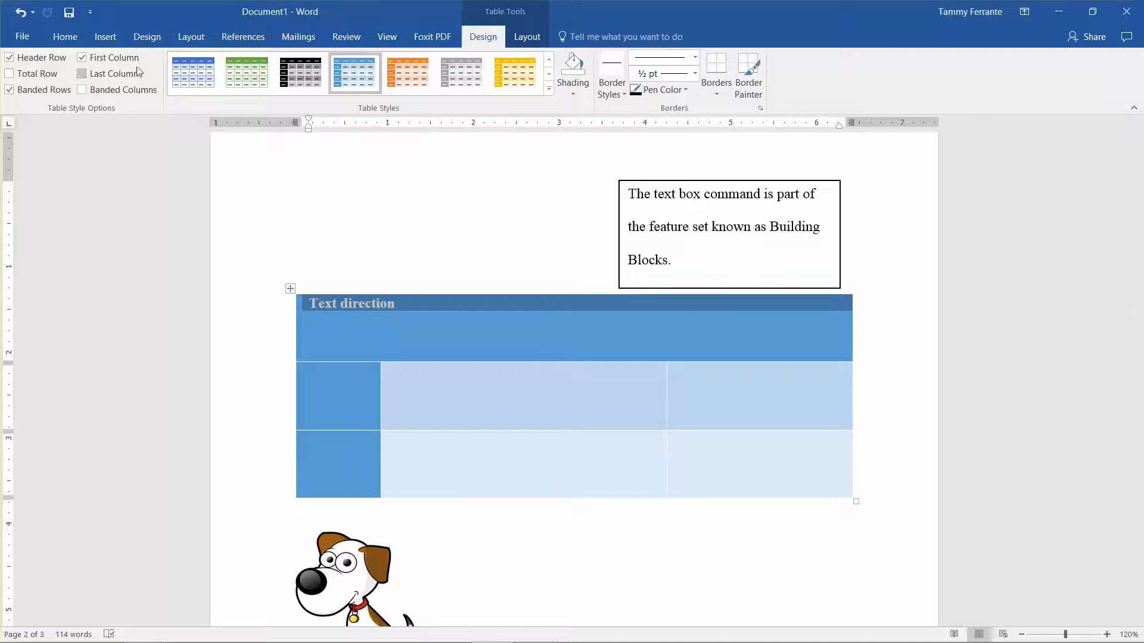
Enlarge the merged header text "Text direction" to 18 pt and centre it horizontally.
click(65, 36)
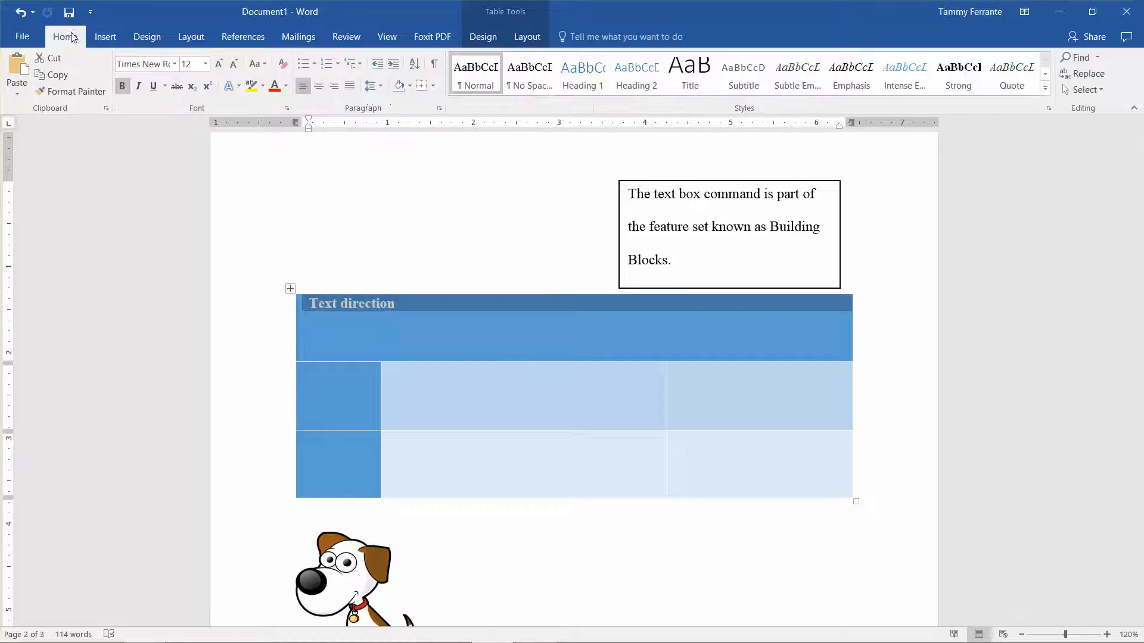
click(219, 64)
click(219, 64)
click(218, 64)
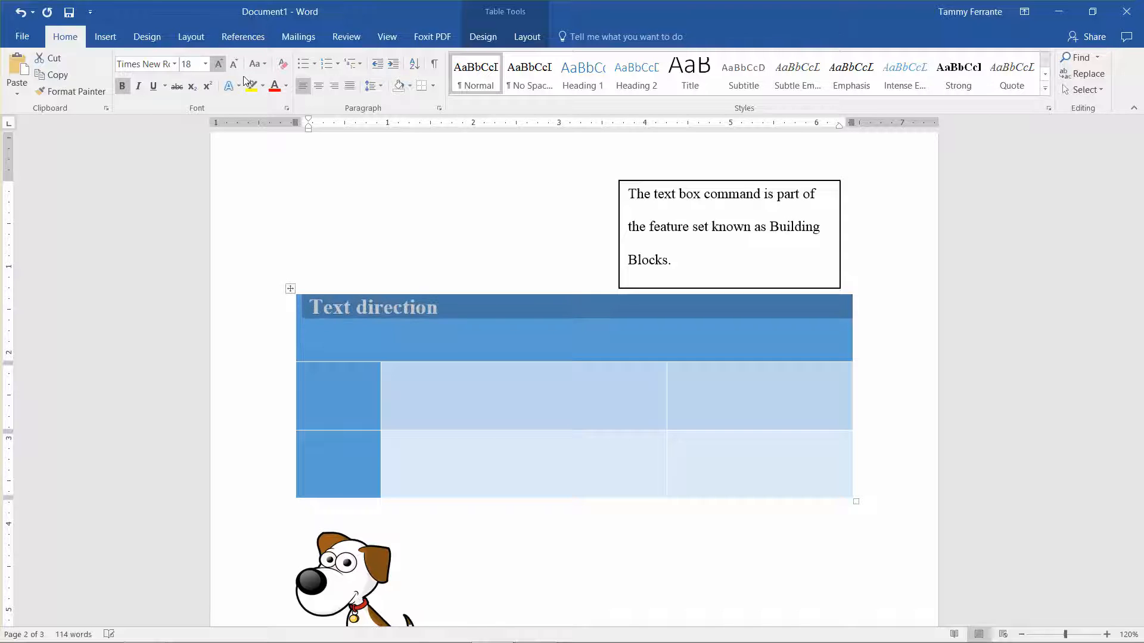
click(319, 91)
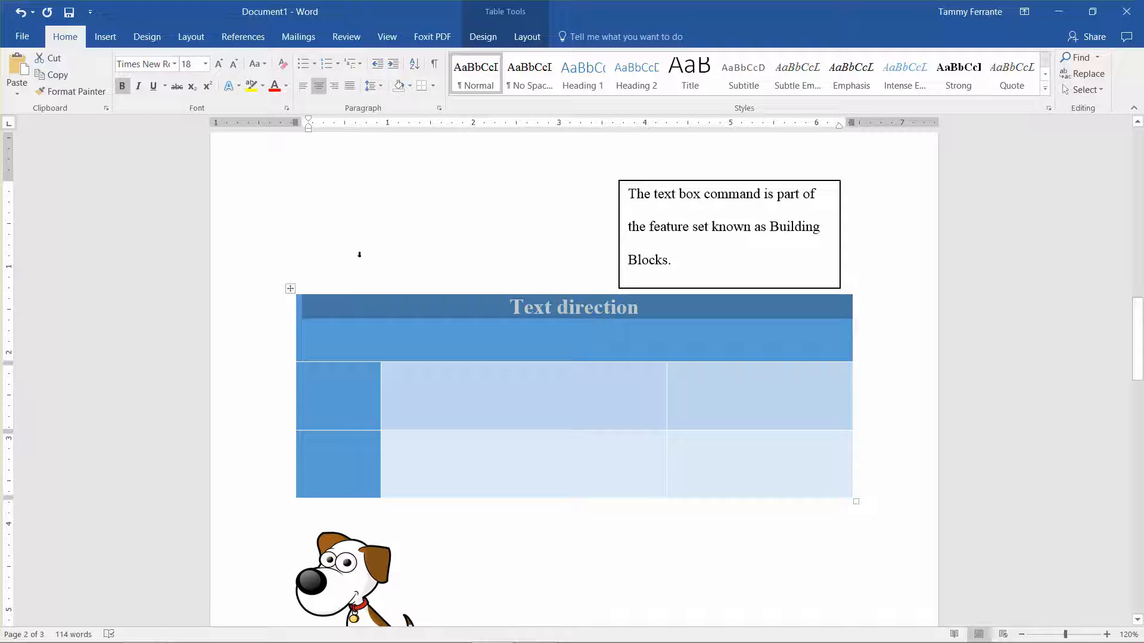
Centre the contents of all cells in the page 2 table both horizontally and vertically.
click(290, 289)
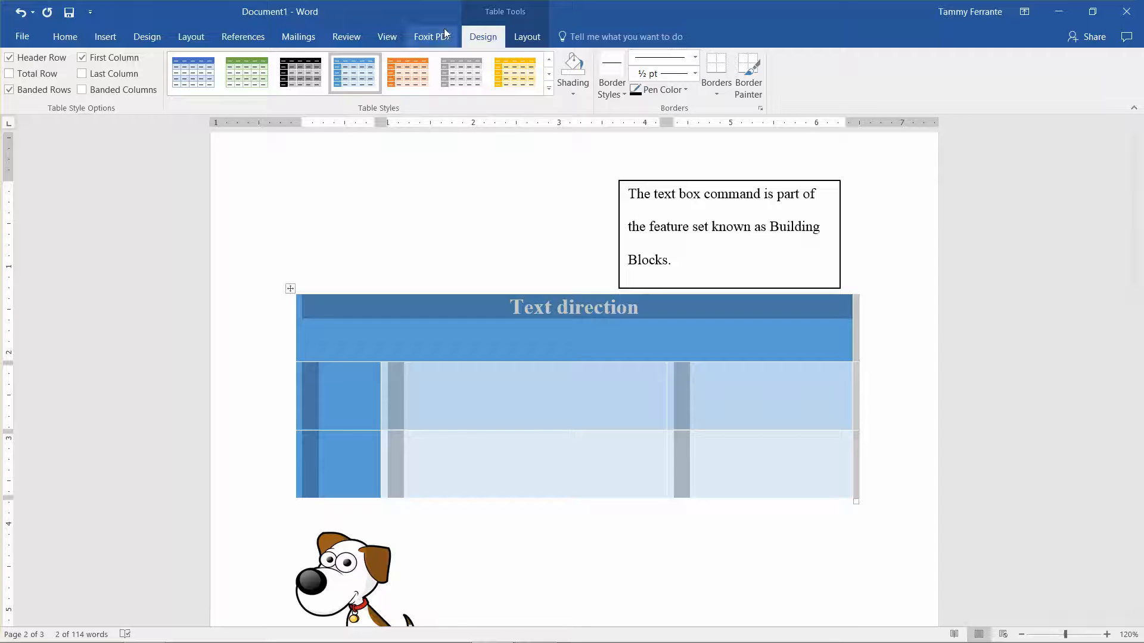
click(520, 38)
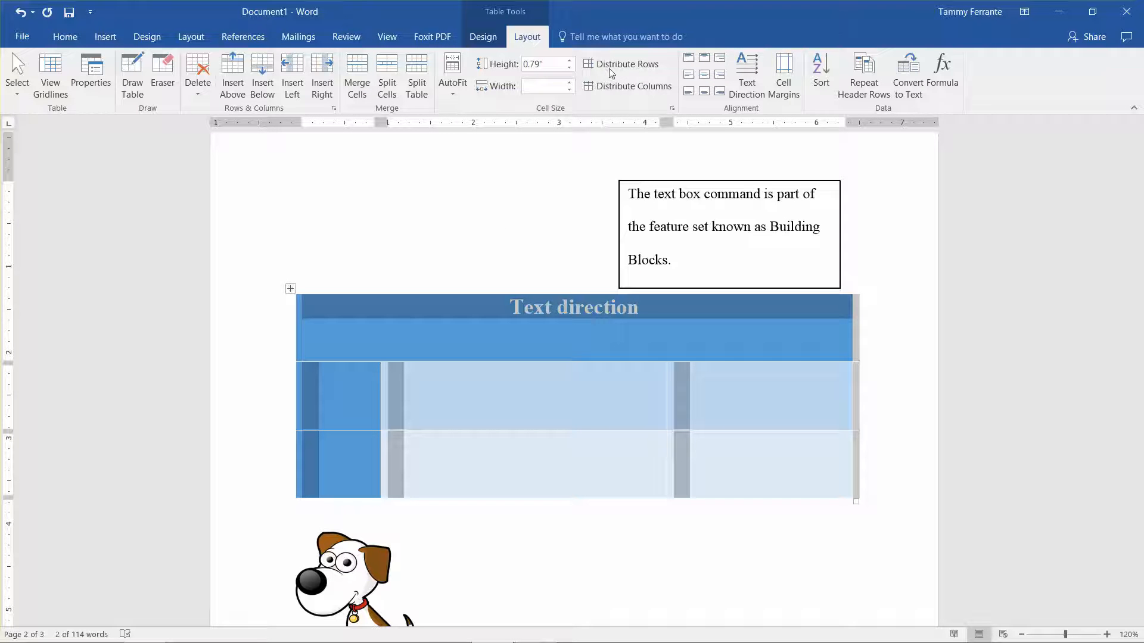
click(704, 75)
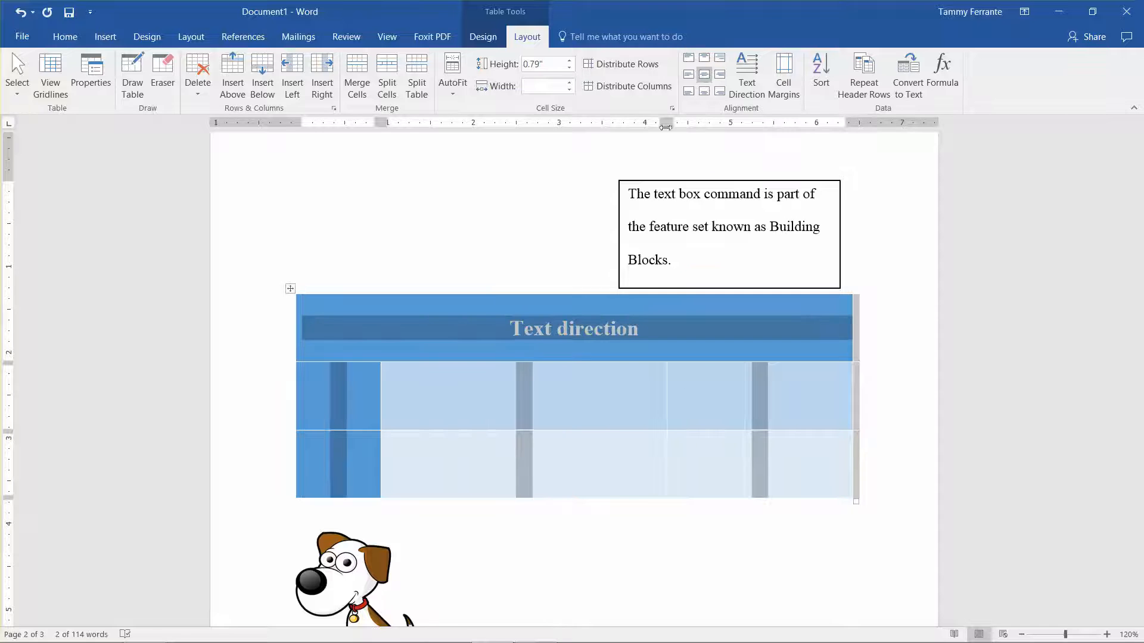
Split the middle cell of the table's second row into two columns and one row, keeping its text direction horizontal.
click(594, 397)
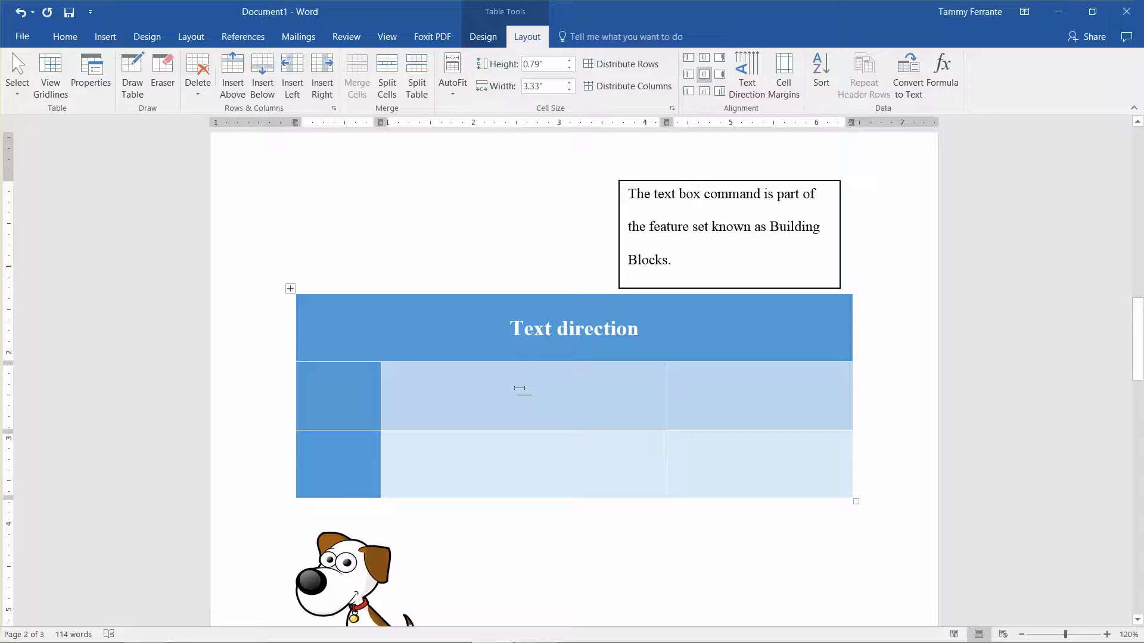
click(744, 90)
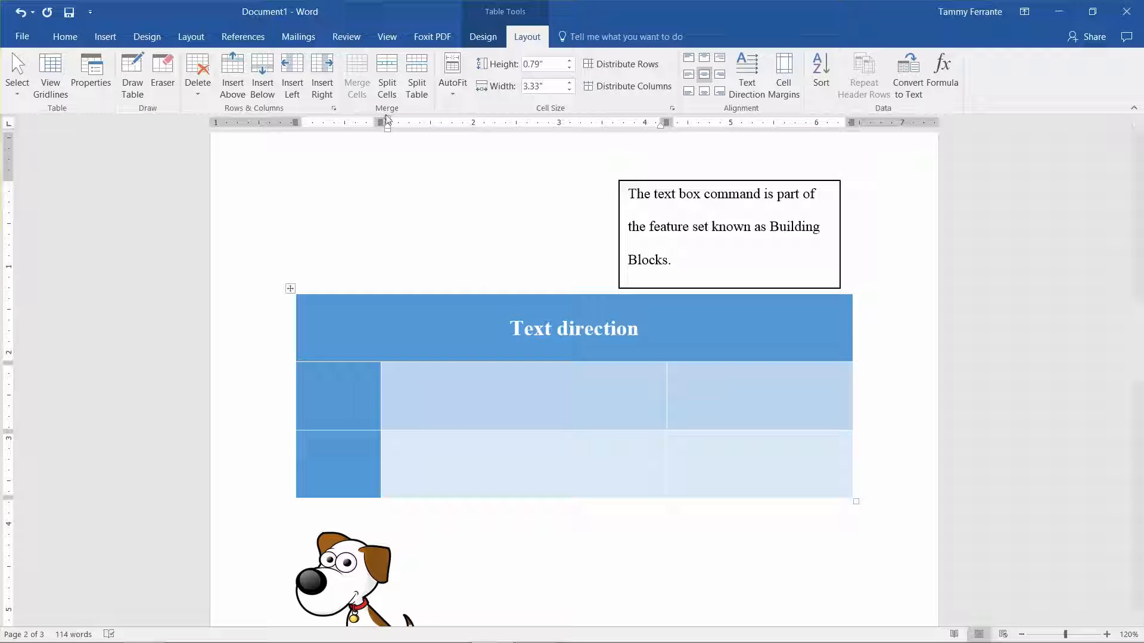
click(386, 78)
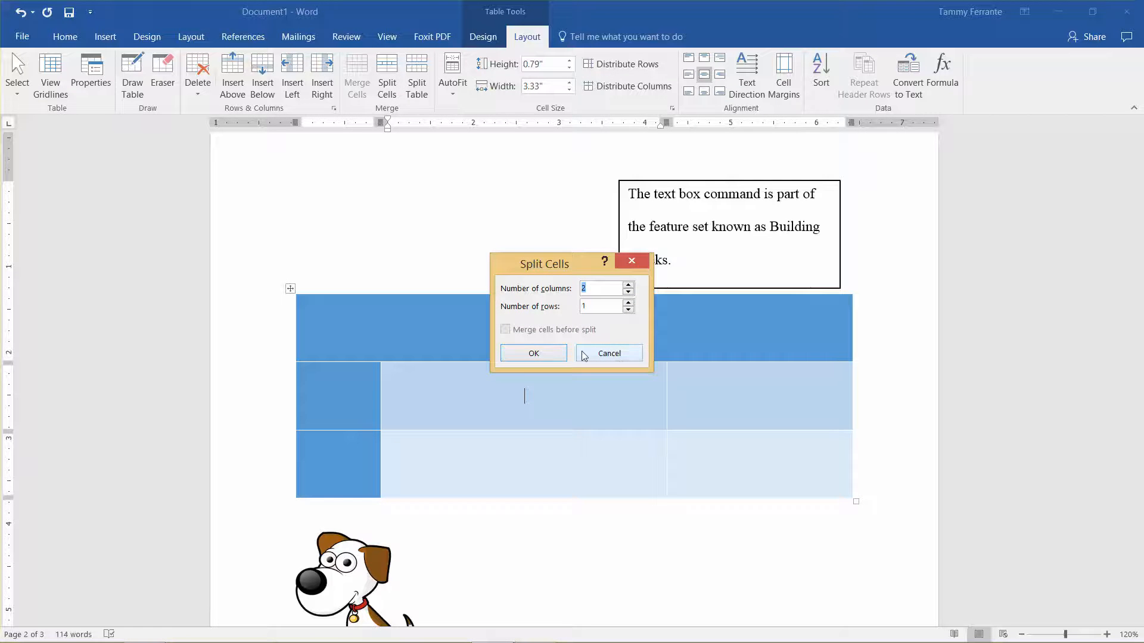
click(555, 355)
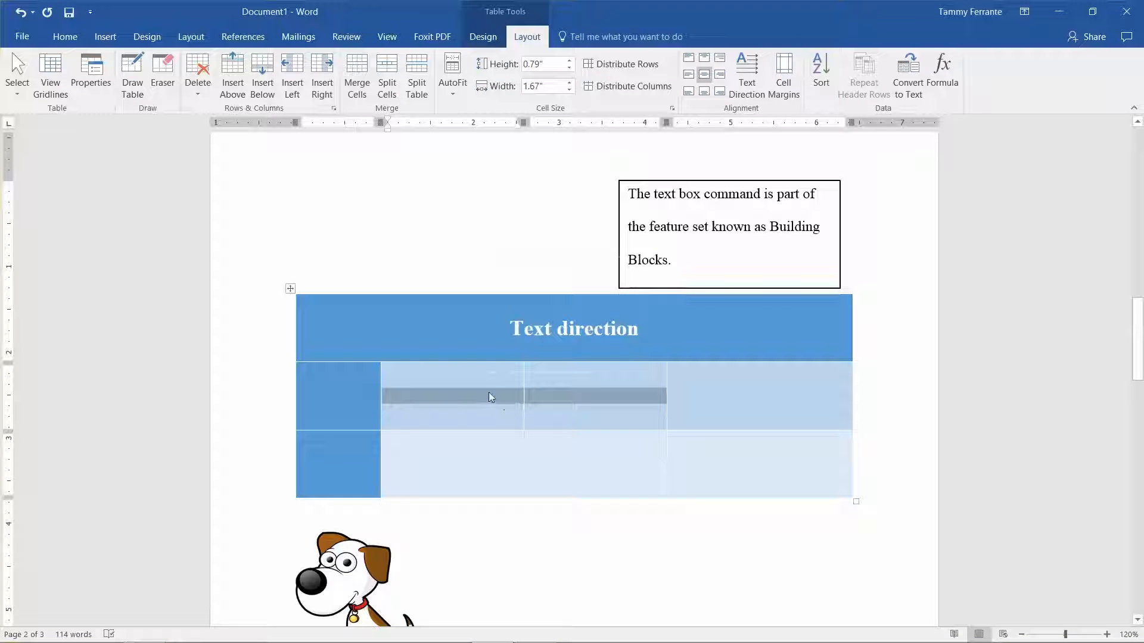
Enter 1, 2 and 3 in the second row's light-blue cells and set the 3 to horizontal text direction.
click(490, 392)
text(1)
key(Tab)
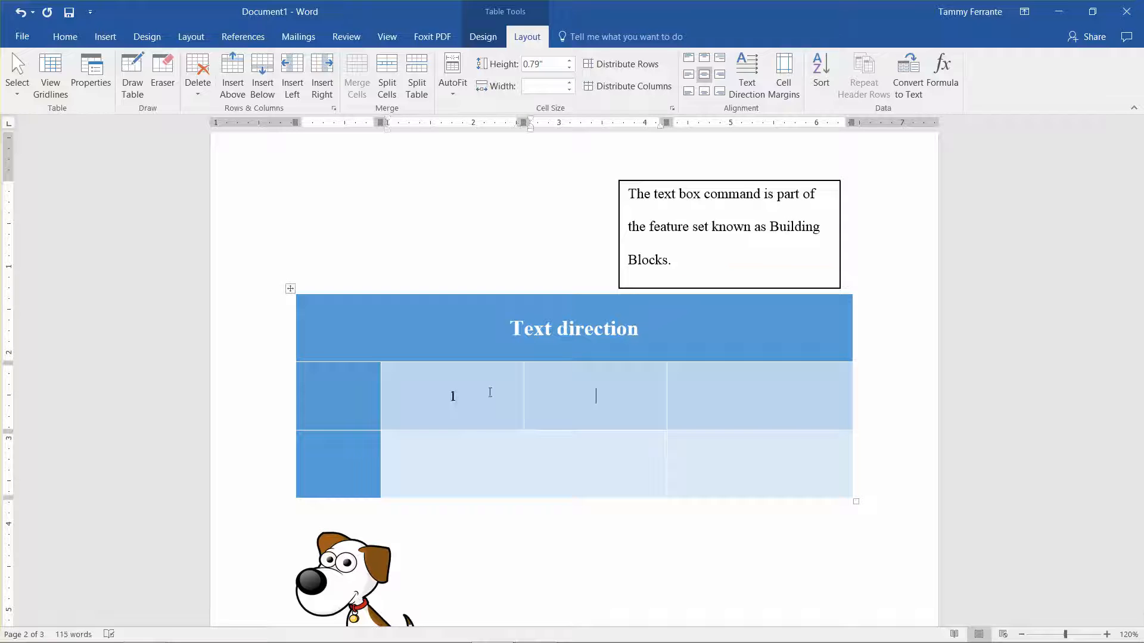
key(Tab)
text(3)
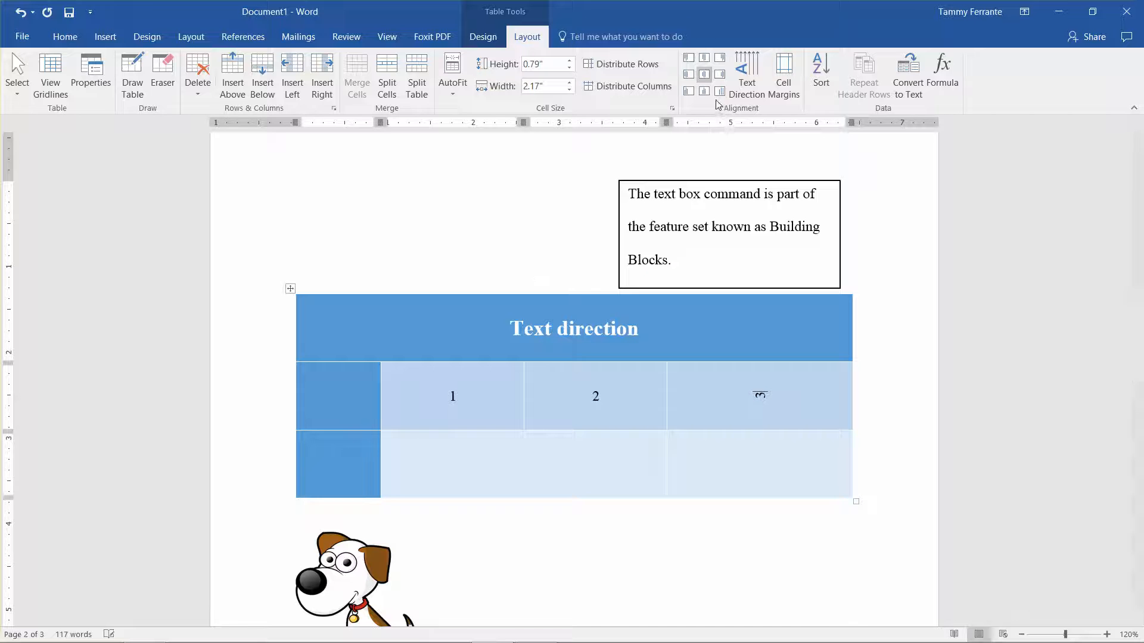
click(742, 95)
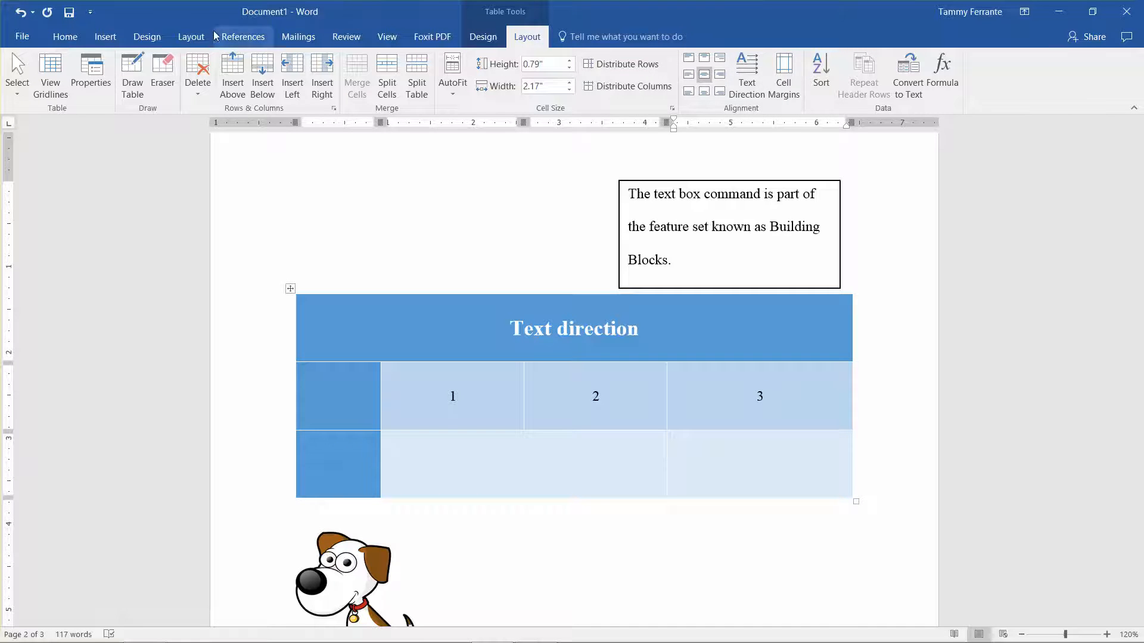
click(197, 40)
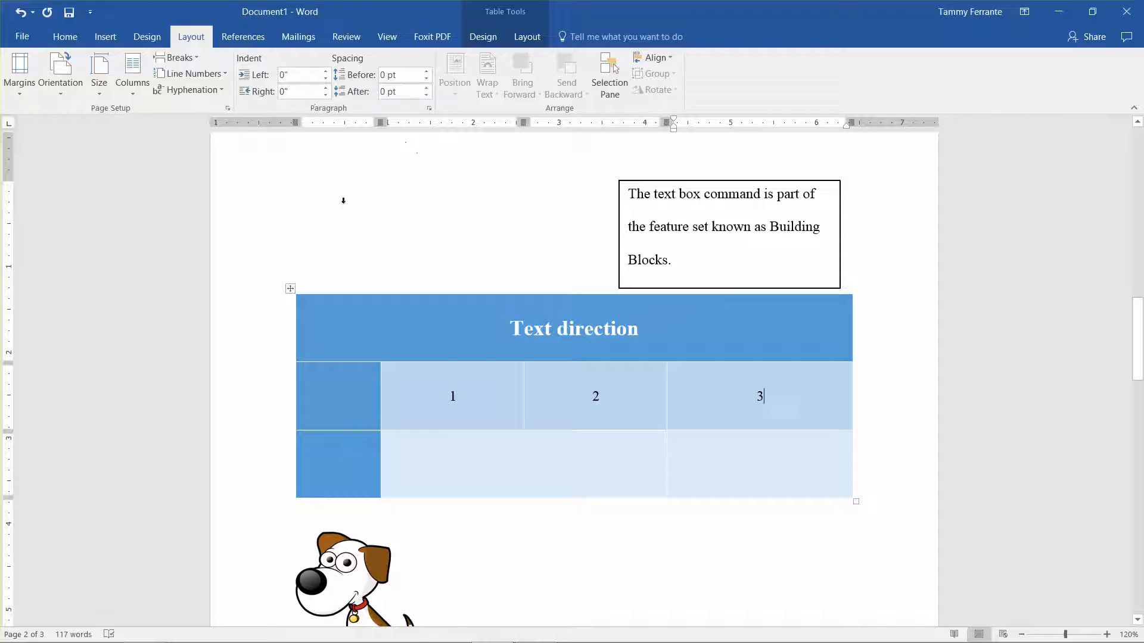
click(290, 288)
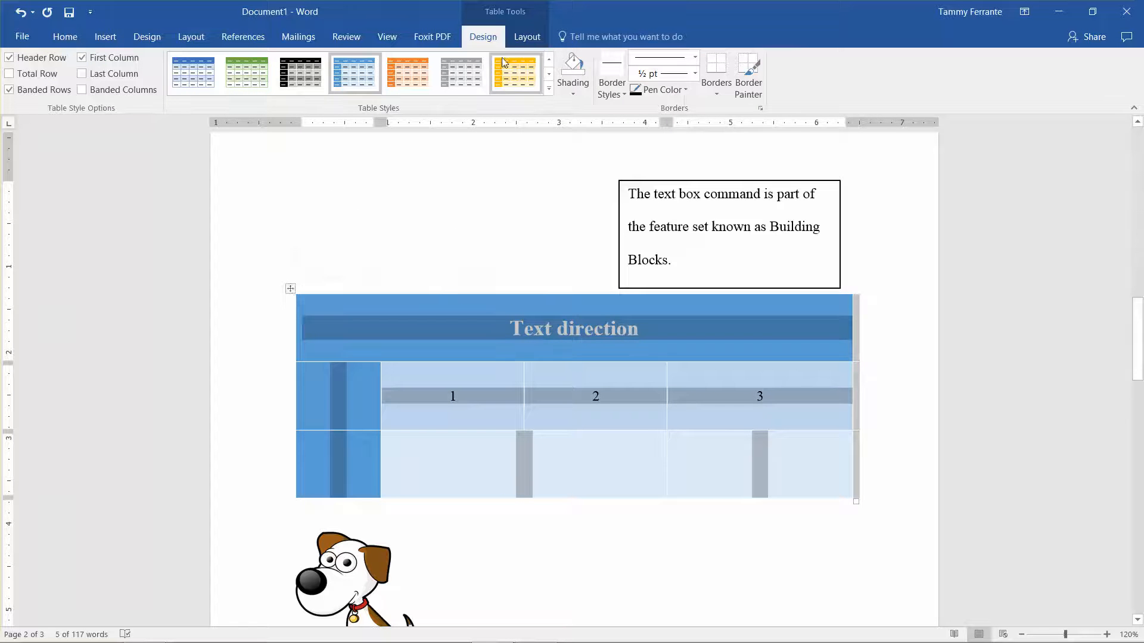
click(520, 39)
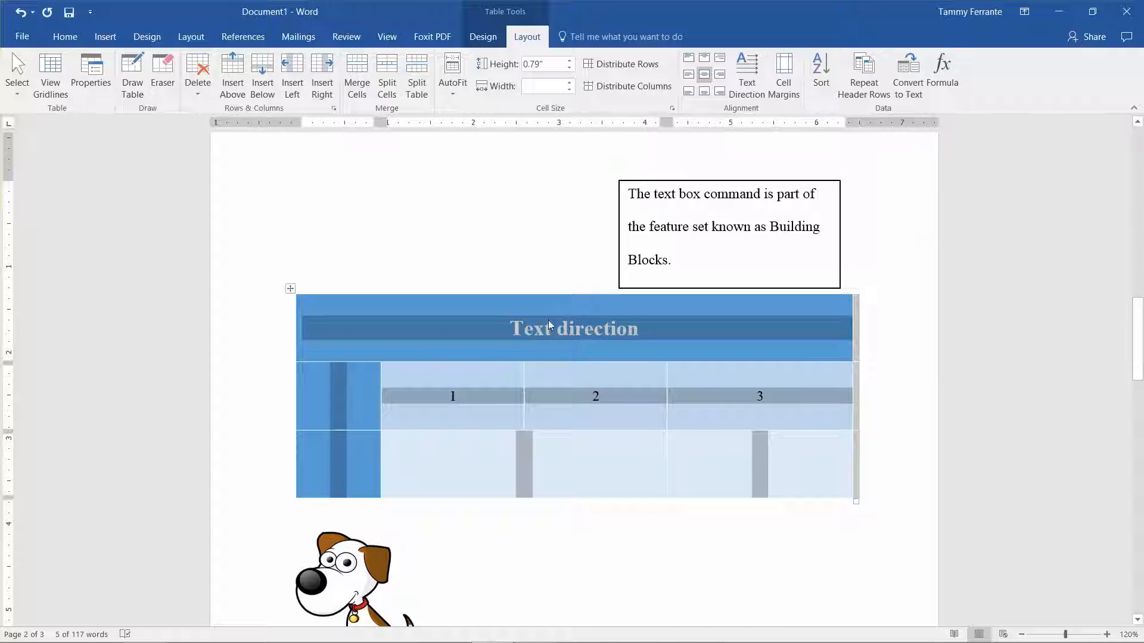
click(499, 325)
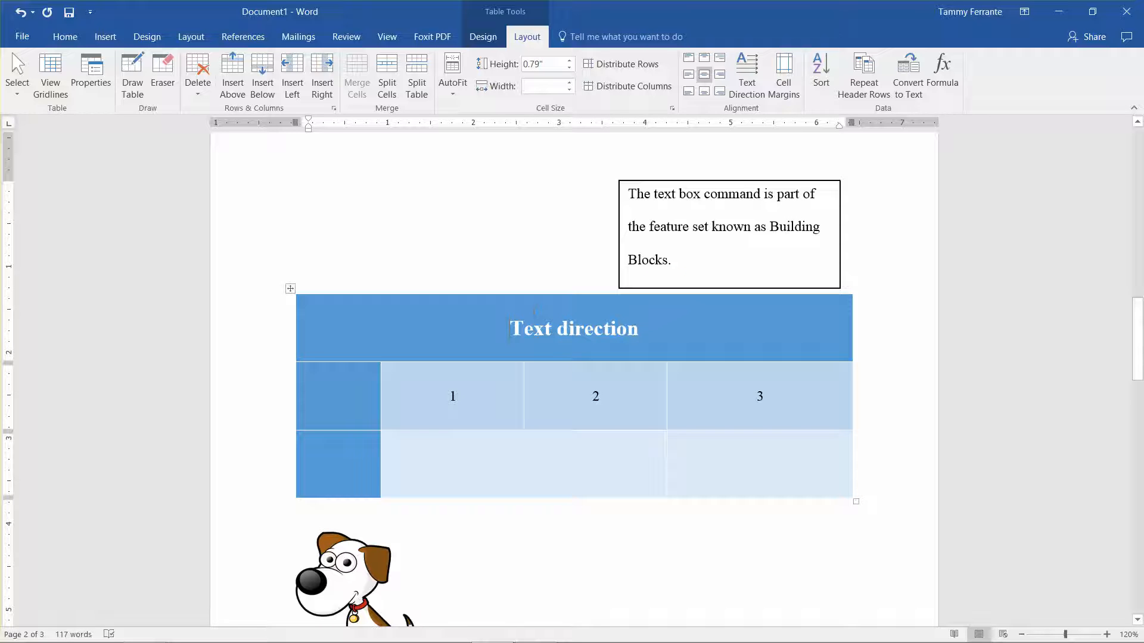
drag(511, 329, 675, 348)
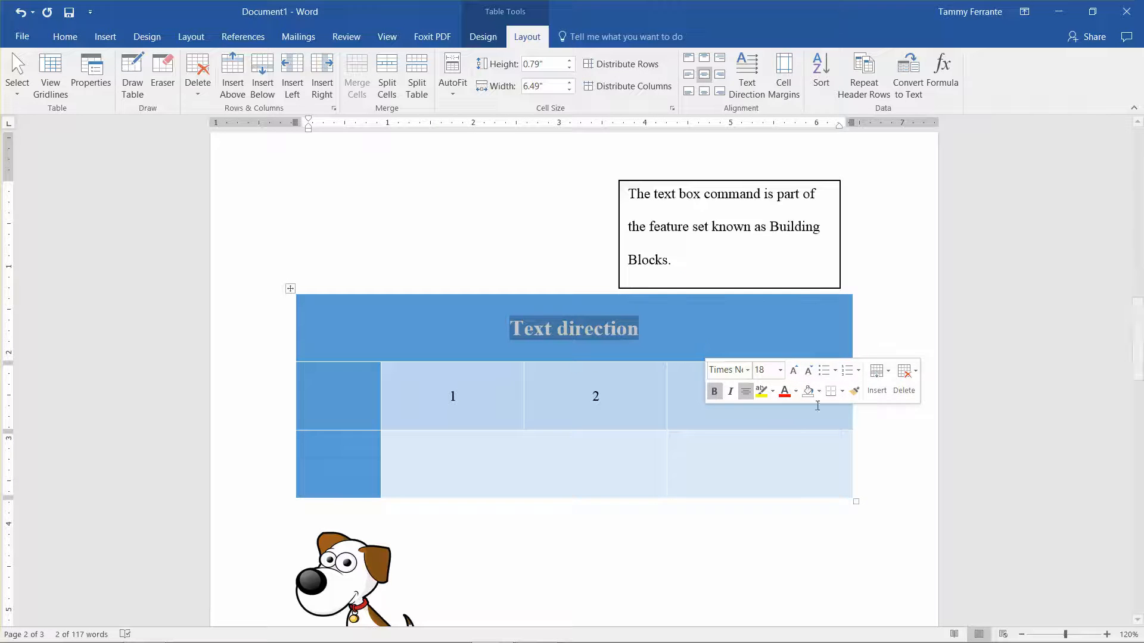
Replace the 1 in the second row with the formula =5+5.
click(482, 401)
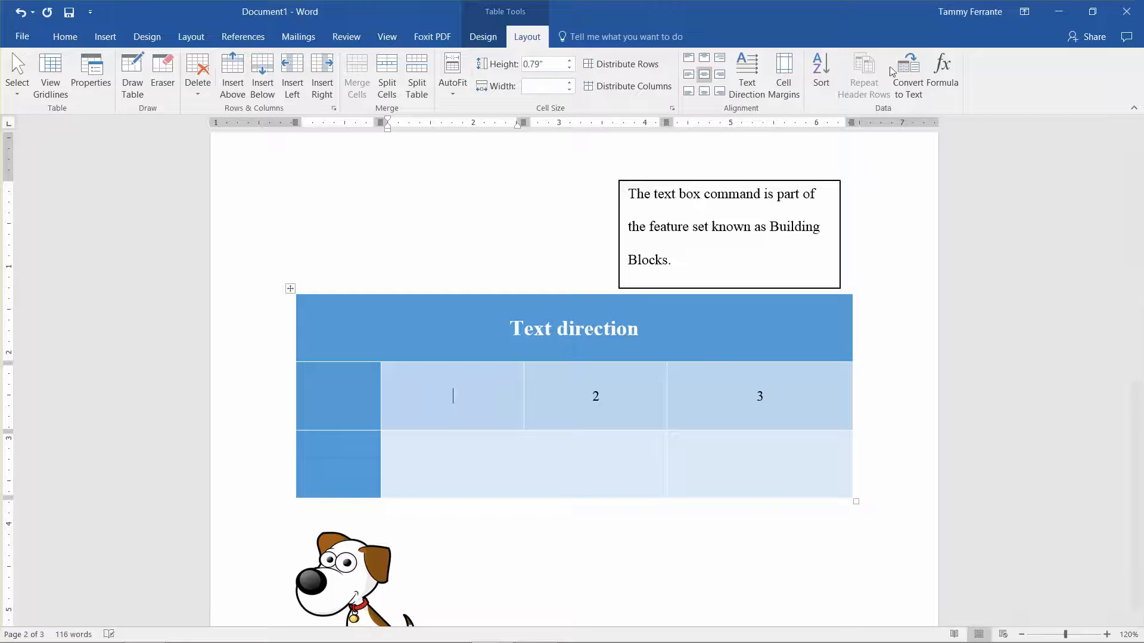
click(936, 75)
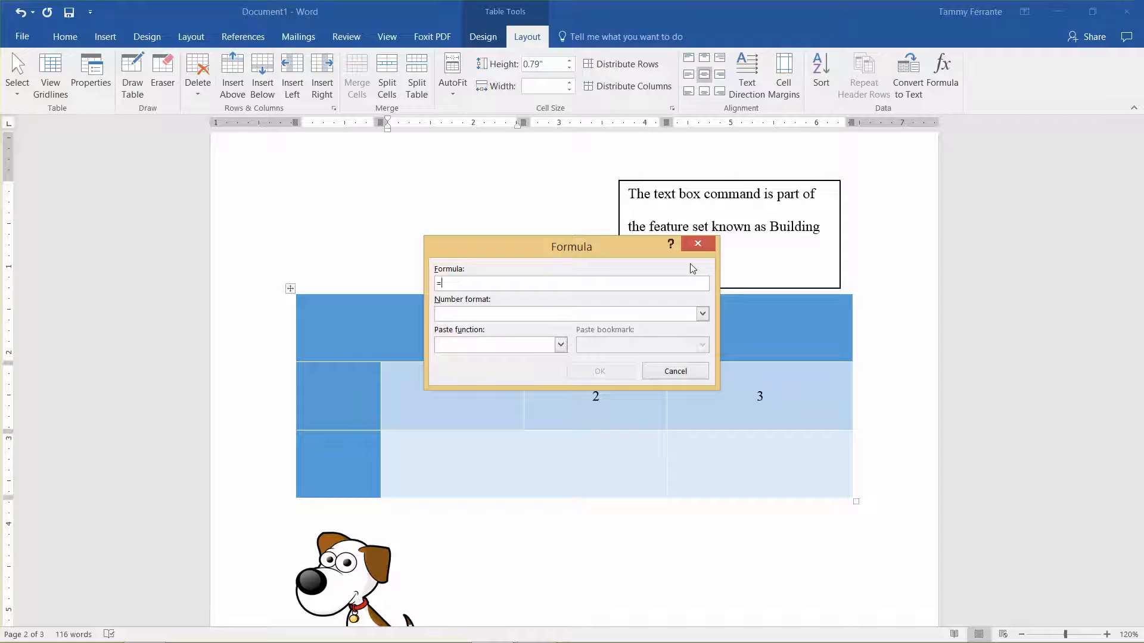
text(5+5)
click(600, 371)
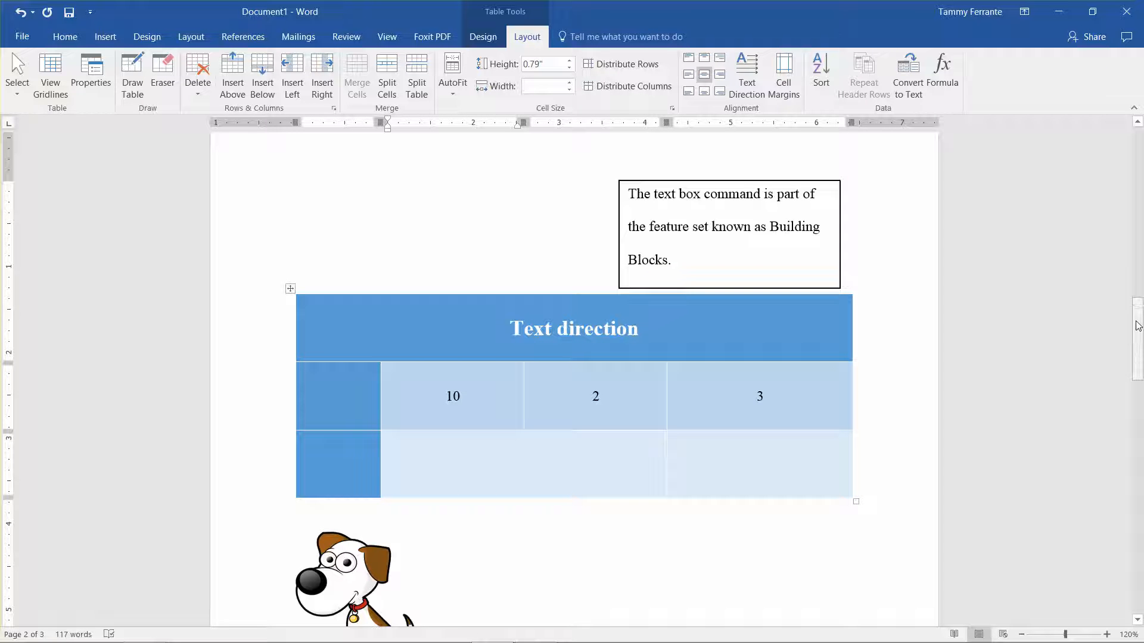
Return to the article on page 1 and examine the Find, Replace and Go To options of Find and Replace.
drag(1139, 317, 1140, 144)
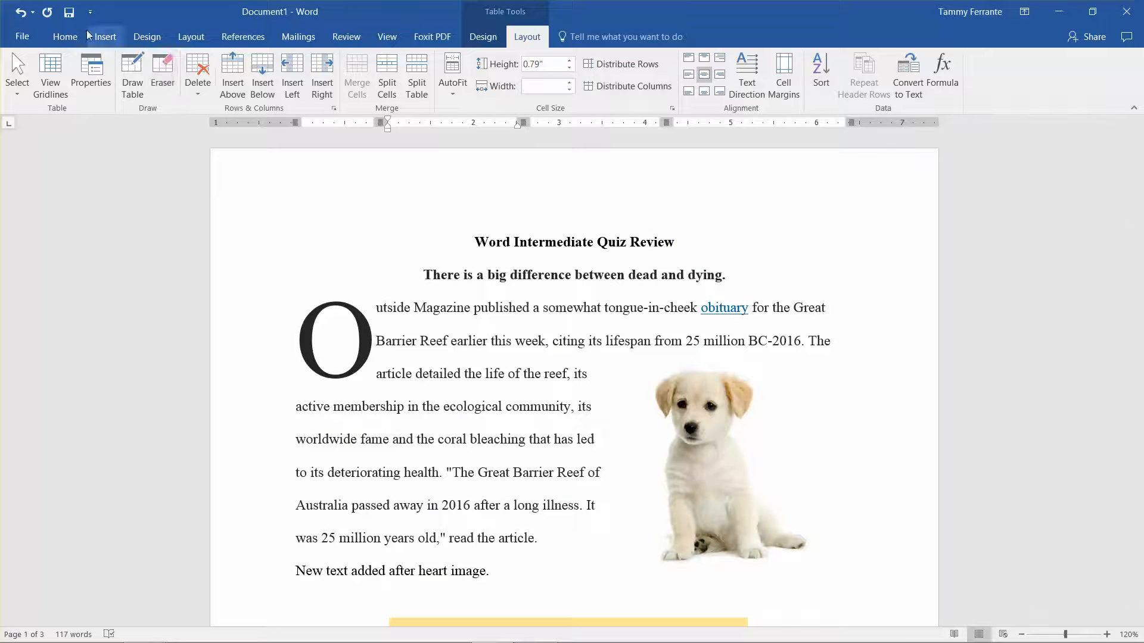
click(65, 37)
click(379, 299)
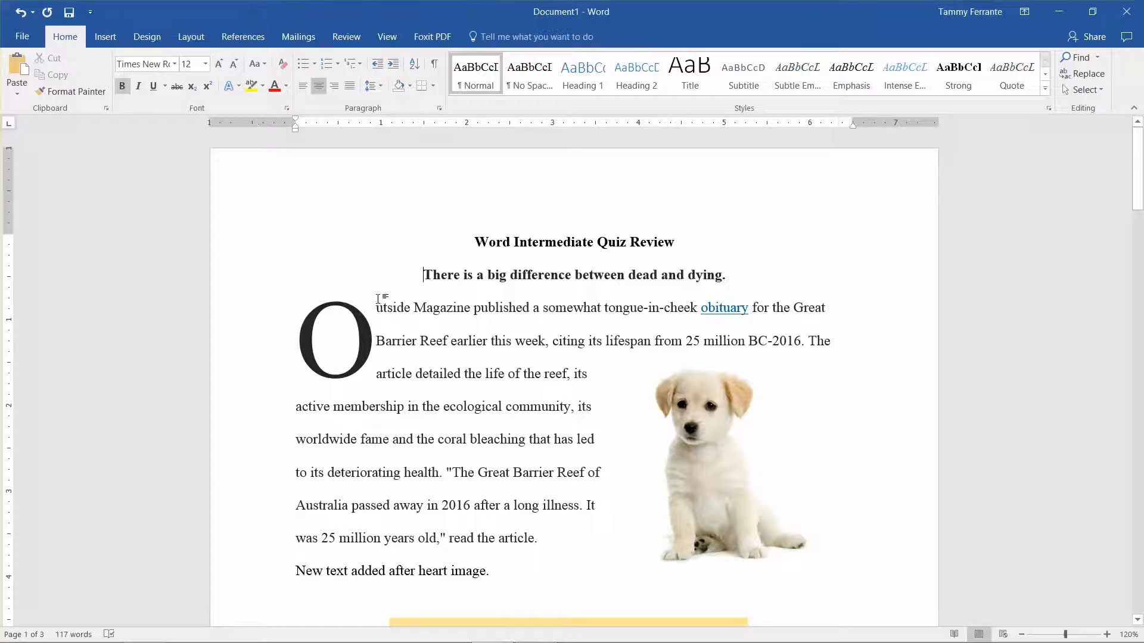
triple_click(427, 341)
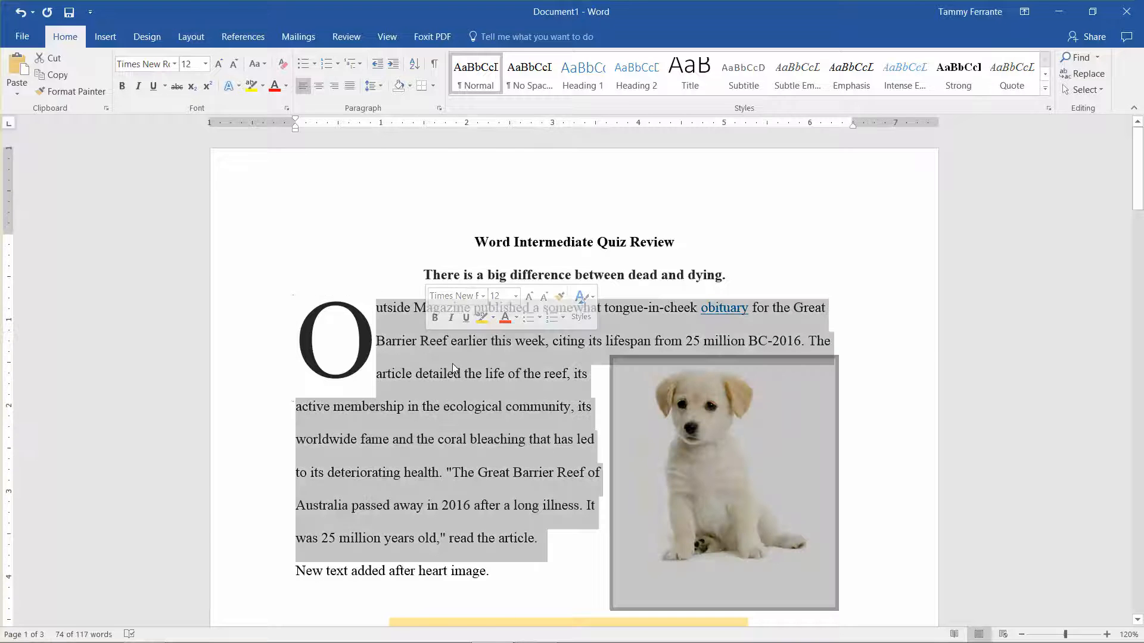
click(459, 376)
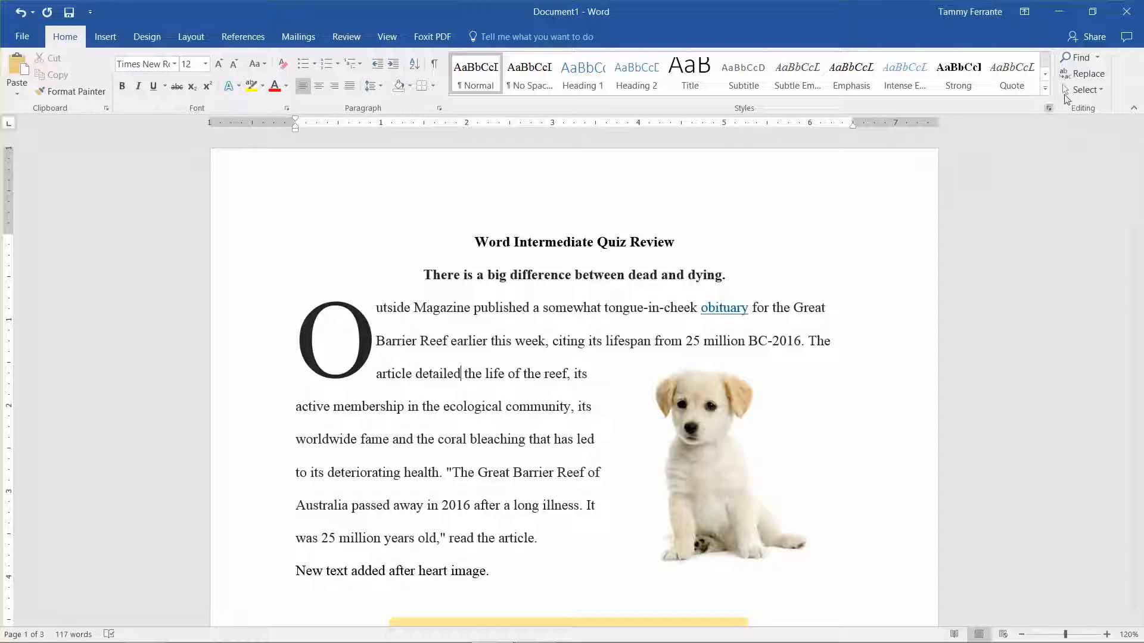
click(1098, 58)
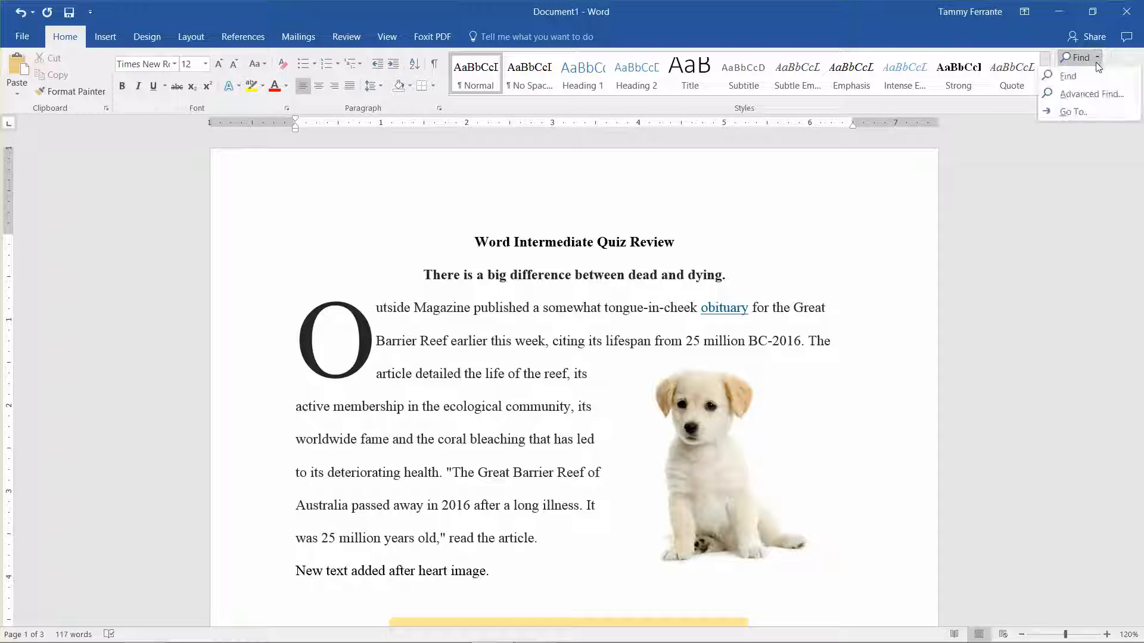
click(1080, 101)
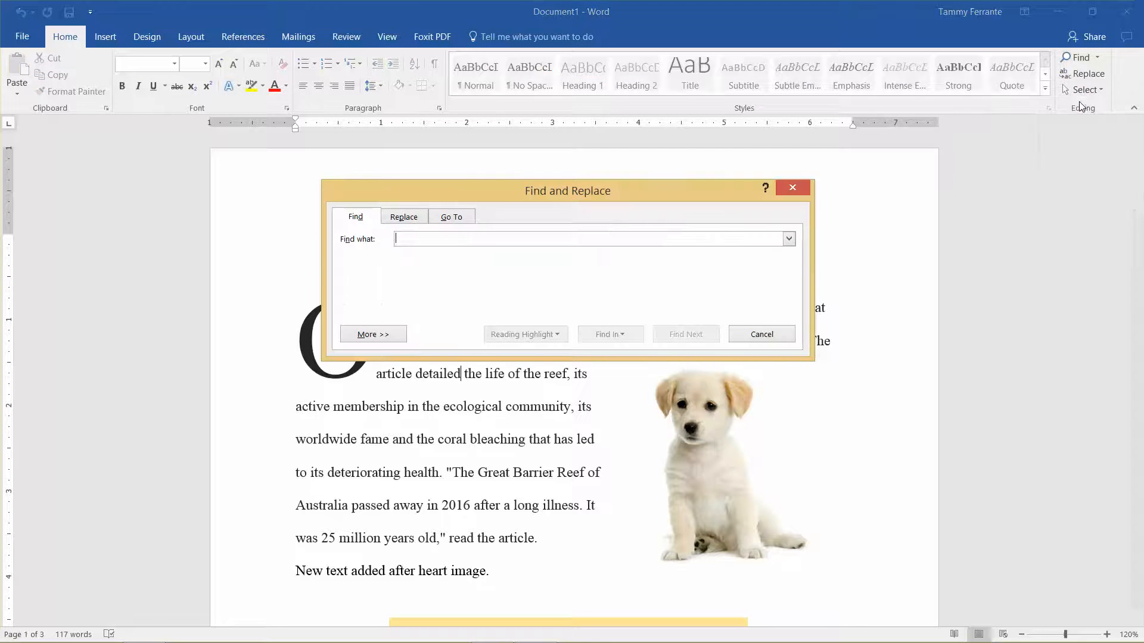
click(407, 221)
click(456, 222)
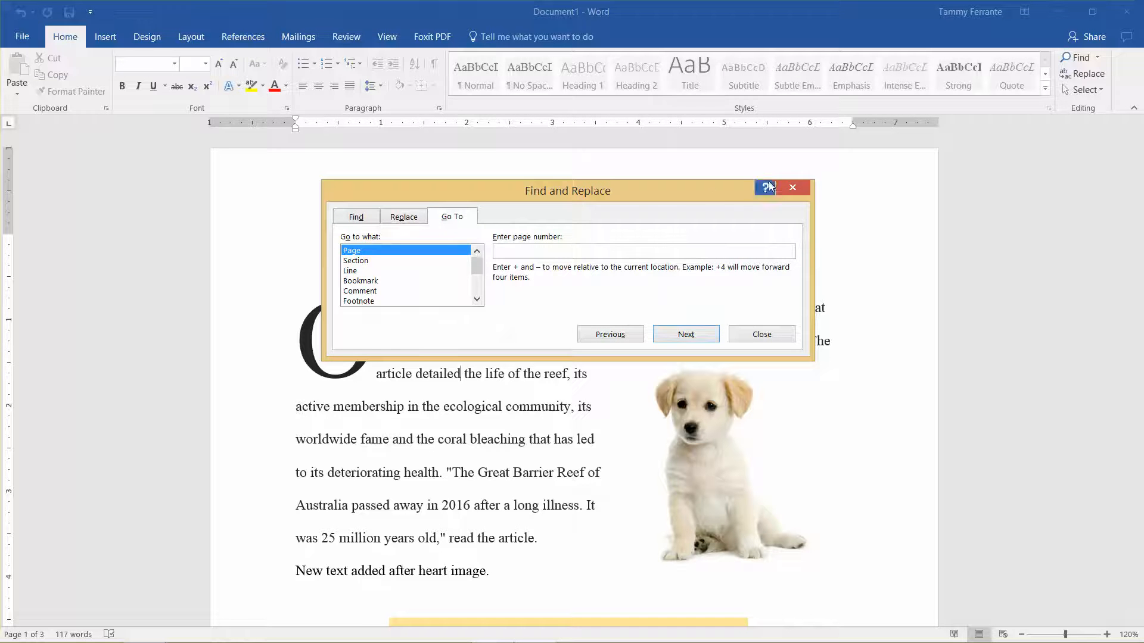
click(793, 188)
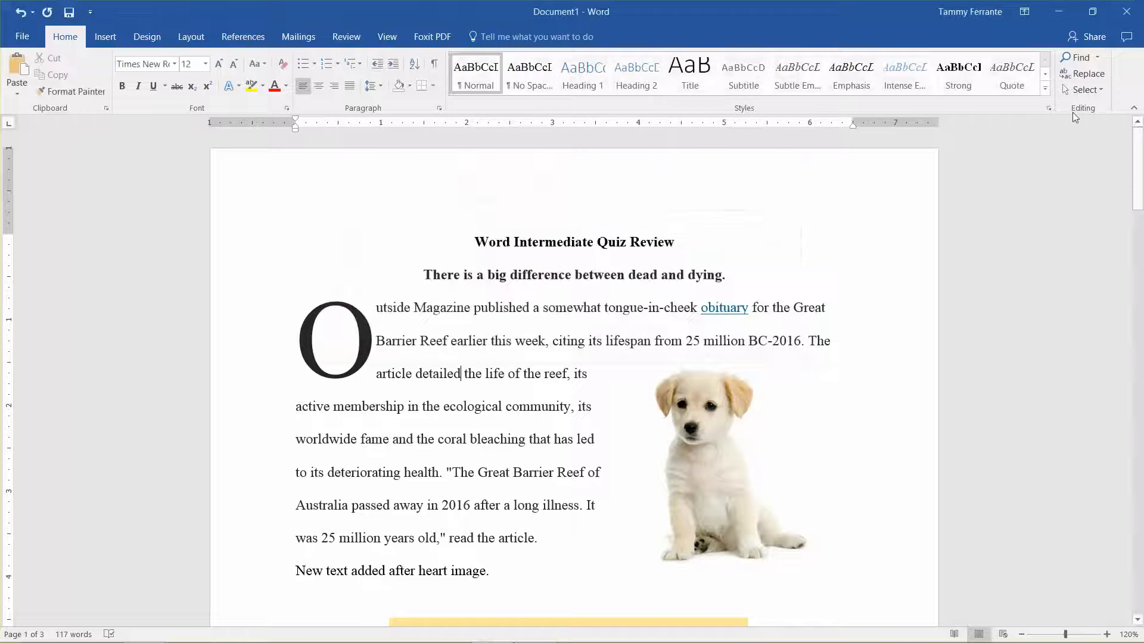
click(1097, 79)
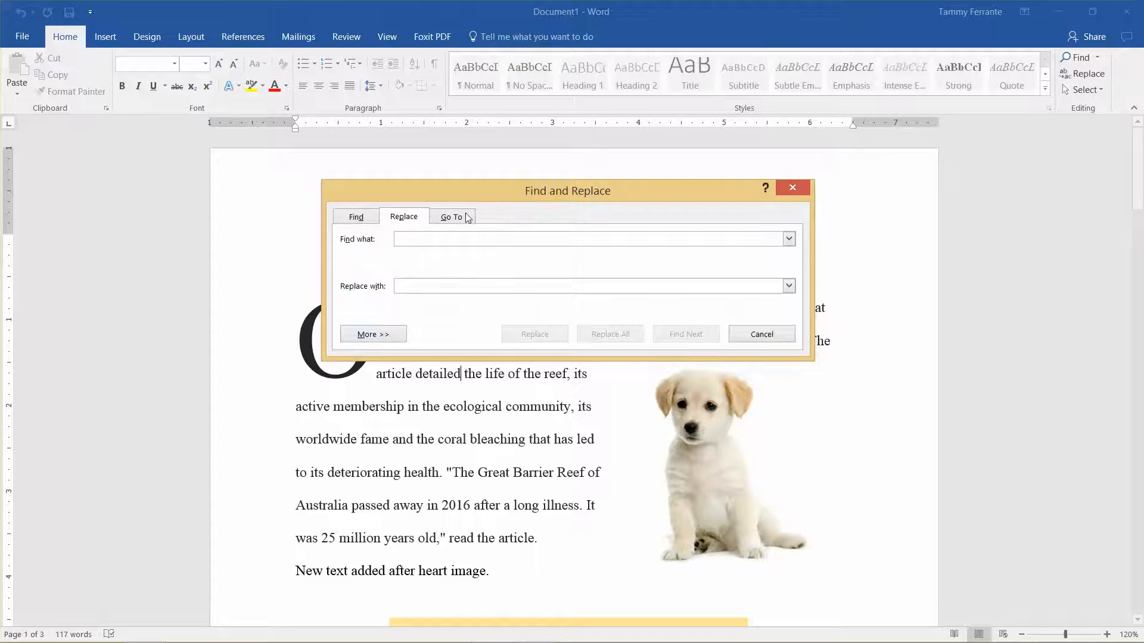
click(792, 189)
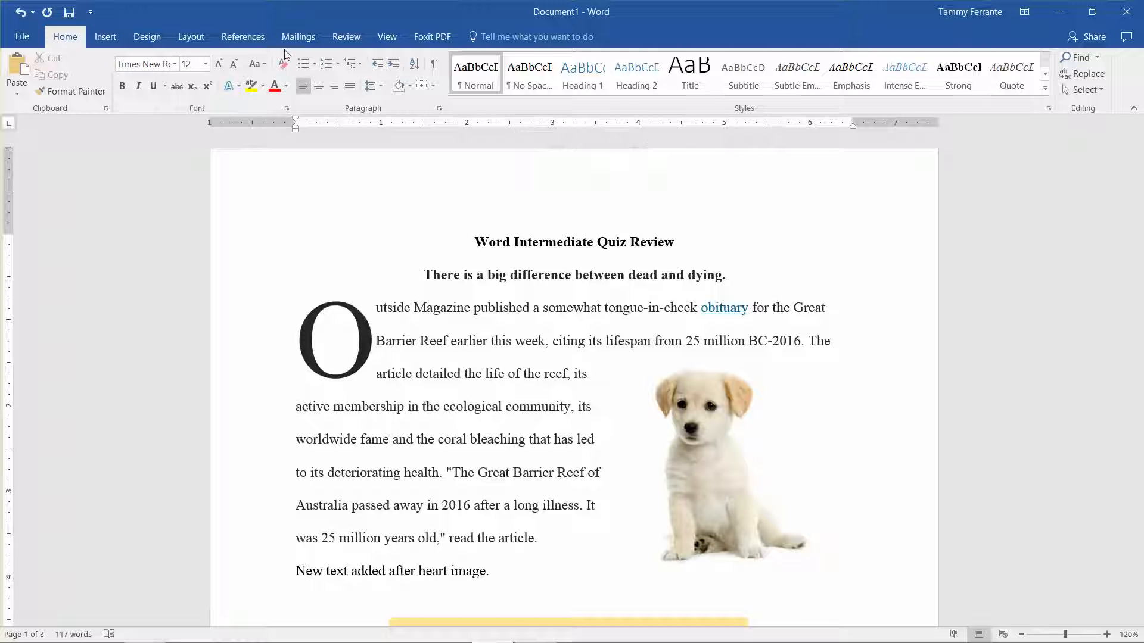
click(339, 40)
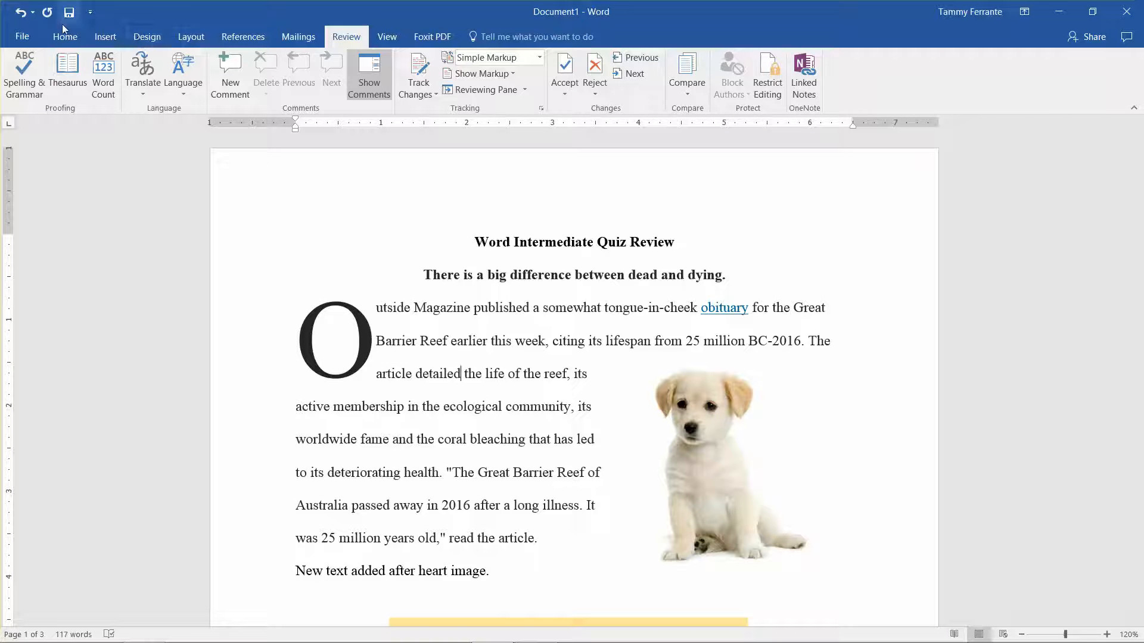
click(66, 39)
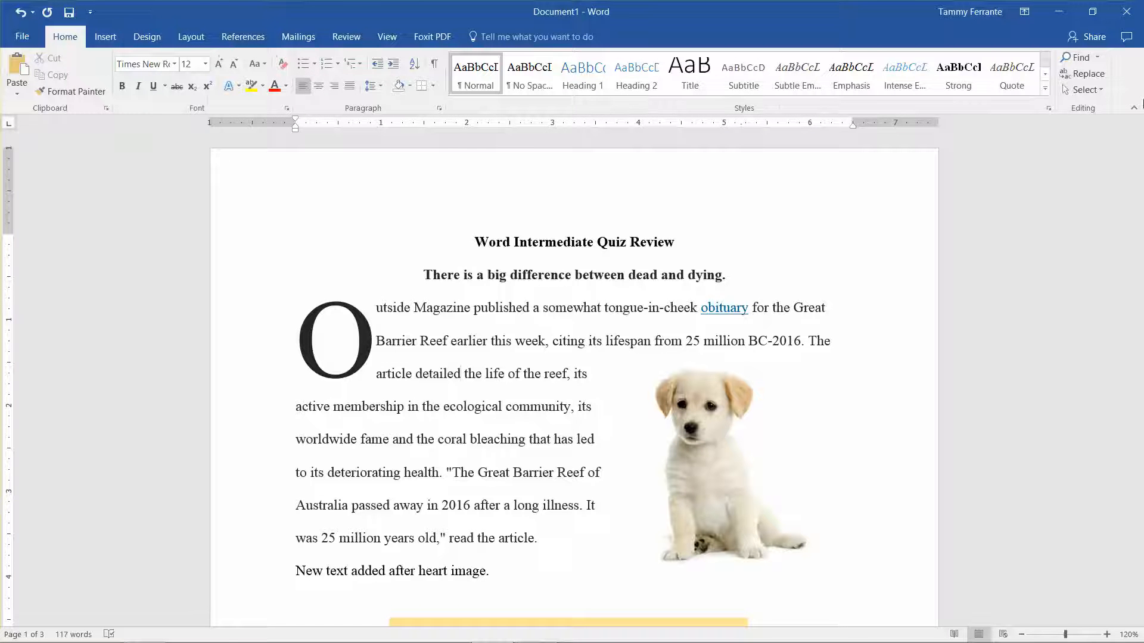
click(1101, 90)
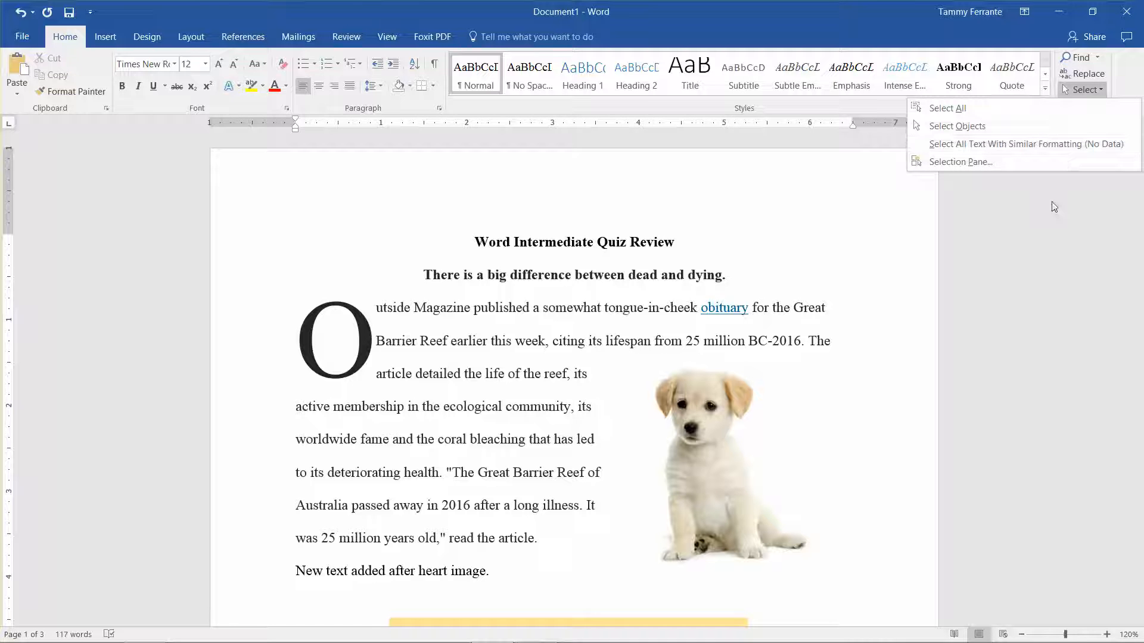
click(972, 193)
click(990, 178)
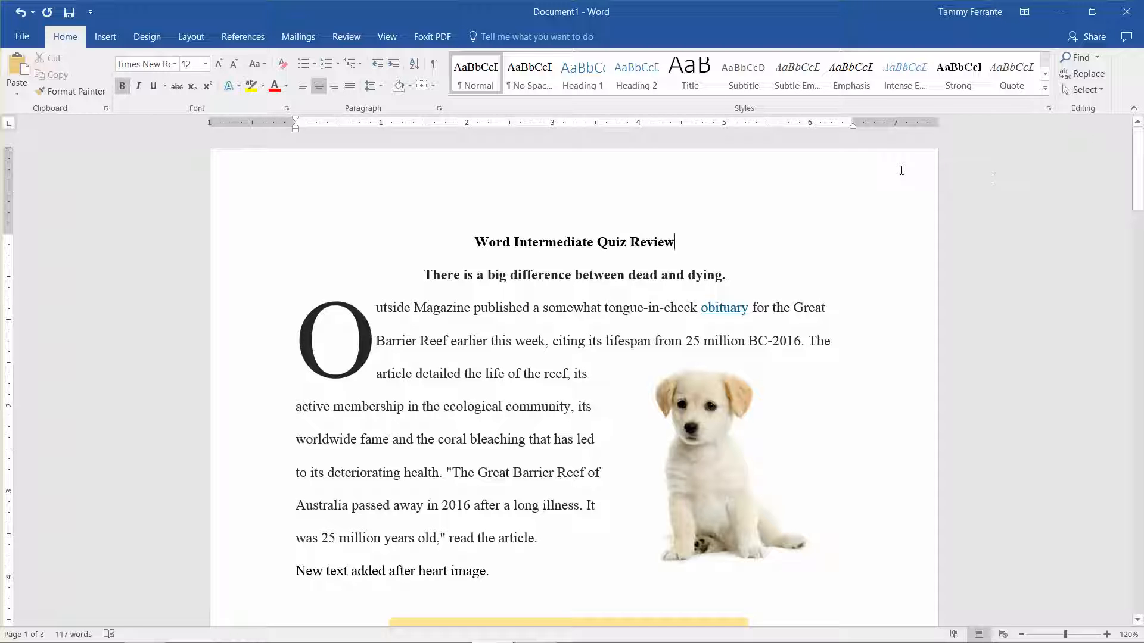
Select the whole table on page 2 and display its table layout tools.
drag(1139, 202, 1141, 367)
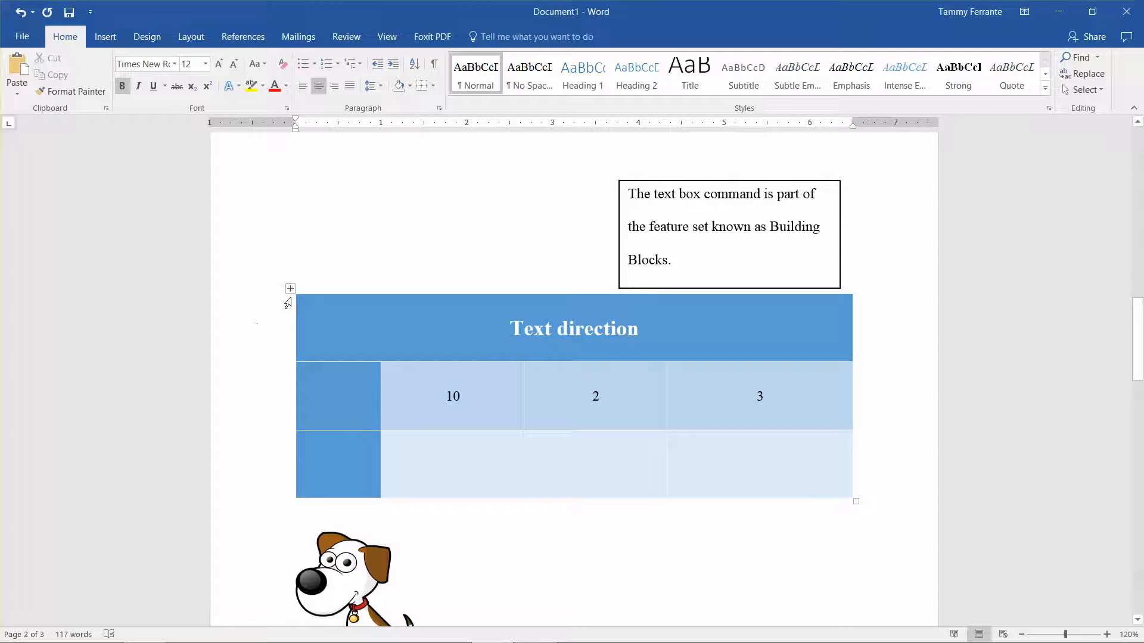
click(290, 288)
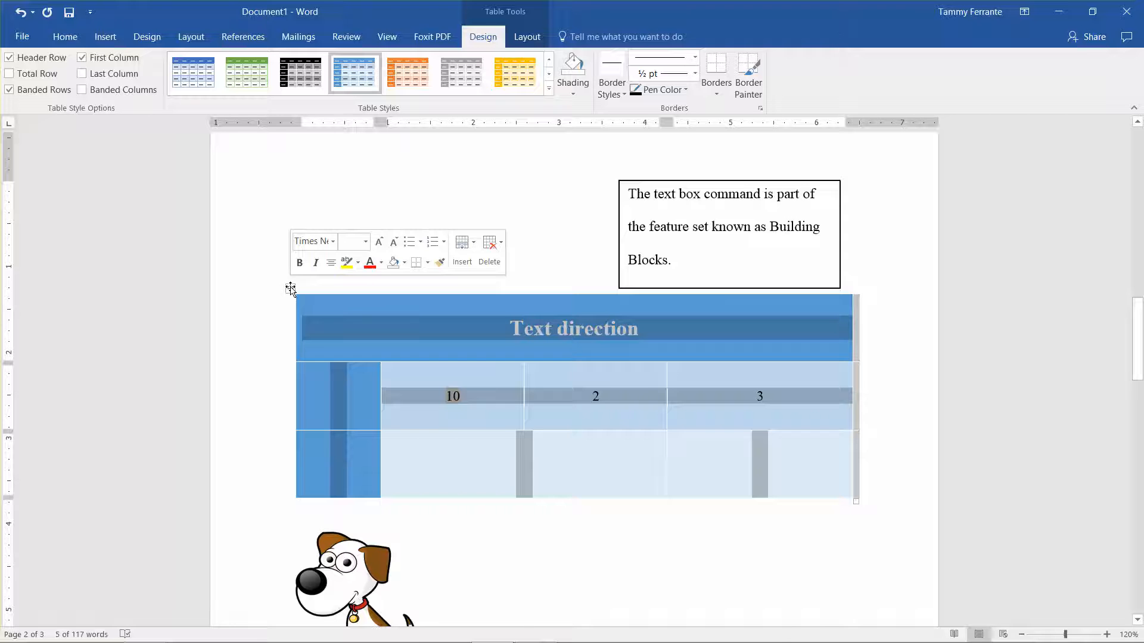
click(525, 42)
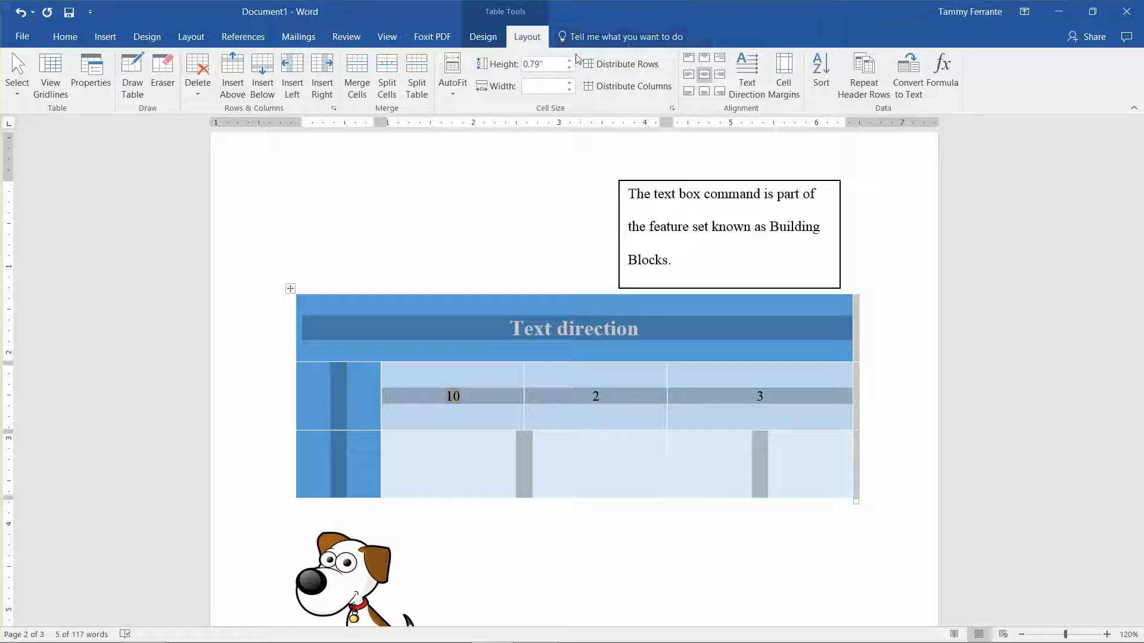
click(486, 38)
click(525, 37)
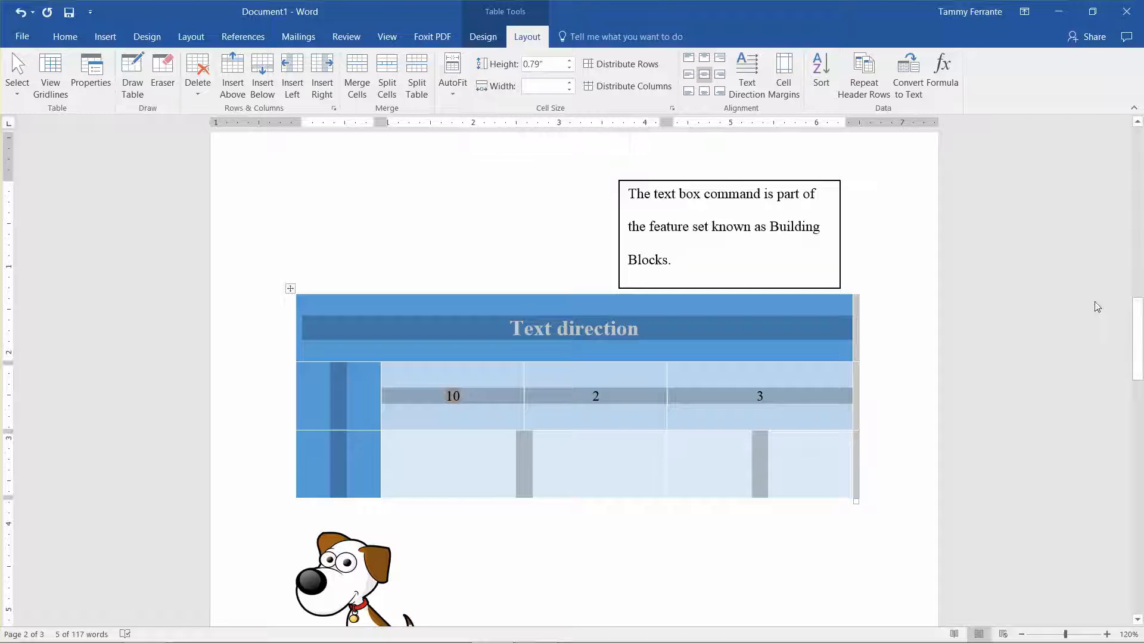
Return to page 1, search the document for "life" in the Navigation pane, and close the pane.
drag(1137, 322, 1137, 152)
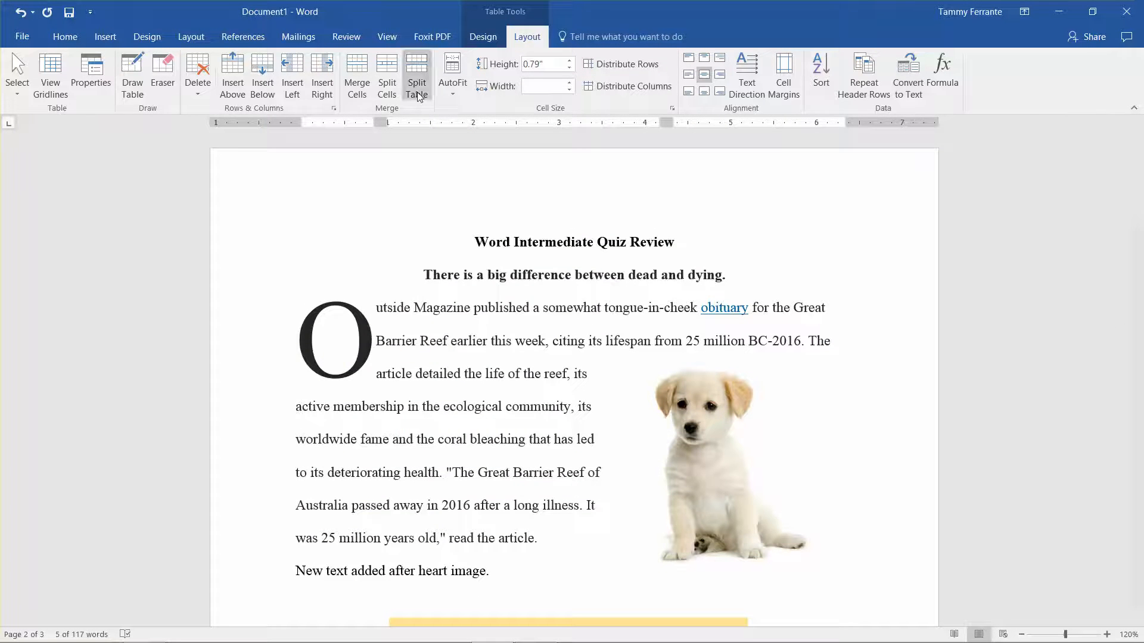
click(65, 36)
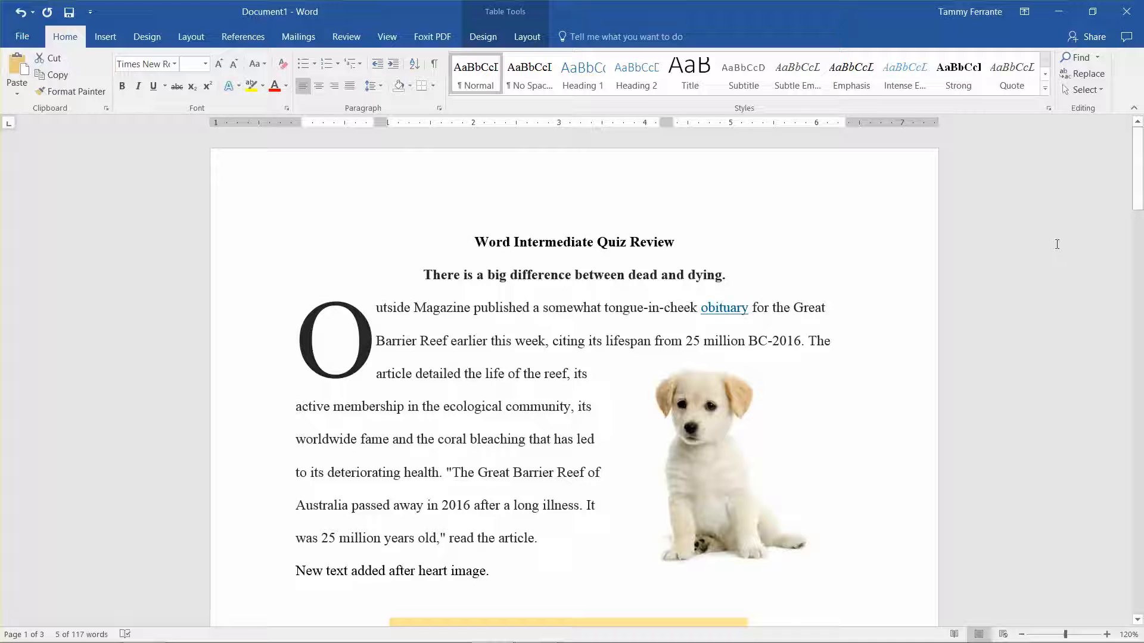
click(1076, 60)
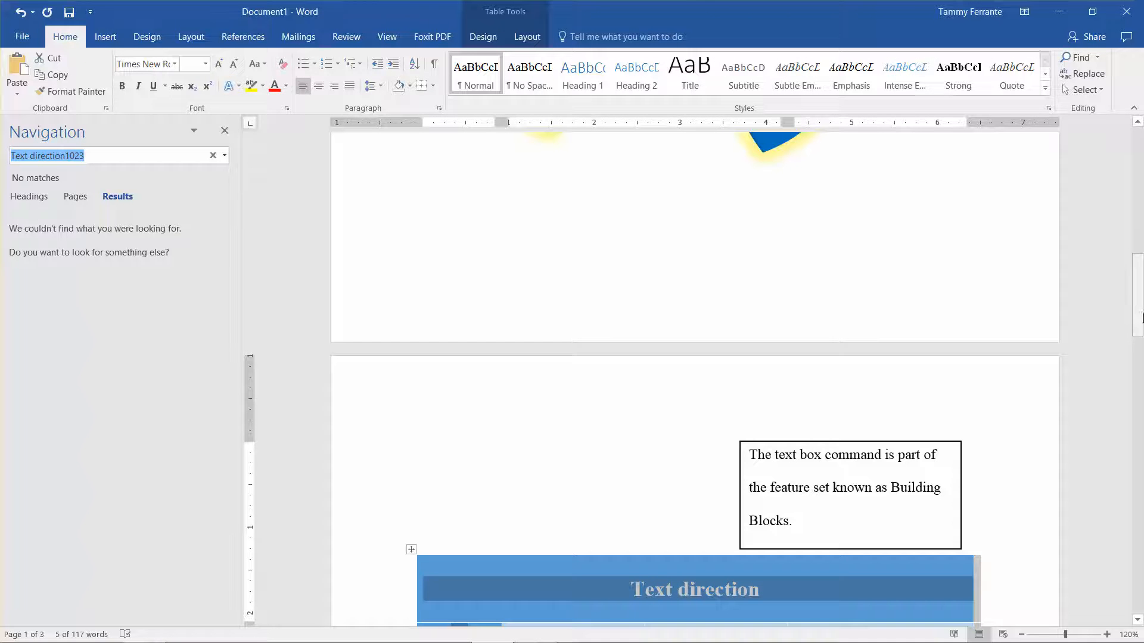
drag(1141, 311, 1141, 187)
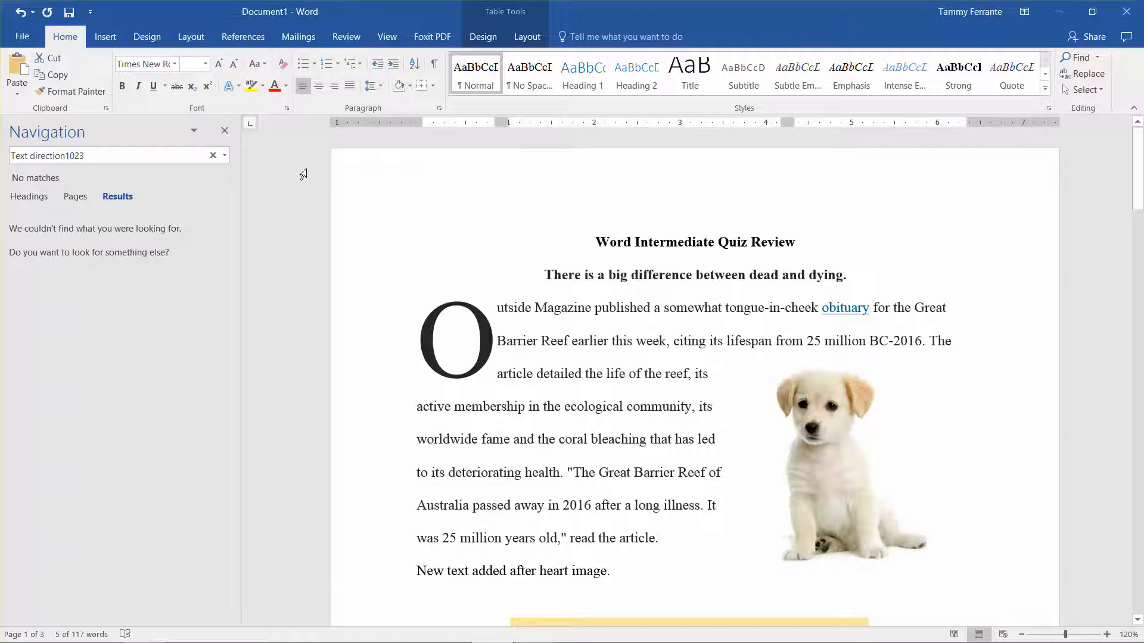
click(96, 154)
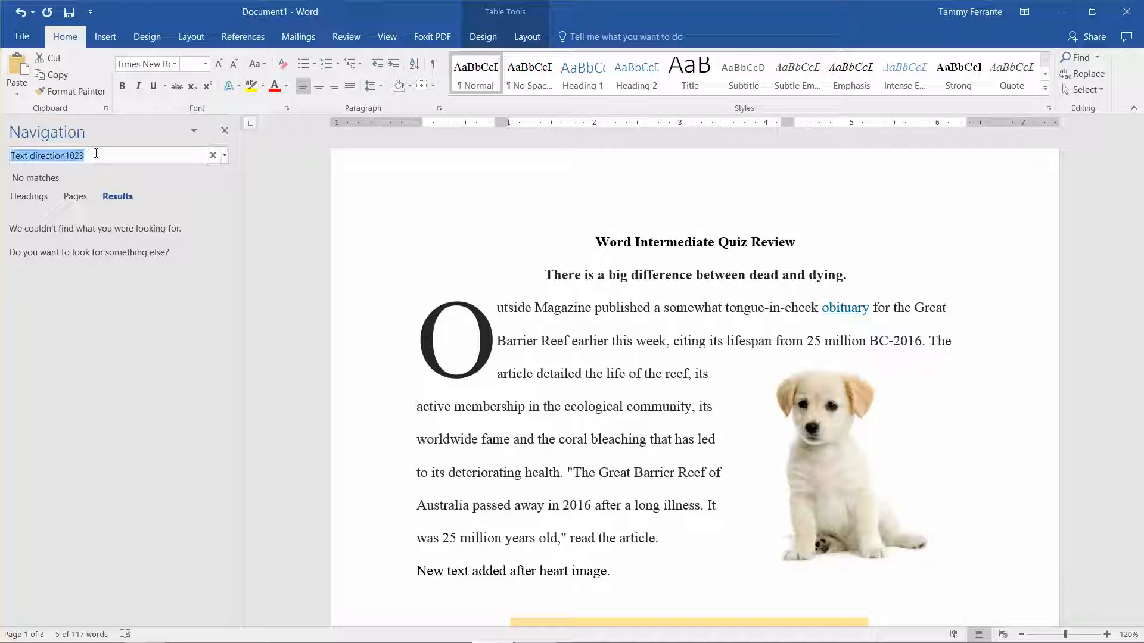
text(r)
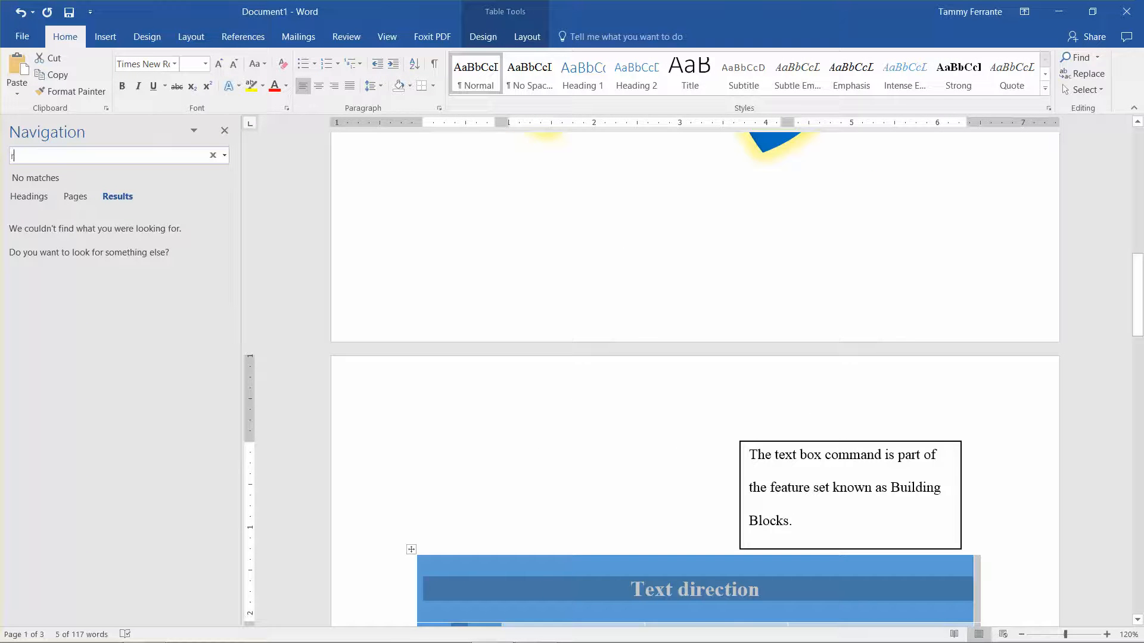
text(life)
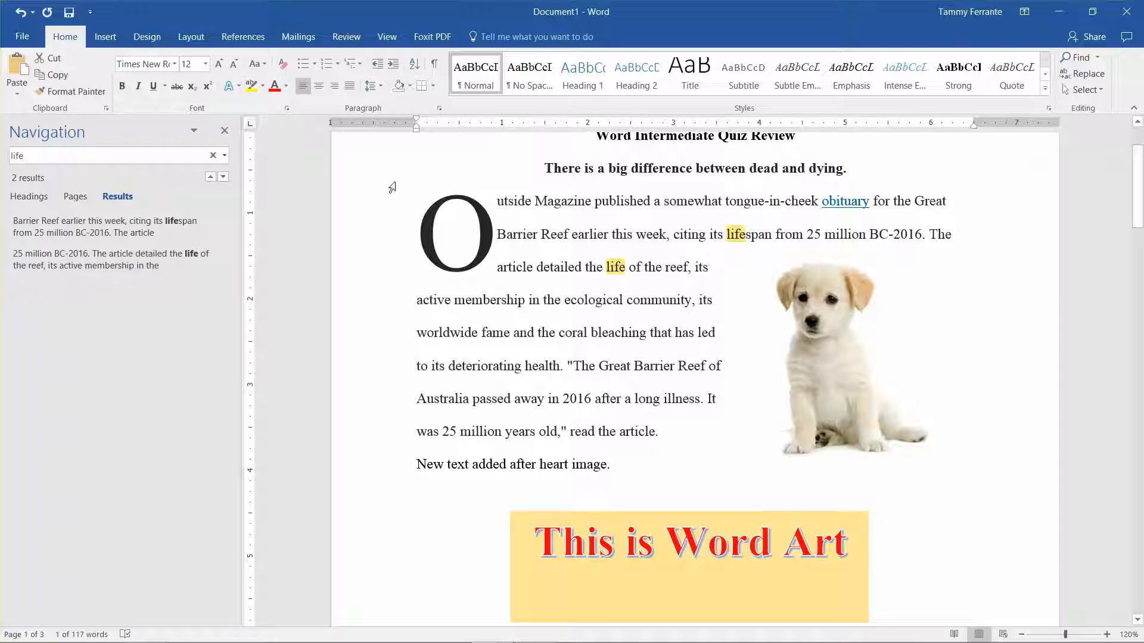
click(225, 131)
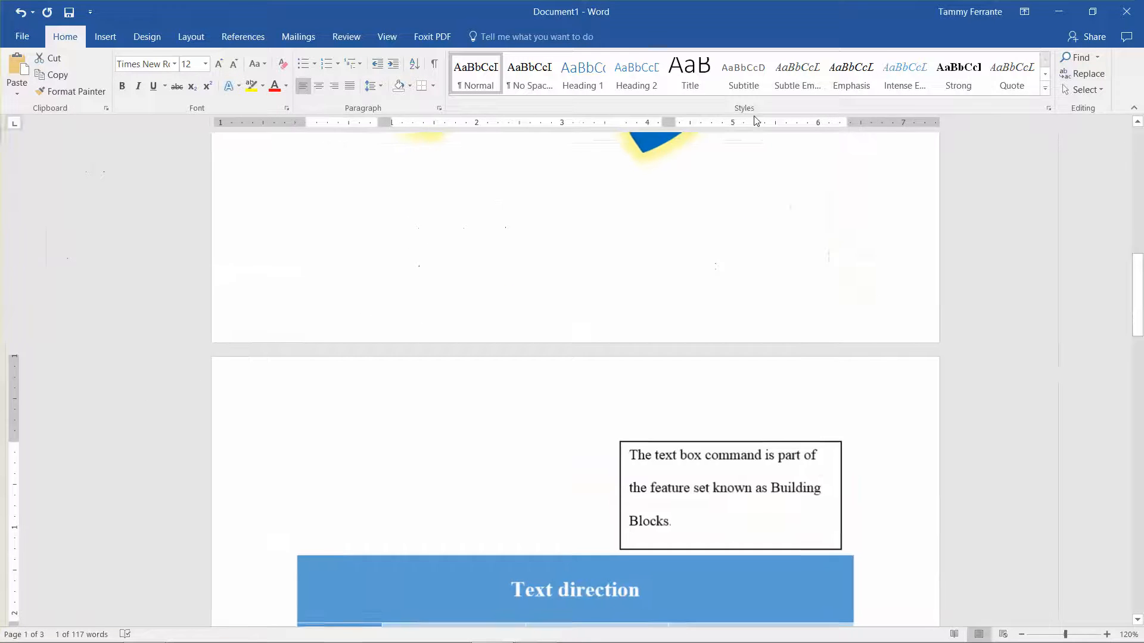
Set up an advanced Find for "rife" with the Sounds like (English) option enabled.
click(1095, 77)
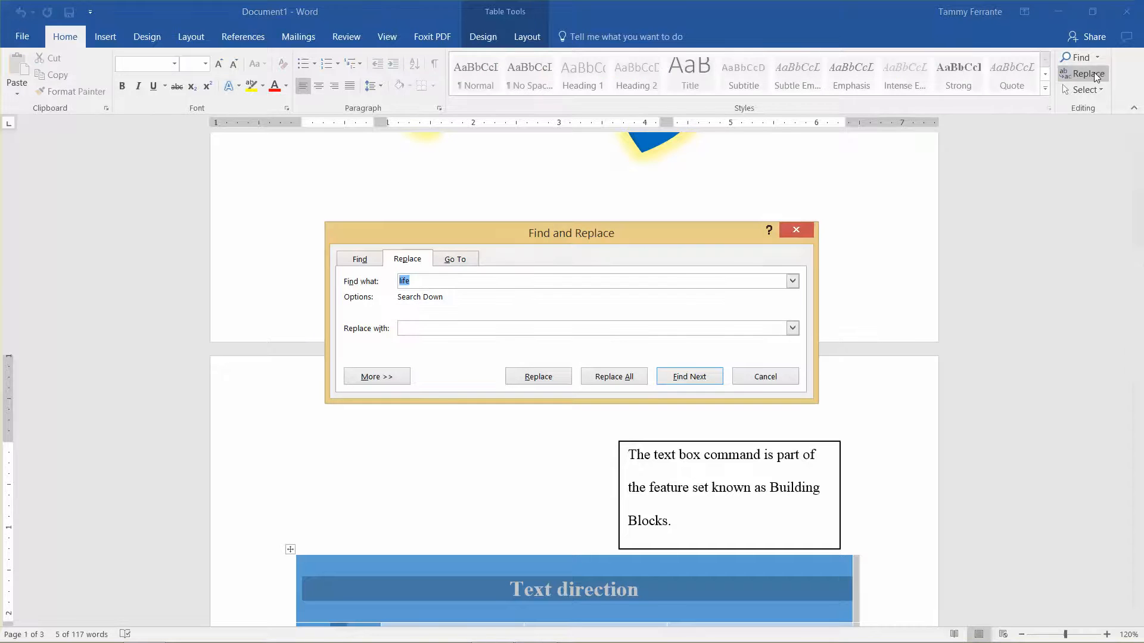
click(357, 260)
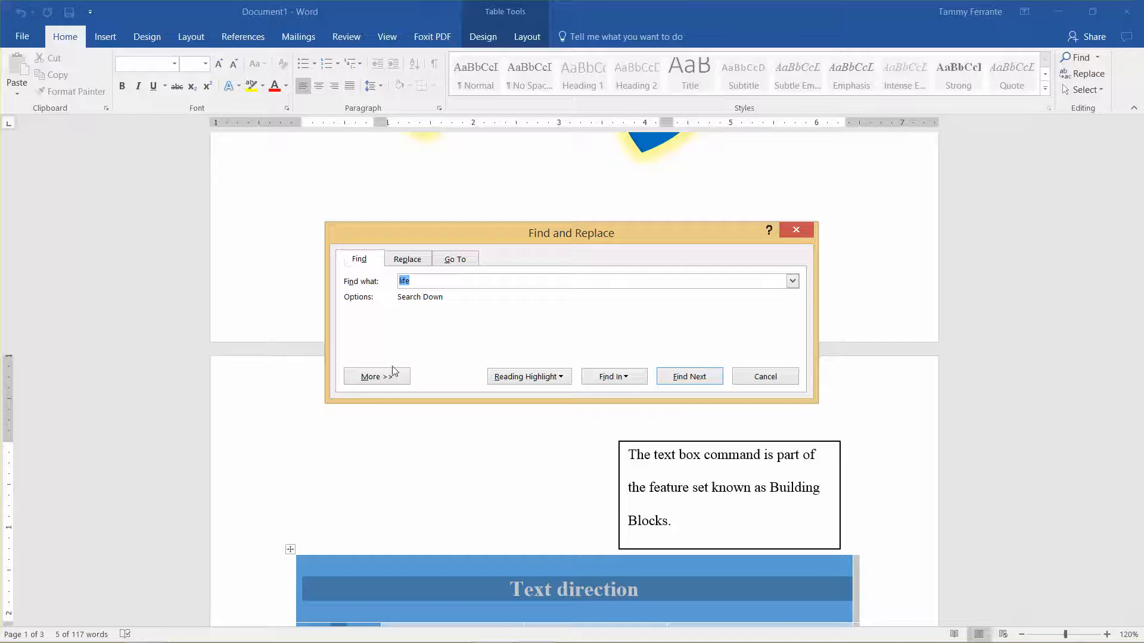
click(376, 376)
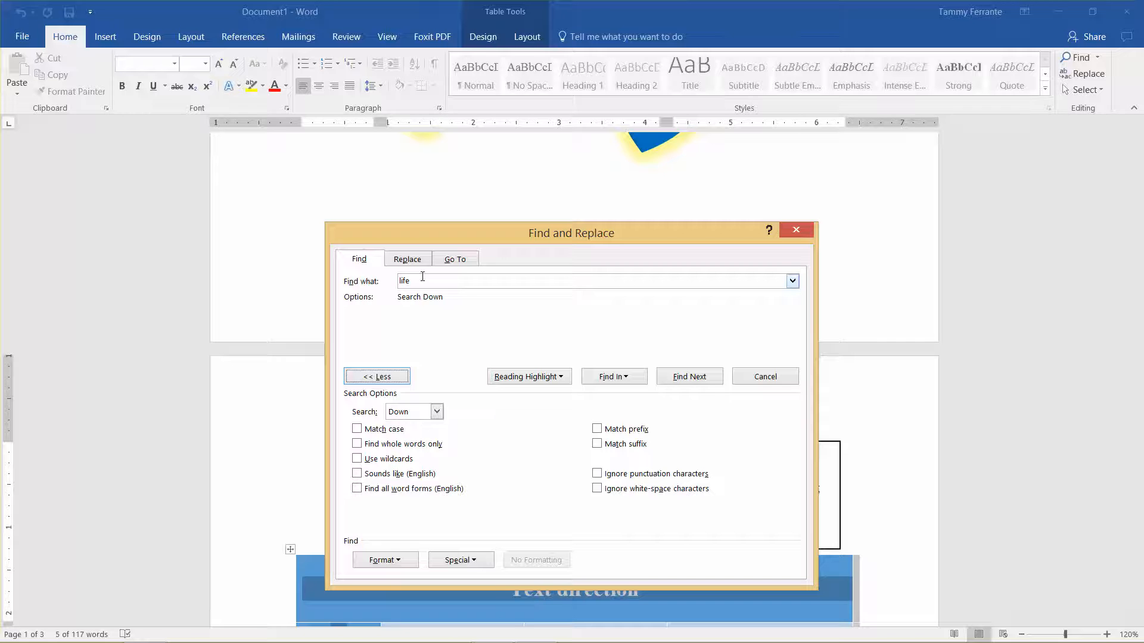
drag(422, 278, 313, 281)
text(rife)
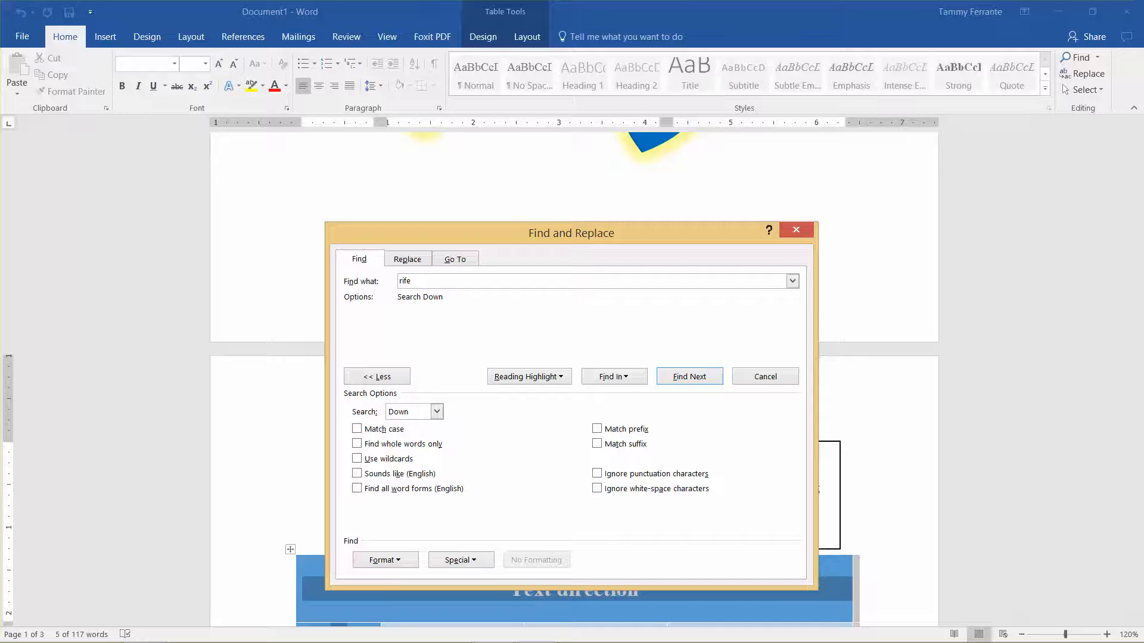
click(357, 473)
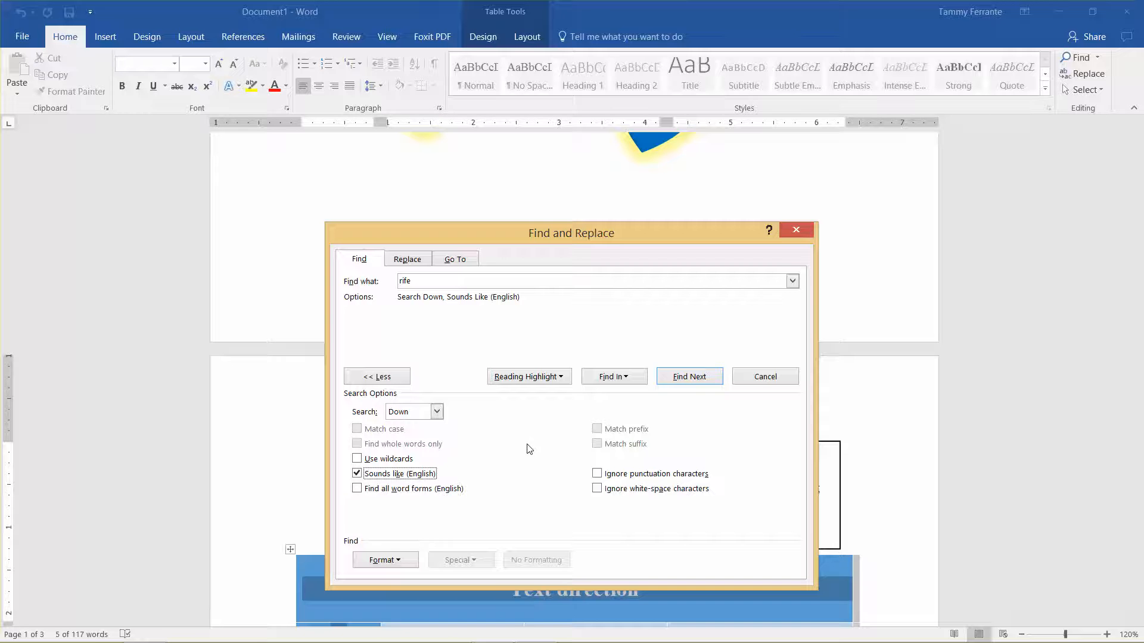
Step through the sounds-like matches for "rife" across the whole document, keeping the article text clear of the dialog.
click(684, 378)
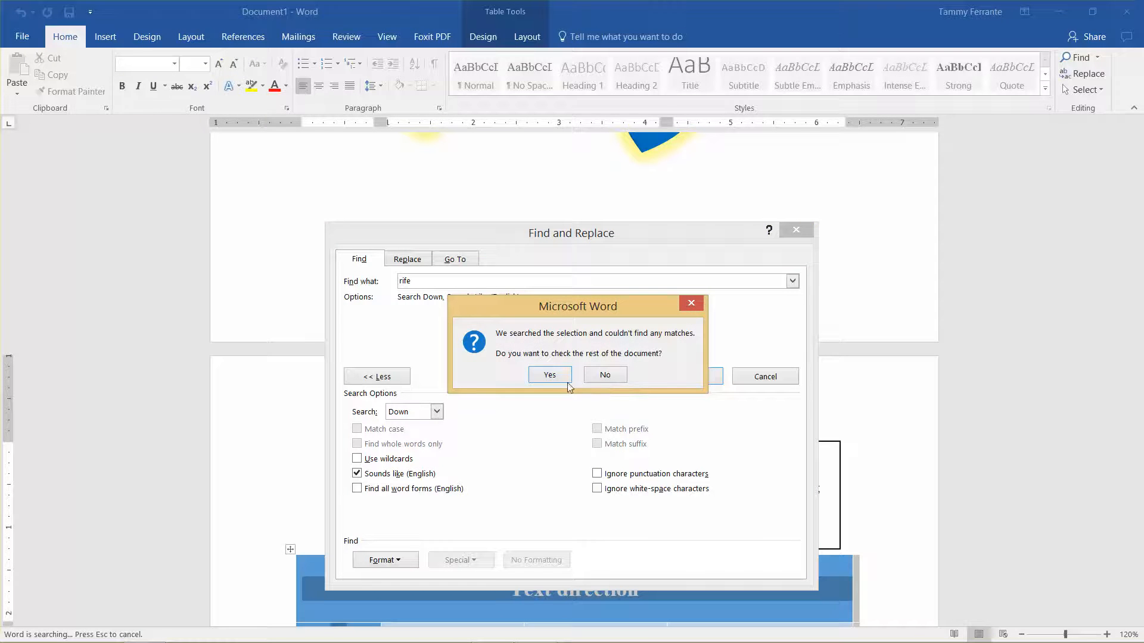
click(551, 377)
click(549, 377)
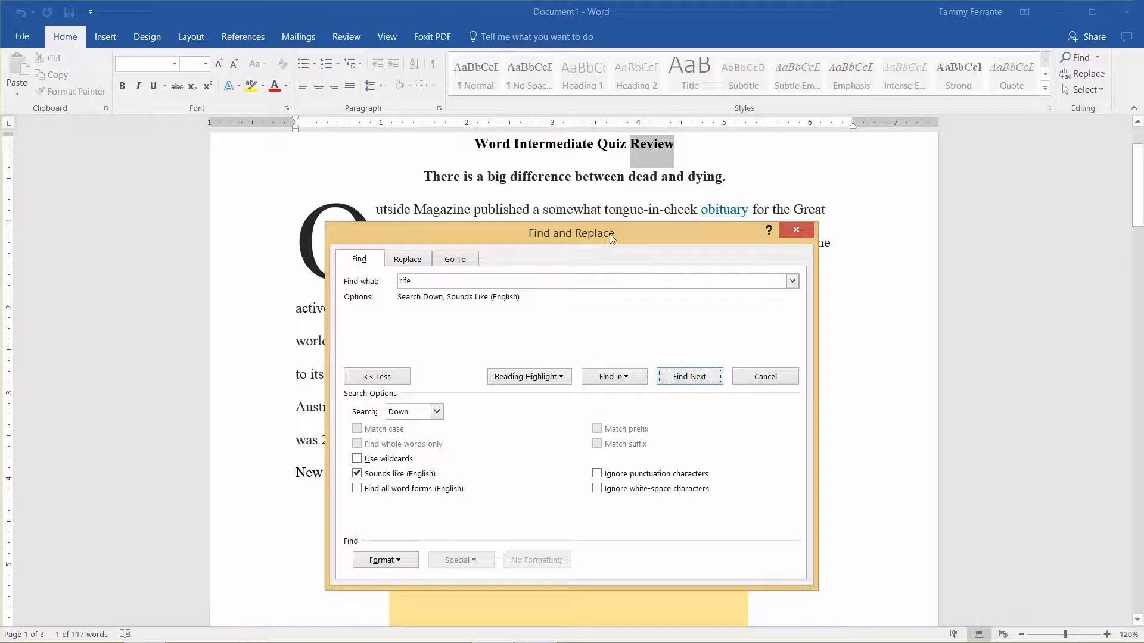
drag(612, 239, 707, 223)
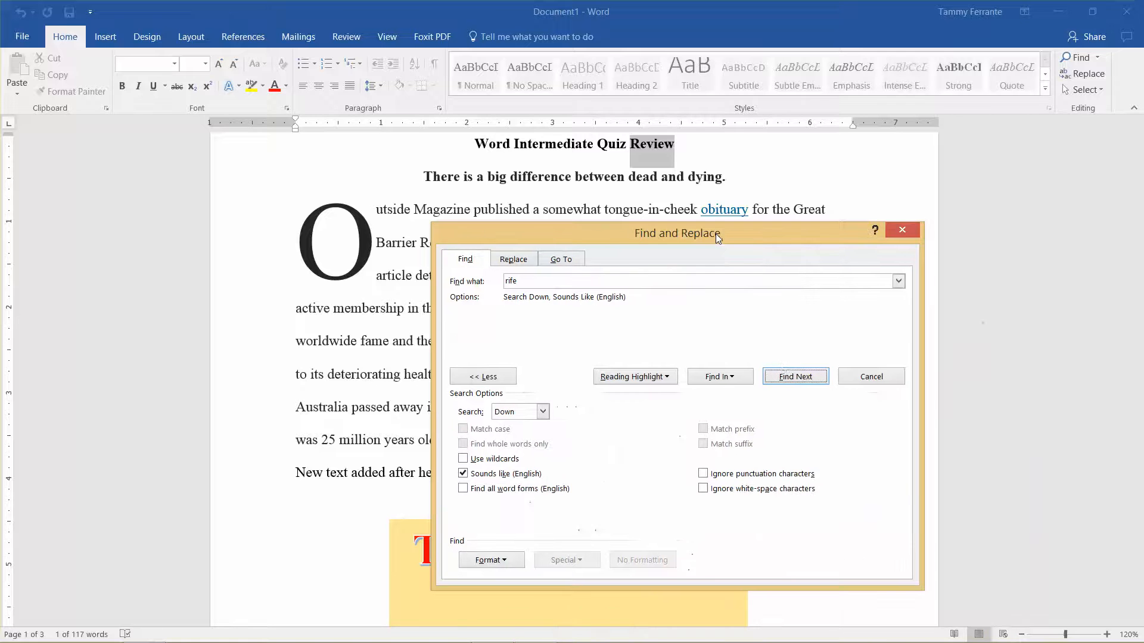
click(782, 379)
drag(690, 236, 783, 233)
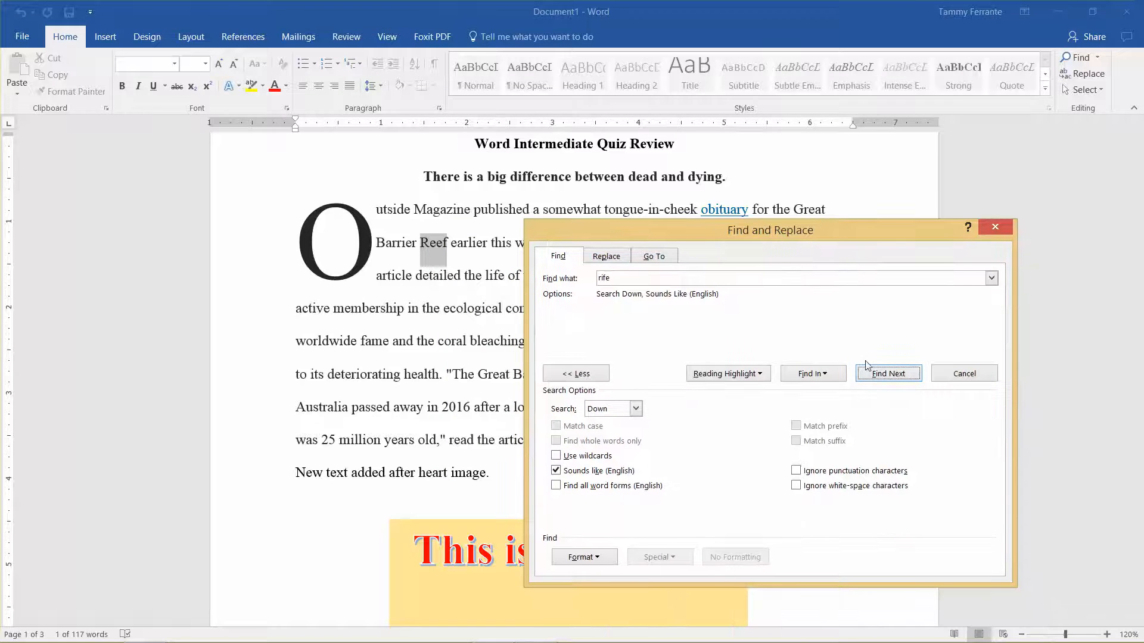
click(884, 375)
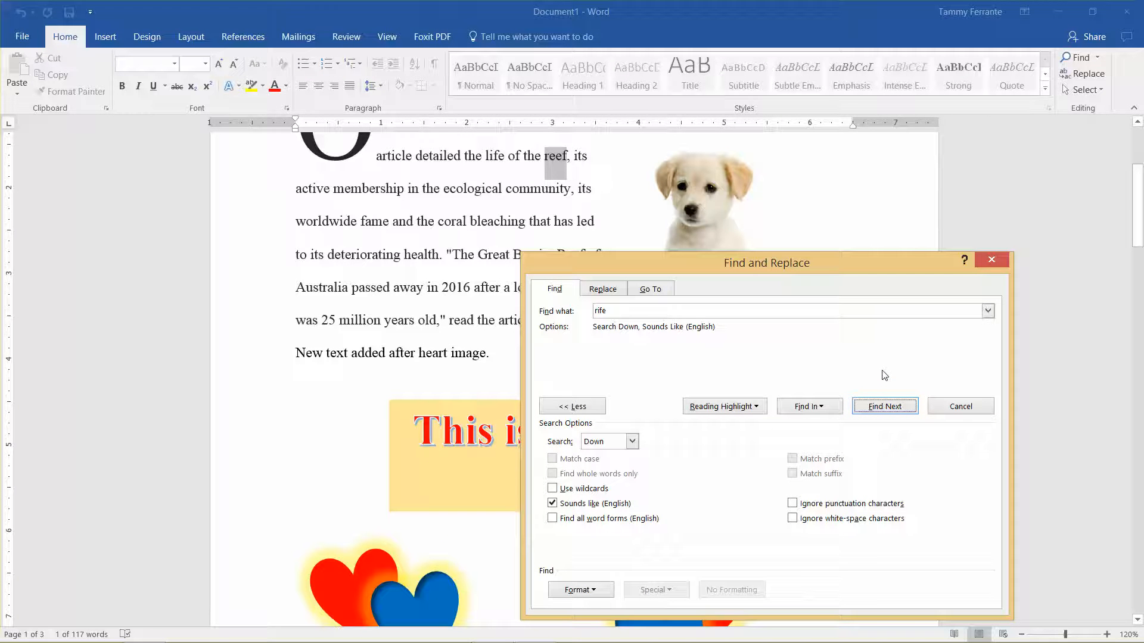
click(887, 407)
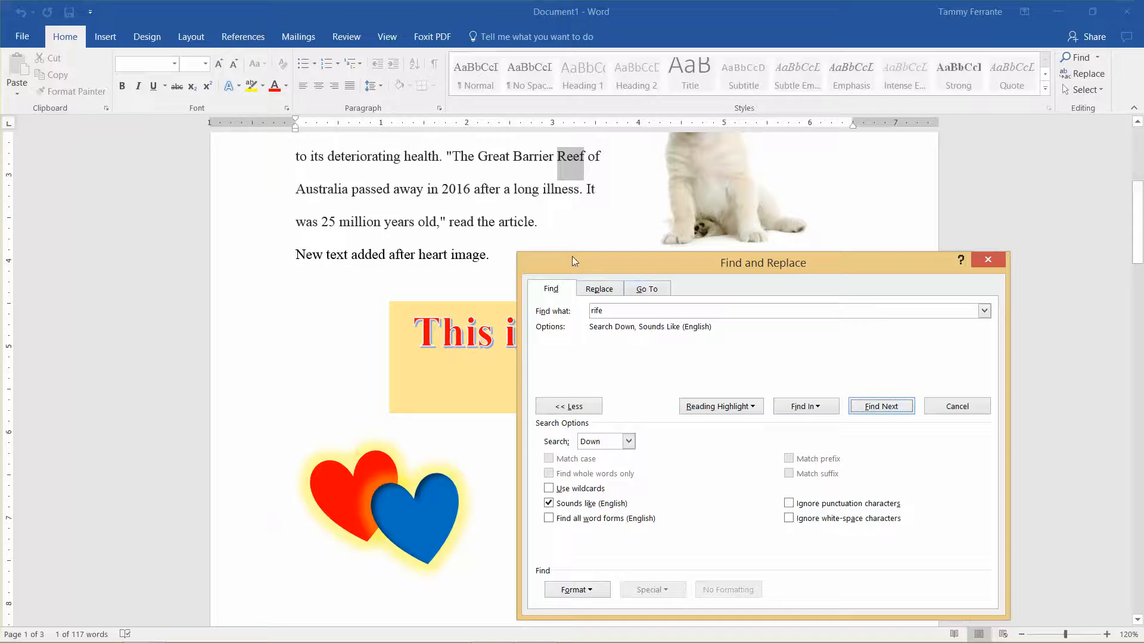
Search the whole document for words that sound like "song".
drag(643, 312, 514, 300)
key(BackSpace)
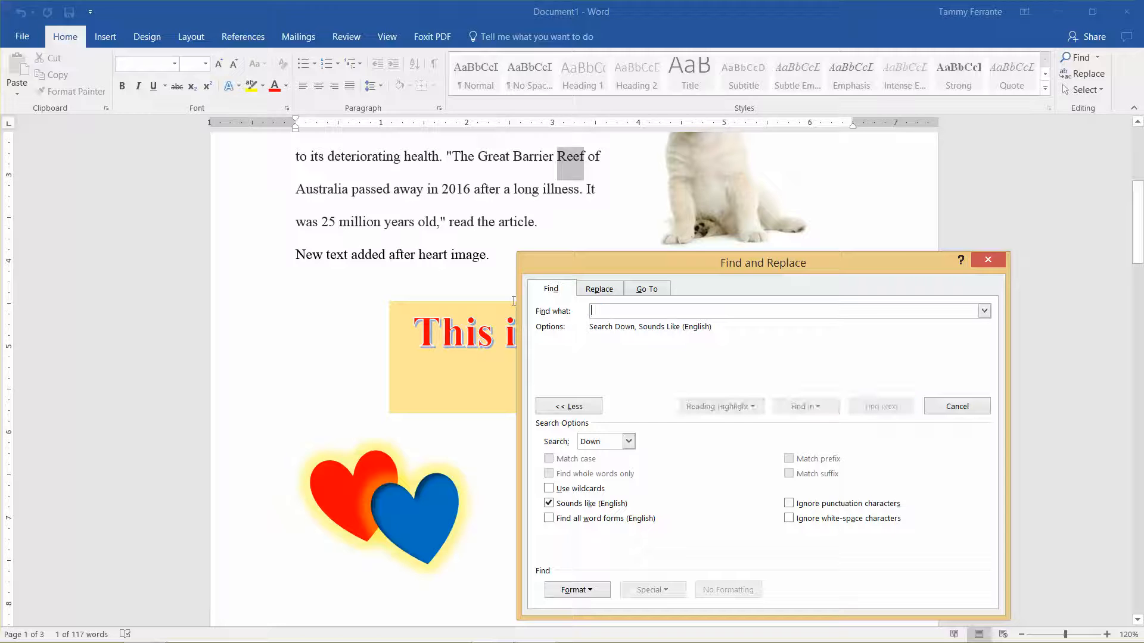
text(song)
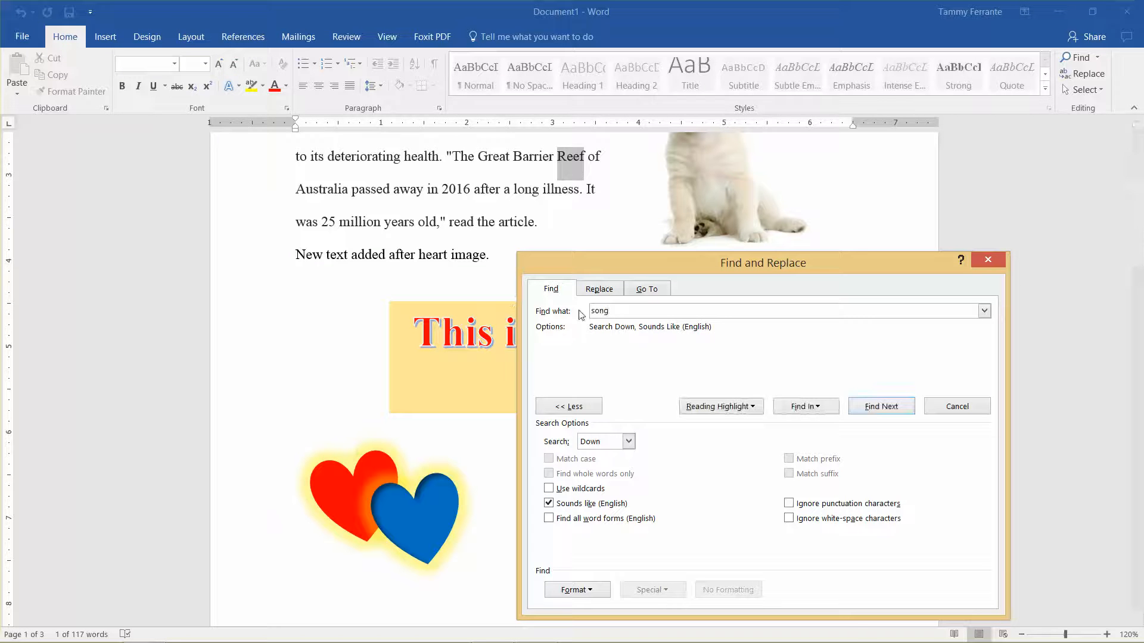
click(887, 407)
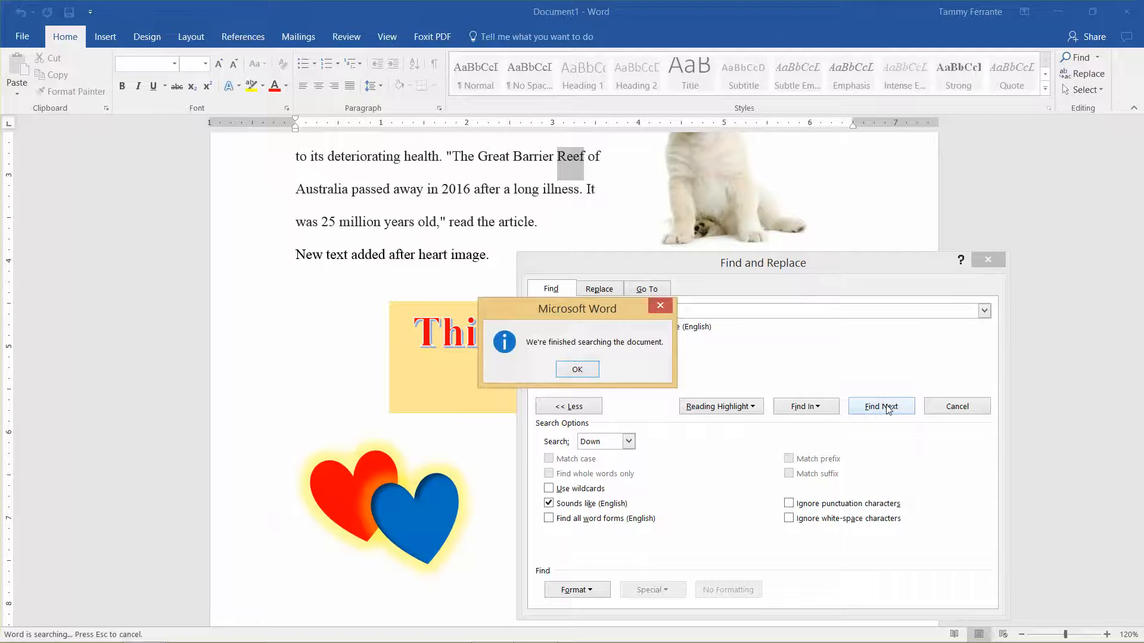
click(576, 367)
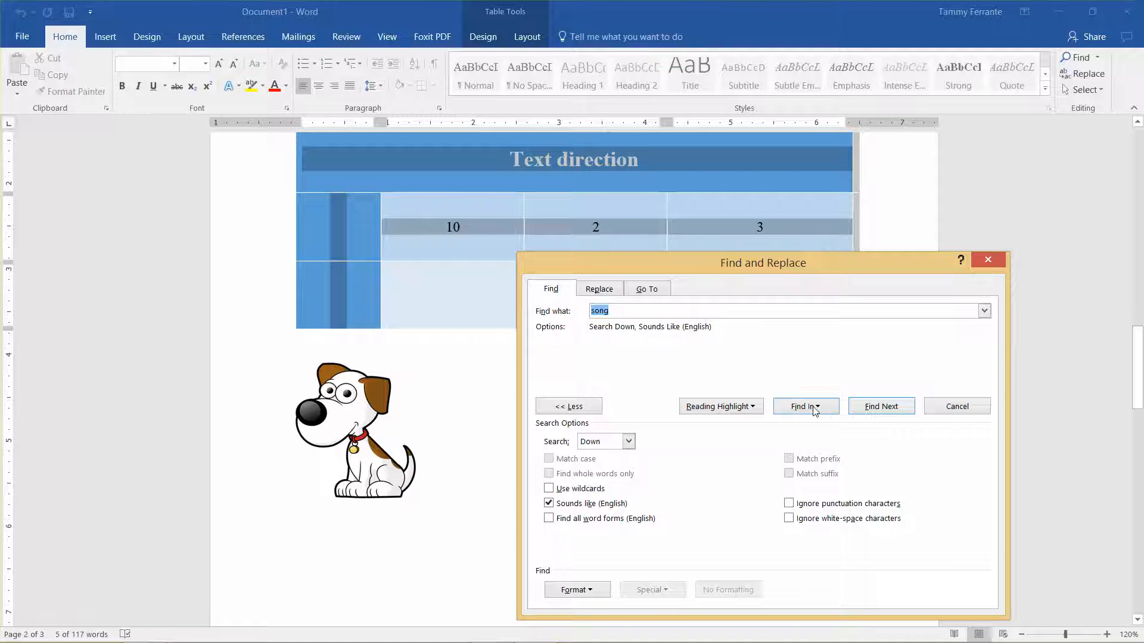
click(887, 407)
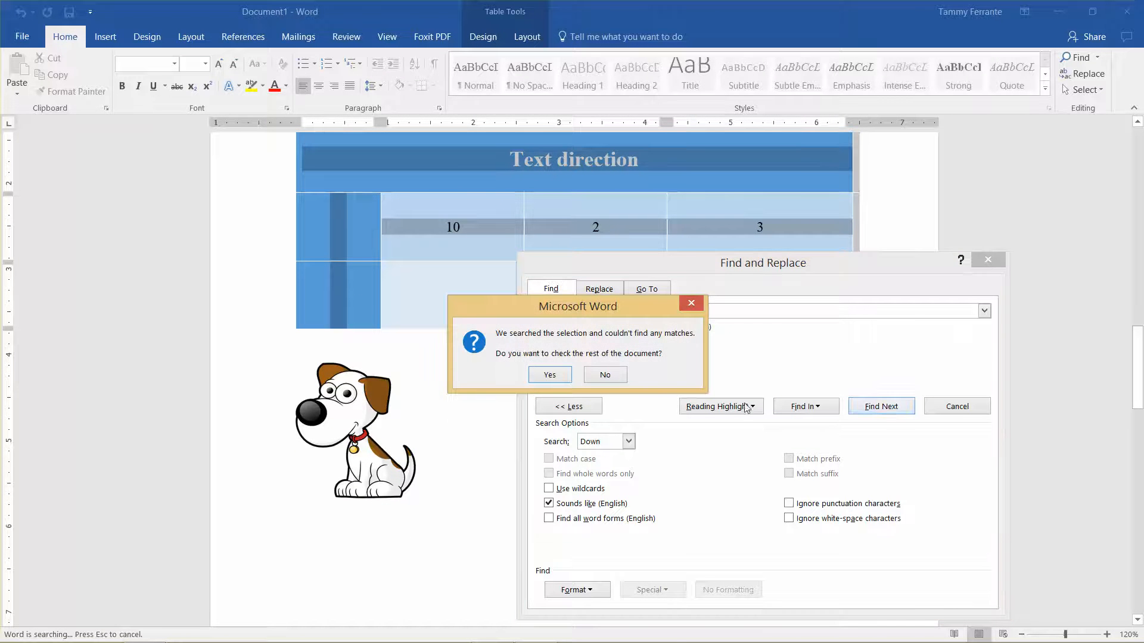
click(548, 375)
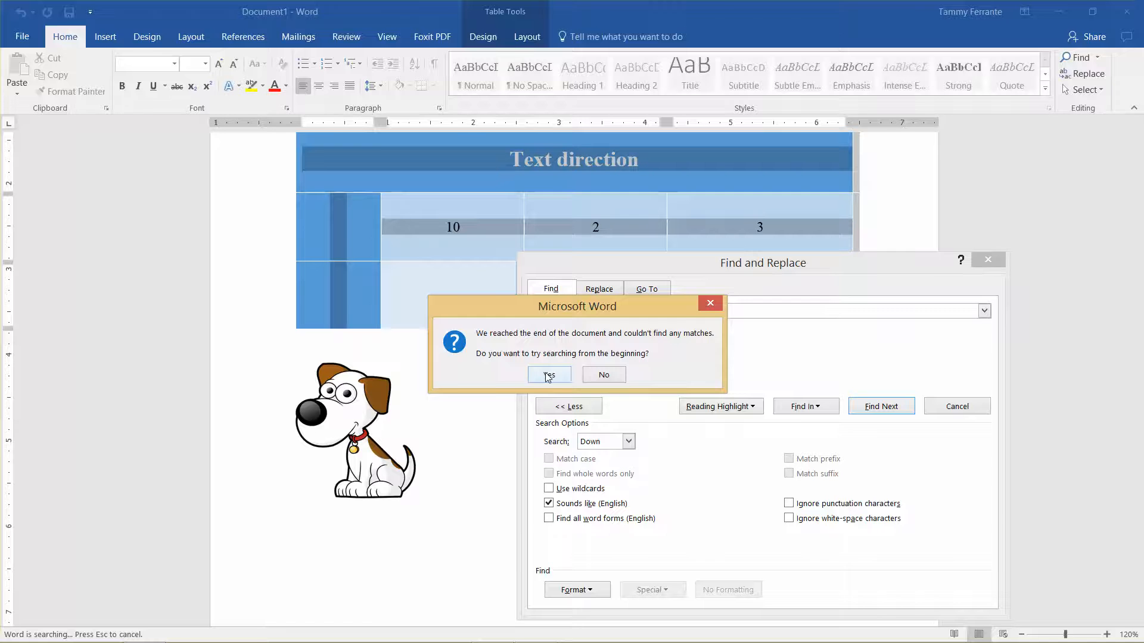
click(548, 375)
click(576, 369)
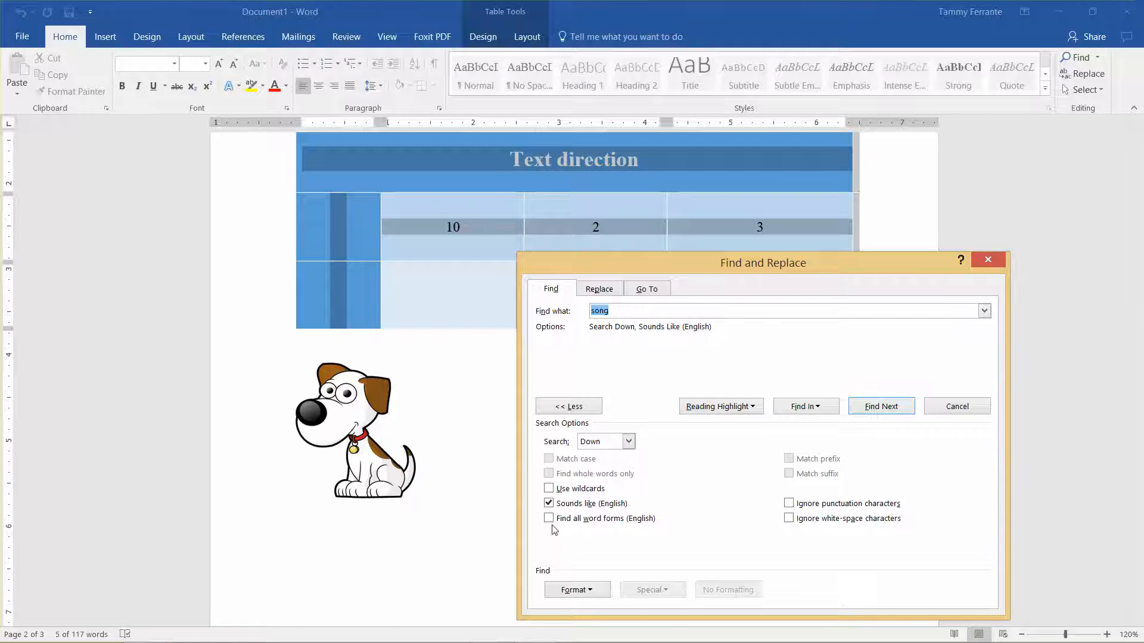
Turn off Sounds like matching and set up a replacement of "song" with "all".
click(550, 504)
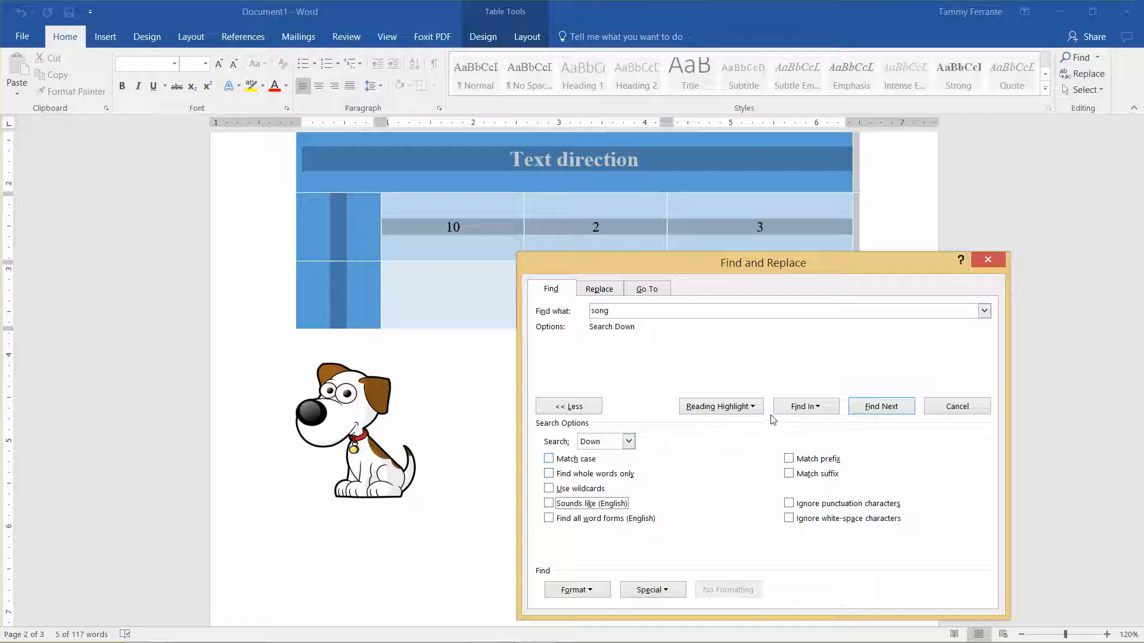
click(605, 291)
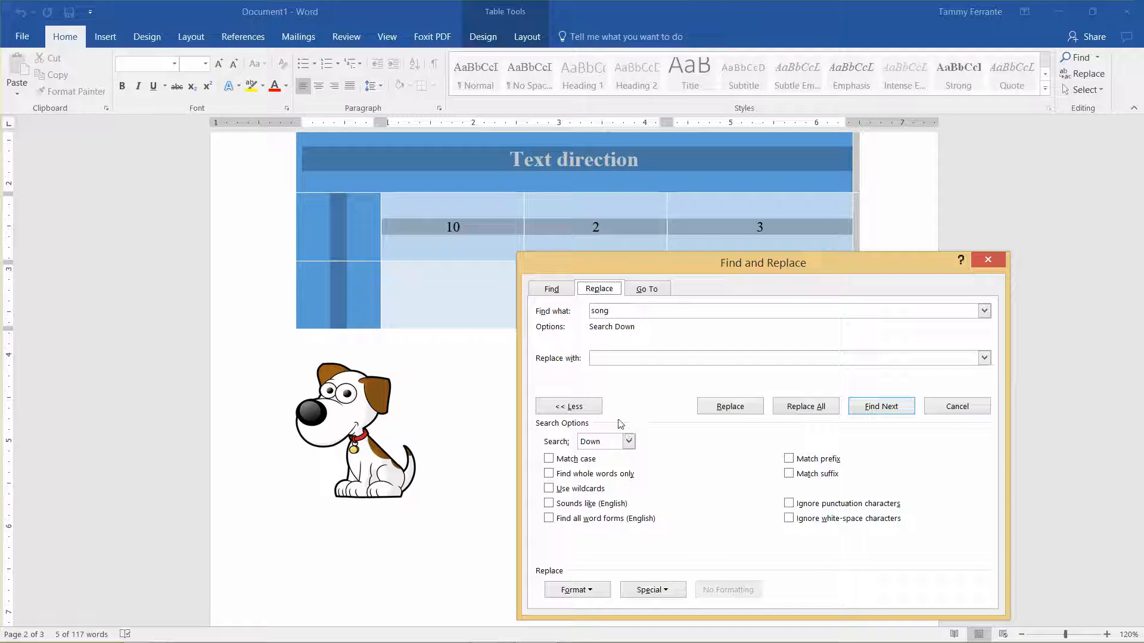
click(615, 358)
text(all)
Format the replacement text "all" with a red font color and bold style.
click(600, 590)
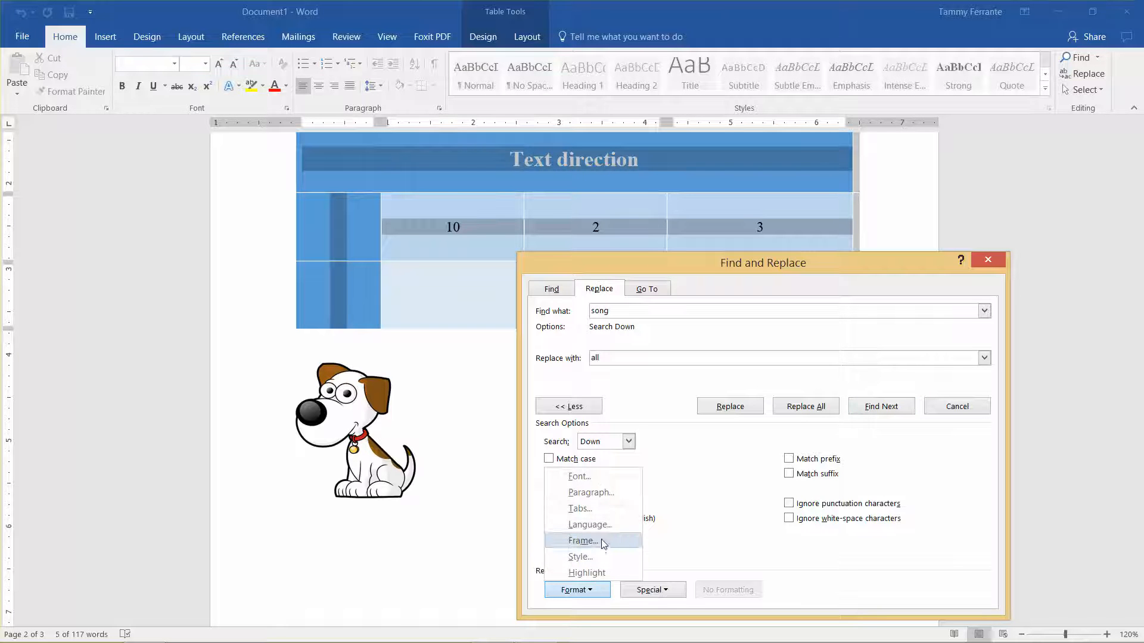
click(592, 482)
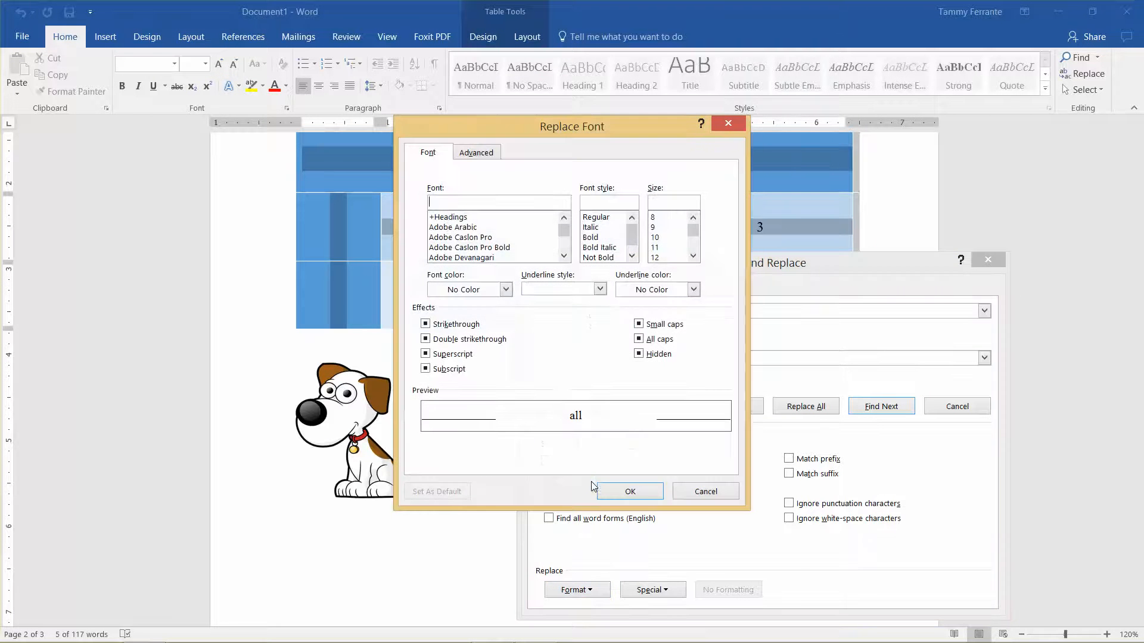
click(492, 294)
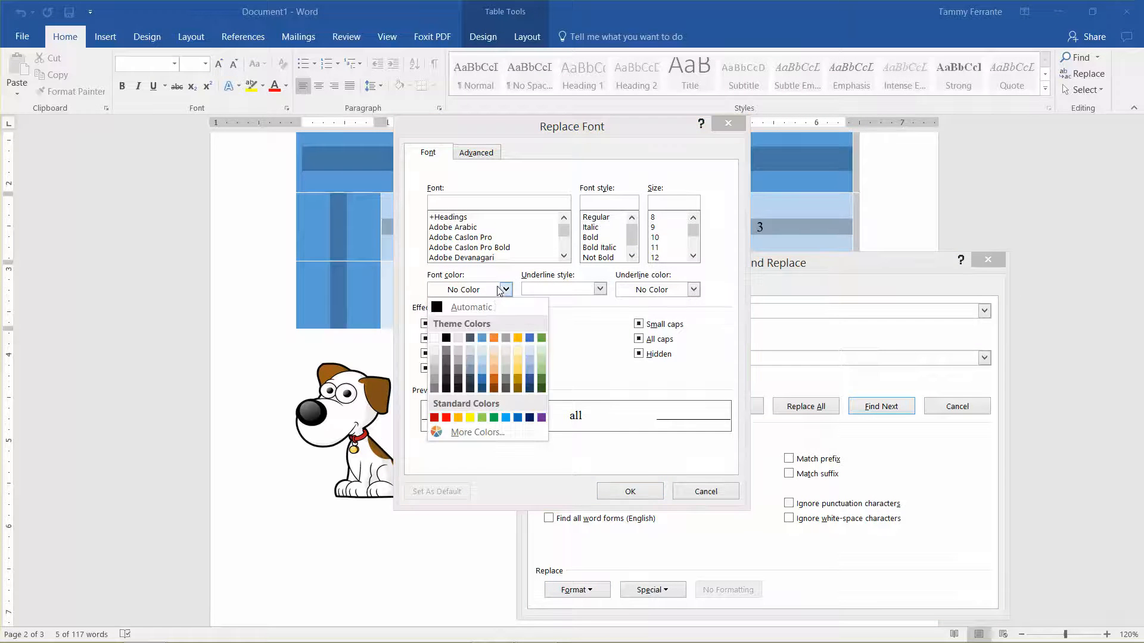
click(451, 416)
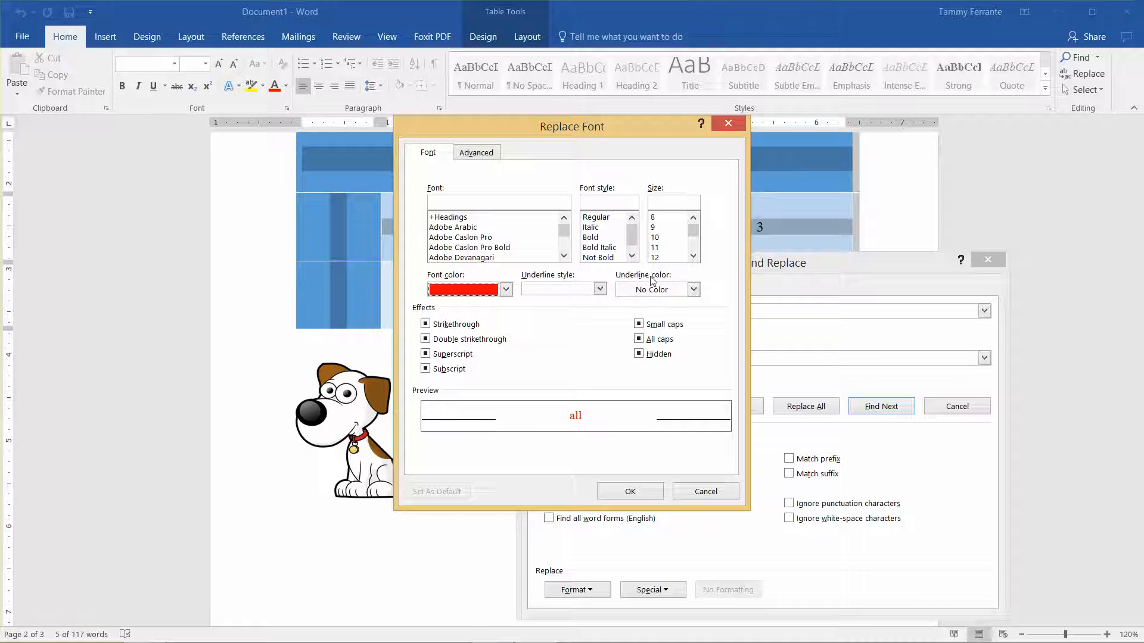
click(595, 238)
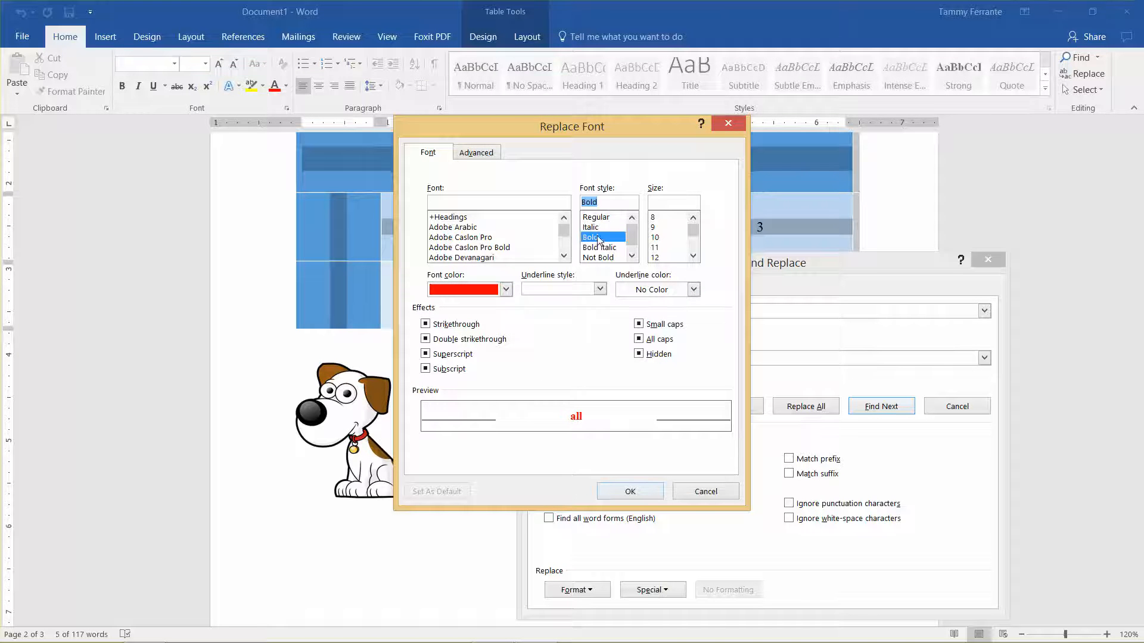
click(638, 493)
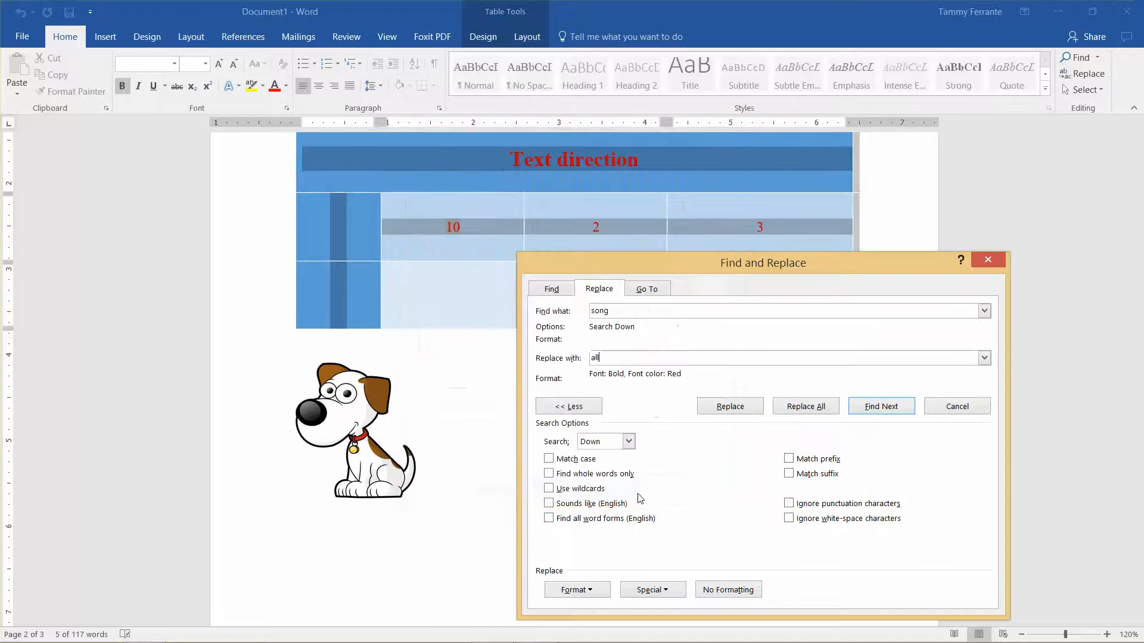
Replace the word "long" with the red, bold "all", searching the rest of the document beyond the selected table.
drag(630, 309, 534, 313)
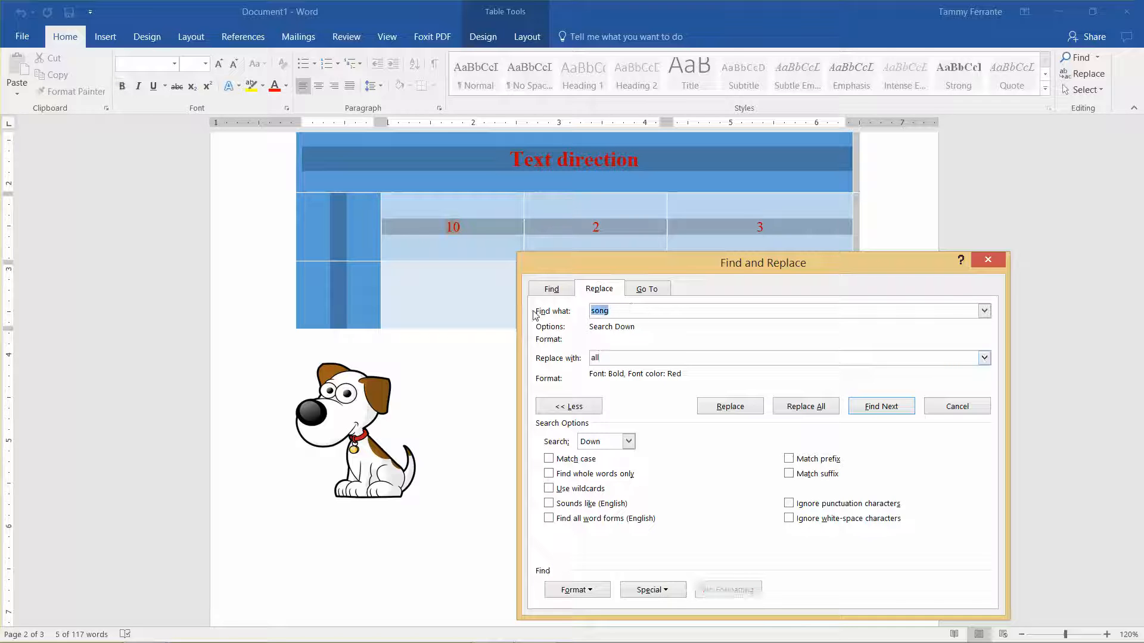
text(long)
click(721, 409)
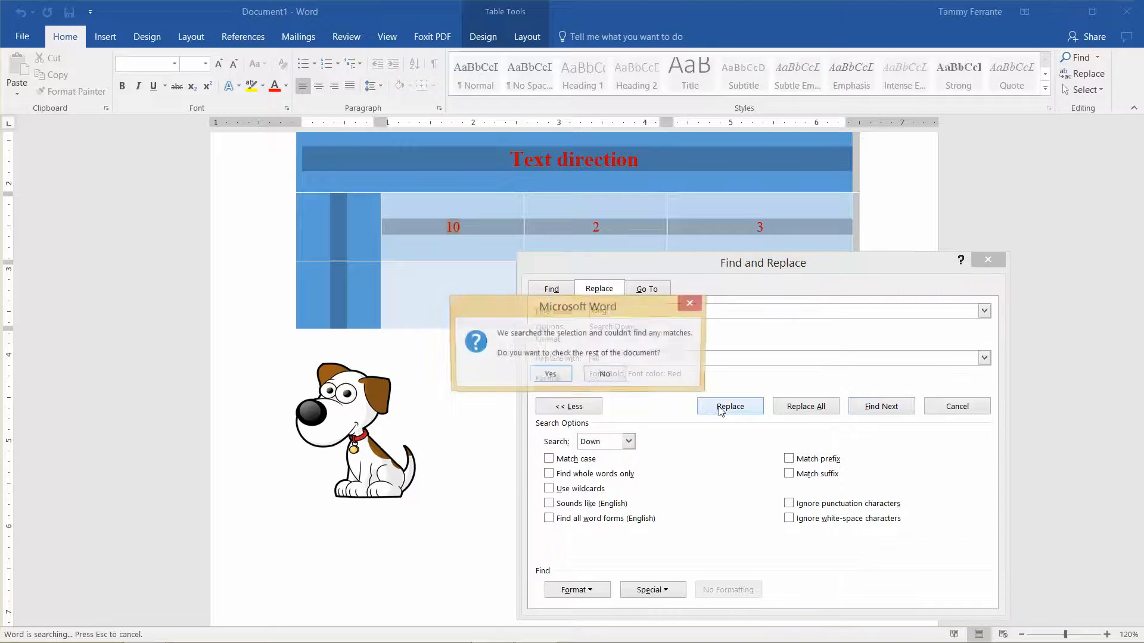
click(548, 375)
click(548, 375)
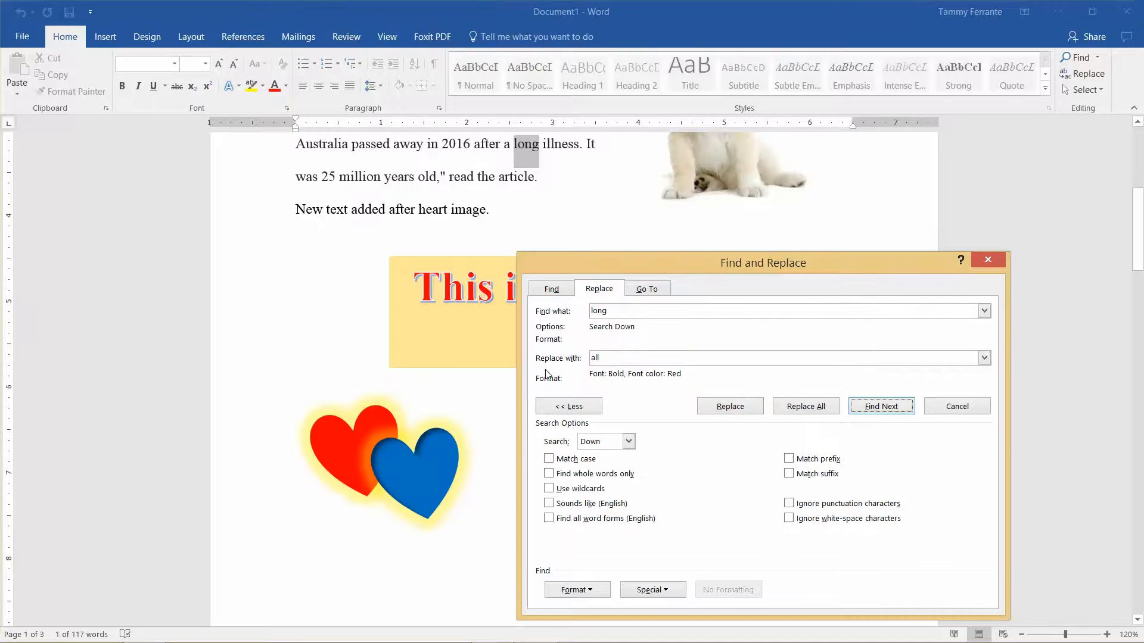
click(711, 411)
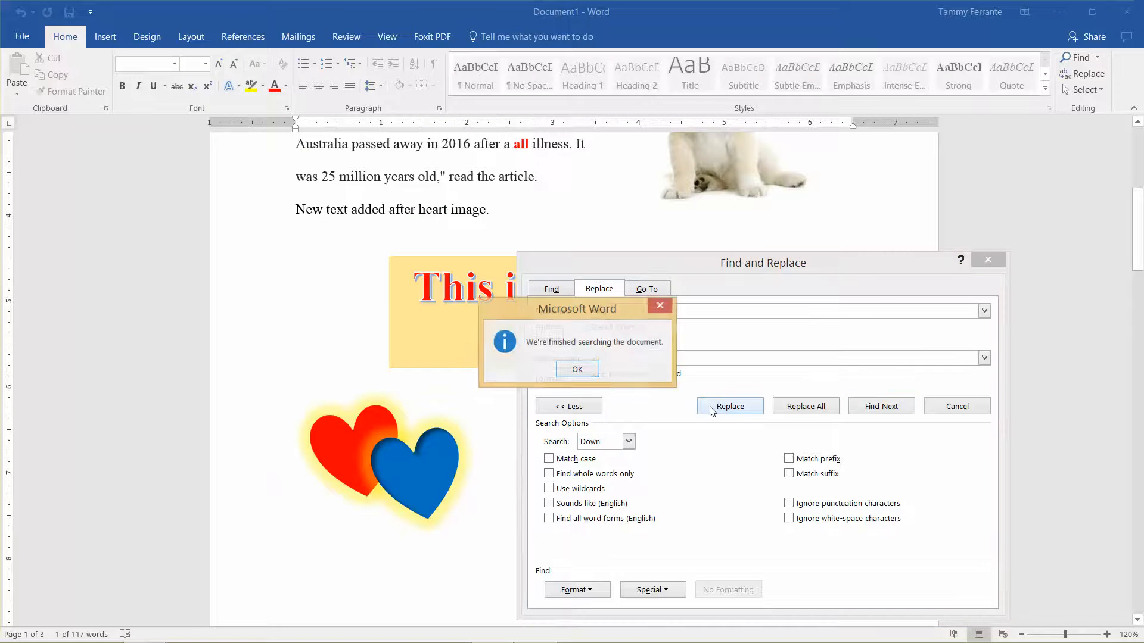
click(573, 369)
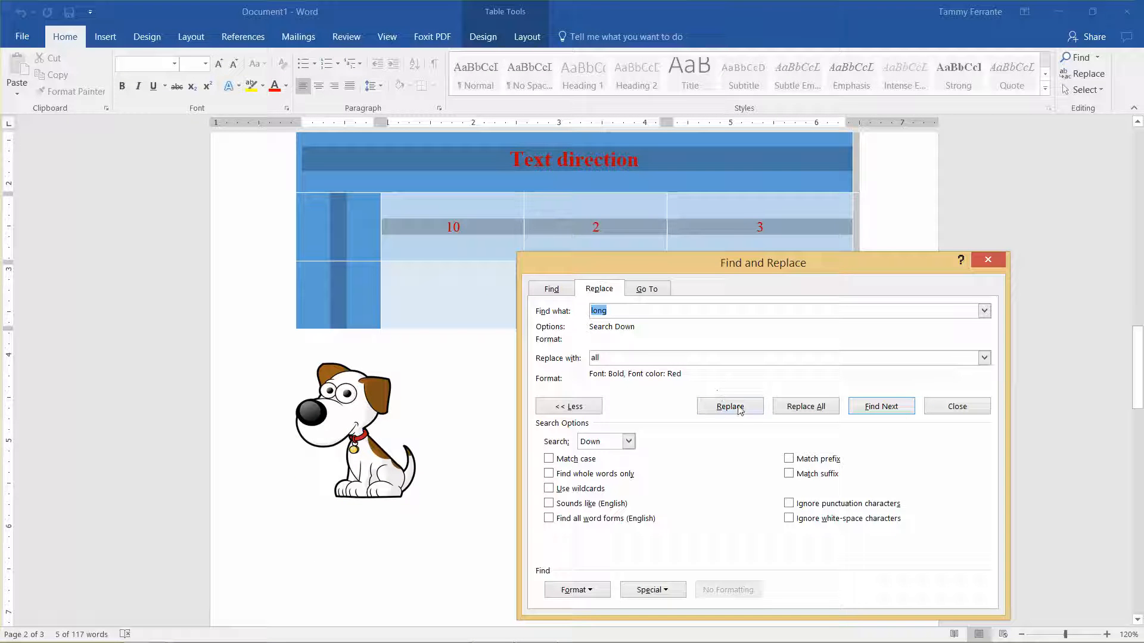
Restrict the search for "long" to red font color, clear that search formatting, and close Find and Replace.
click(605, 596)
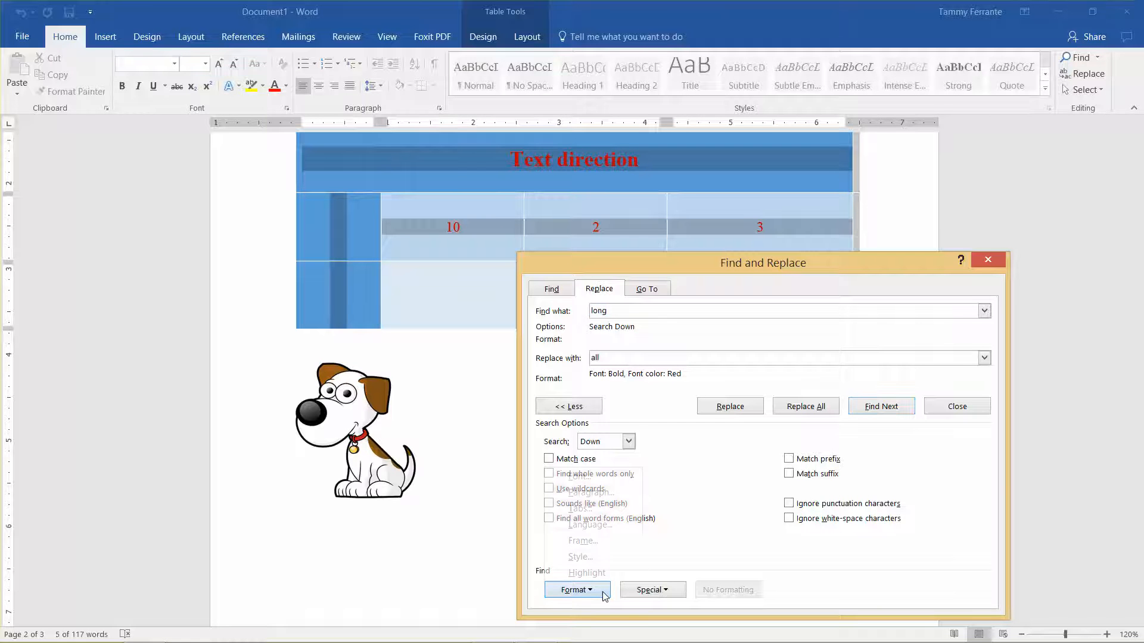
click(602, 476)
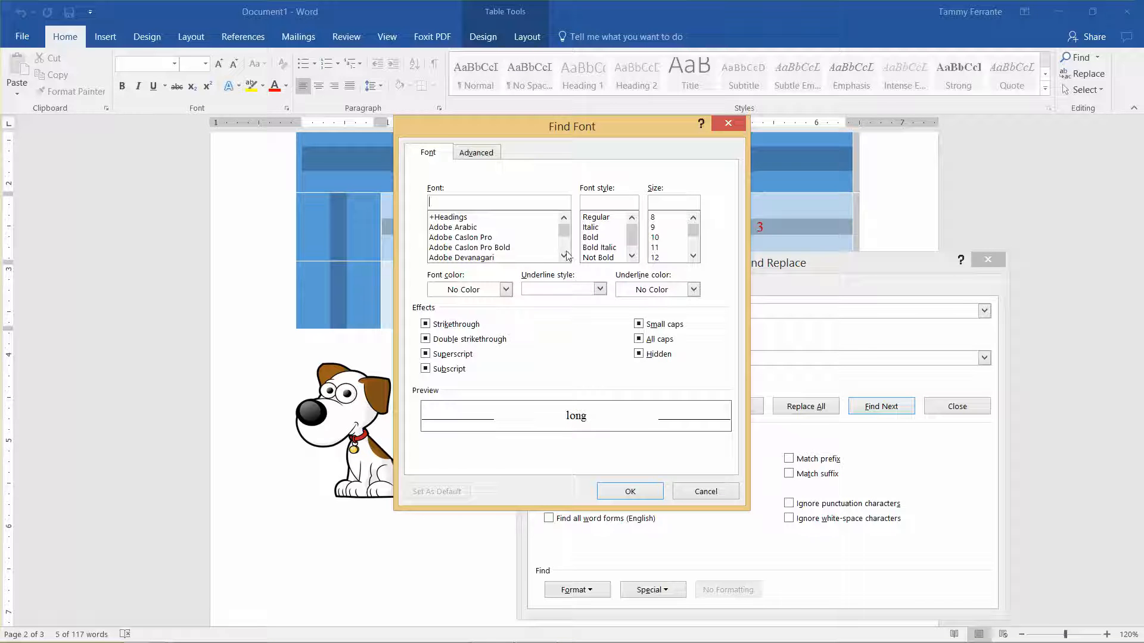
click(496, 291)
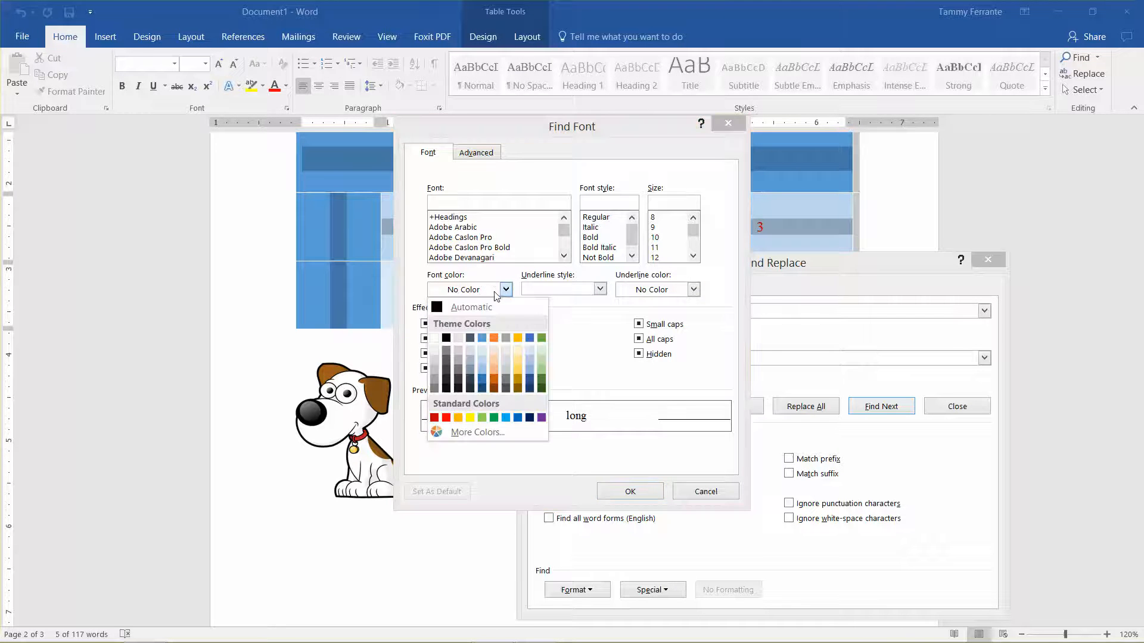
click(446, 418)
click(629, 492)
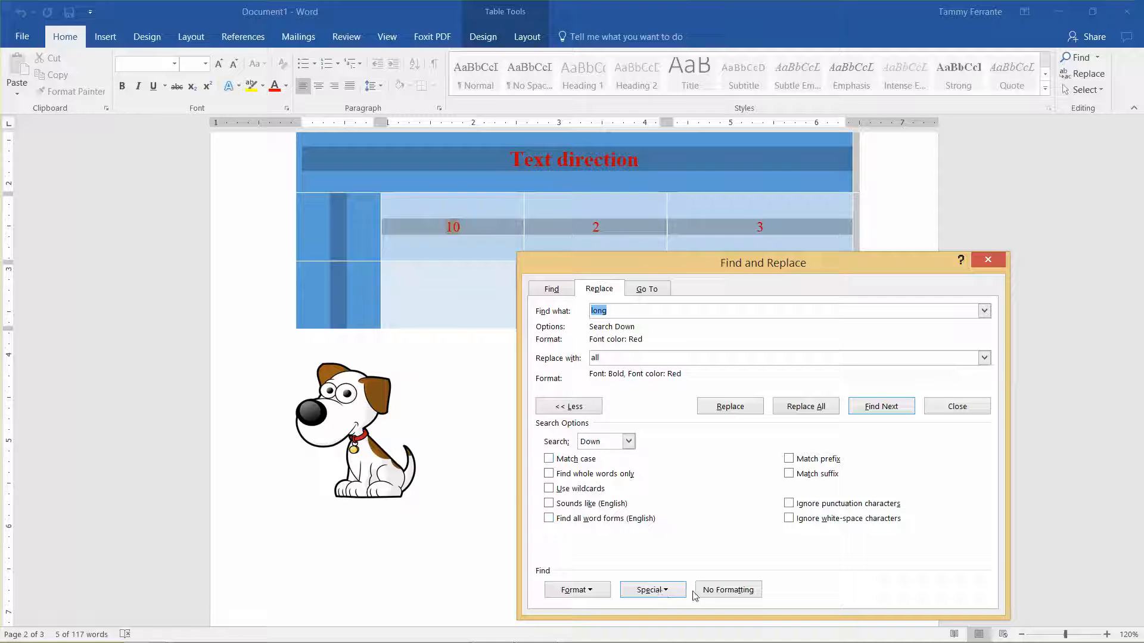
click(719, 593)
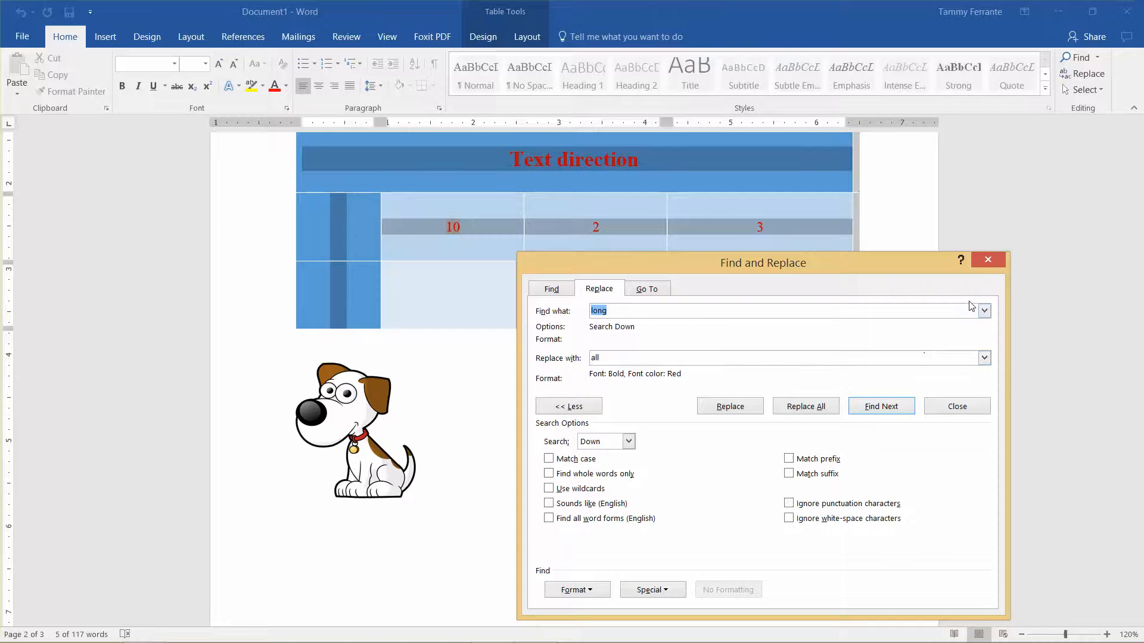
click(988, 260)
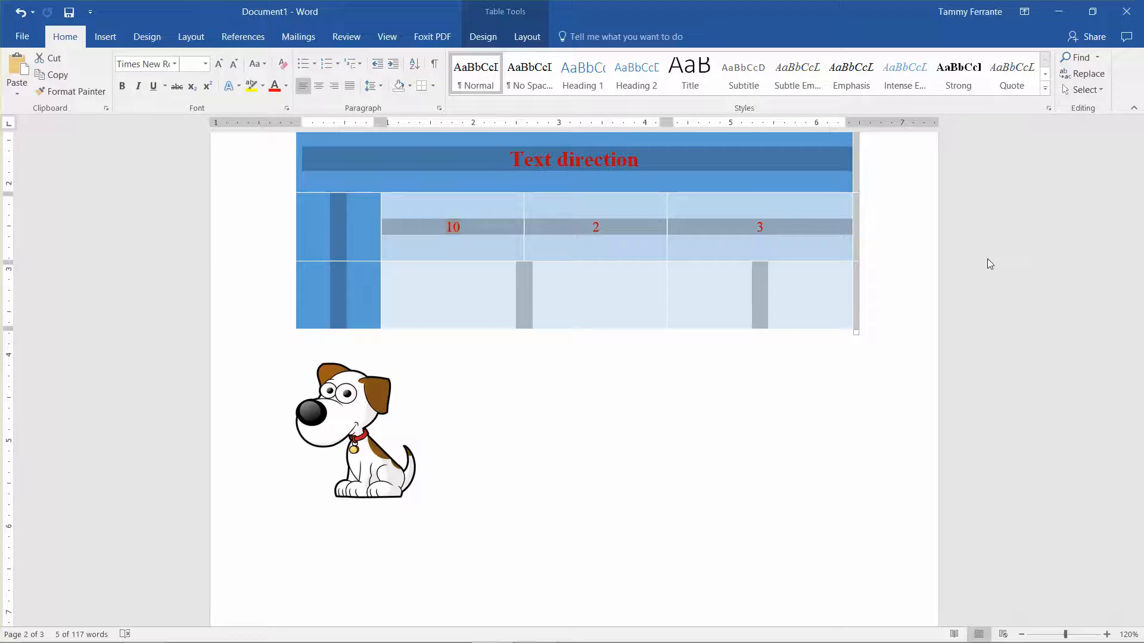
Hide the ruler and show it again at the beginning of the document.
drag(1139, 323, 1139, 132)
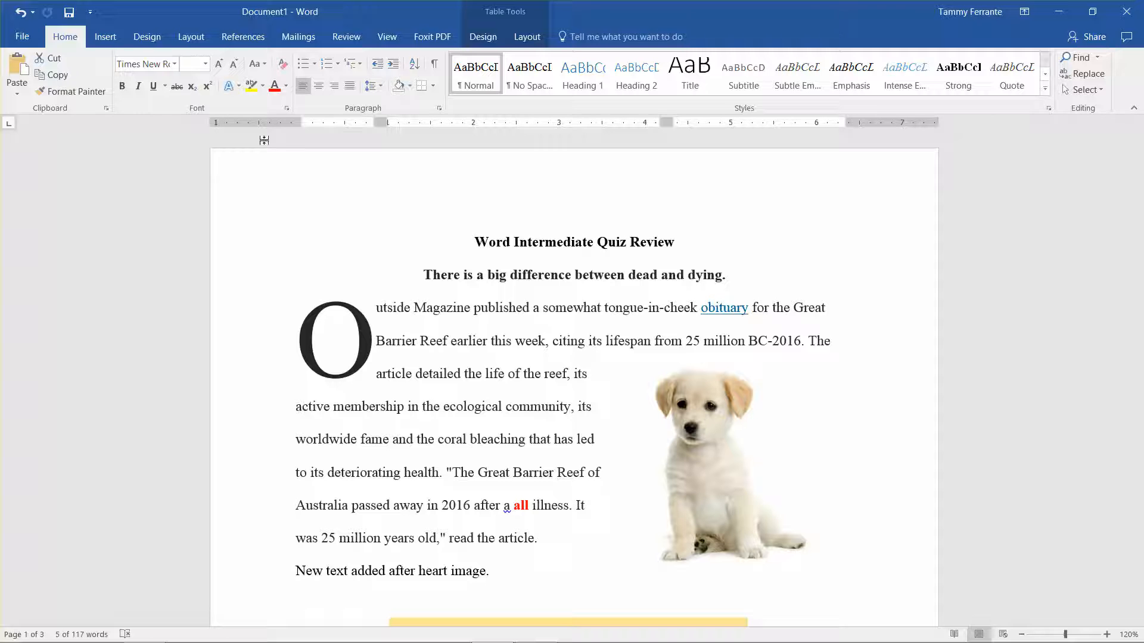
click(434, 271)
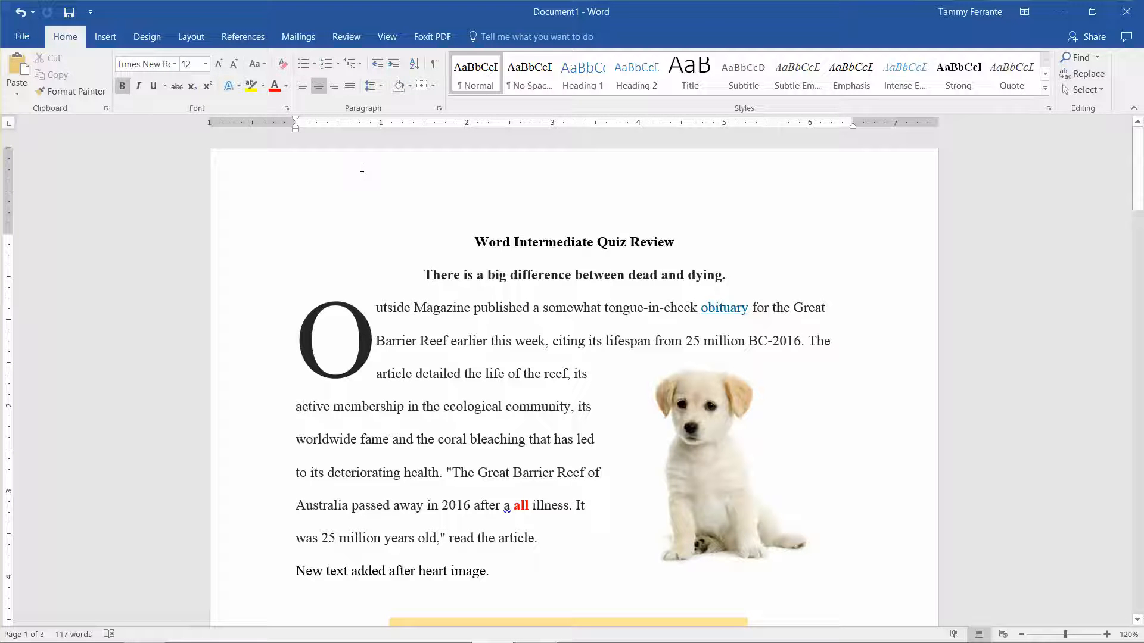
click(384, 40)
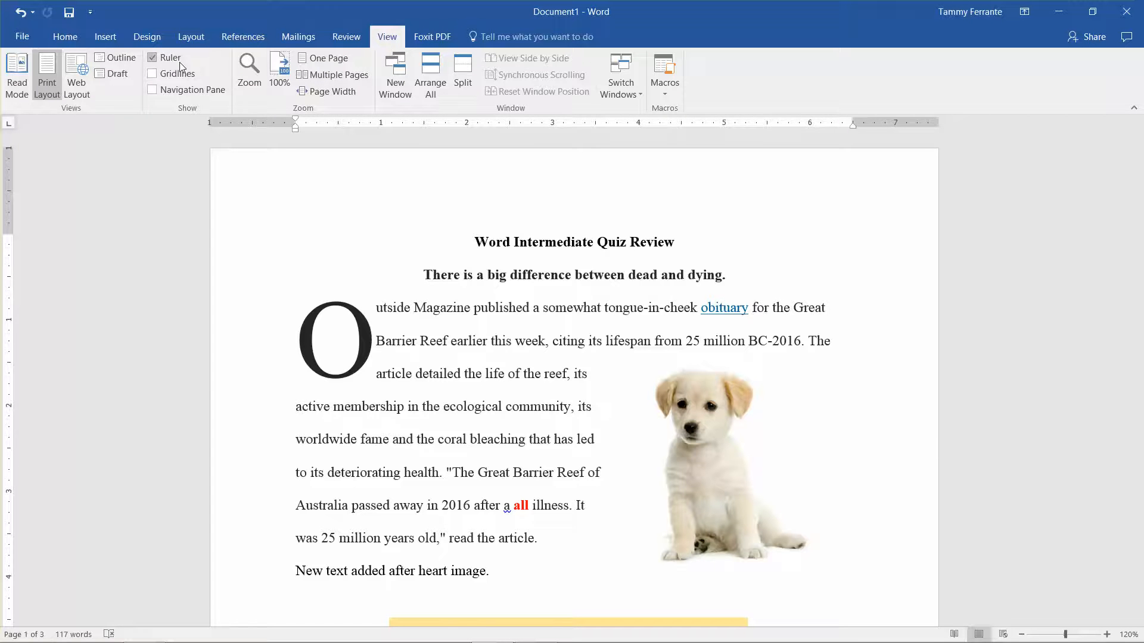
click(153, 57)
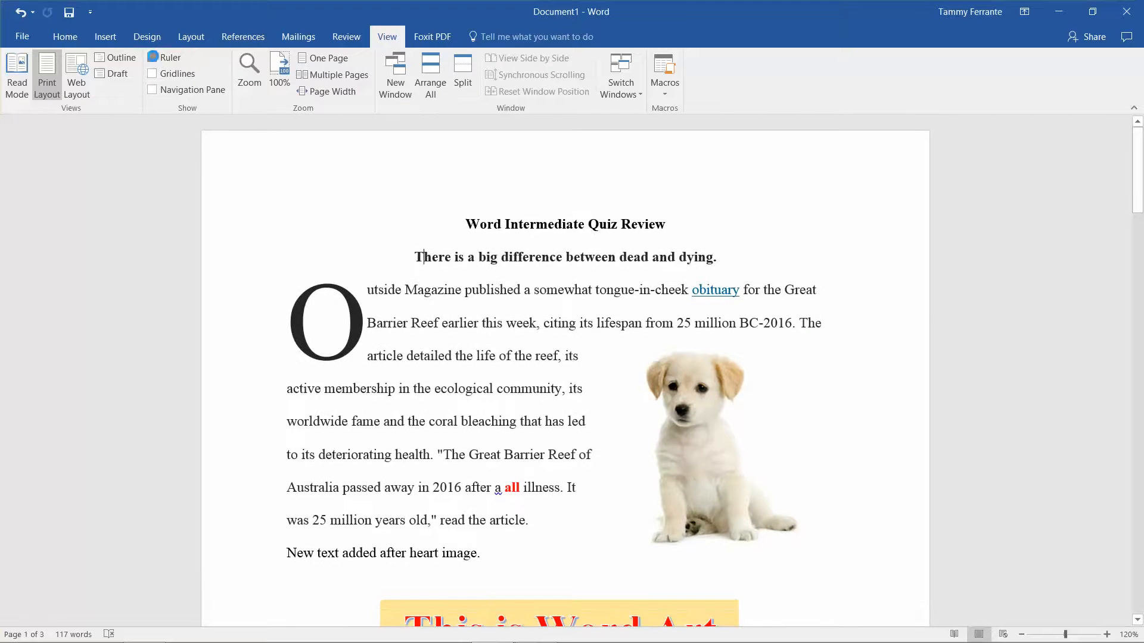
click(153, 57)
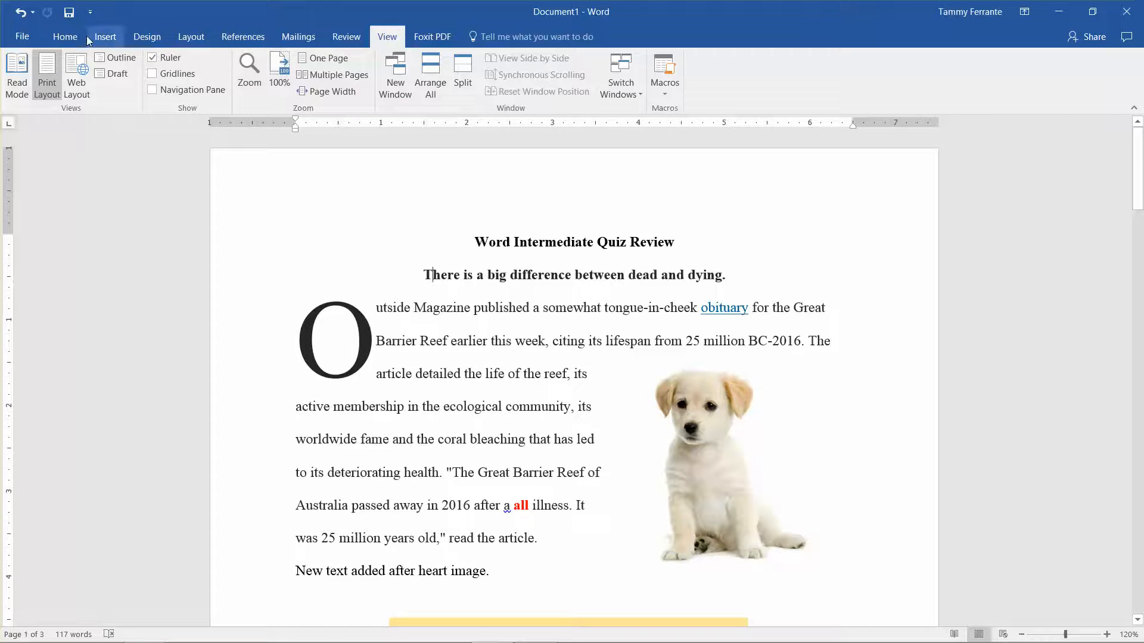
click(66, 37)
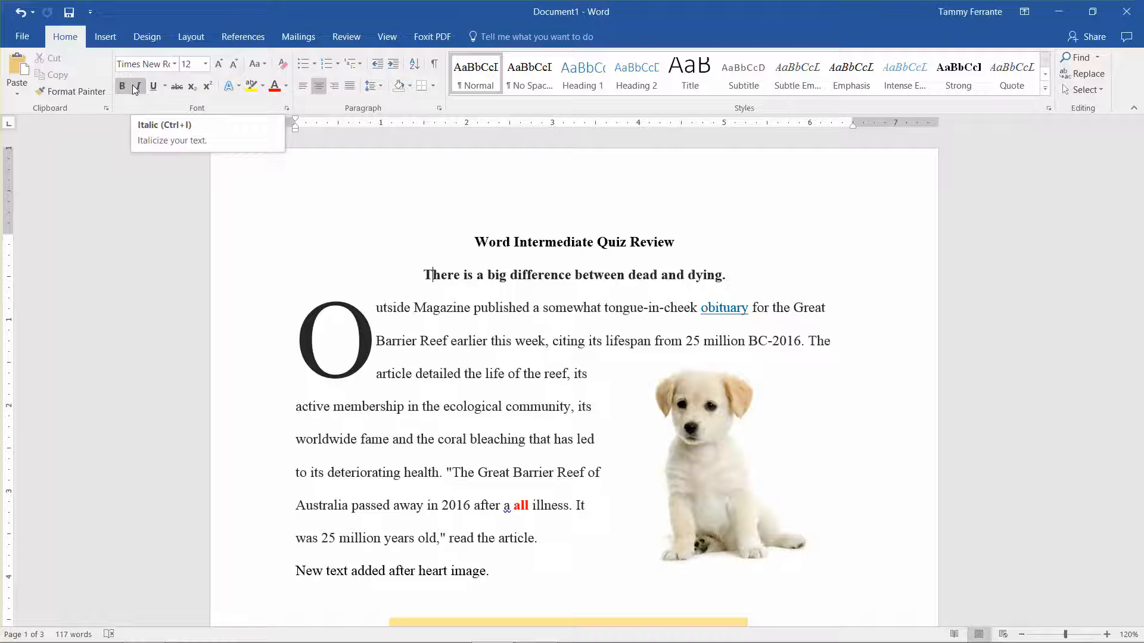
Widen the table's first column below the "Text direction" heading row to about 1.3 inches.
drag(1142, 157, 1142, 320)
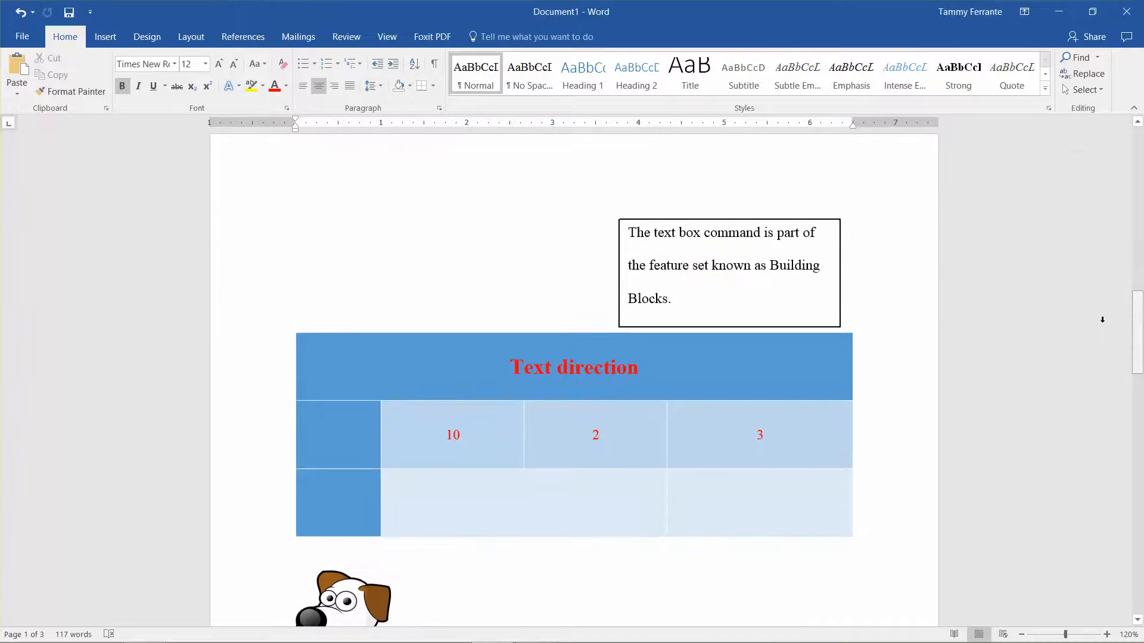
click(404, 432)
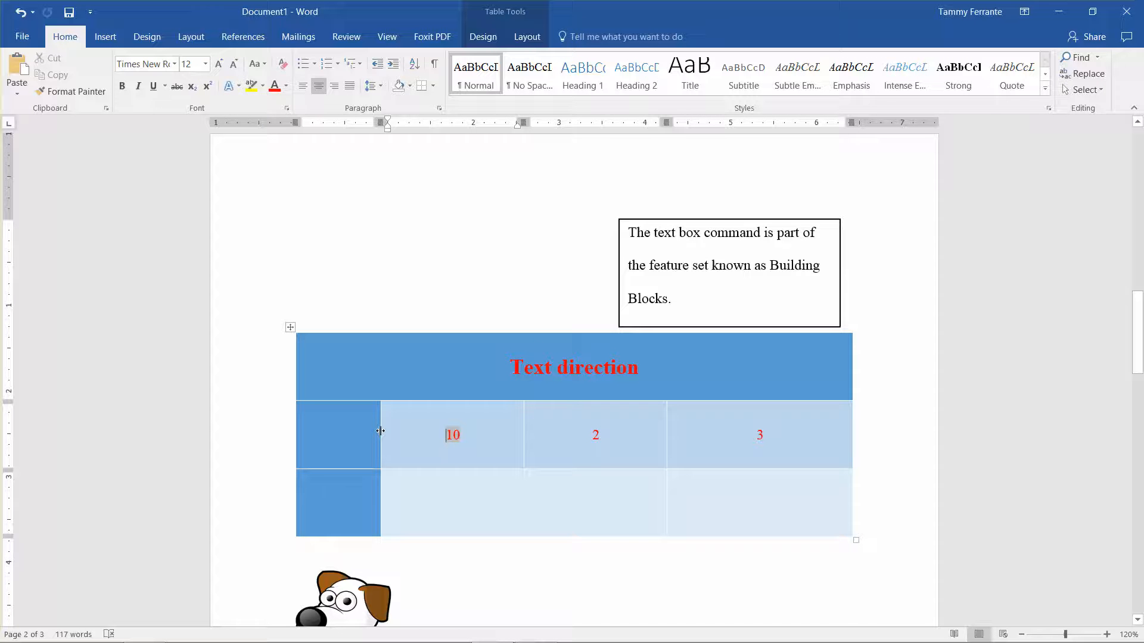
drag(380, 431, 409, 457)
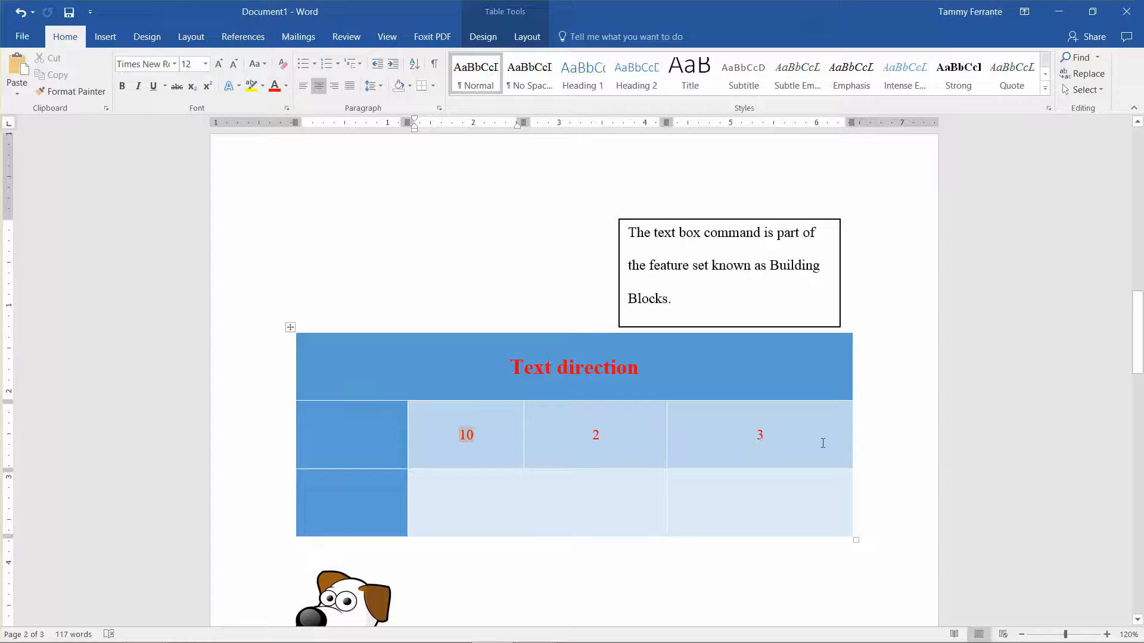
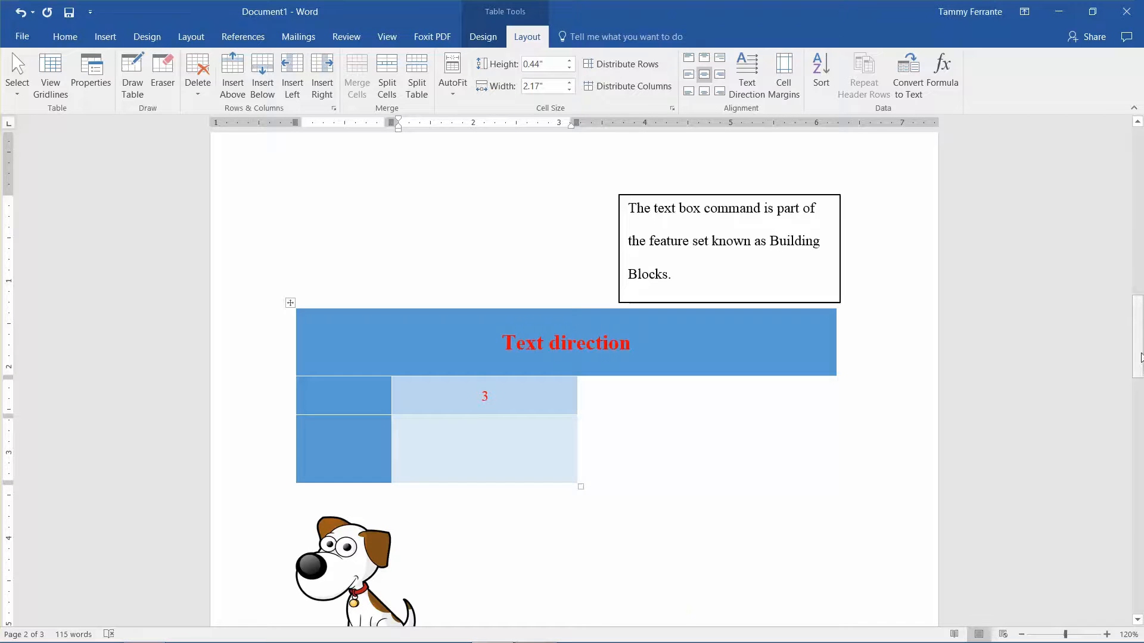
Open the Proofing page of the Word options.
drag(1138, 340, 1139, 160)
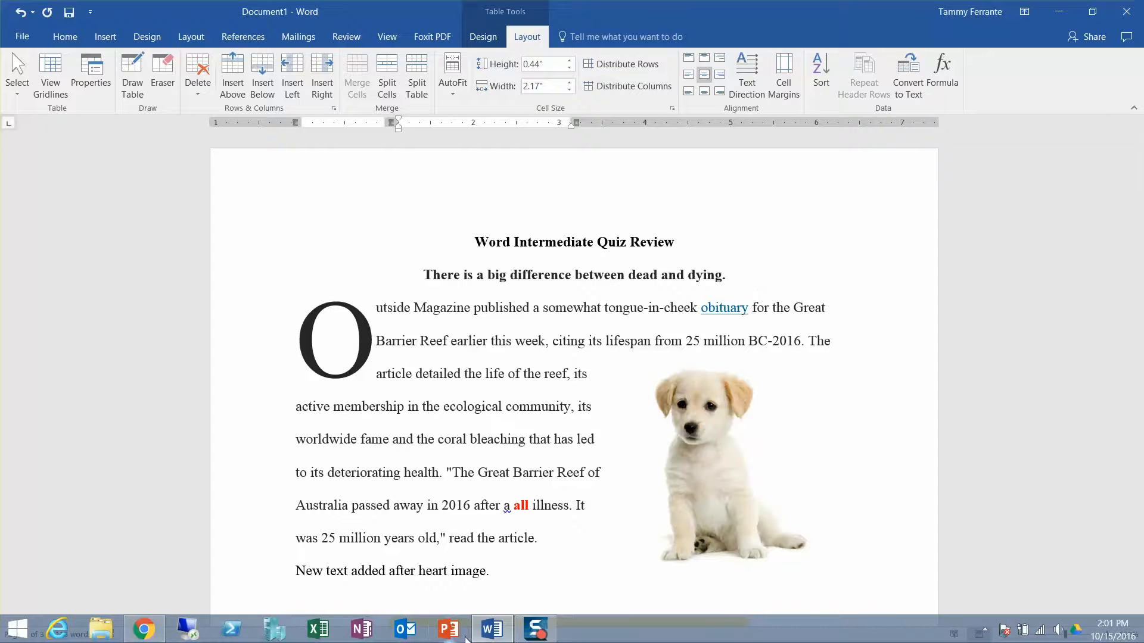
click(535, 630)
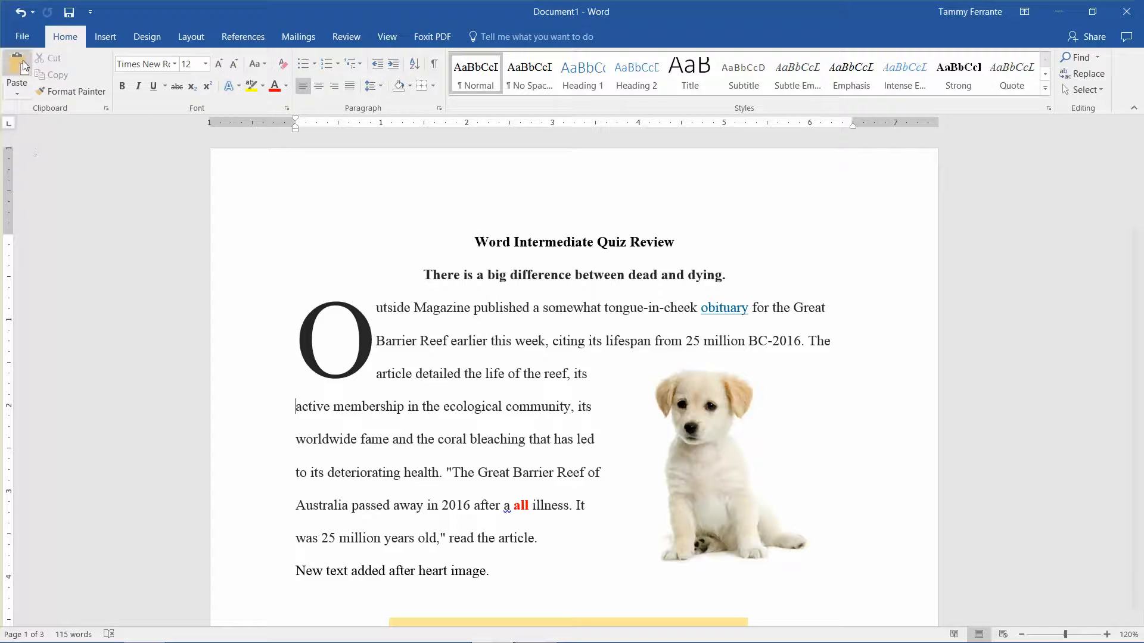
click(20, 37)
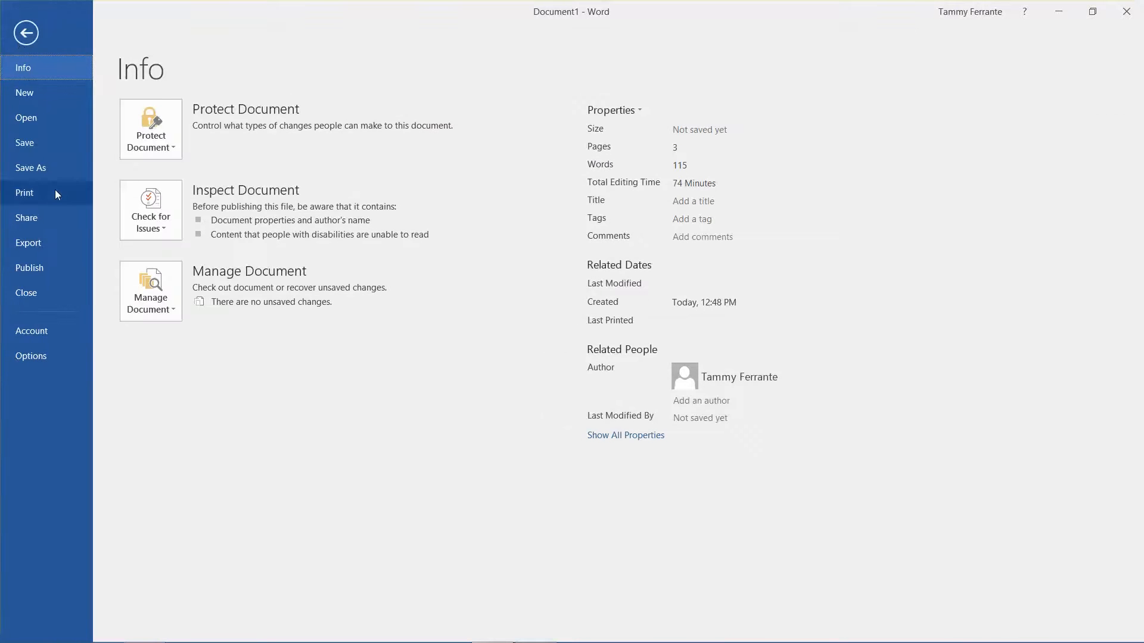
click(49, 356)
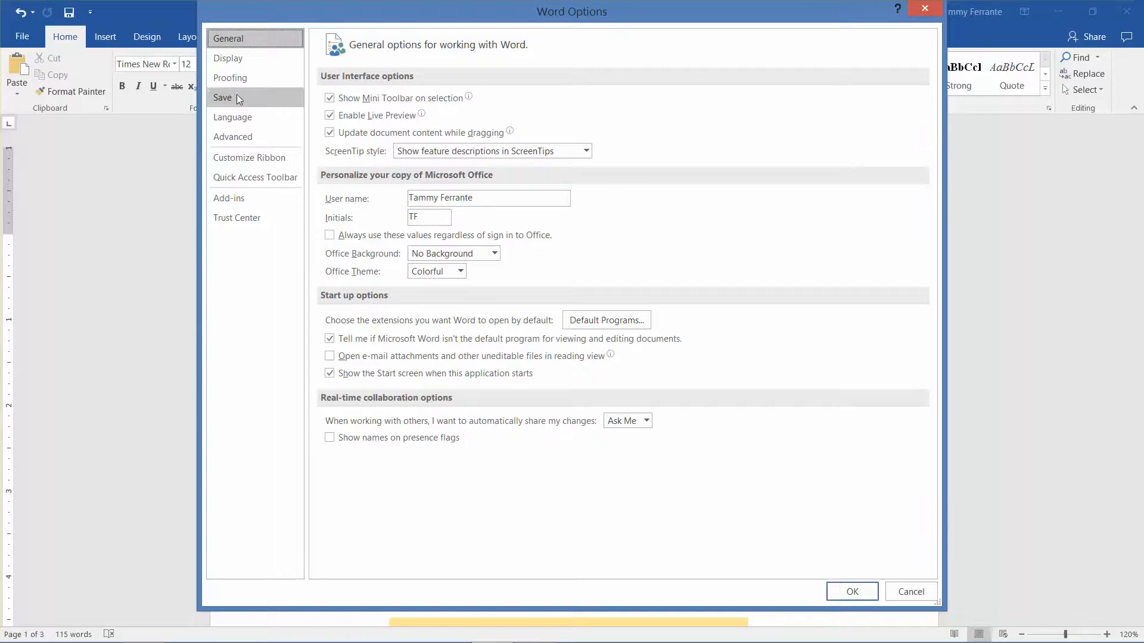
click(237, 82)
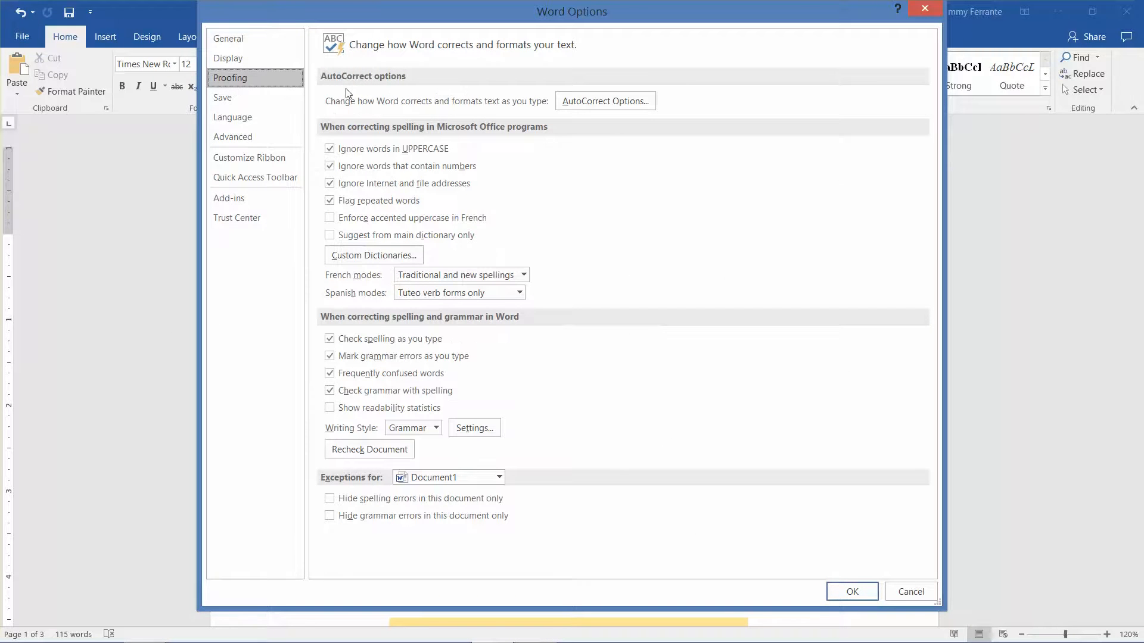
Review the AutoCorrect, Math AutoCorrect, AutoFormat As You Type, AutoFormat and Actions settings.
click(620, 102)
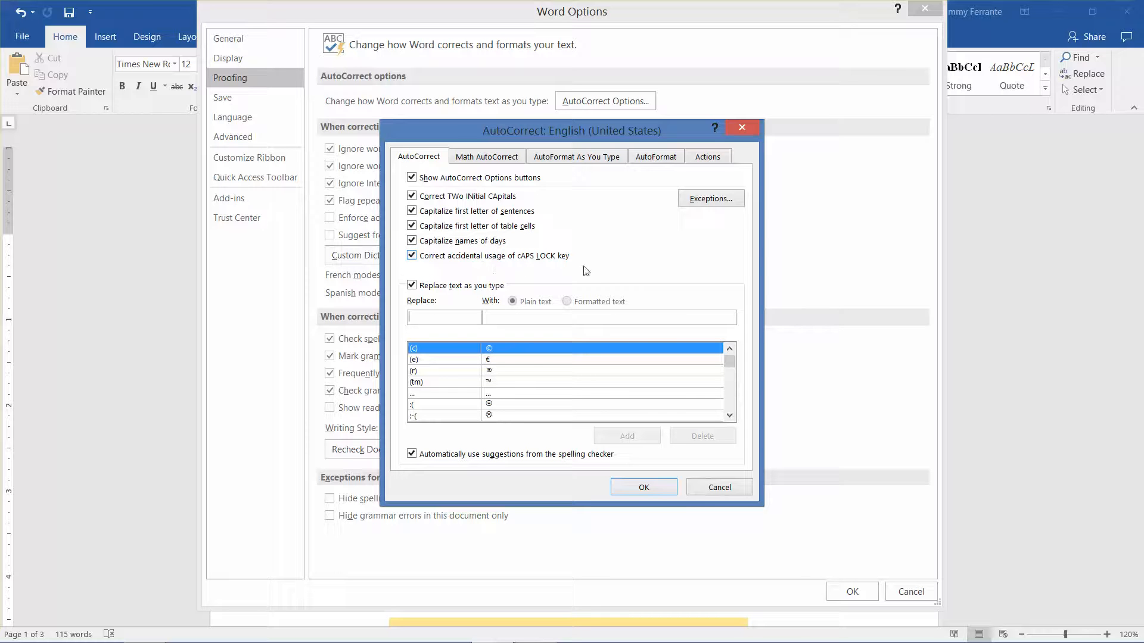
click(494, 160)
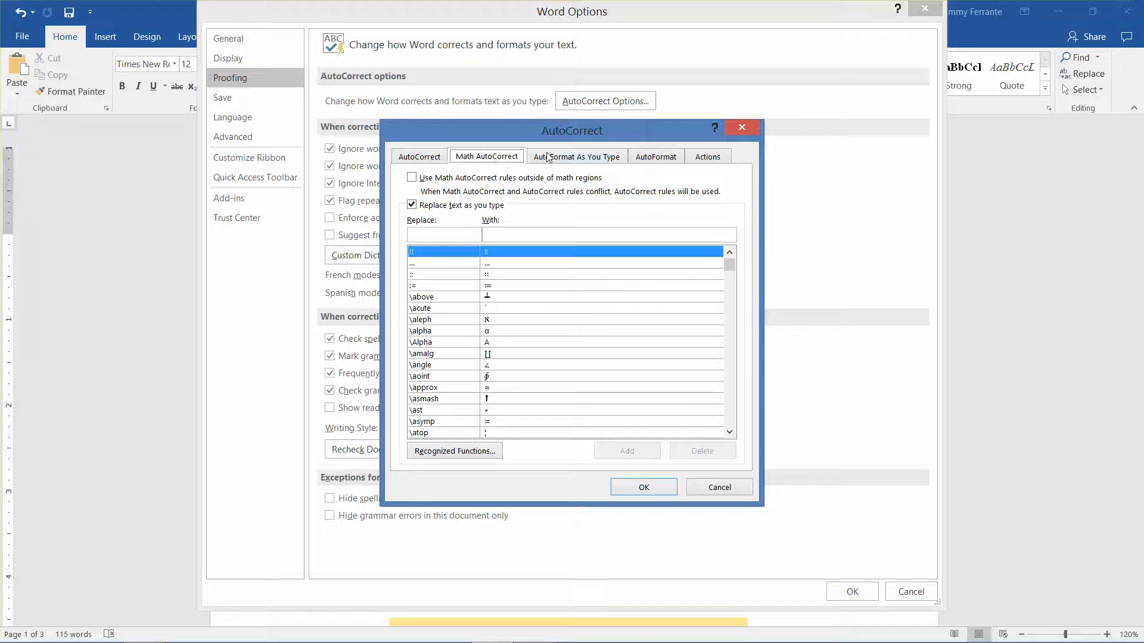
click(568, 159)
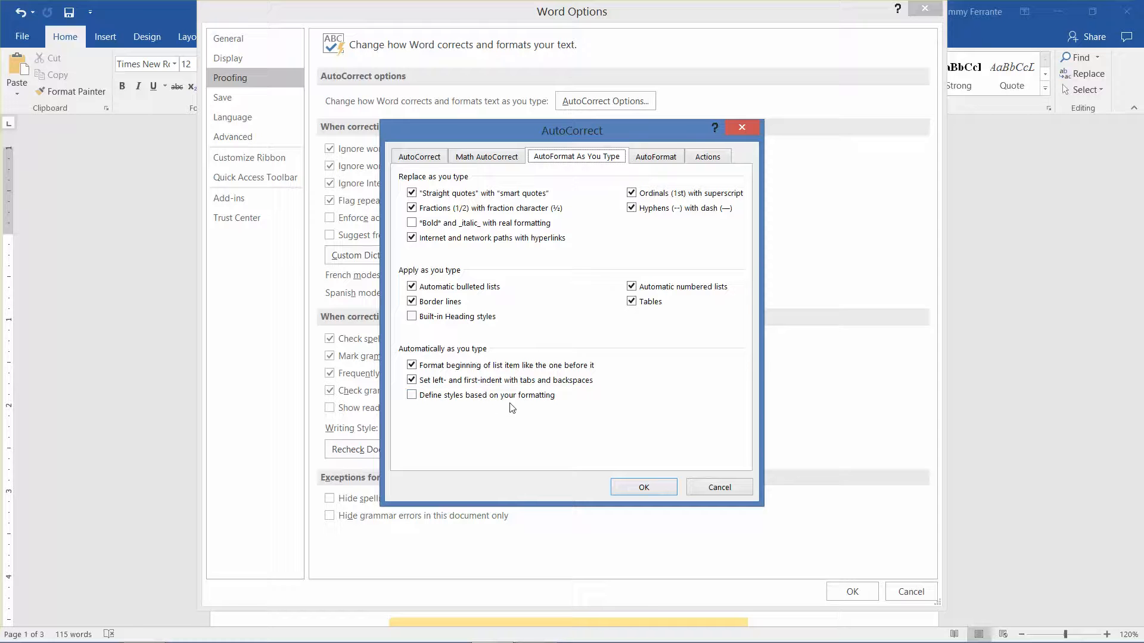
click(656, 158)
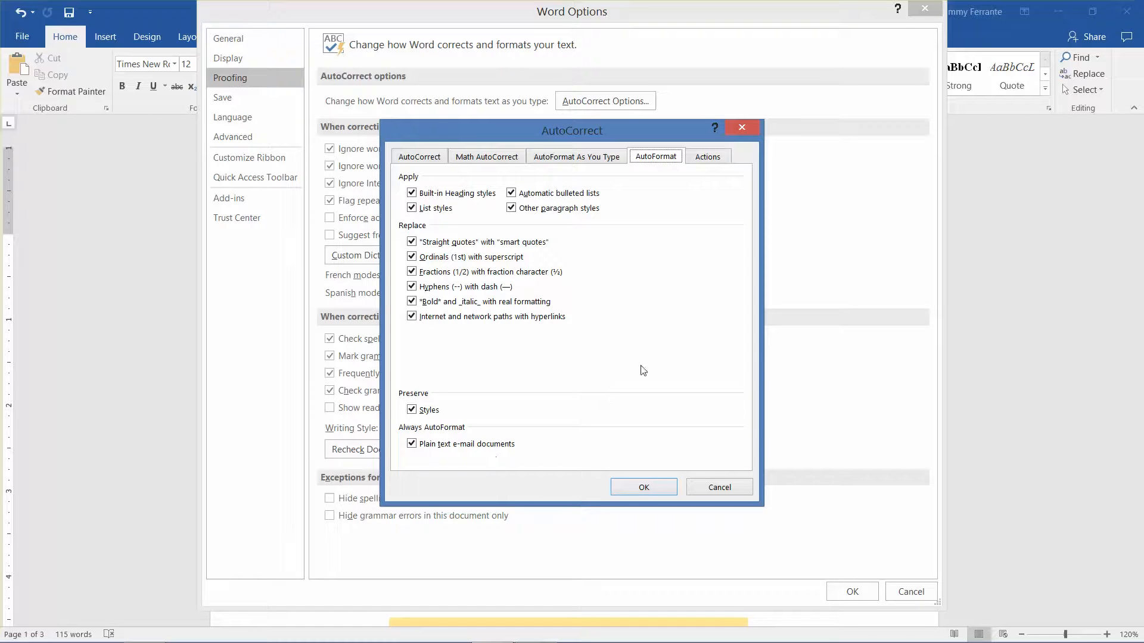
click(707, 157)
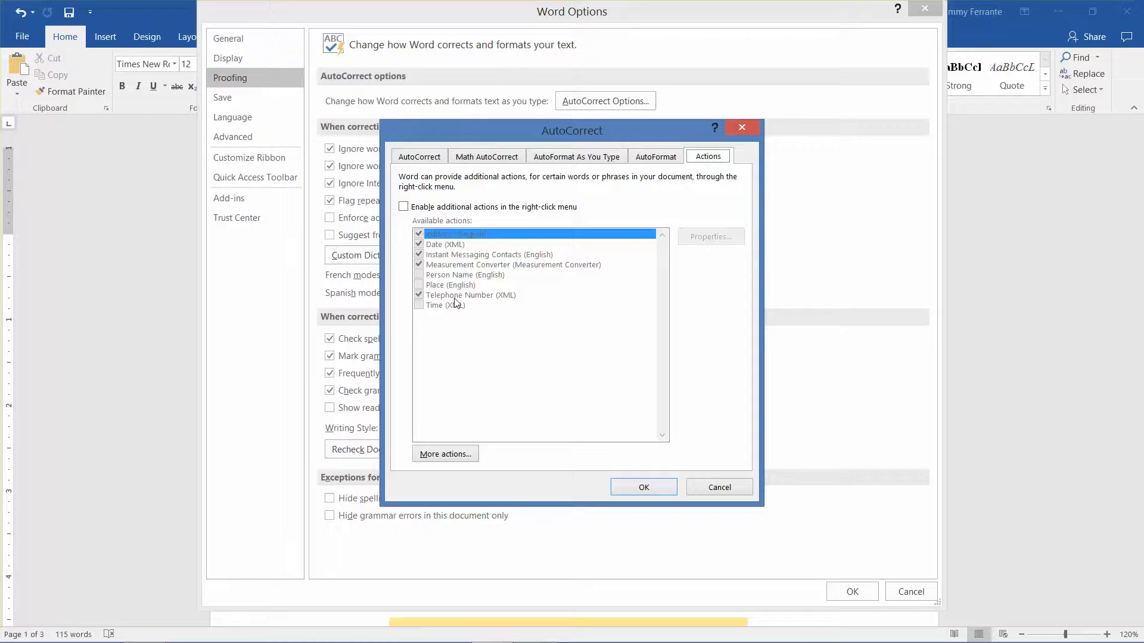
View the online Built-in Actions help page in the browser, and return to Word to close the AutoCorrect settings.
click(440, 455)
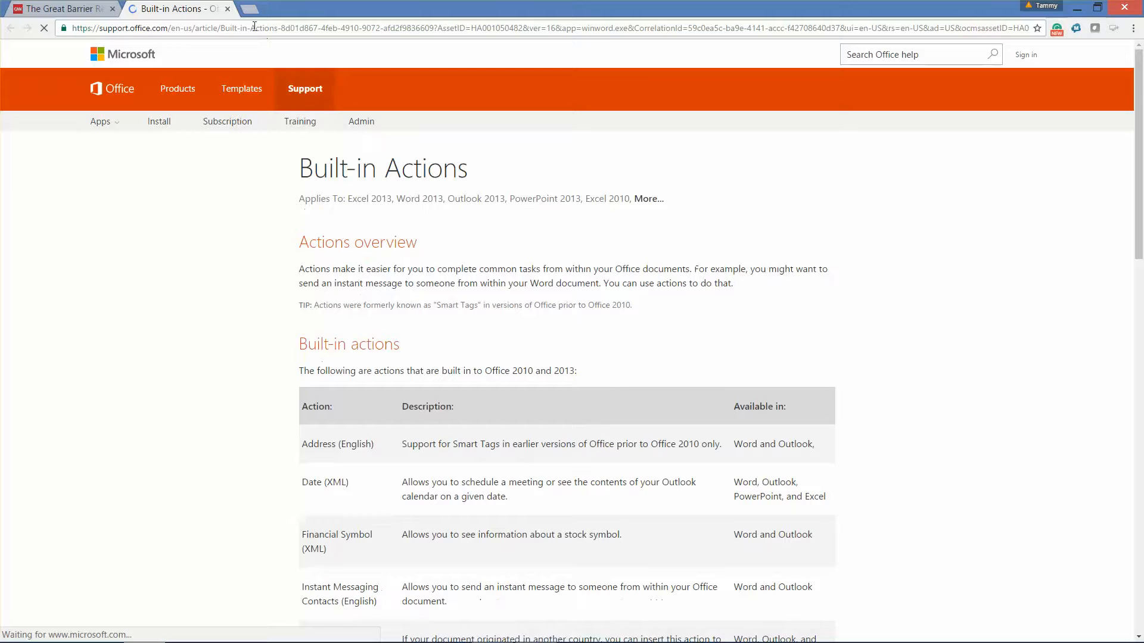
click(228, 9)
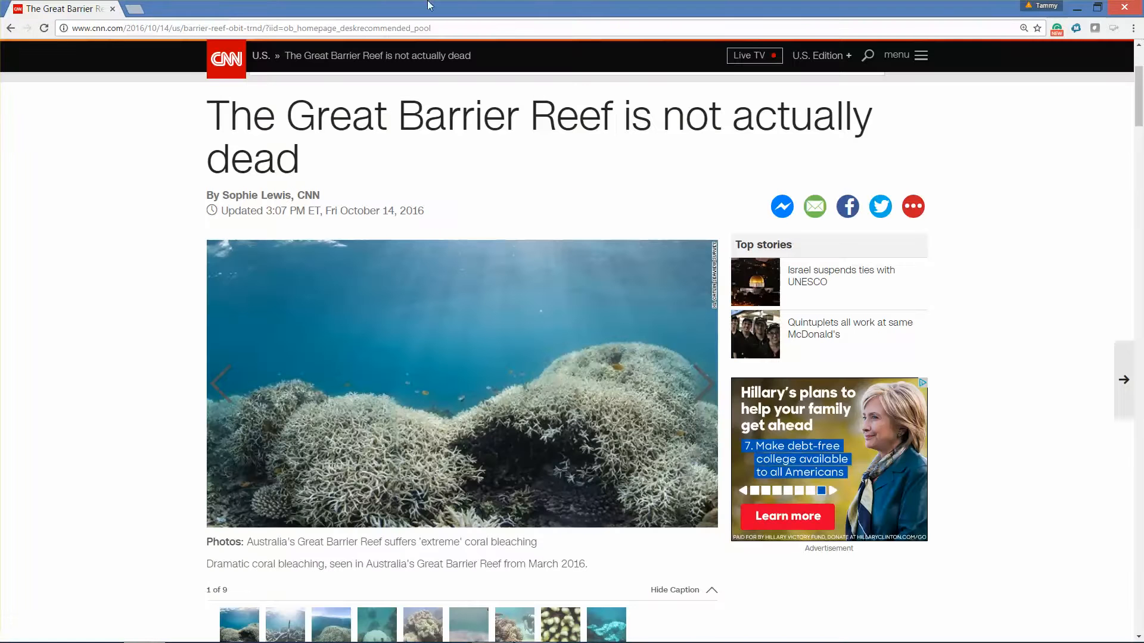
click(1077, 8)
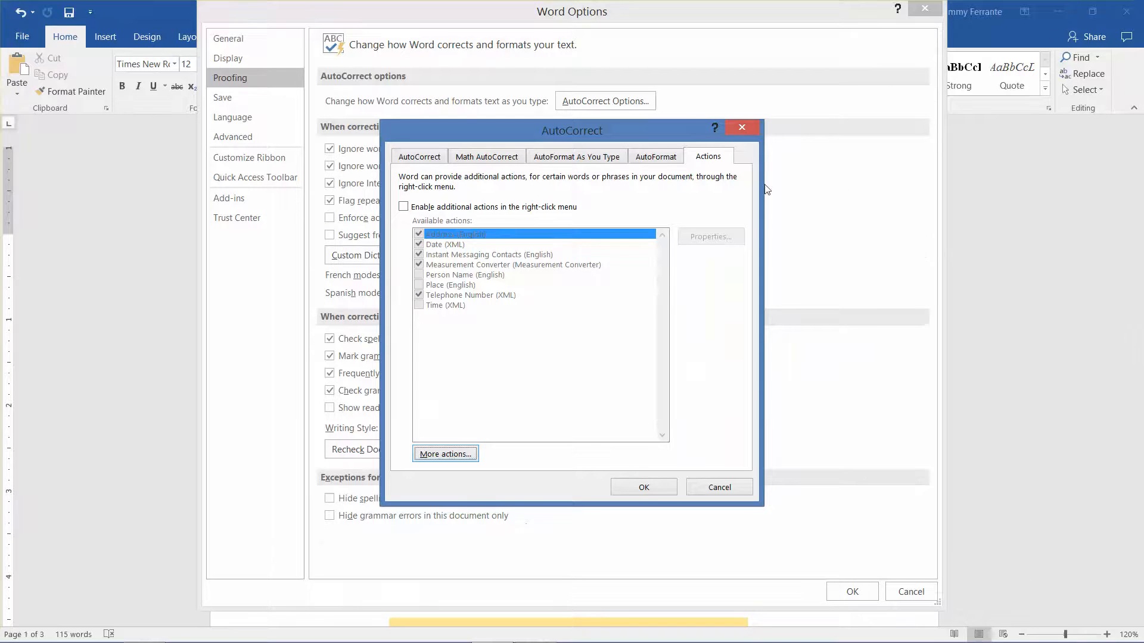
click(648, 487)
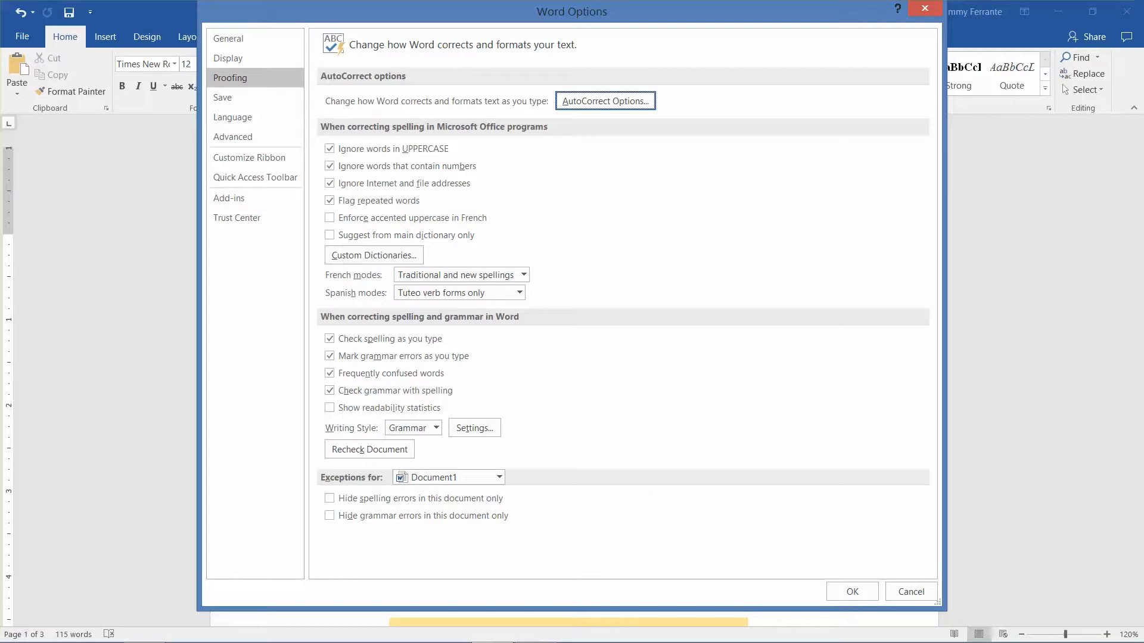
Delete "ROosevelt" from the INitial CAps list of AutoCorrect exceptions, accept the AutoCorrect settings and close the Word options.
mouse_move(572, 640)
click(586, 100)
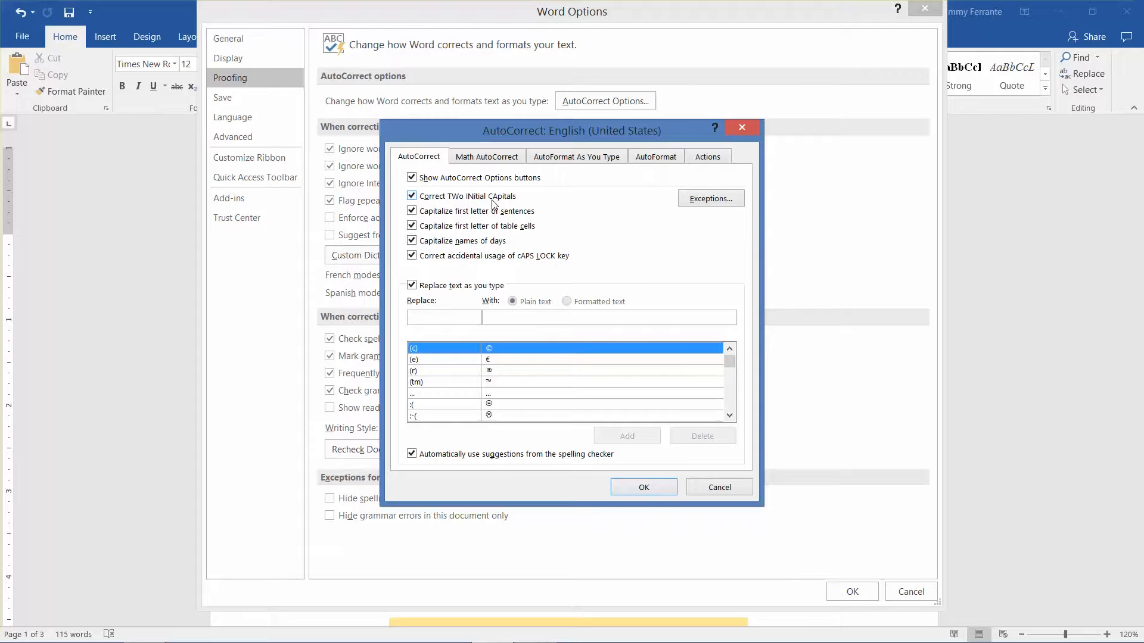
click(702, 202)
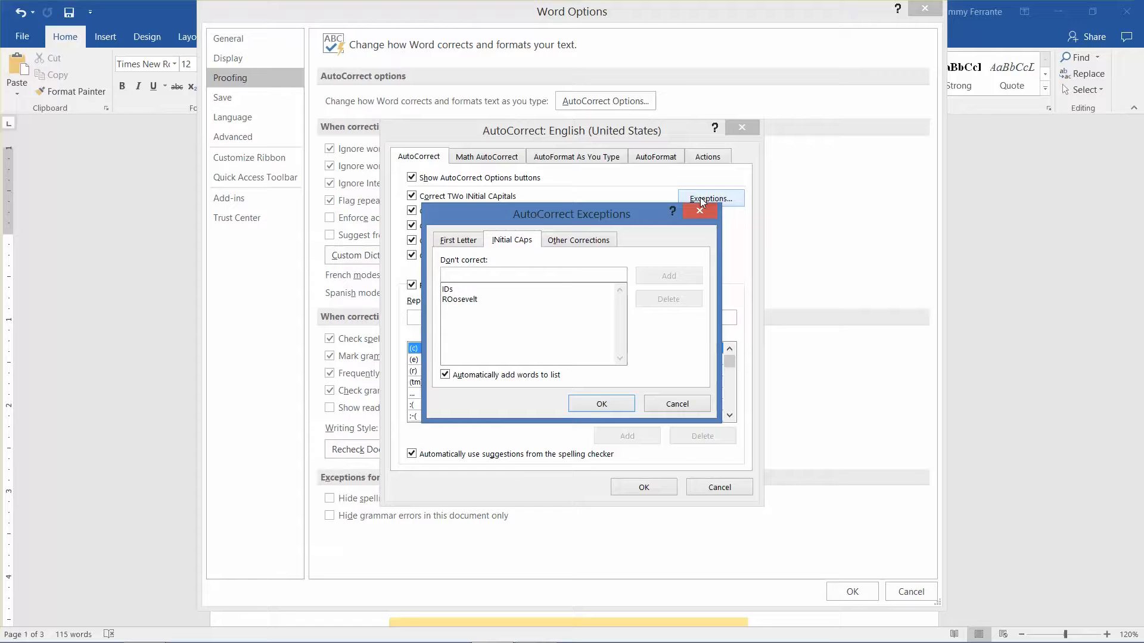
click(462, 301)
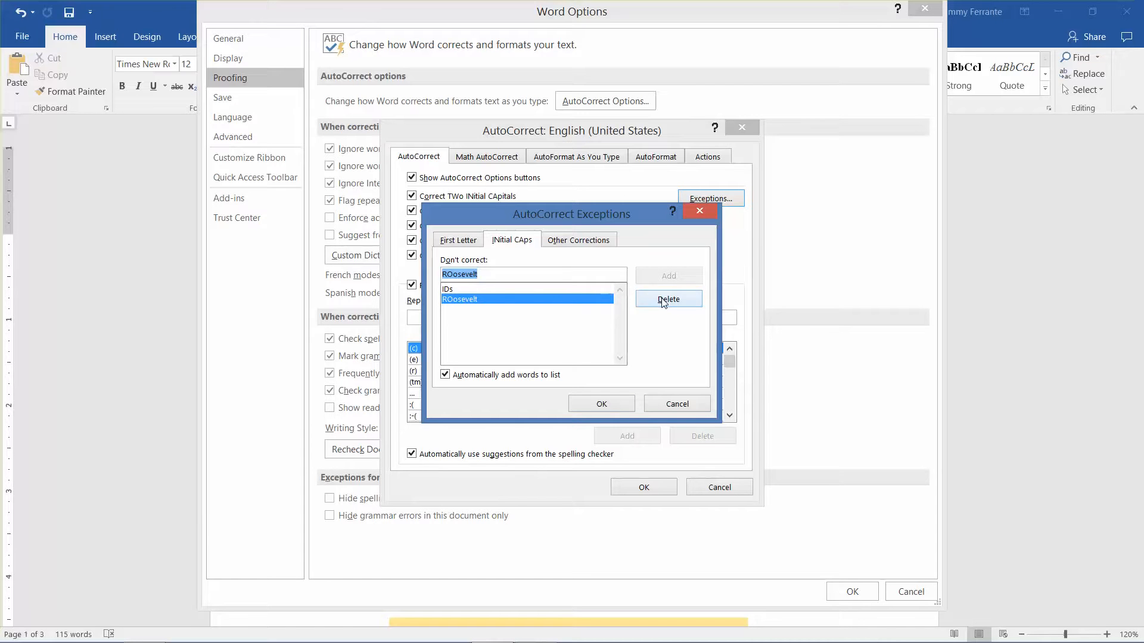
click(658, 301)
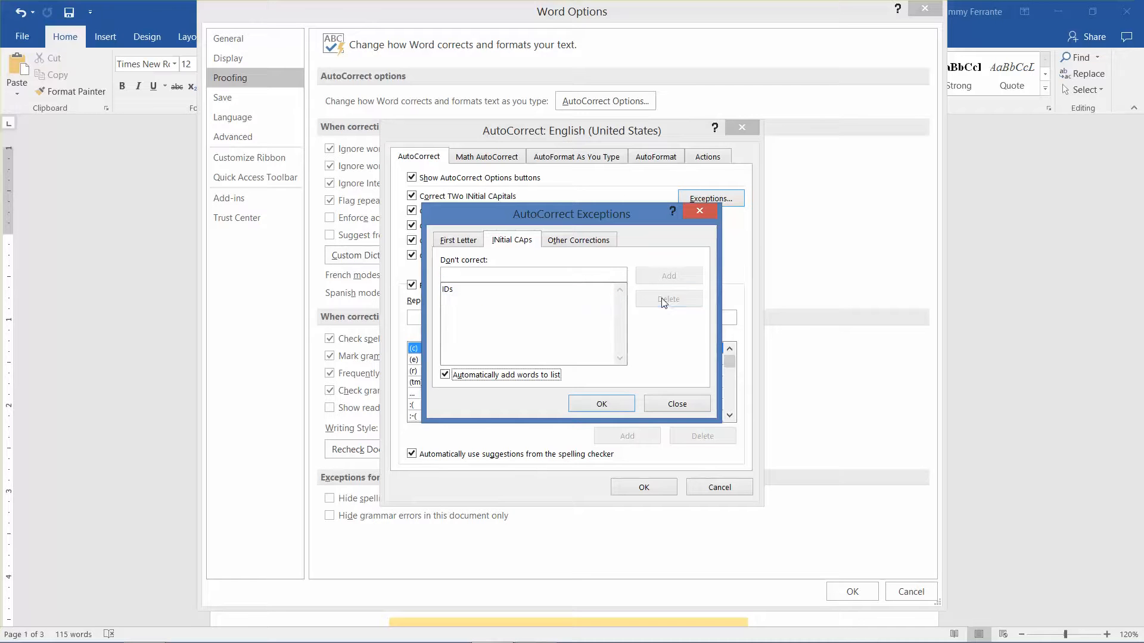
click(608, 404)
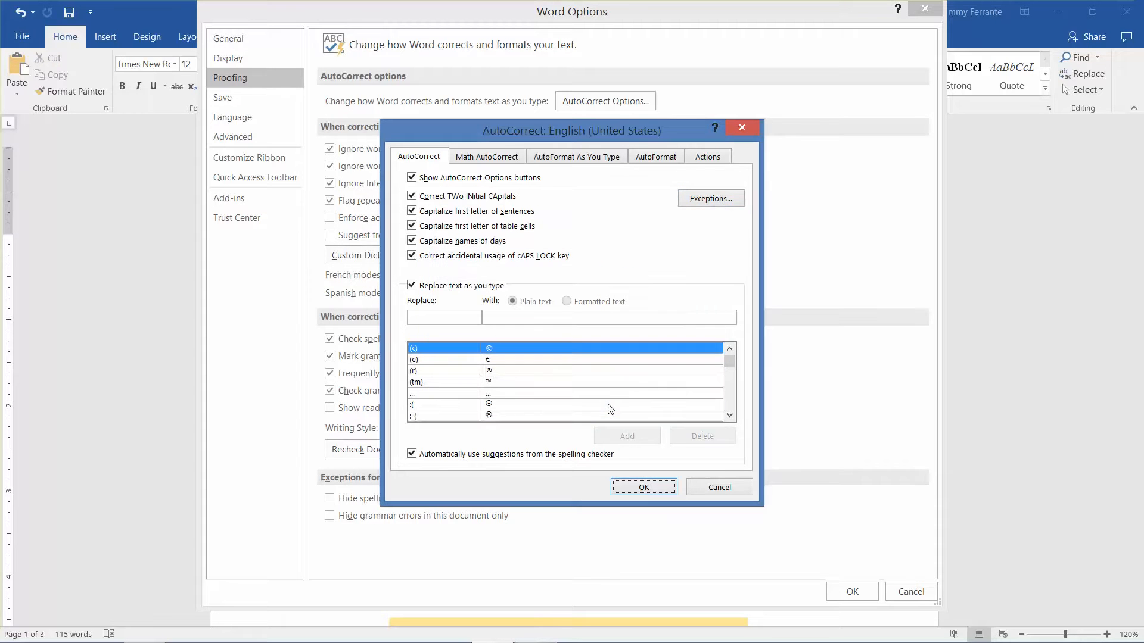
click(651, 489)
click(935, 11)
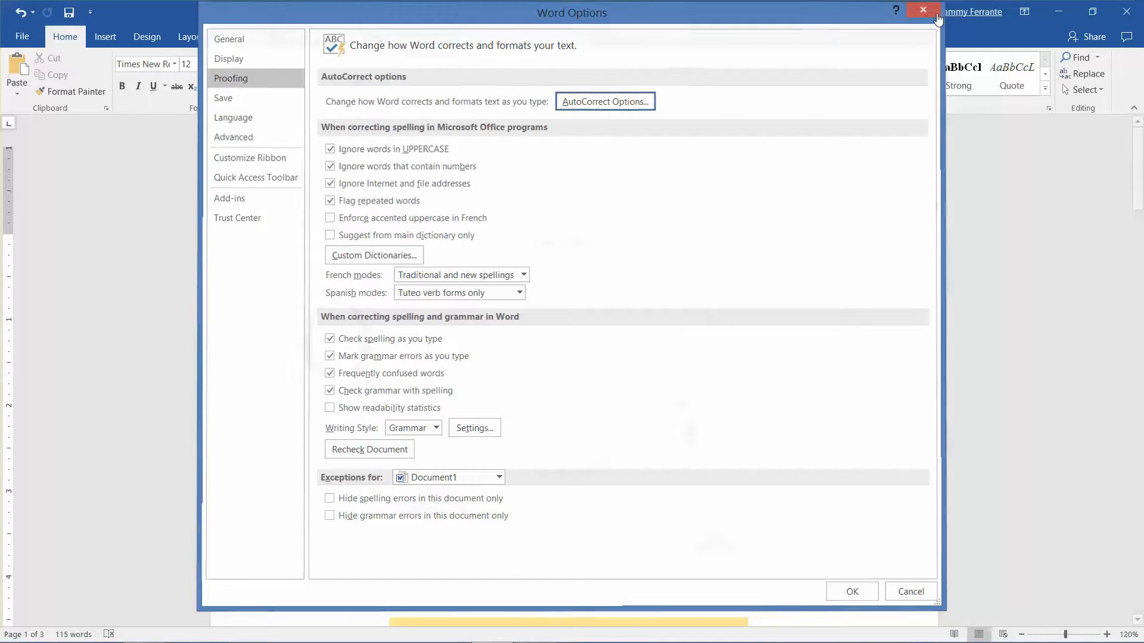